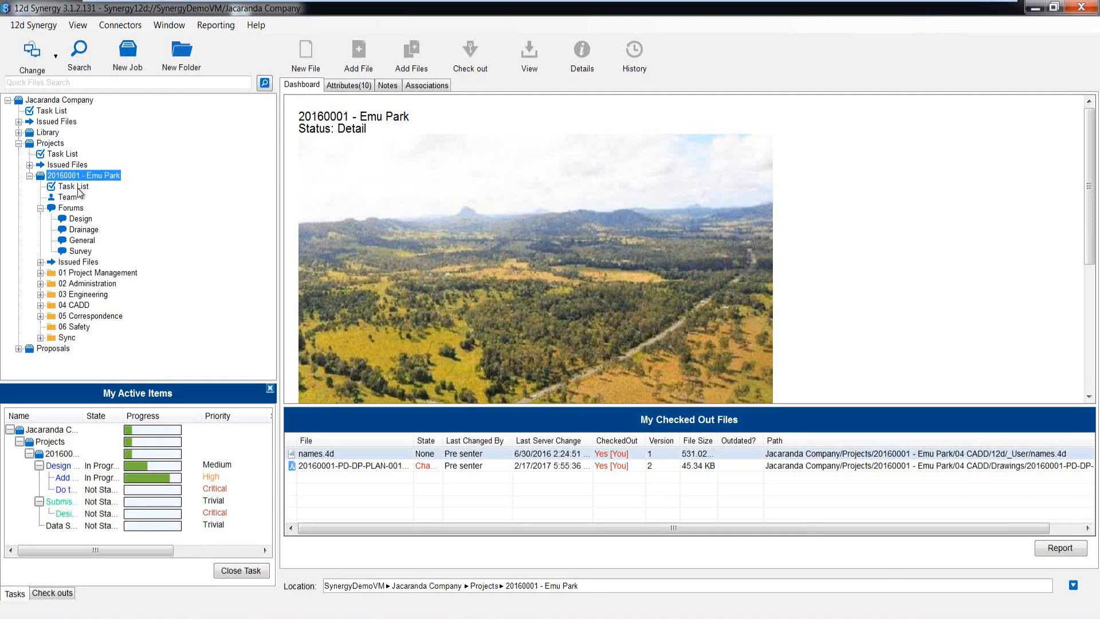
Open the task list of the 20160001 - Emu Park project.
click(78, 190)
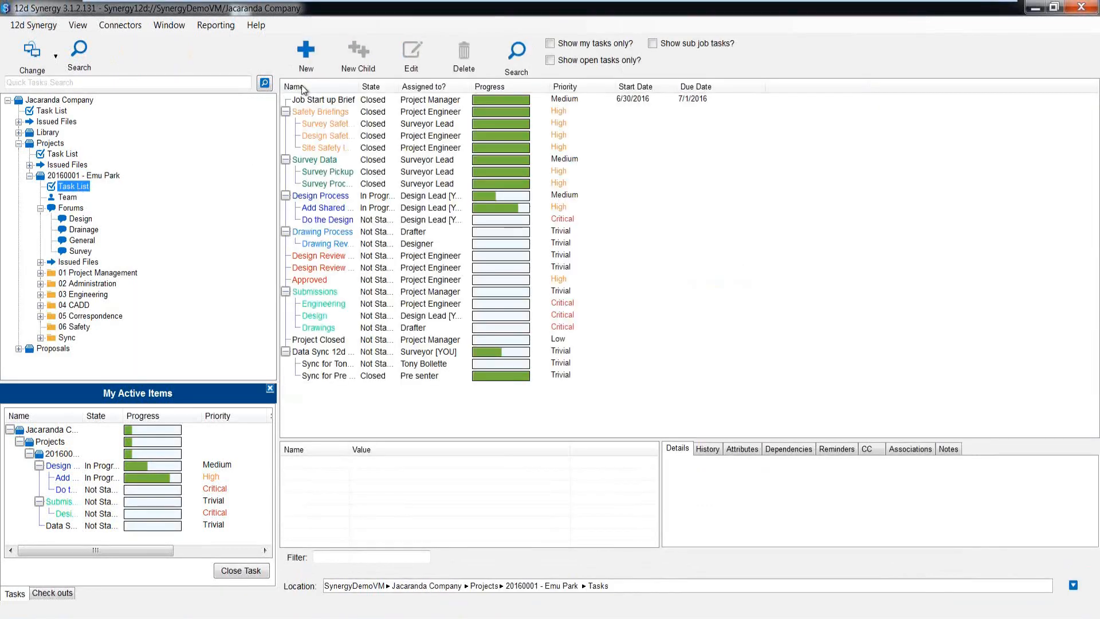
click(304, 49)
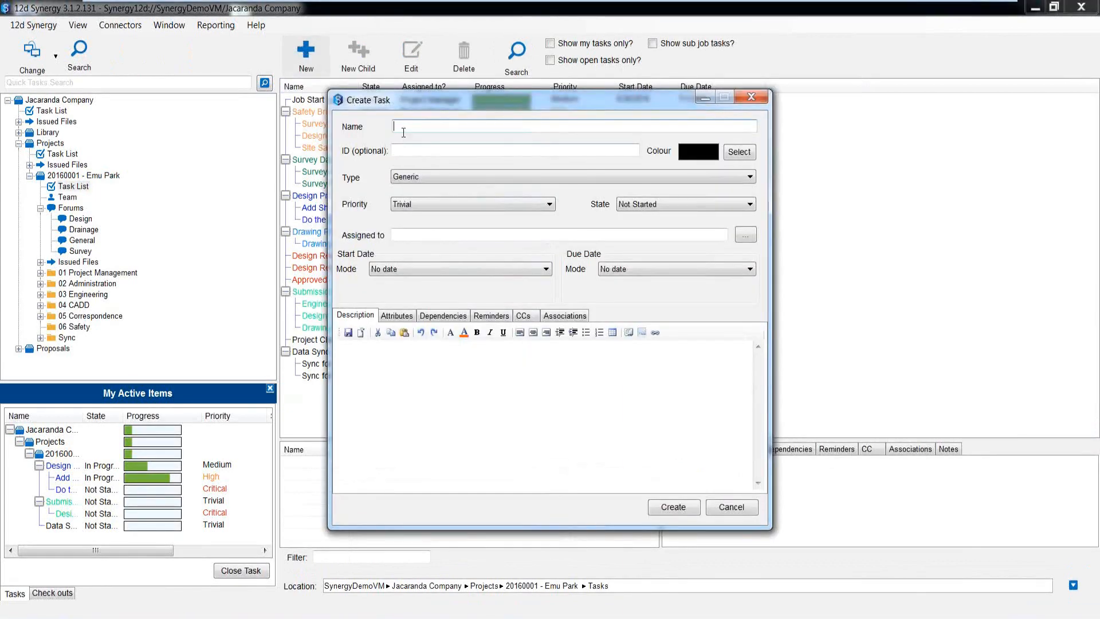
text(Design Overall Progress)
click(736, 153)
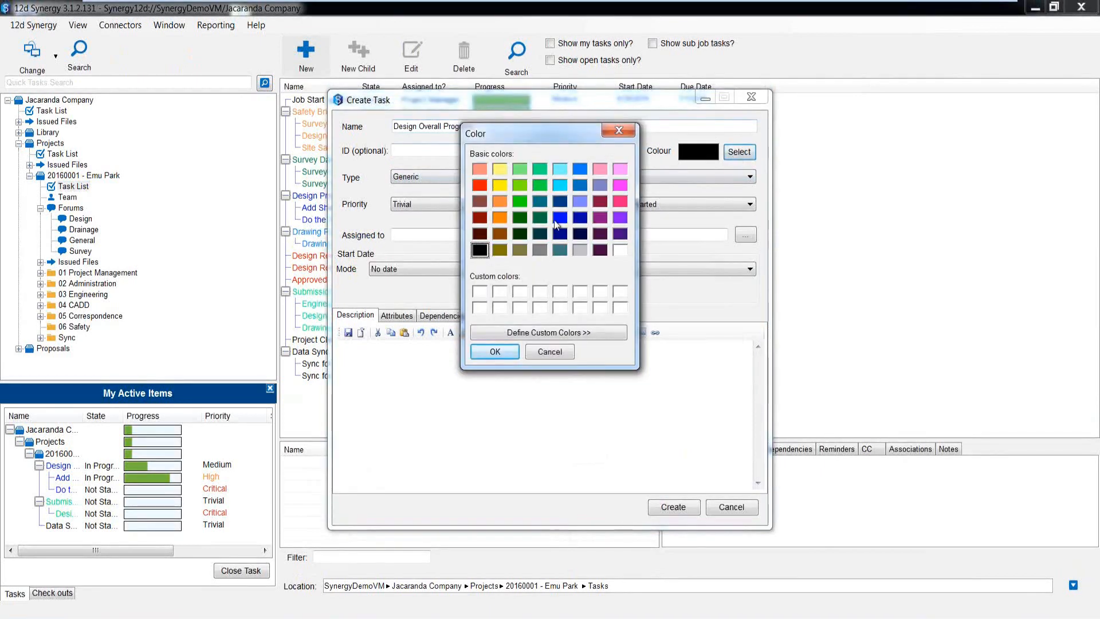
click(557, 219)
click(496, 352)
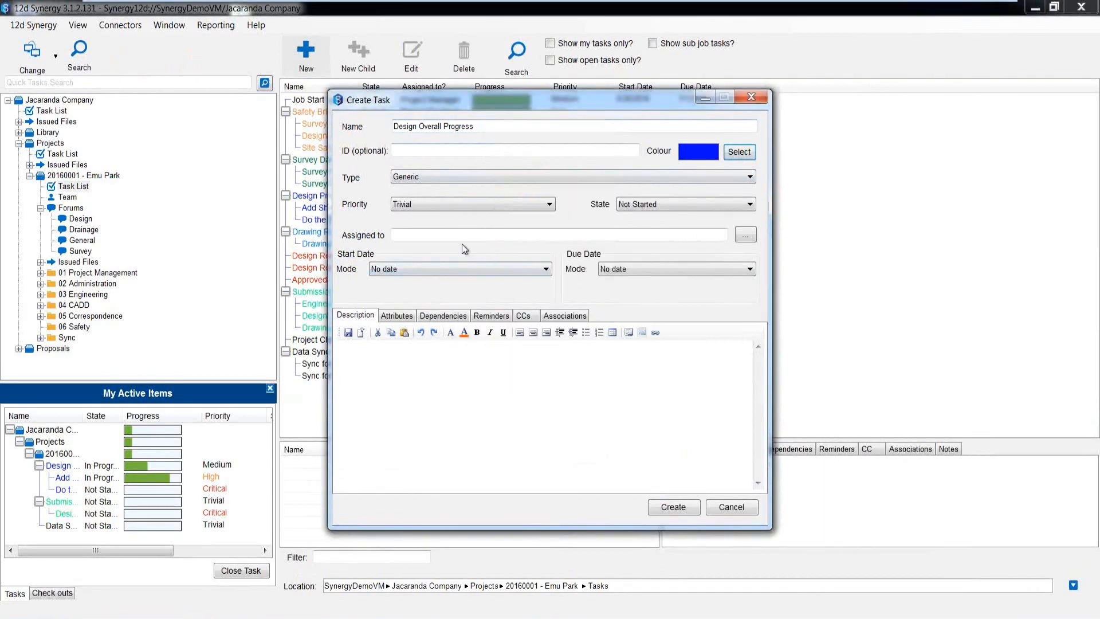
click(404, 204)
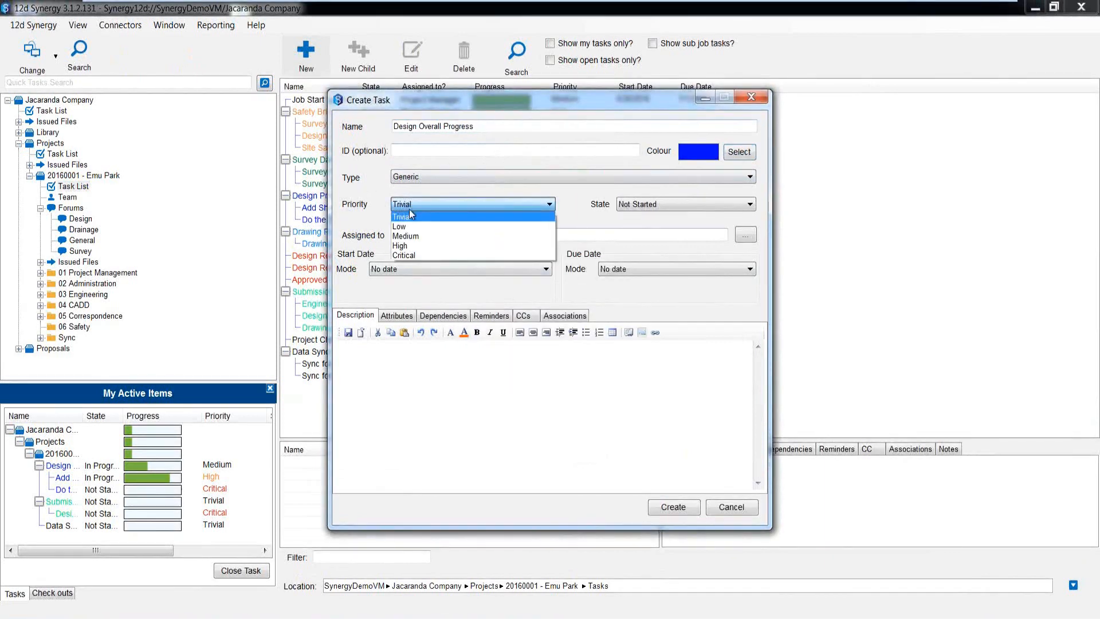
click(407, 235)
click(407, 236)
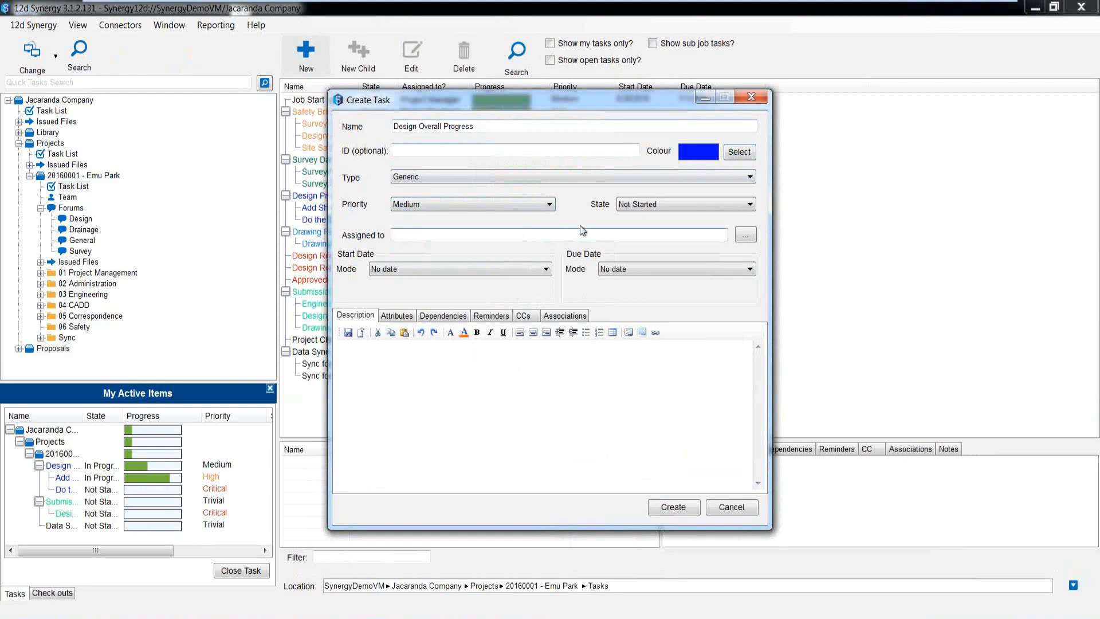
click(746, 236)
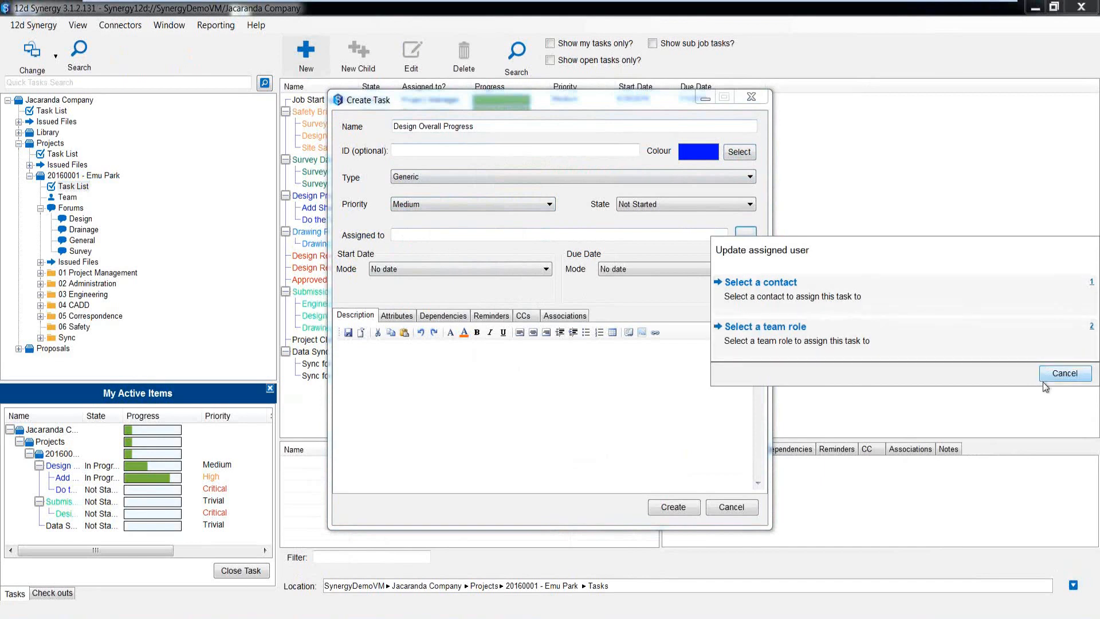
click(1064, 373)
click(413, 235)
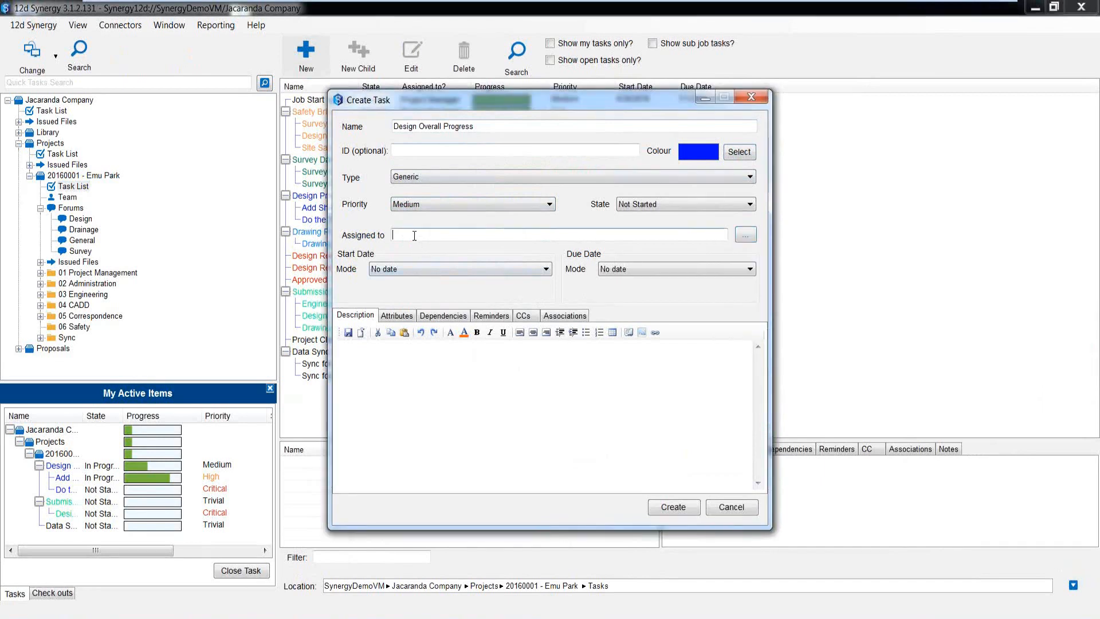
text(Jea)
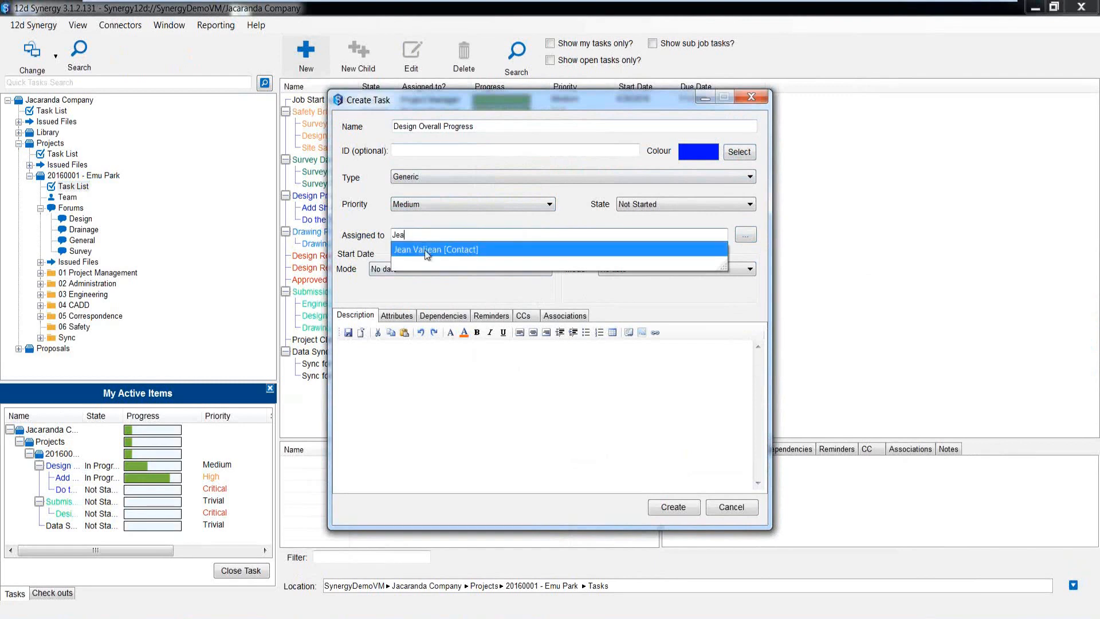
key(BackSpace)
key(BackSpace)
key(BackSpace)
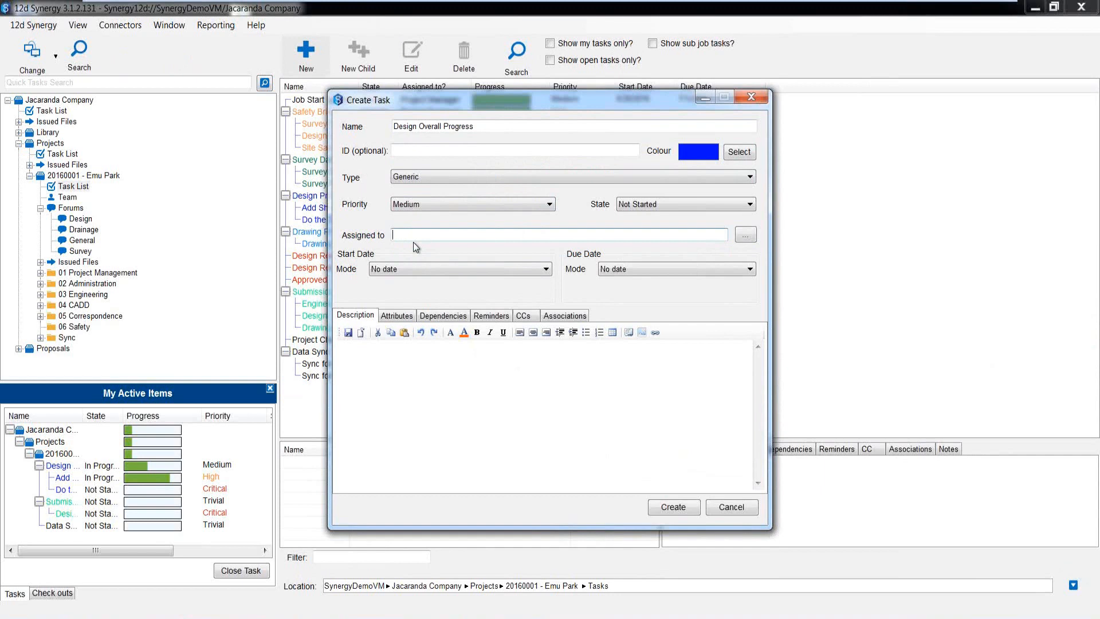
text(de)
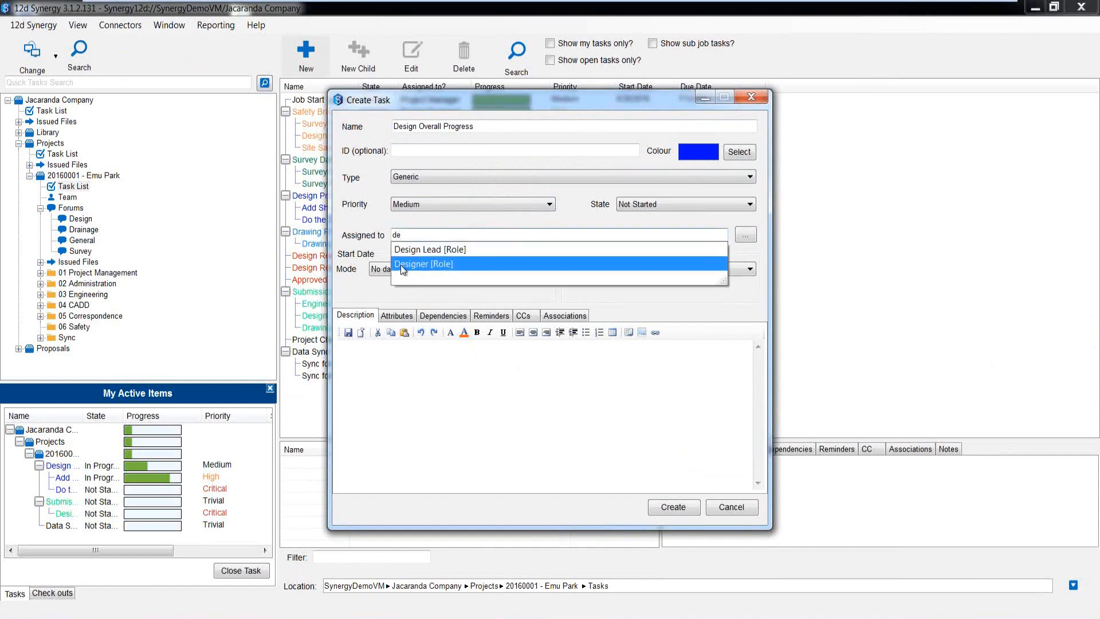
click(434, 261)
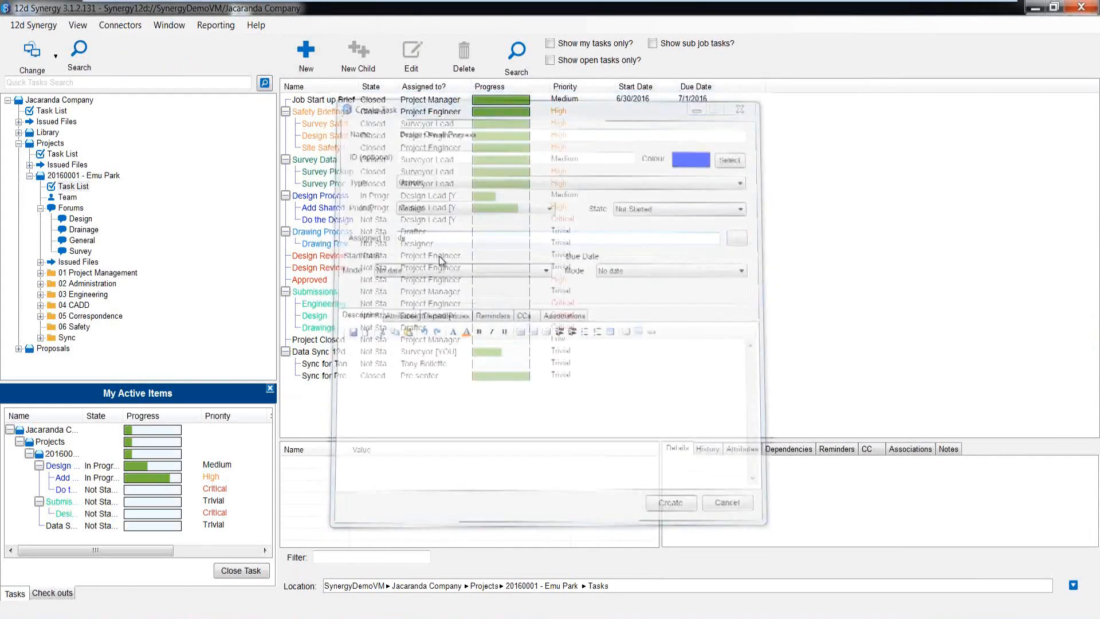
Start a new task named "Design Overall Progress" and set its priority to Medium.
click(306, 55)
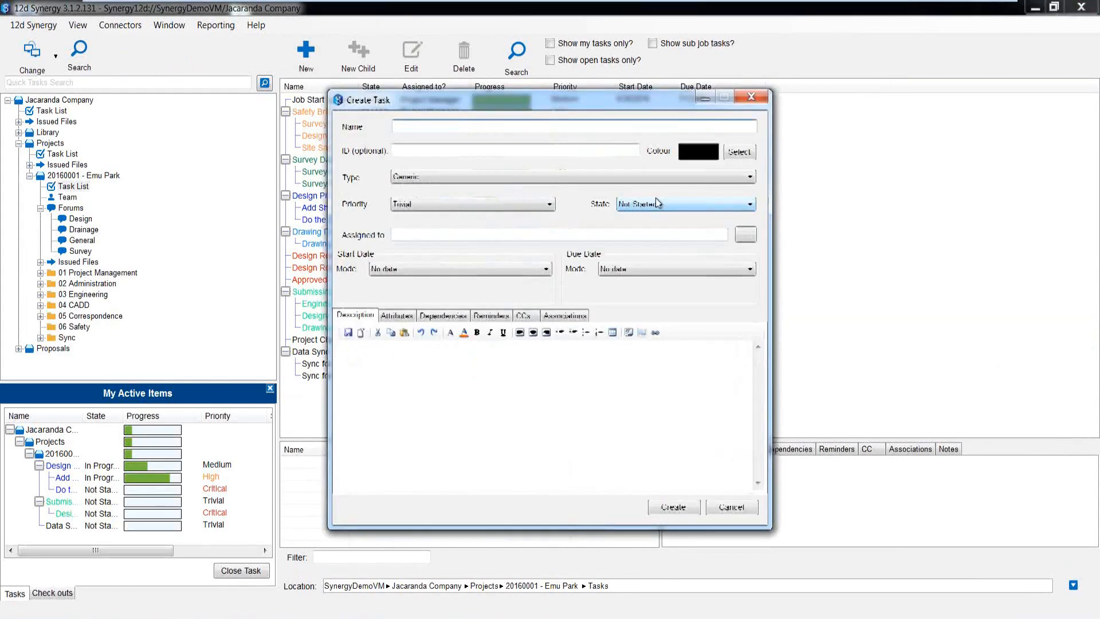
text(Design Ove)
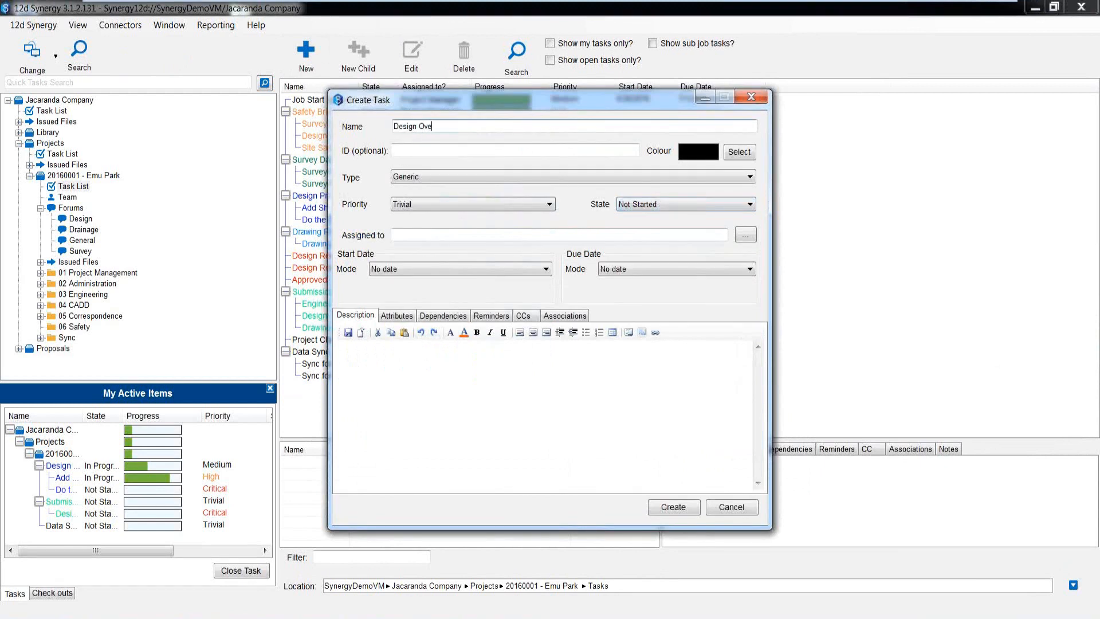
text(rall Progress)
click(445, 204)
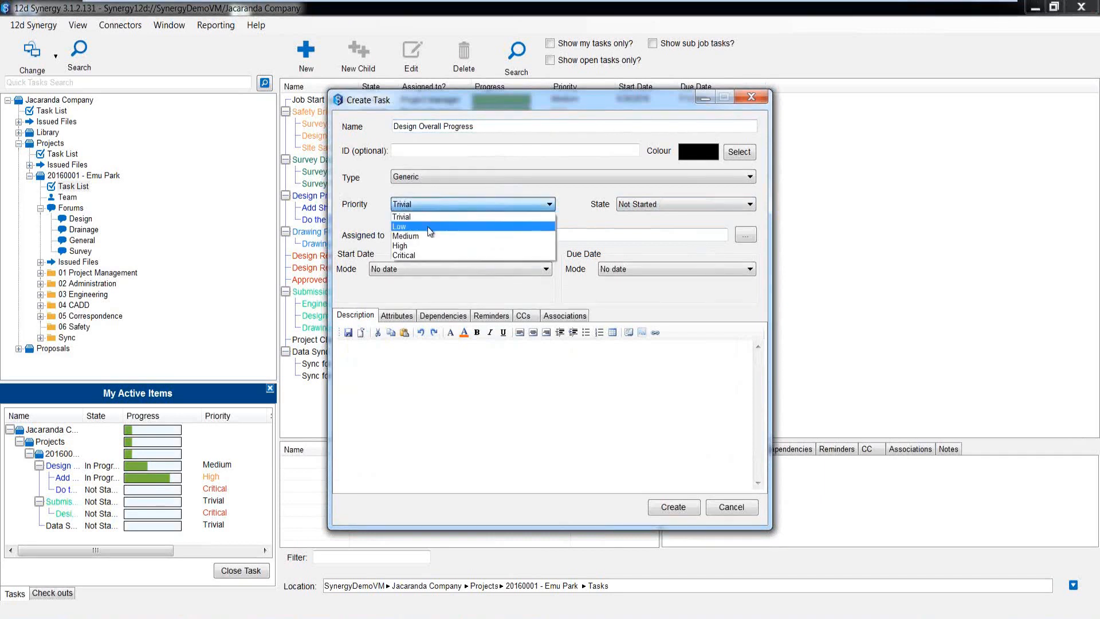
click(428, 233)
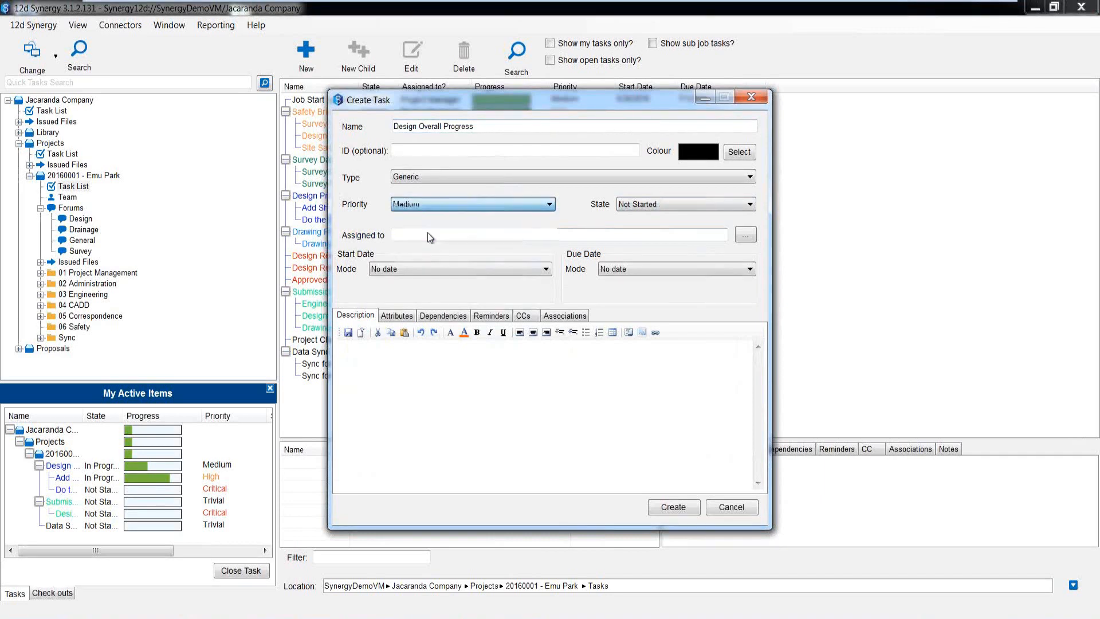
Assign the Design Overall Progress task to the Project Engineer team role.
click(745, 235)
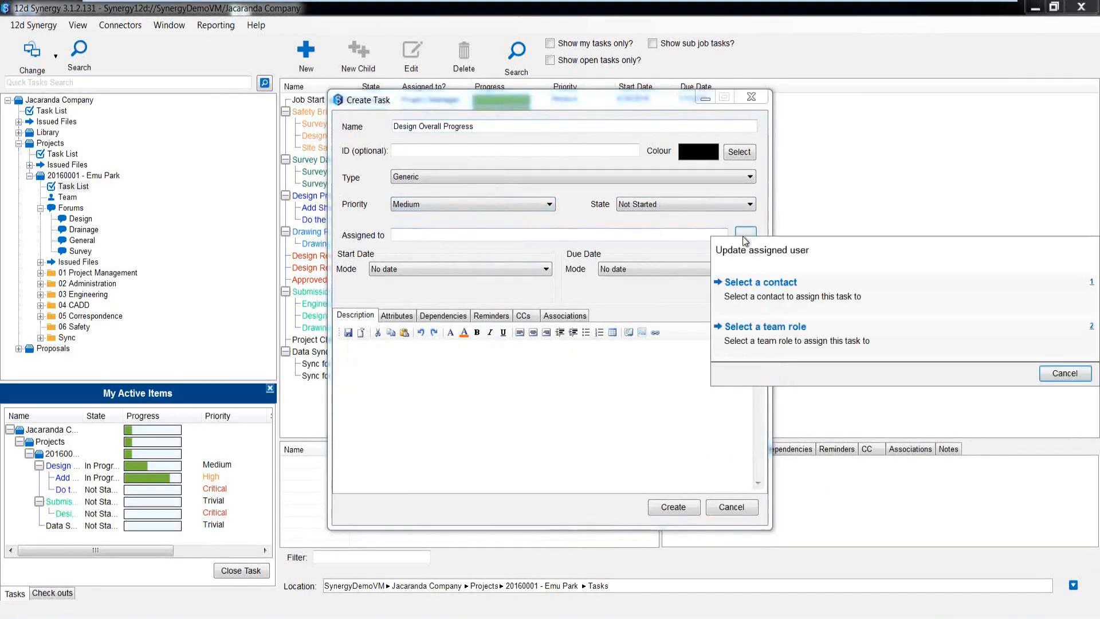
click(764, 332)
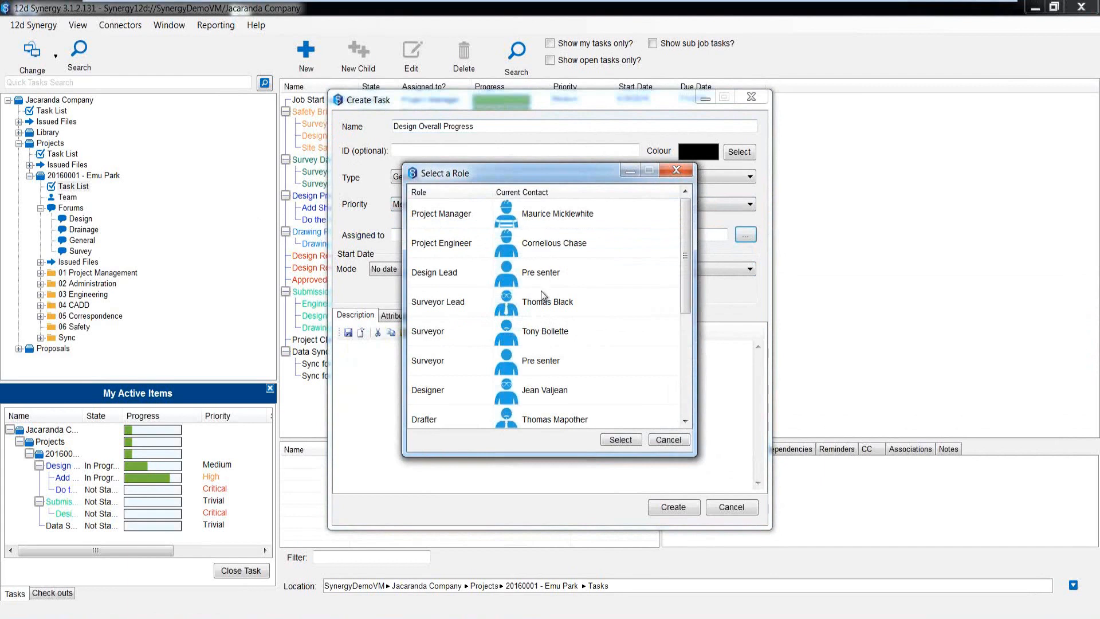
click(443, 246)
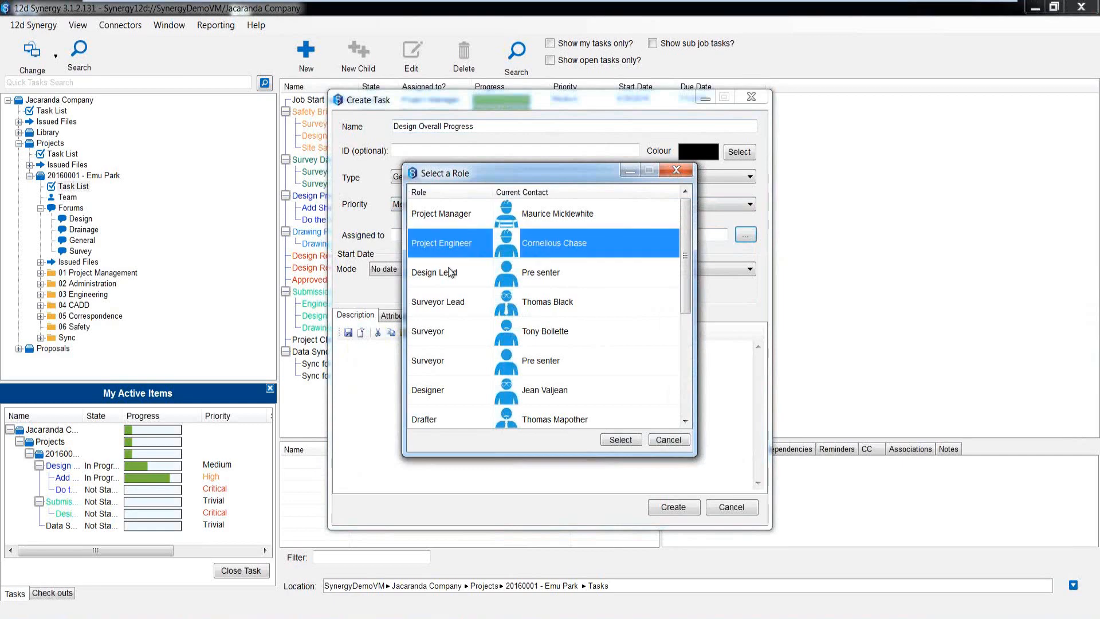
click(625, 439)
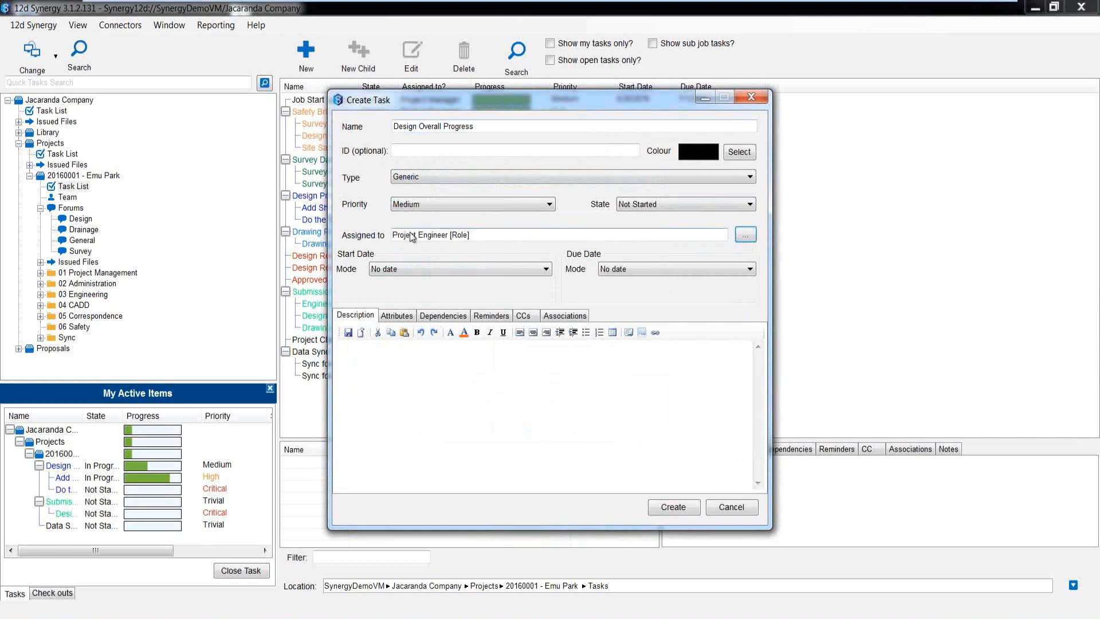
Give the task a fixed start date of October 5, 2017 and a fixed due date of October 31, 2017, and create it.
click(431, 274)
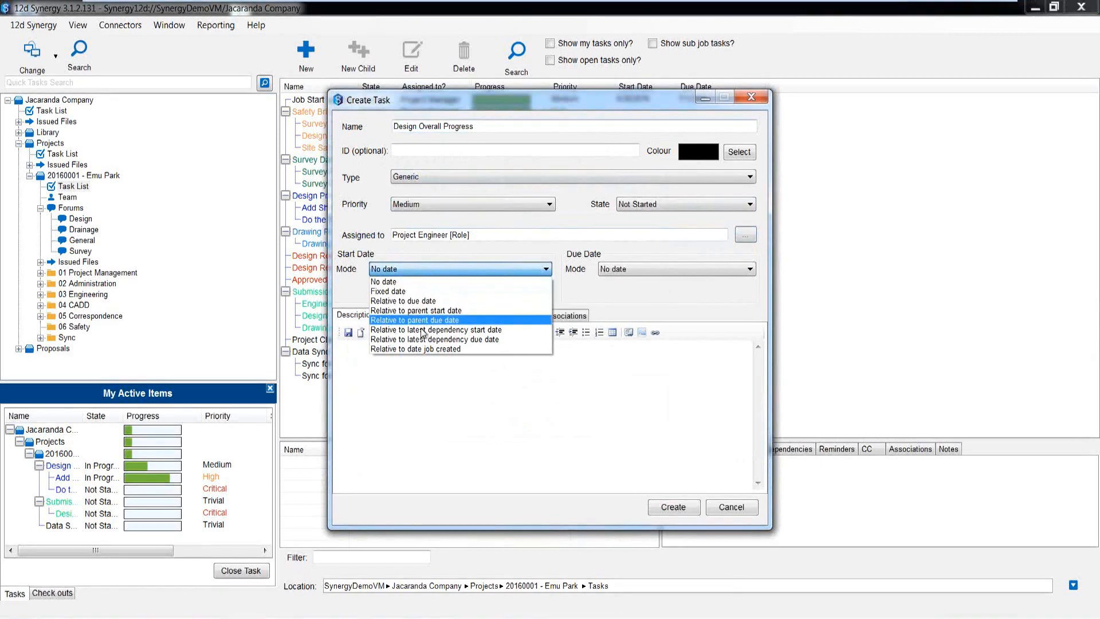
click(384, 292)
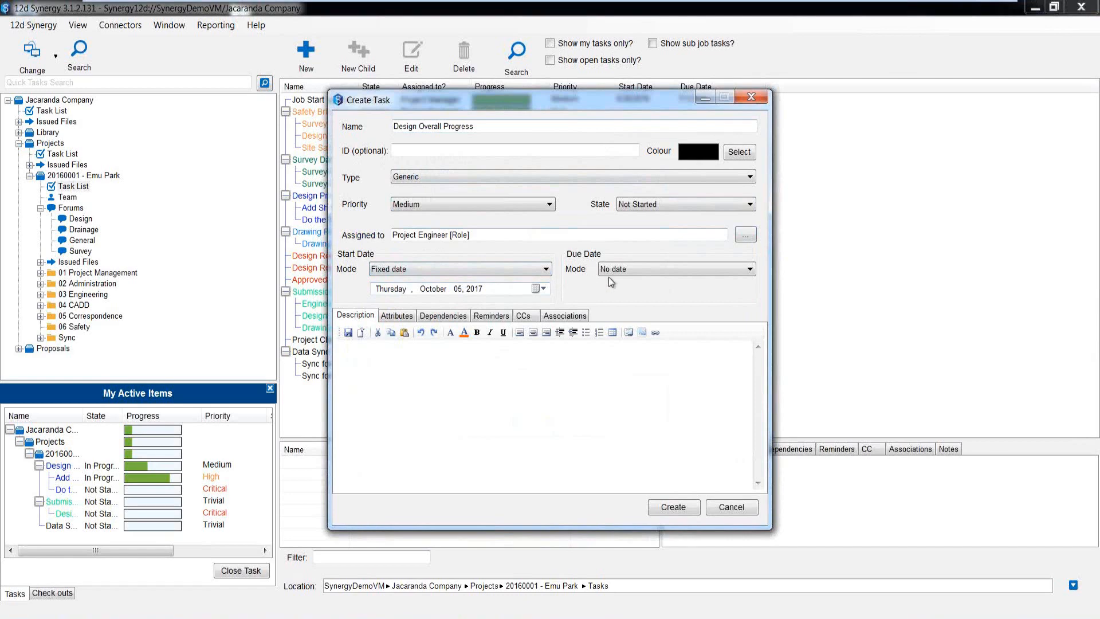
click(623, 270)
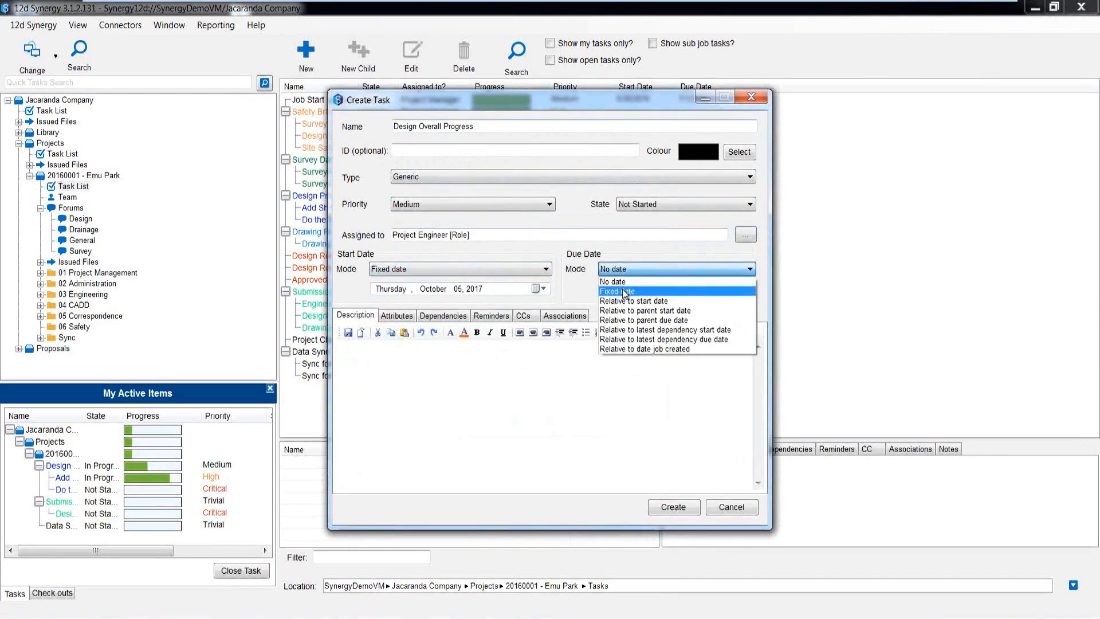
click(622, 288)
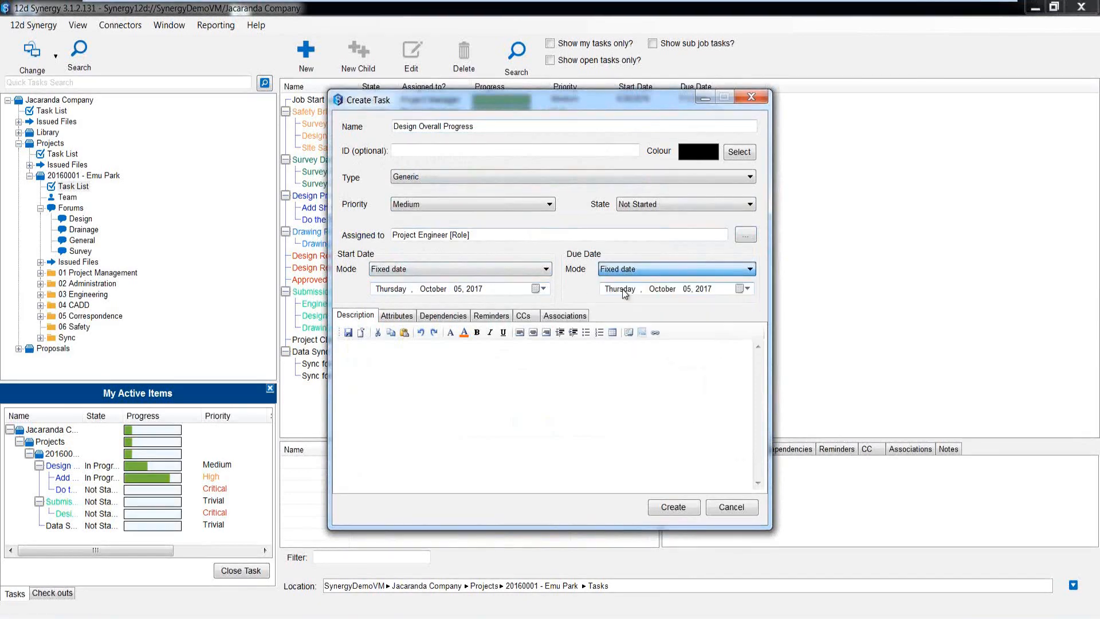
click(738, 291)
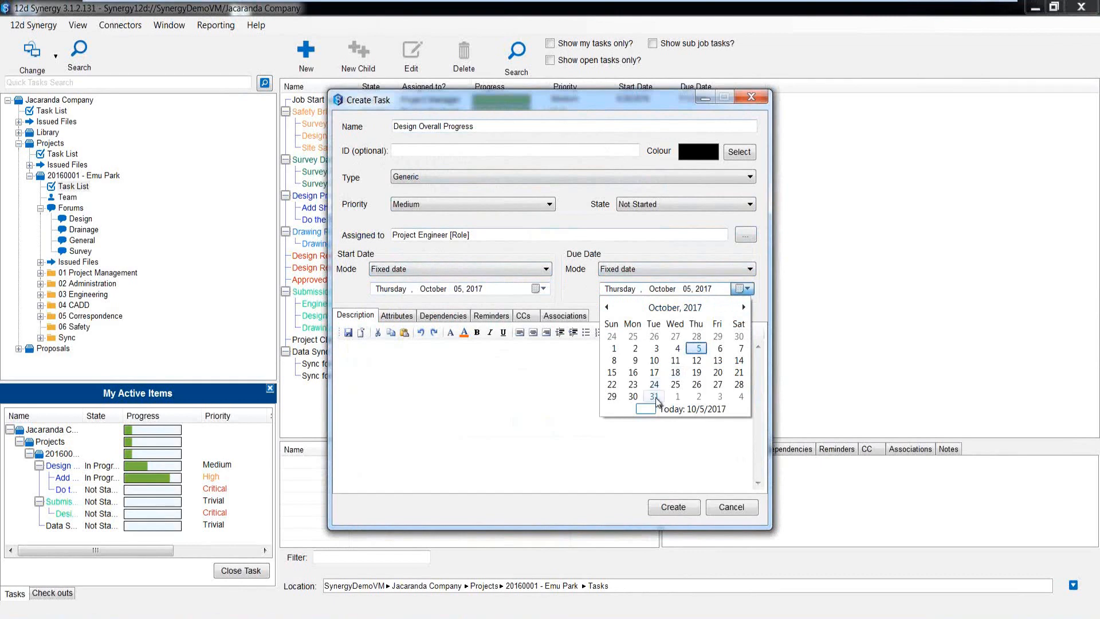
click(655, 396)
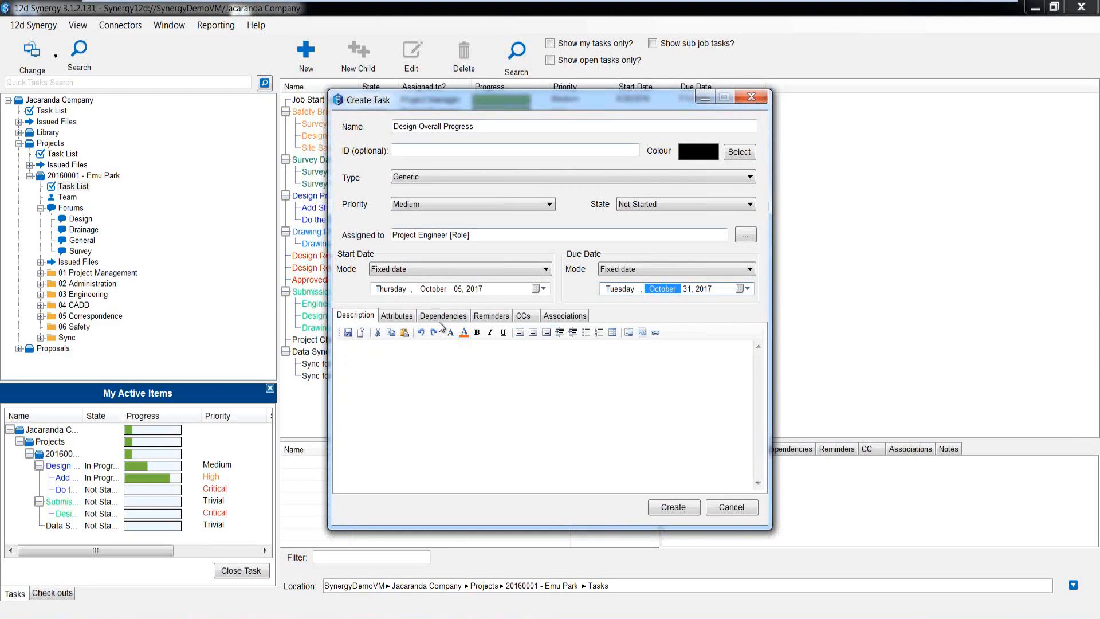
click(669, 507)
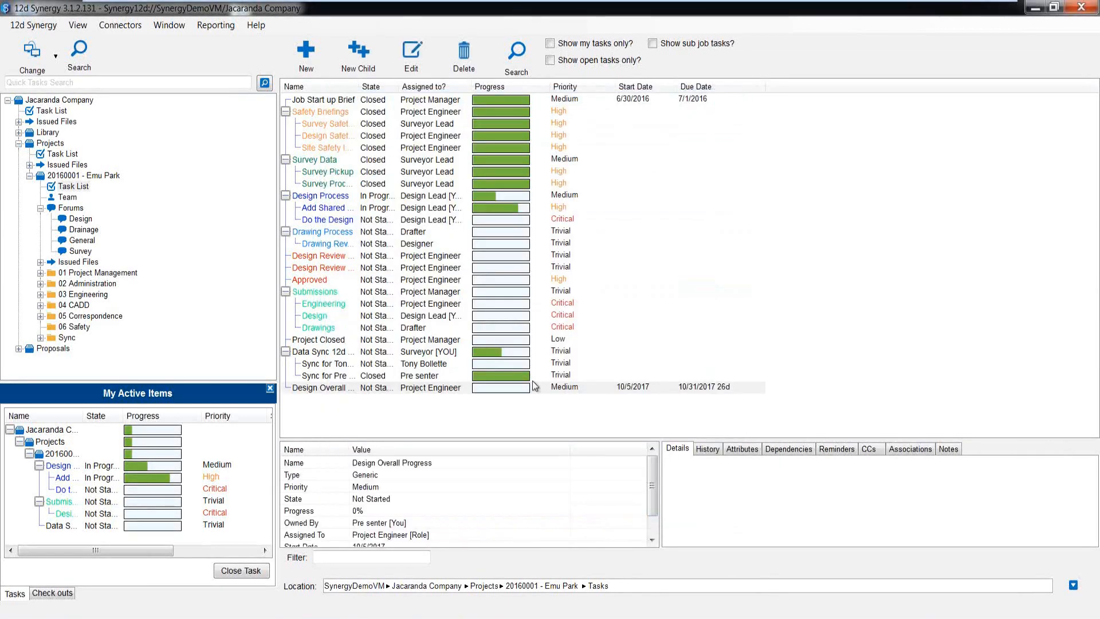
Widen the task list's Name column and start a Medium-priority child task named "Design Options Review" under Design Overall Progress.
drag(359, 87, 391, 86)
click(344, 387)
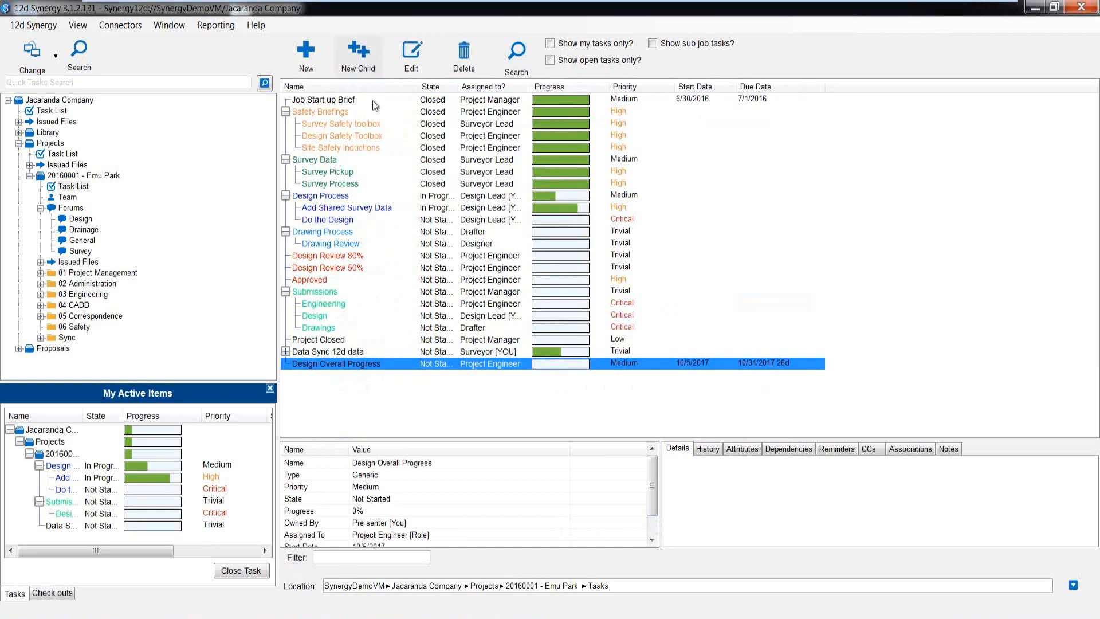
click(365, 51)
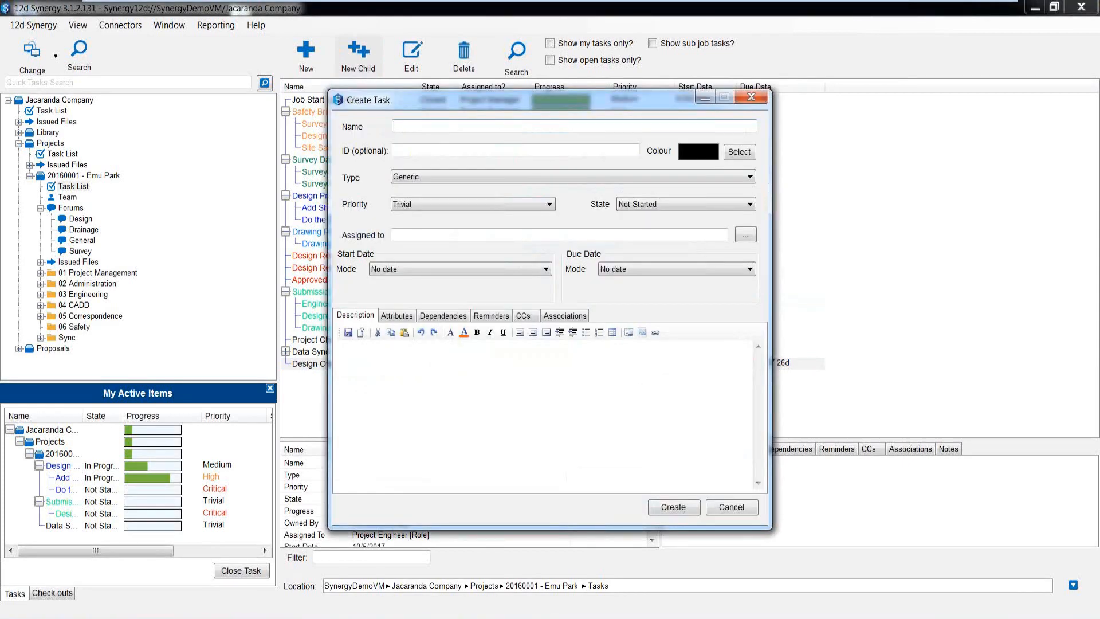
text(Design Options Review)
click(409, 208)
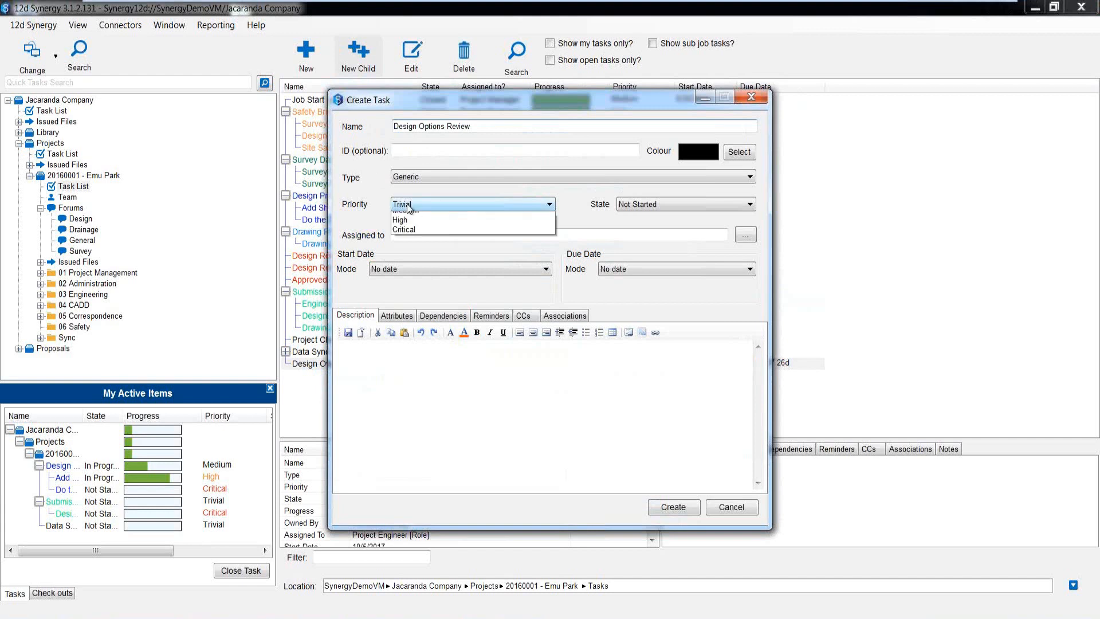
click(407, 229)
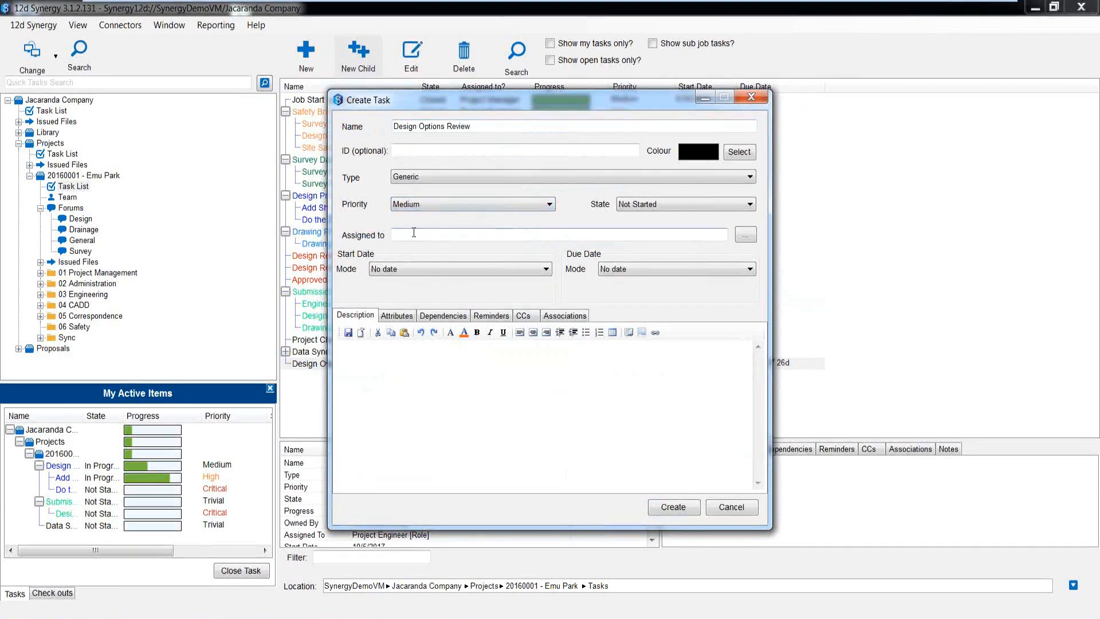
Assign the Design Options Review child task to the Design Lead team role.
click(745, 235)
click(751, 315)
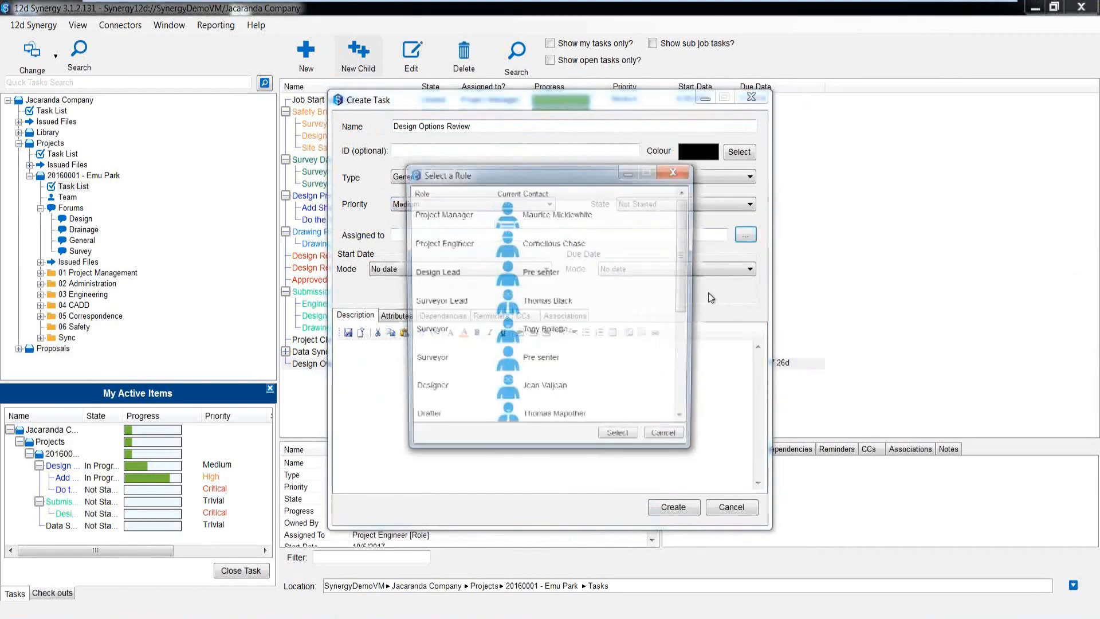
click(631, 270)
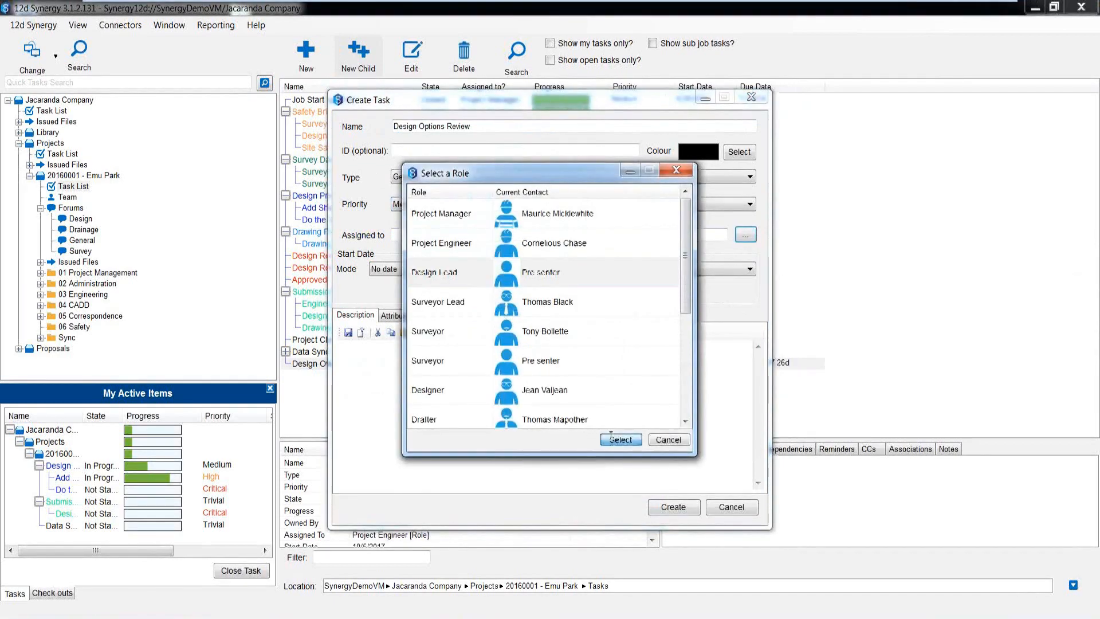
click(610, 438)
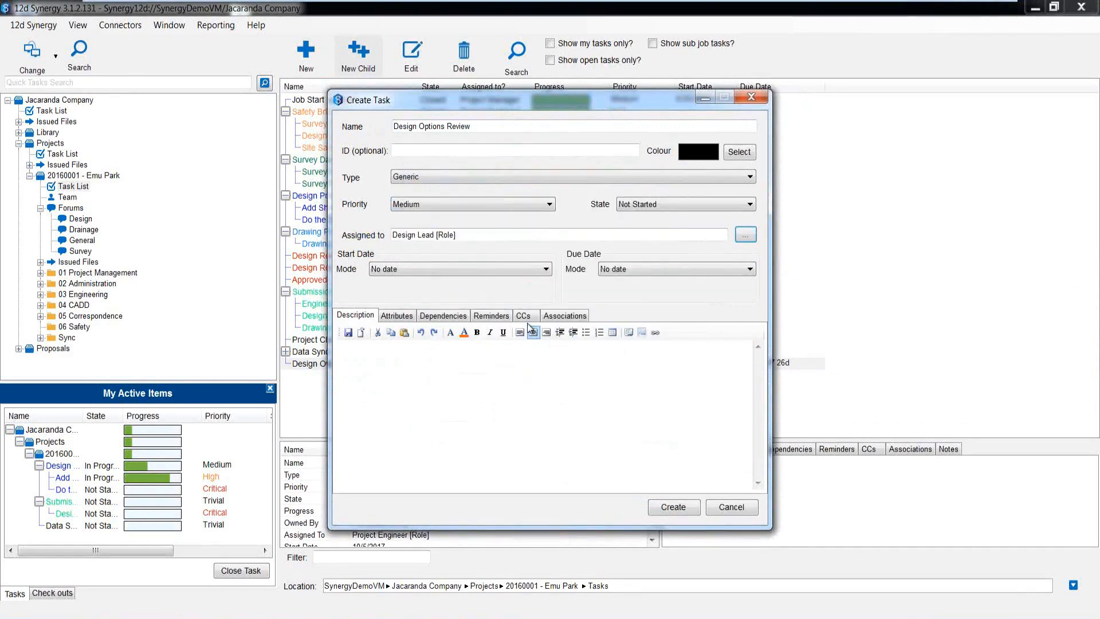
Give the Design Options Review task a fixed start date of October 5, 2017 and a due date 5 days relative to its start date.
click(496, 273)
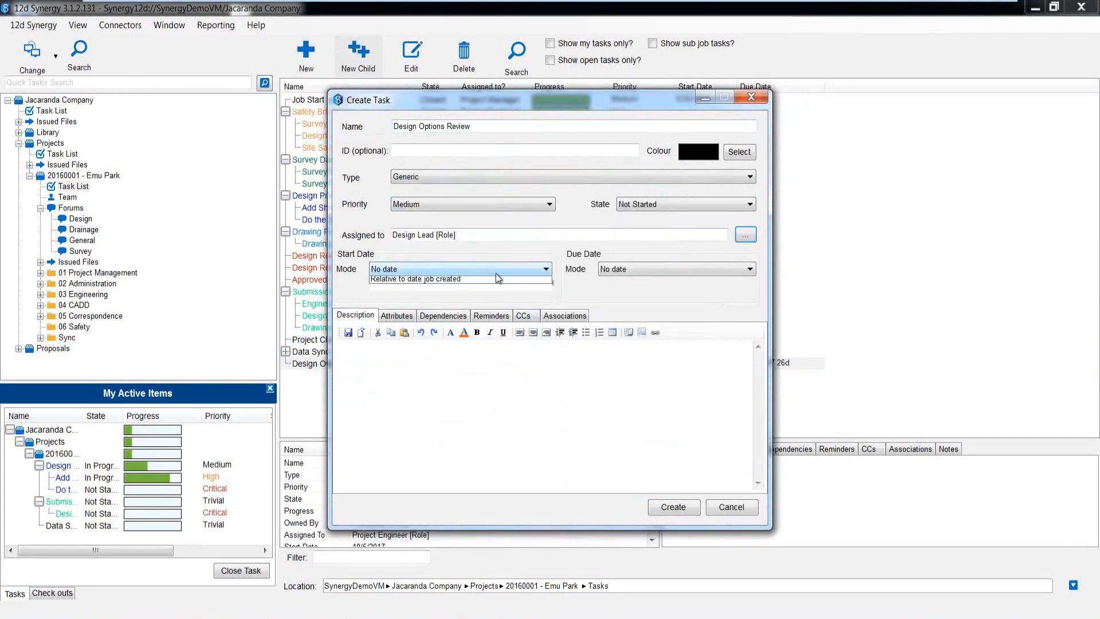
scroll(415, 287, up, 2)
click(415, 287)
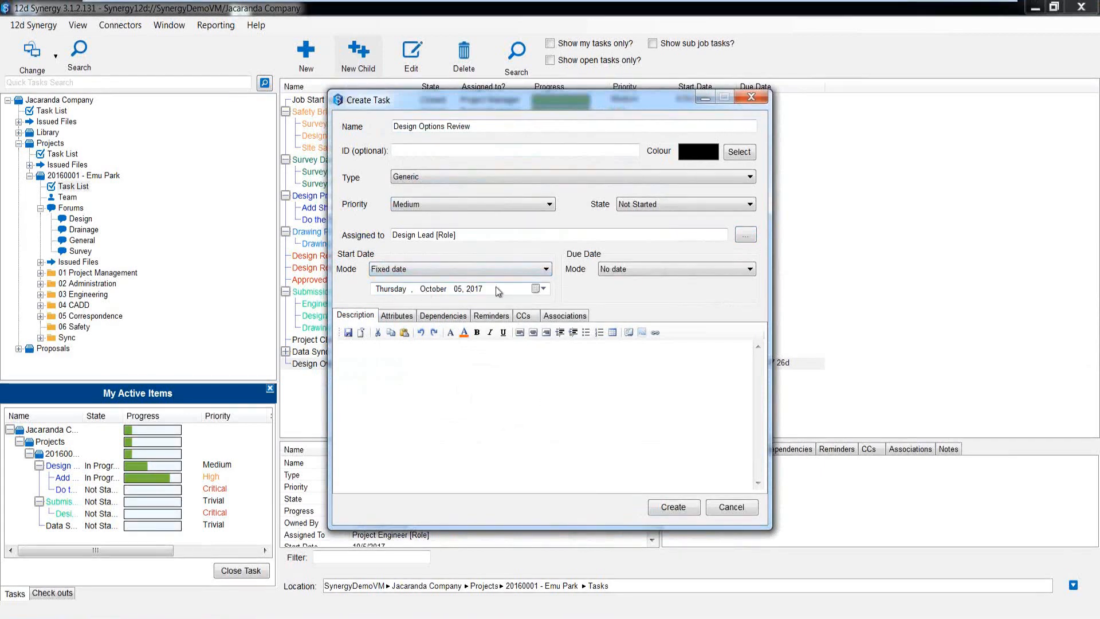
click(620, 272)
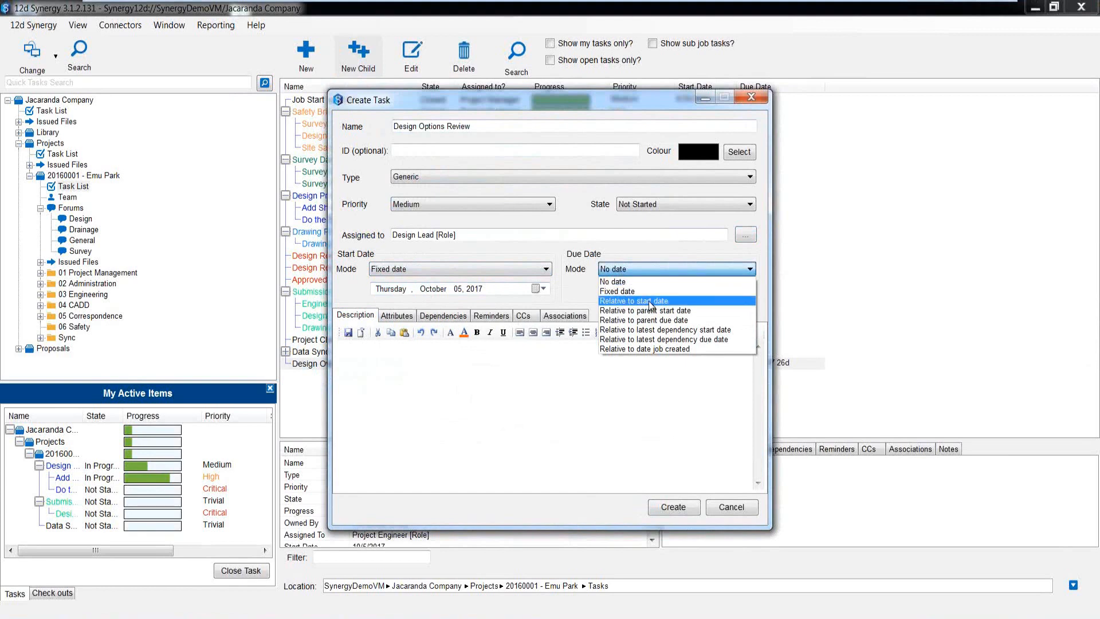
click(649, 301)
click(627, 293)
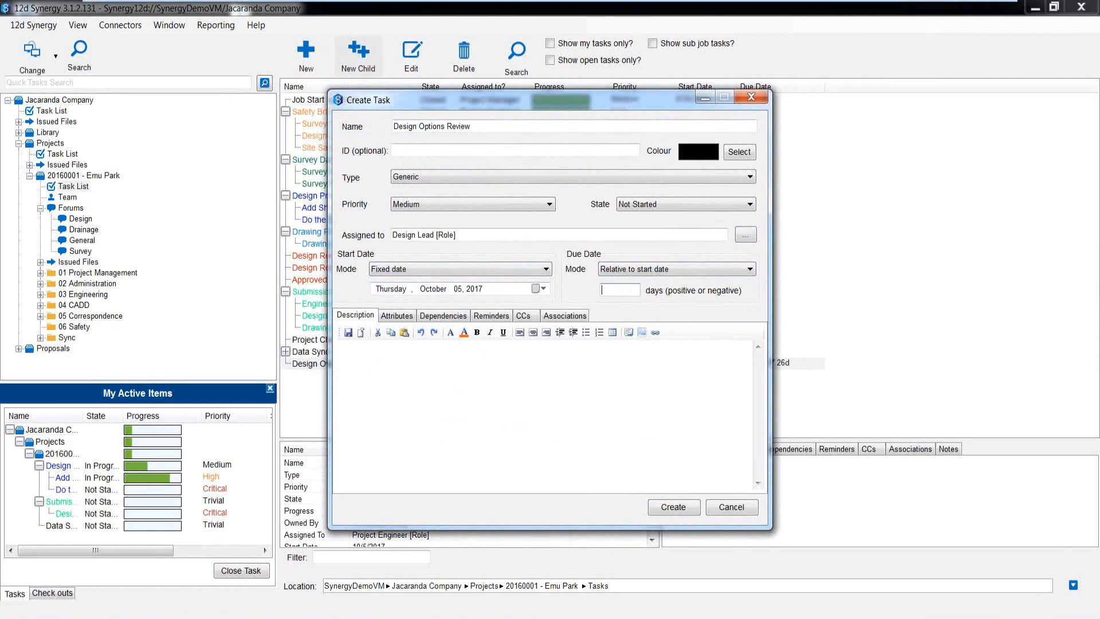
text(5)
Enter "Select final alignment option" as the Design Options Review task's description.
click(417, 375)
text(Select final alignmen)
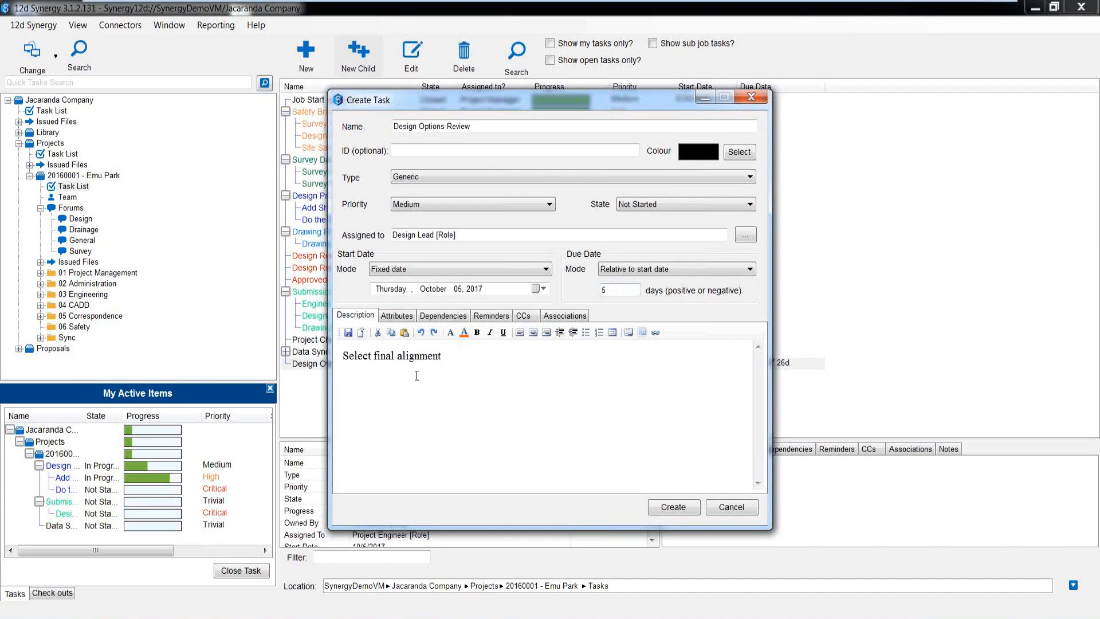
text(t option)
Add a reminder to the Design Options Review task that notifies the assignee 2 days before the task is due.
click(491, 317)
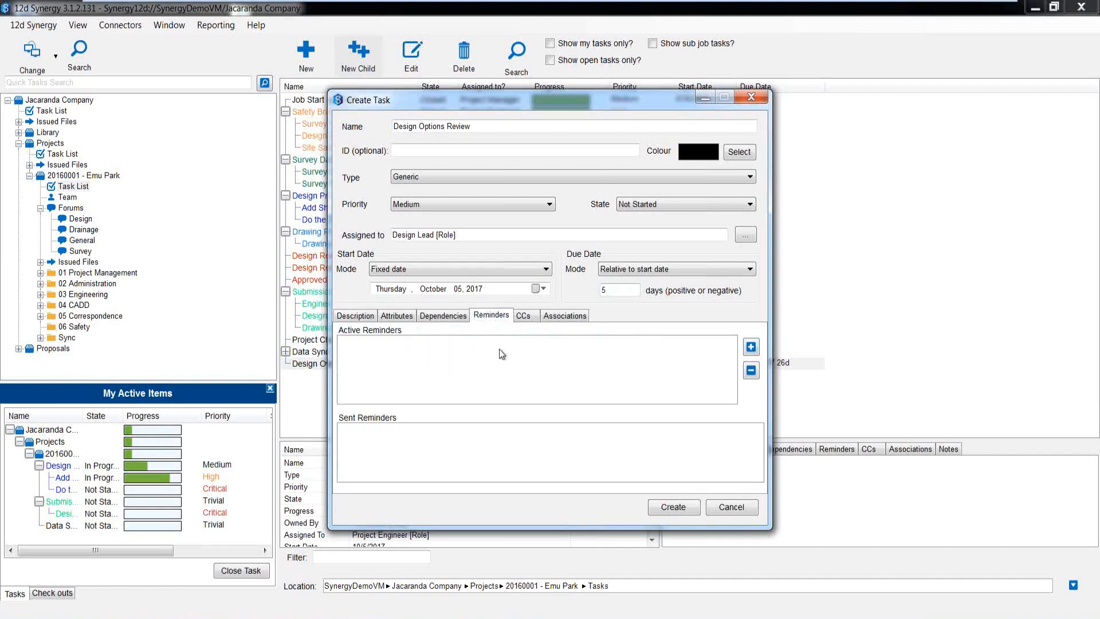
click(749, 348)
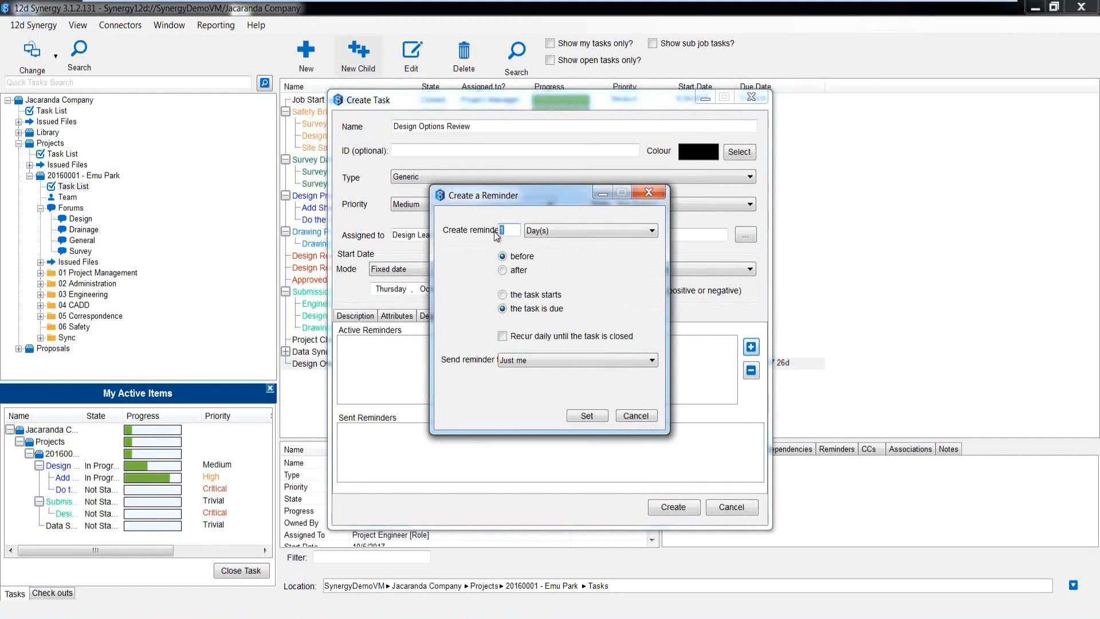
text(2)
click(530, 359)
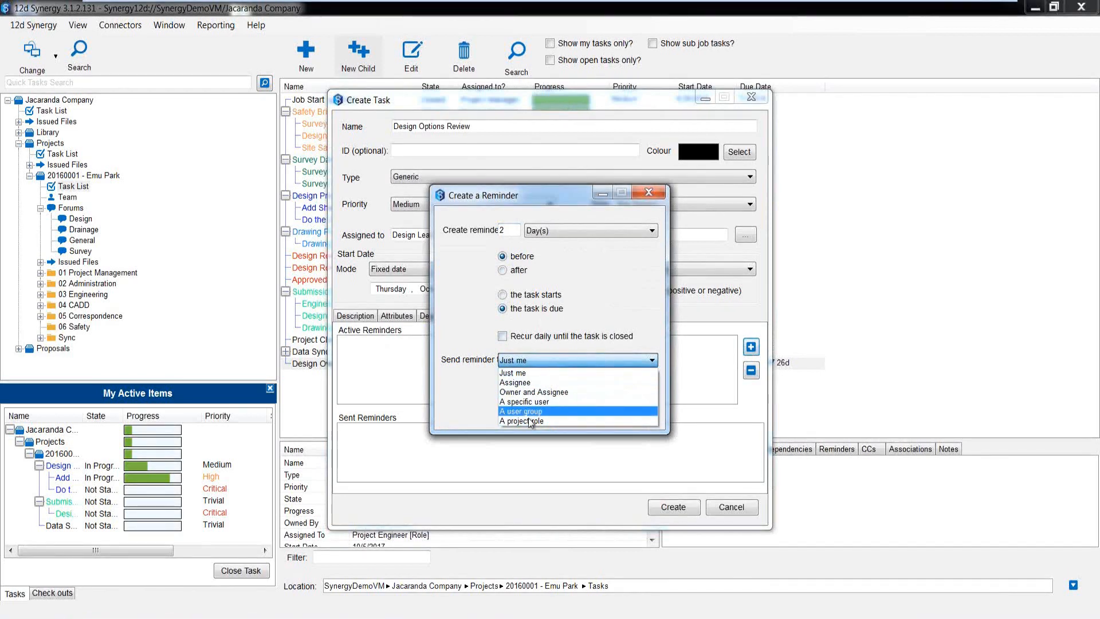
click(520, 383)
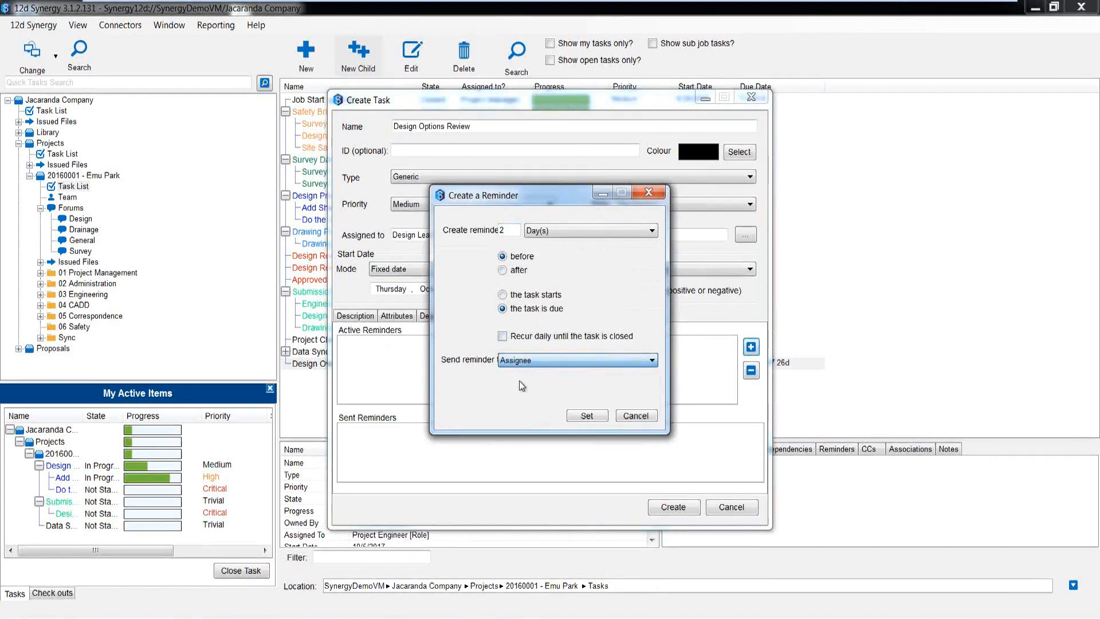
click(584, 416)
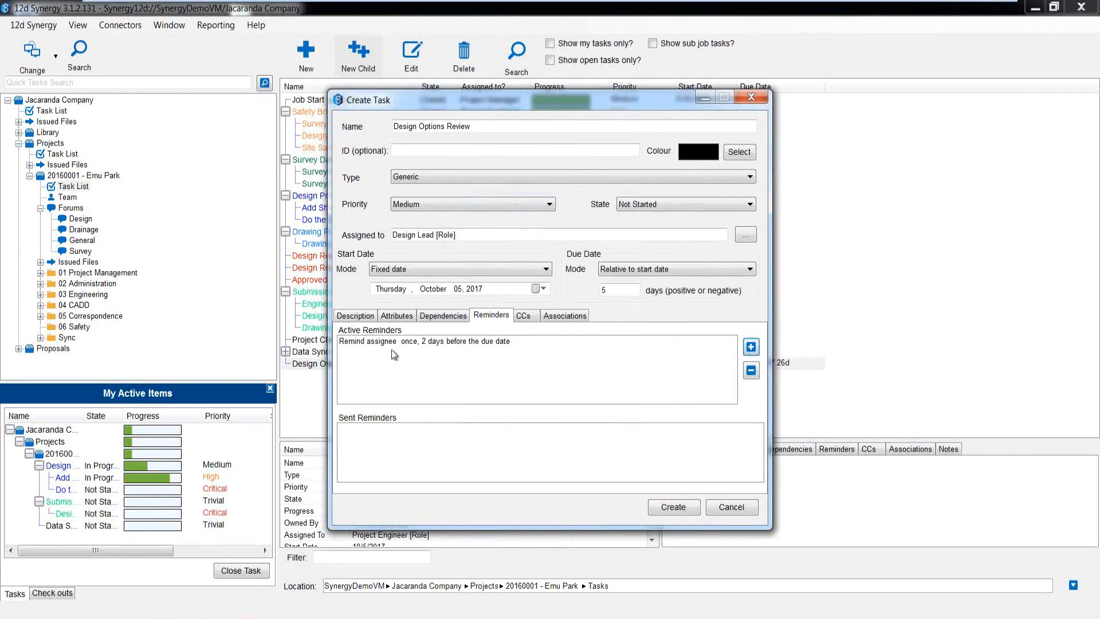
Add the Project Manager role as a CC for change notifications and create the Design Options Review task.
click(521, 315)
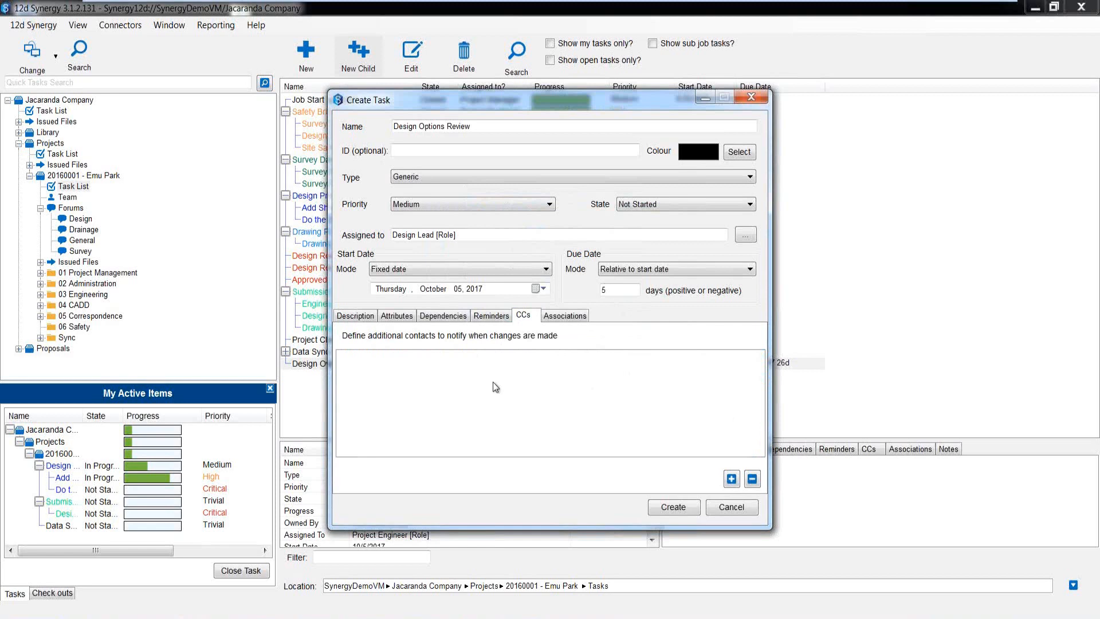
click(733, 479)
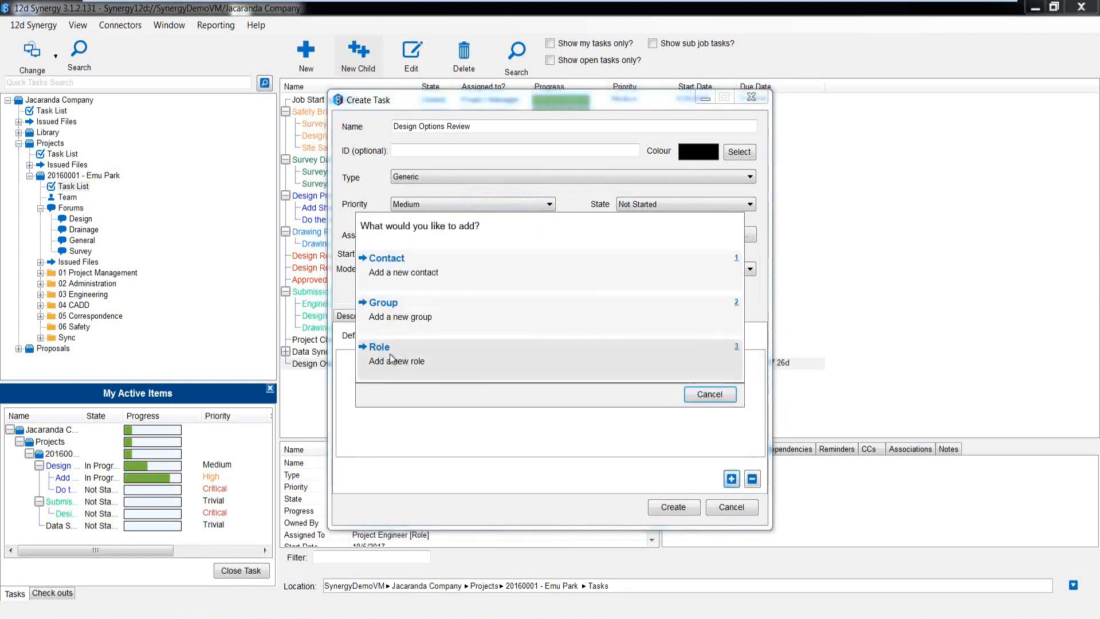
click(393, 358)
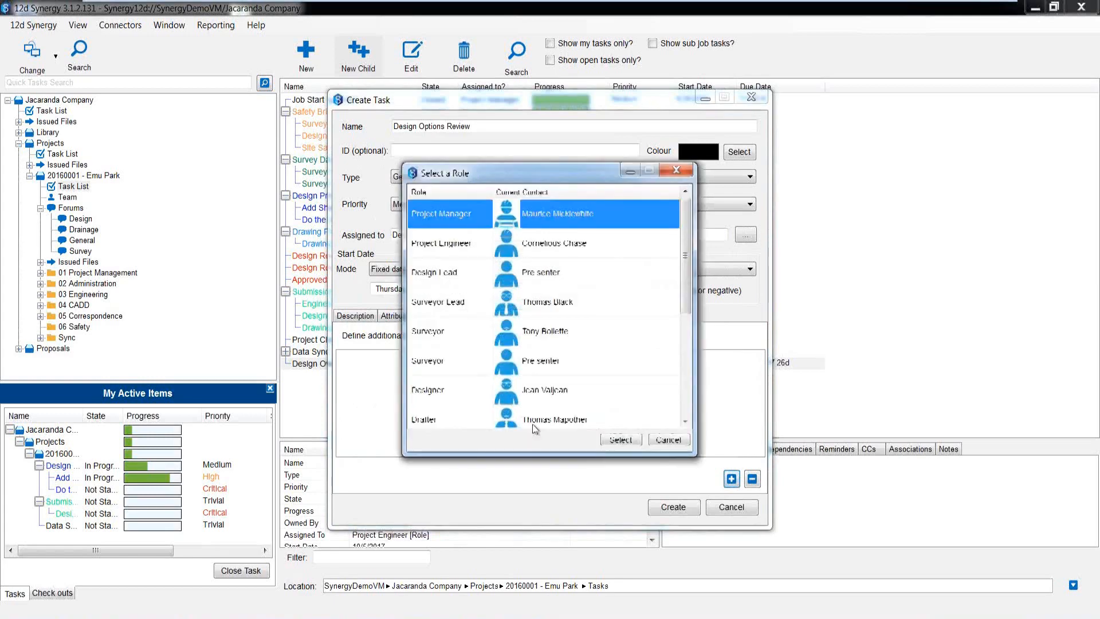
click(613, 441)
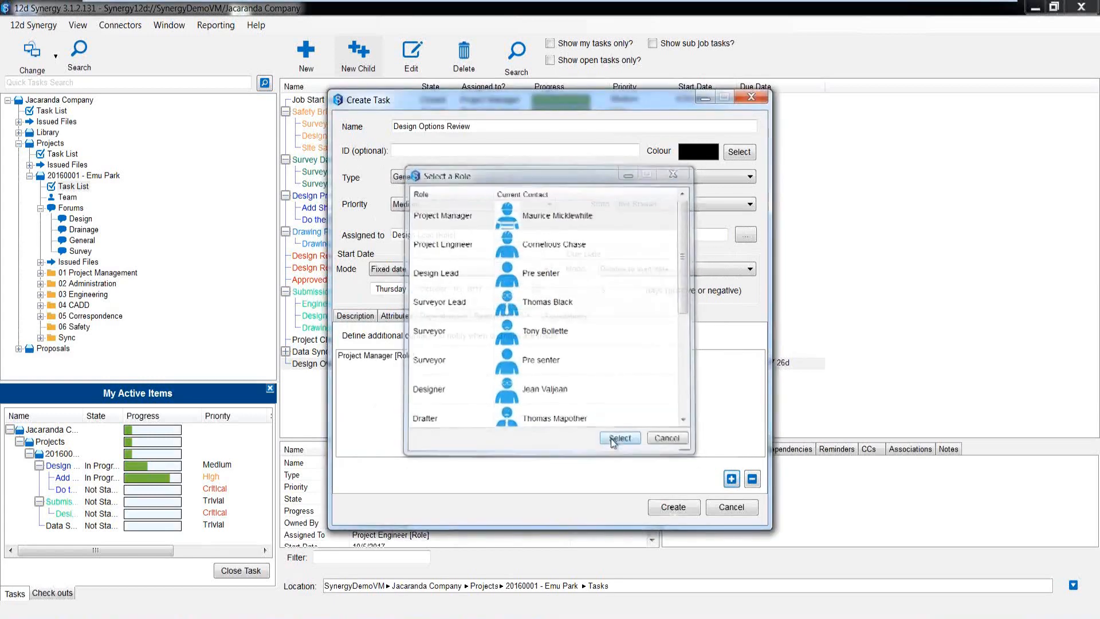
click(671, 508)
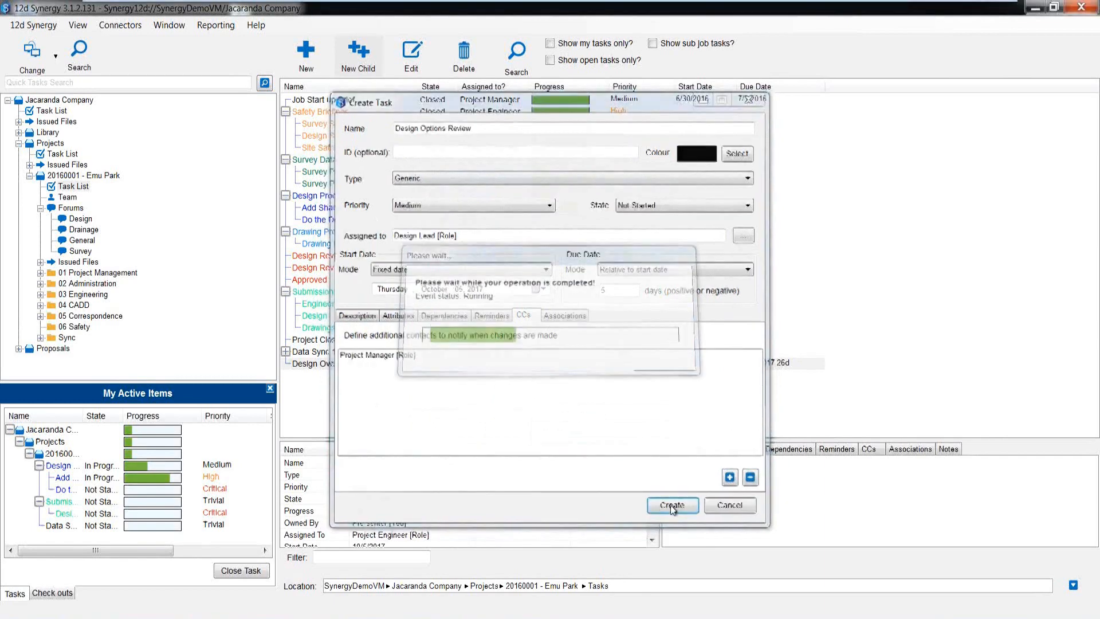
Start a High-priority child task named "Do the Design" under Design Overall Progress and assign it to the Designer role.
click(359, 65)
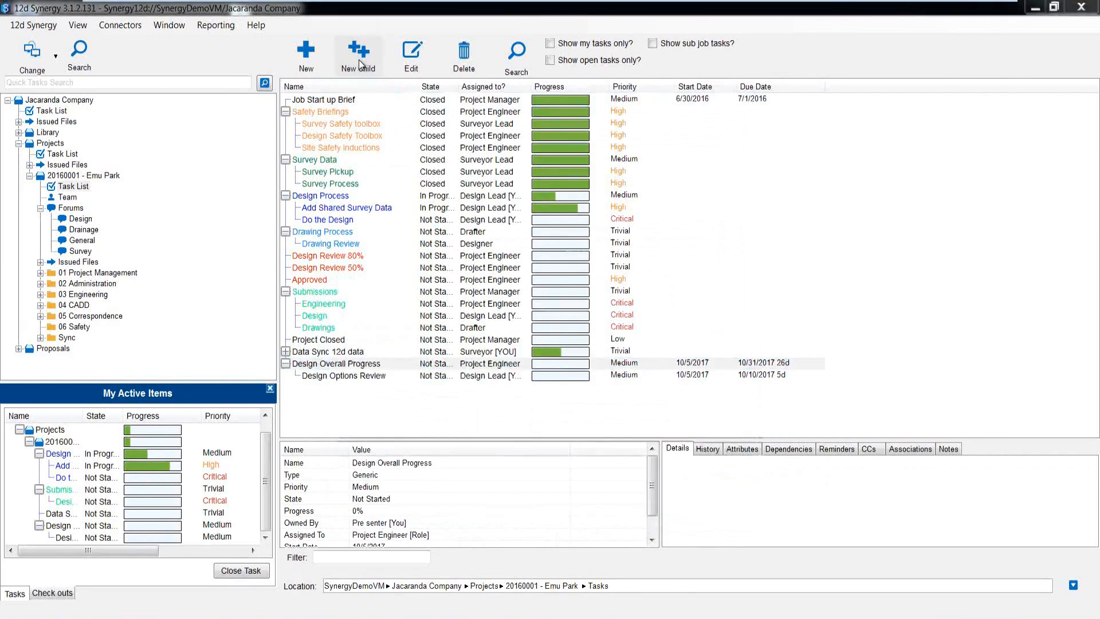
text(Do the)
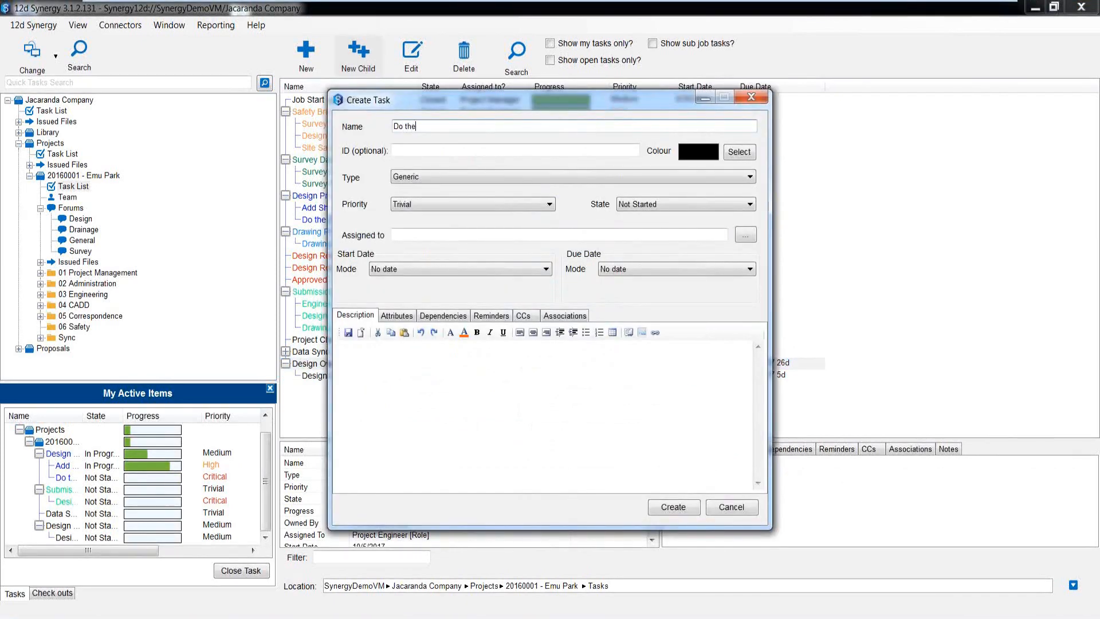
text( Design)
click(415, 207)
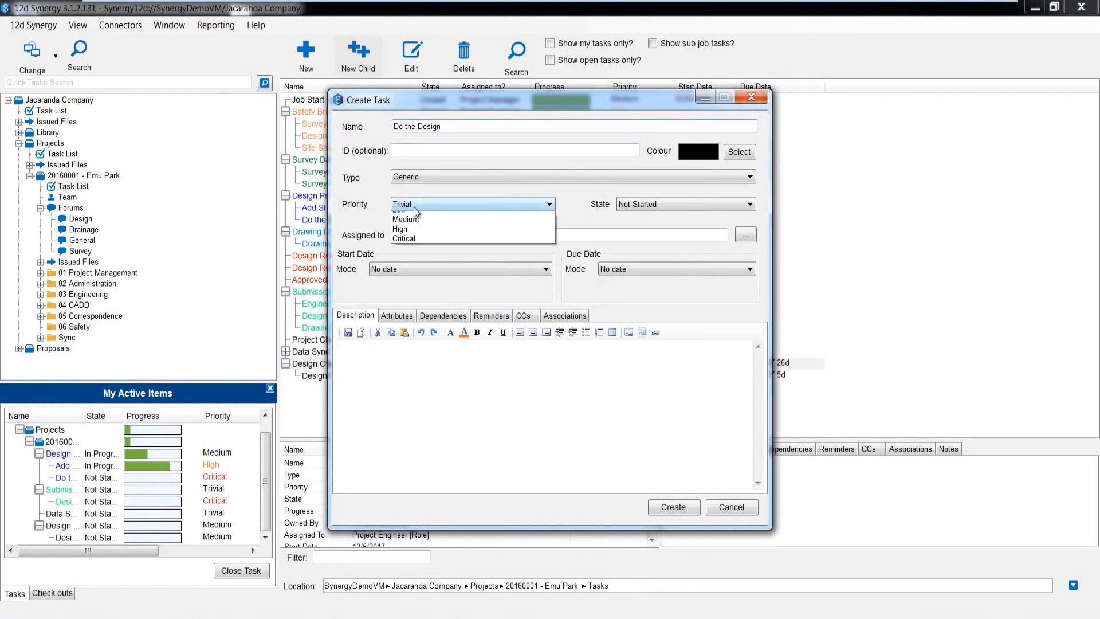
click(410, 241)
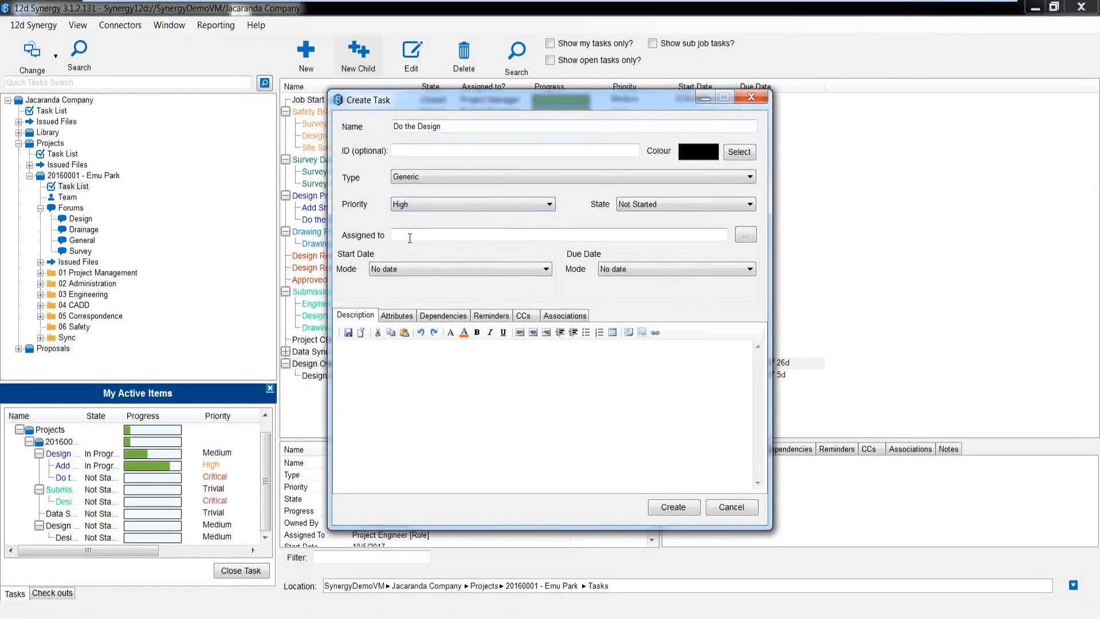
text(de)
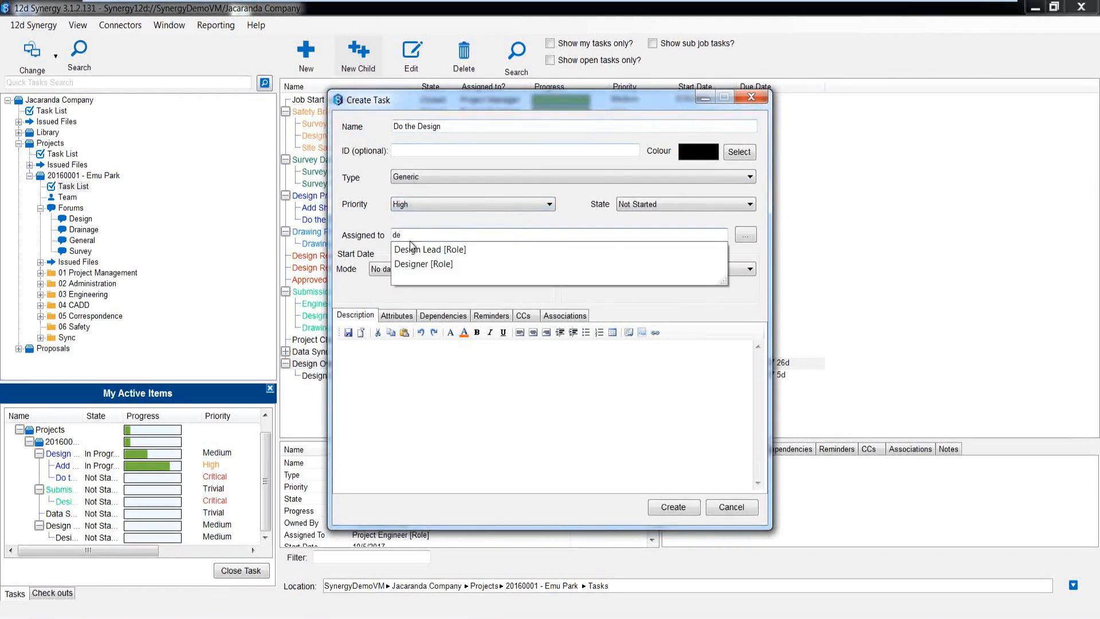
click(416, 265)
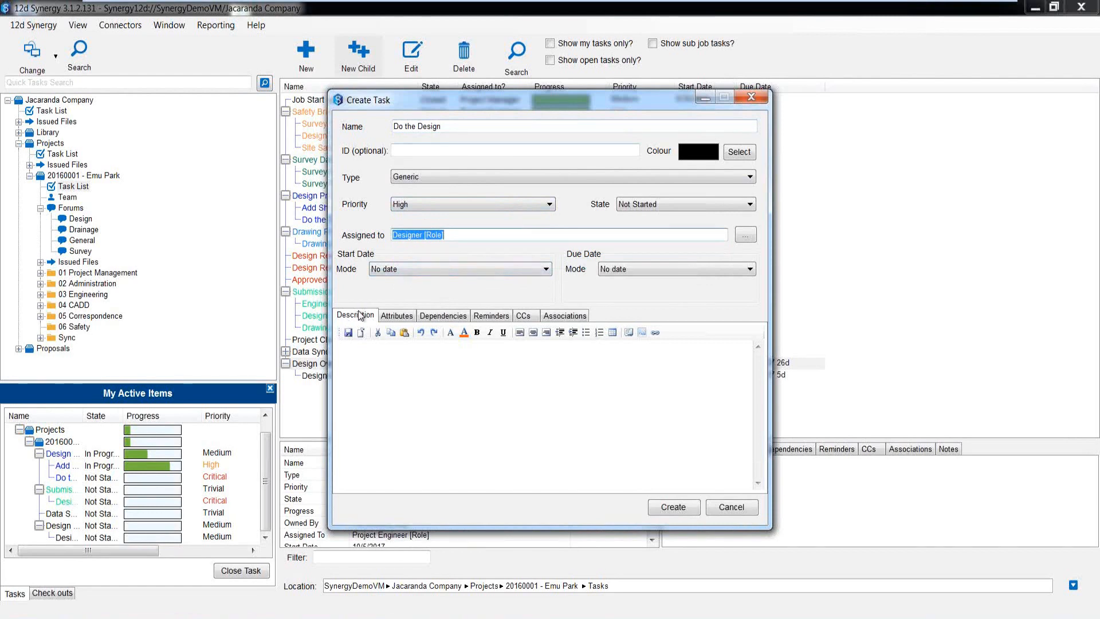
Set the start date to 1 day relative to the latest dependency due date and the due date to 15 days relative to the start date.
click(409, 270)
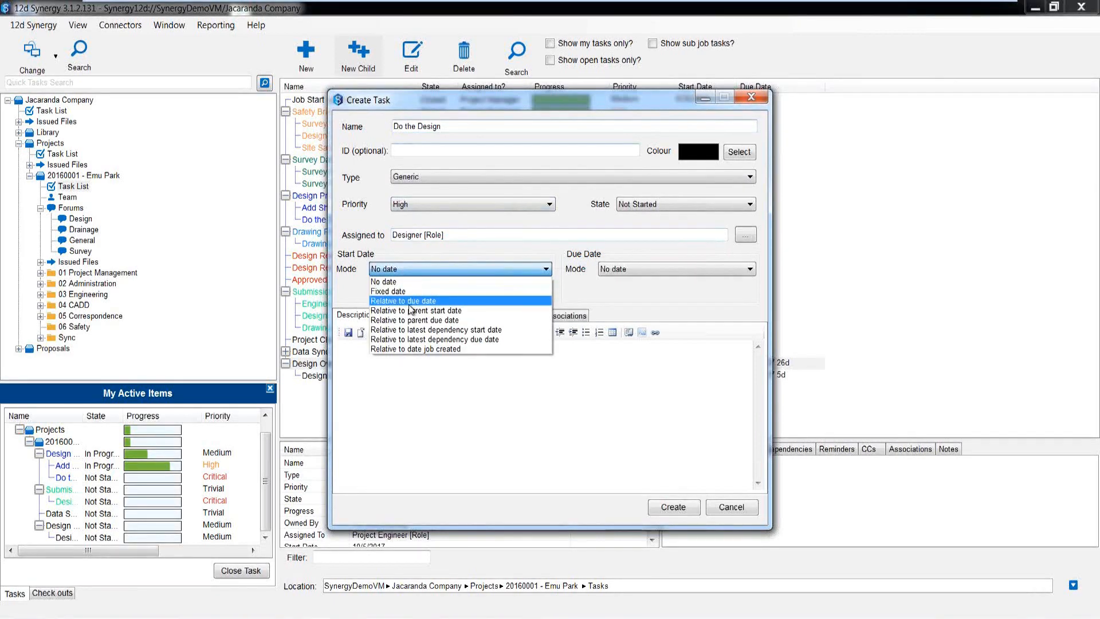
click(460, 341)
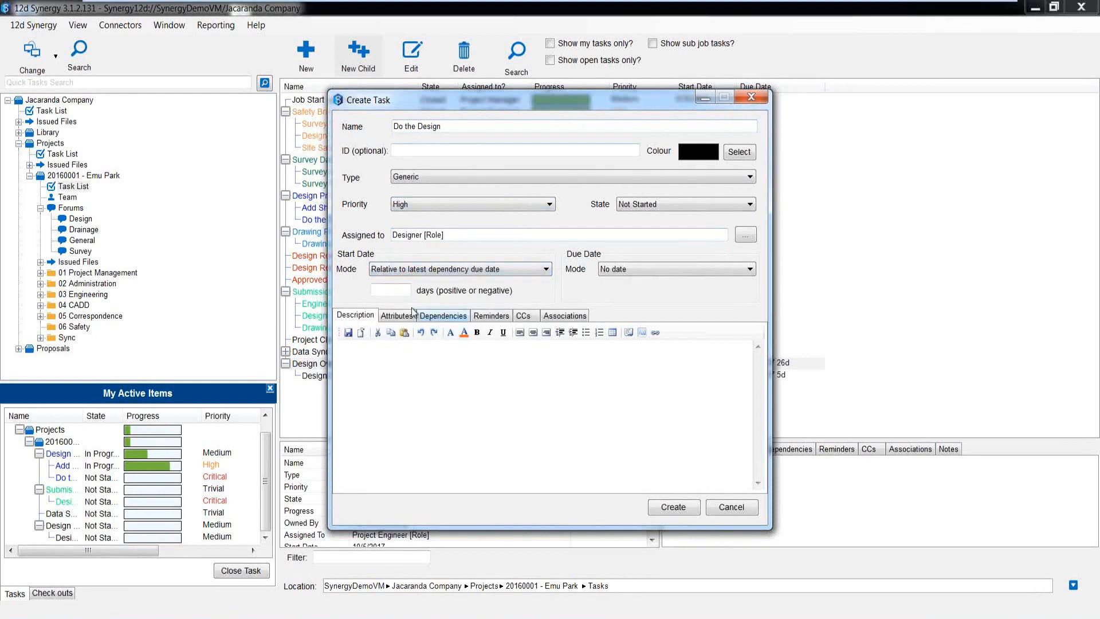
text(1)
click(617, 270)
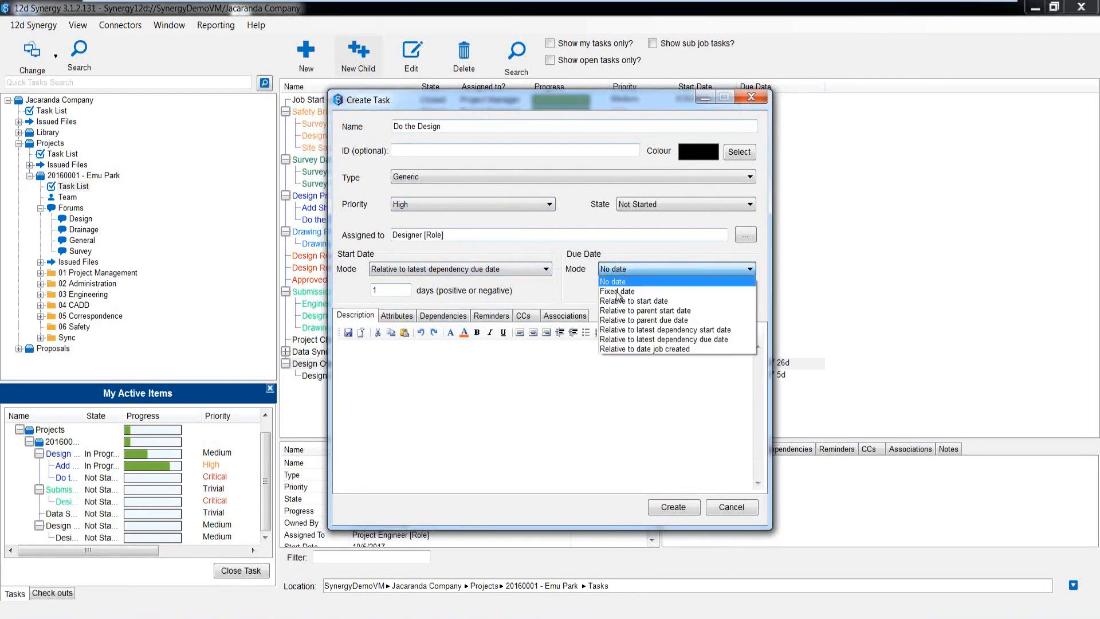
click(617, 301)
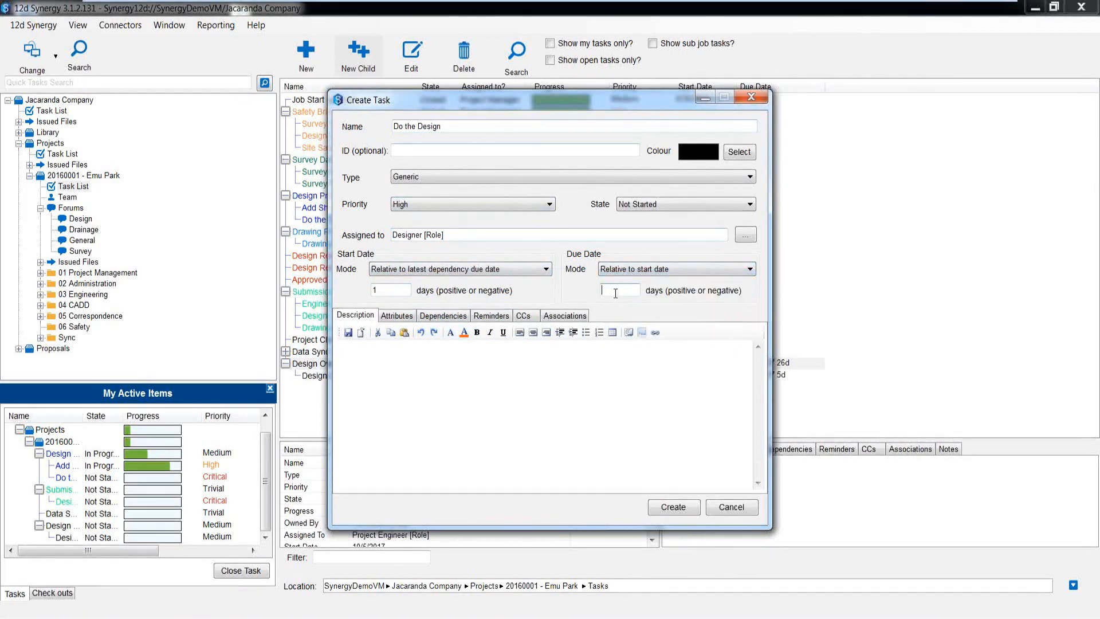
text(15)
Enter "Do the final alignment and design strings" as the Do the Design task's description.
click(386, 351)
text(Do the final alignment an)
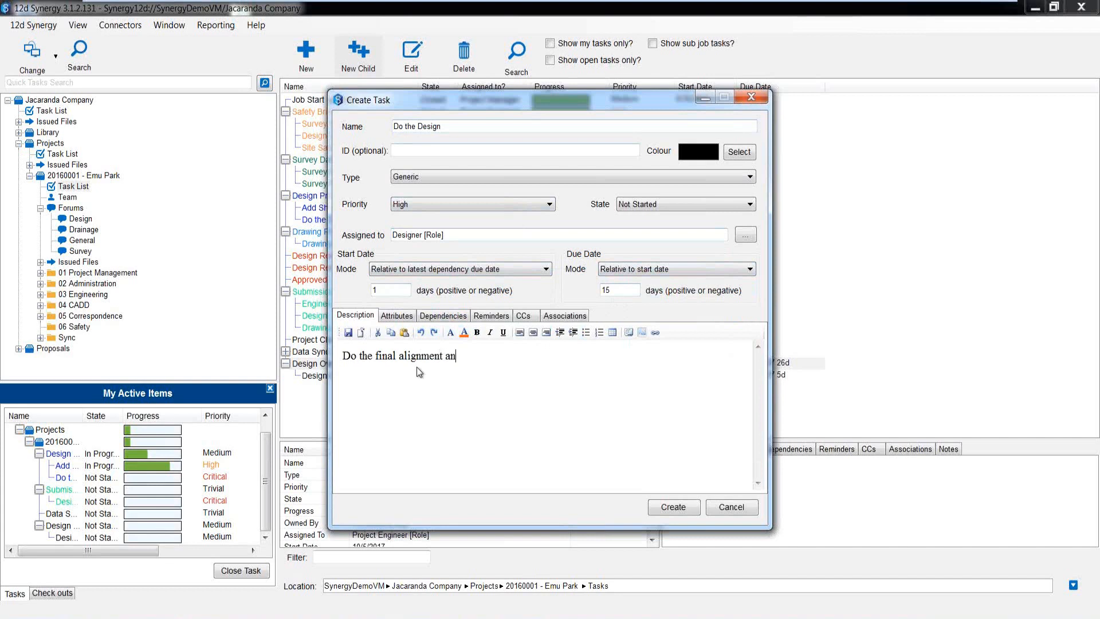
text(d design strings)
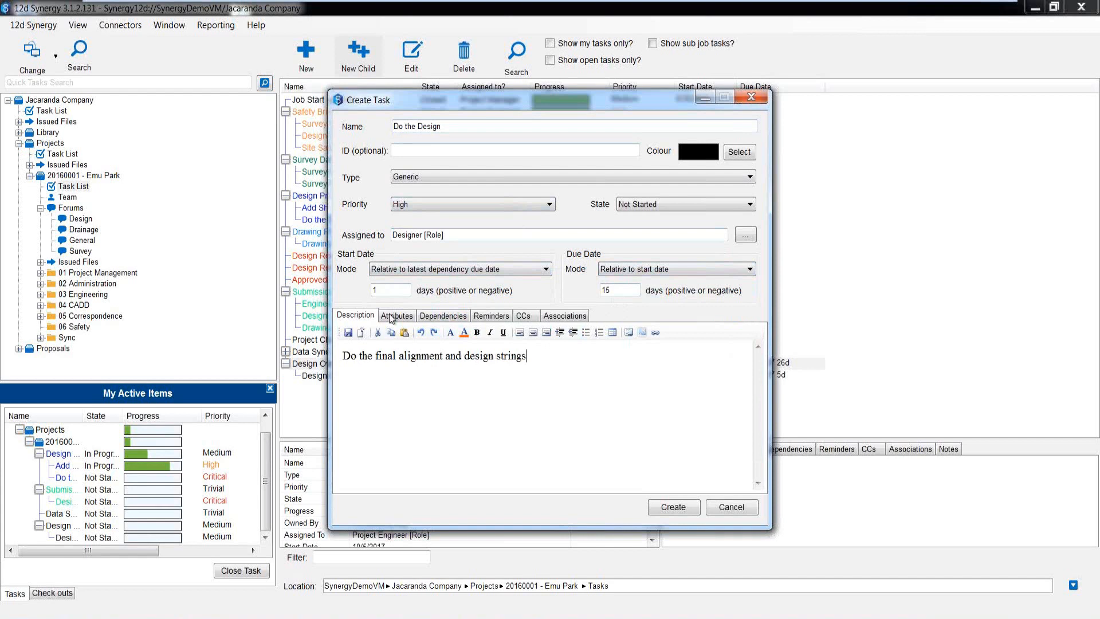
Add the Design Options Review task under Design Overall Progress as a dependency of the Do the Design task.
click(440, 321)
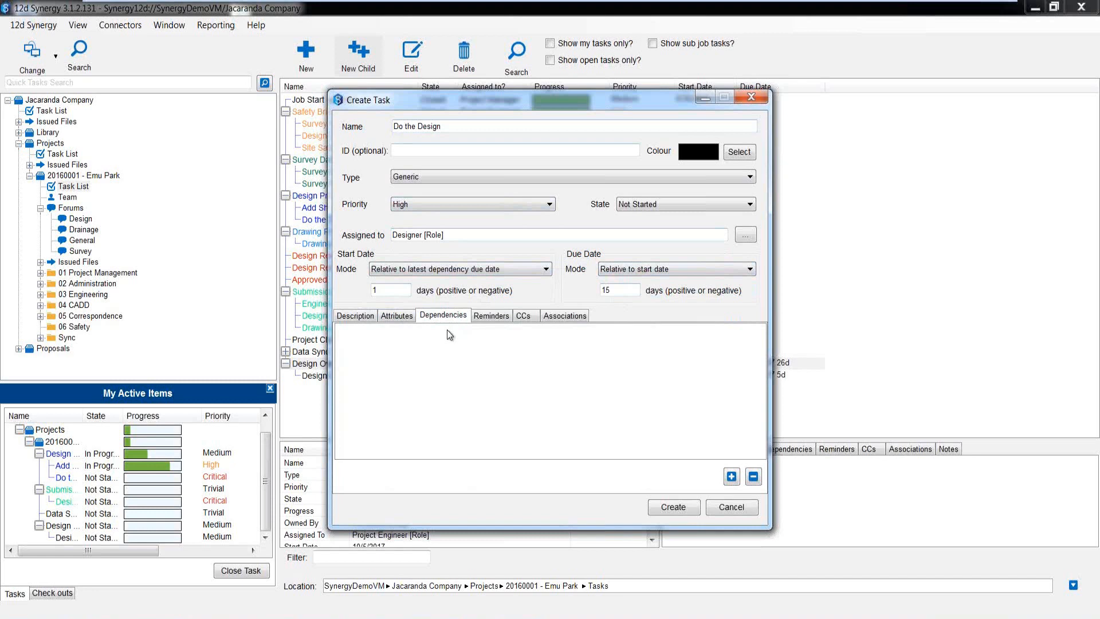
click(735, 479)
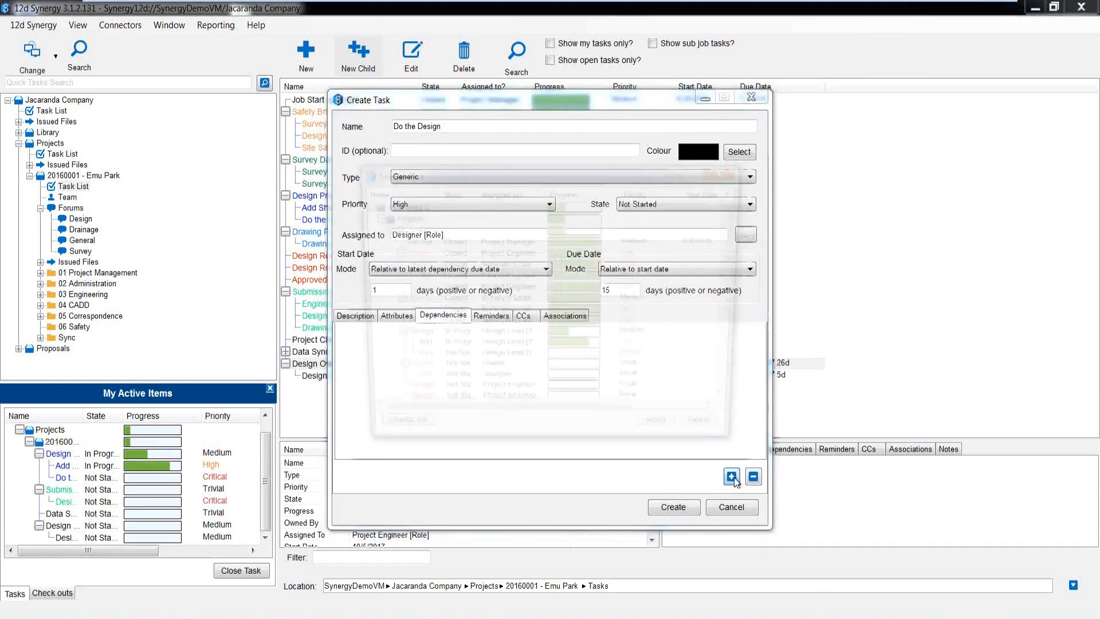
drag(737, 259, 739, 333)
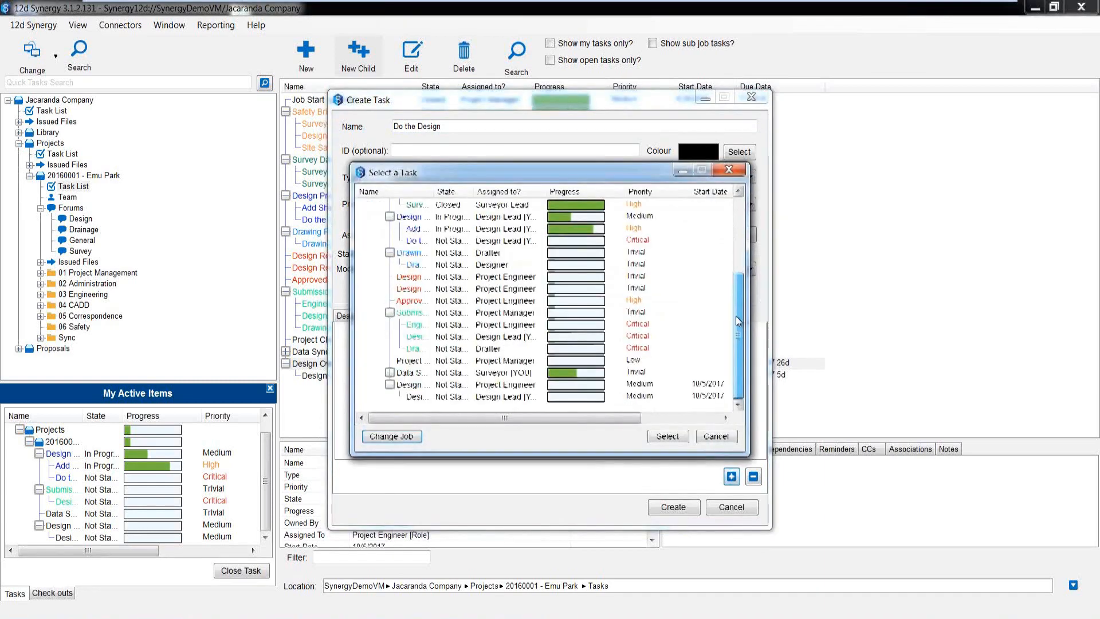
drag(434, 192, 527, 194)
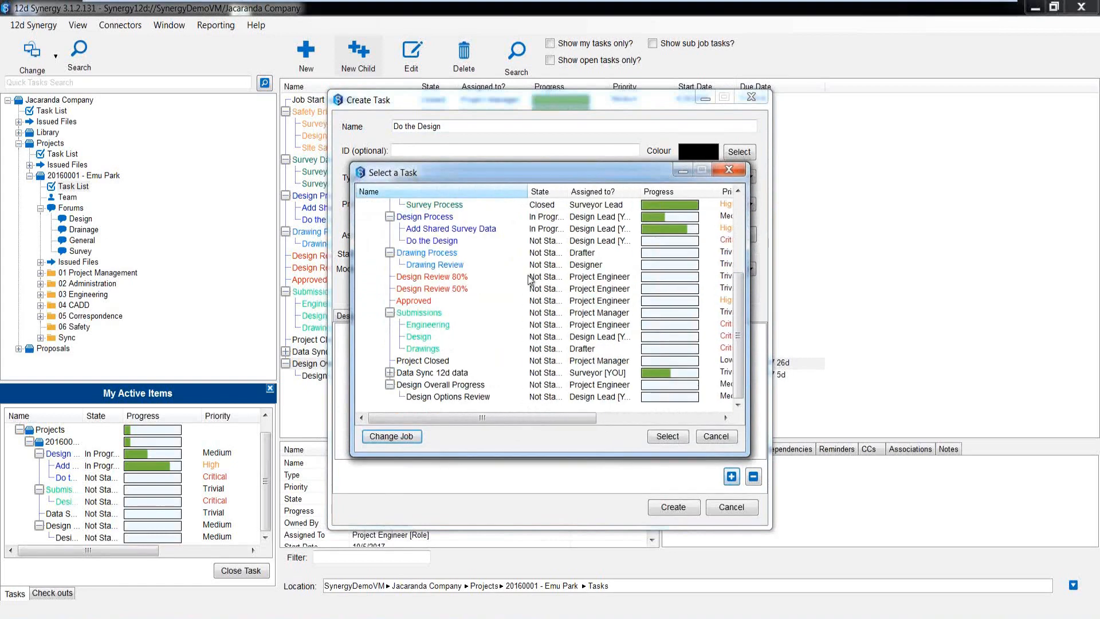
click(432, 396)
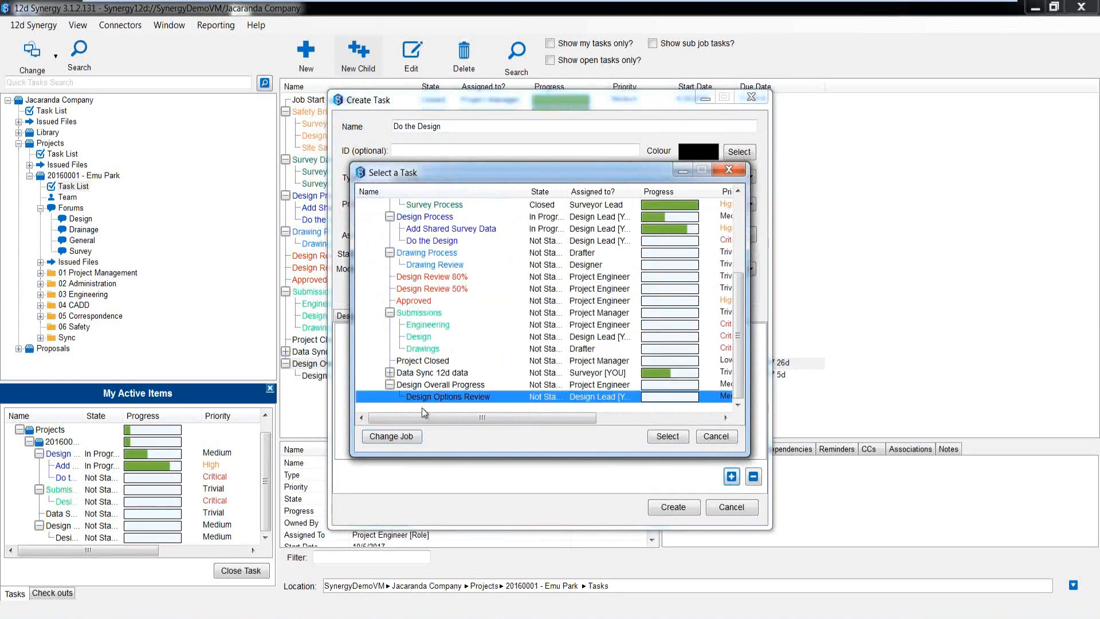
click(666, 437)
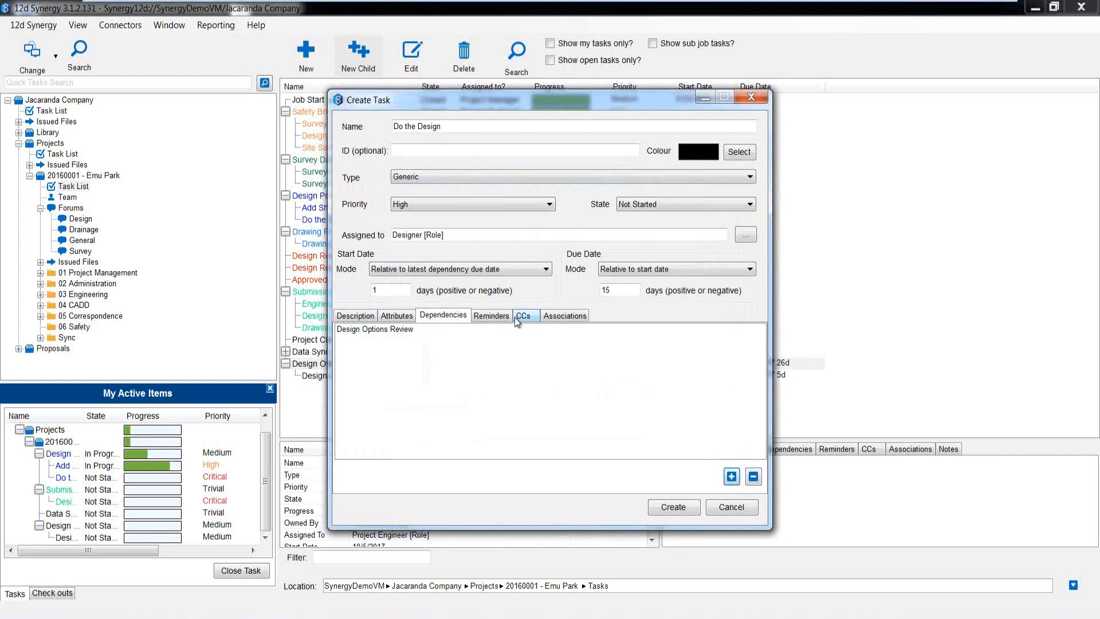
Associate the DESIGN ROADS 12d Model project from 04 CADD/12d, described as "Do design here", and create the Do the Design task.
click(565, 317)
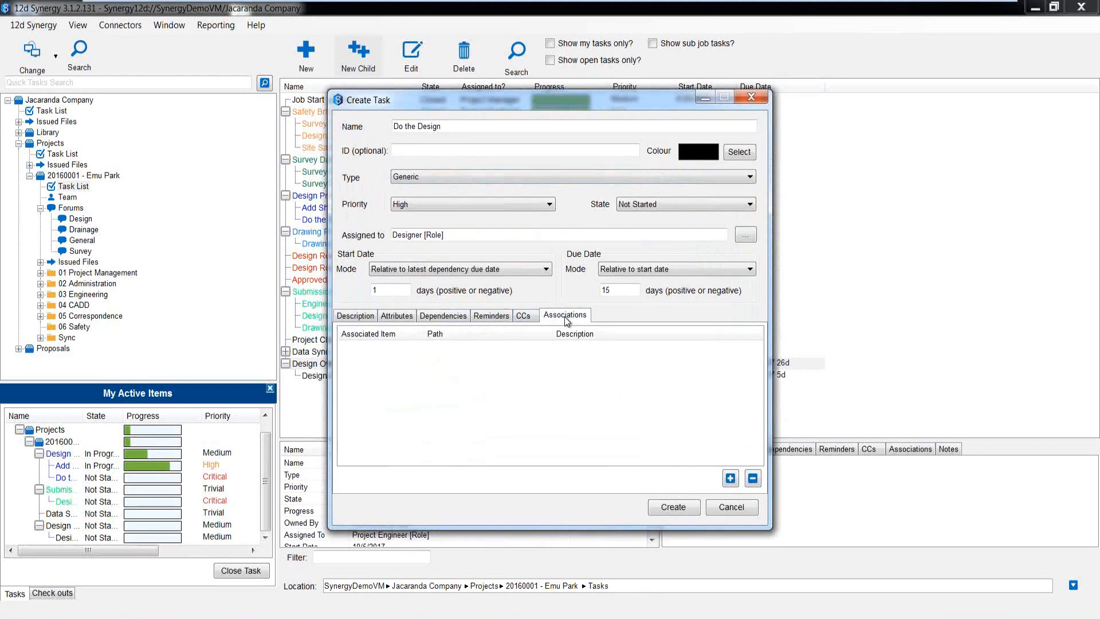
click(730, 479)
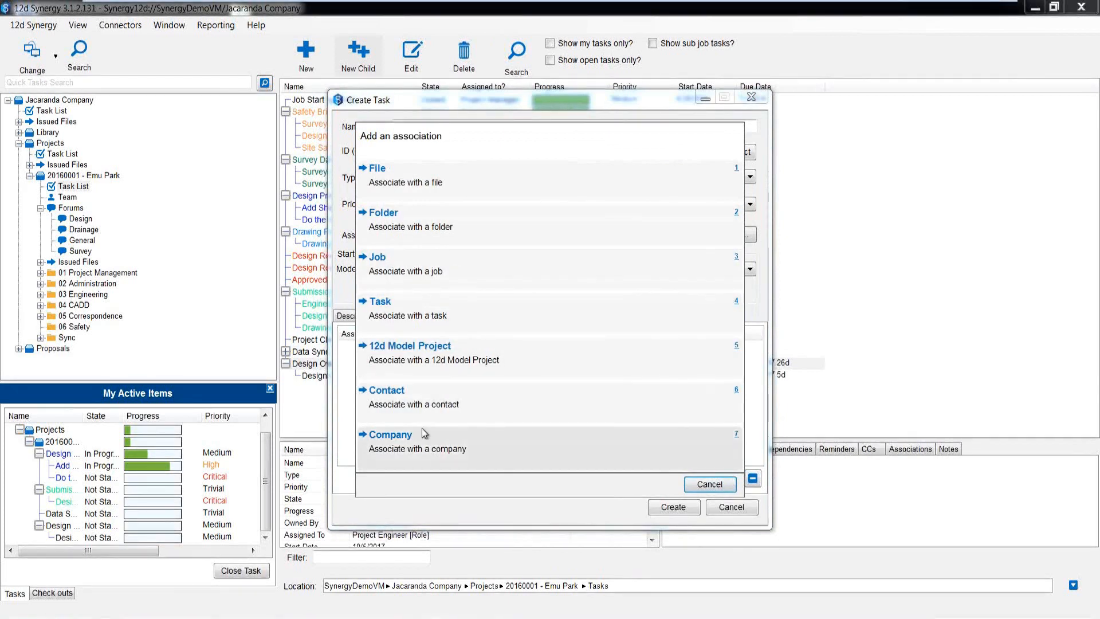
click(407, 348)
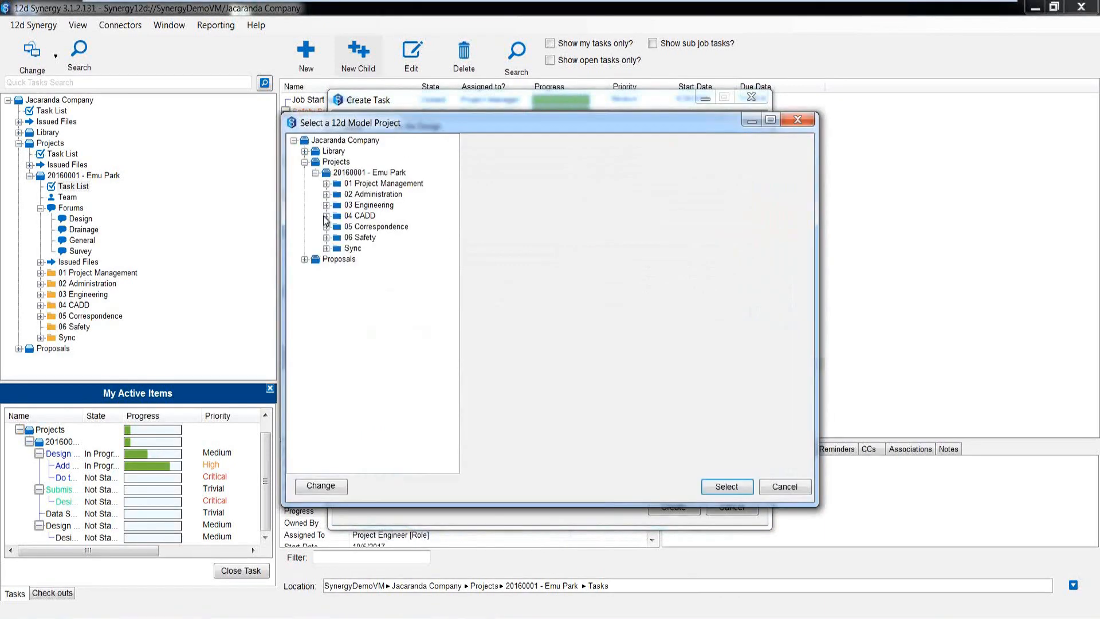
click(384, 291)
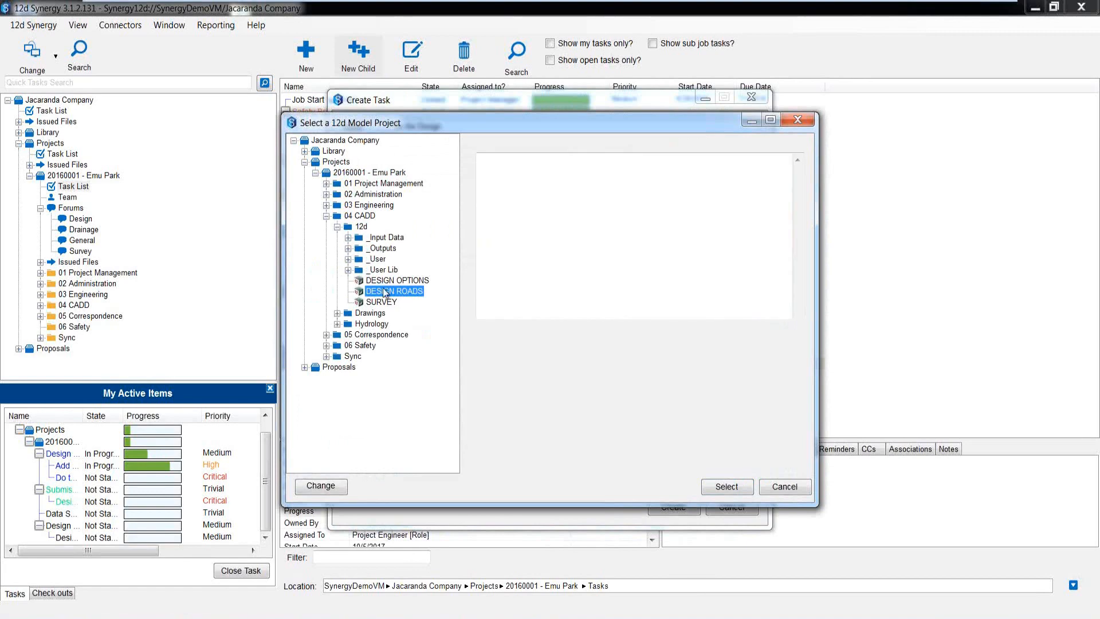
click(711, 491)
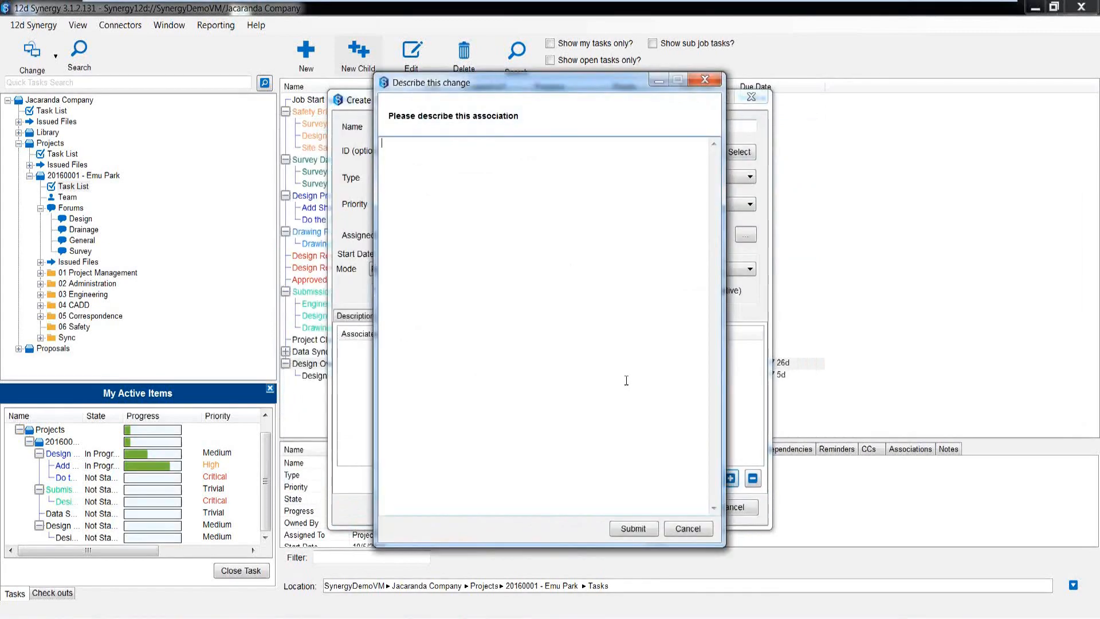
text(Do design he)
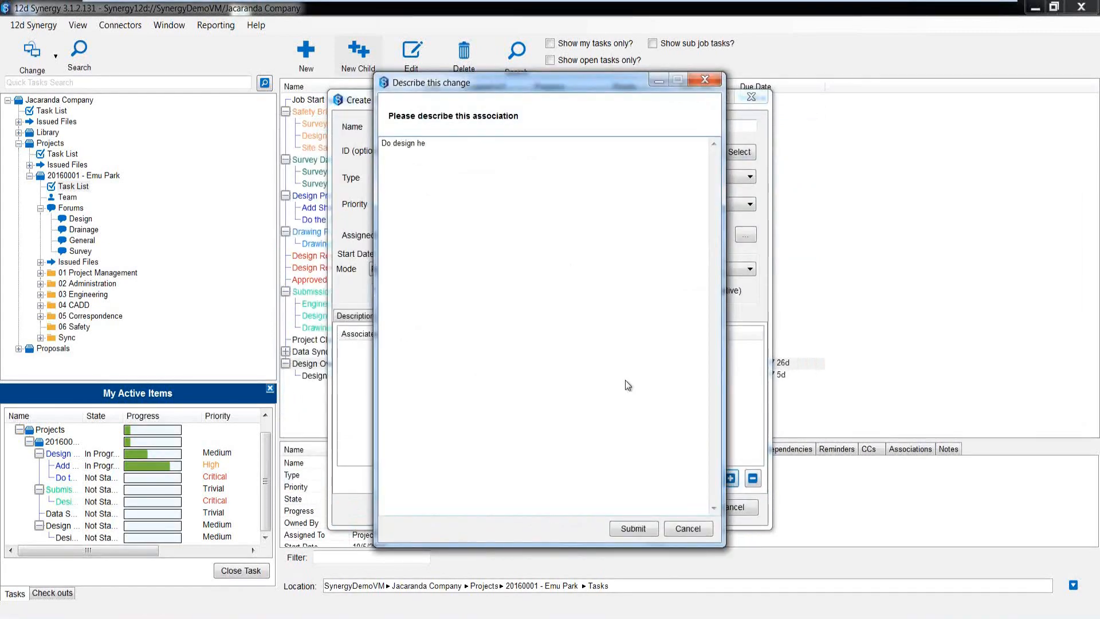
text(re)
click(647, 531)
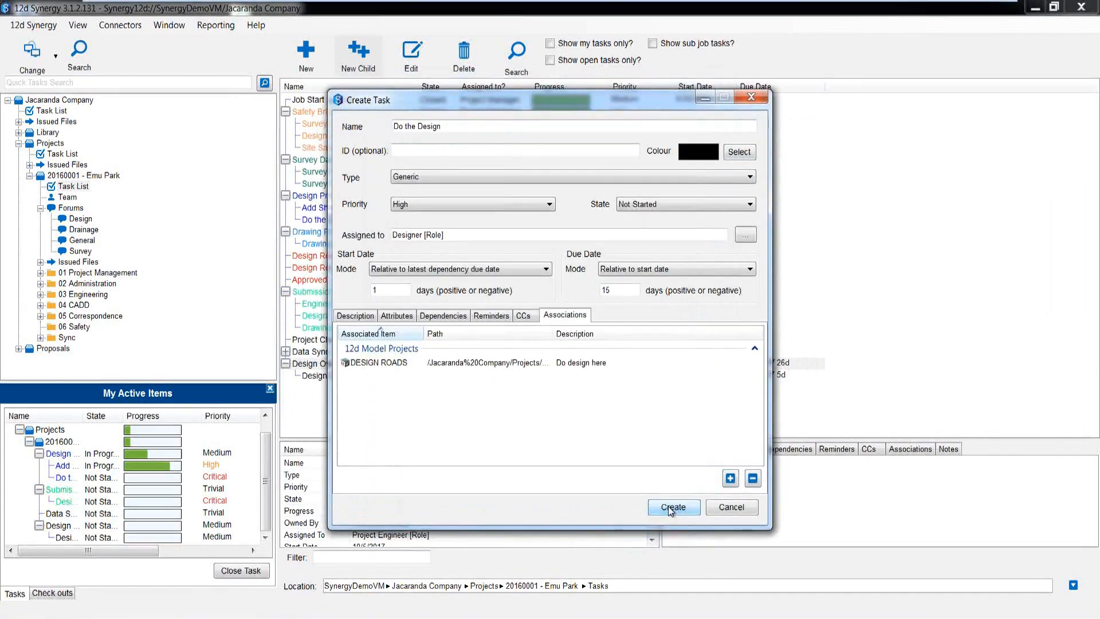
click(670, 508)
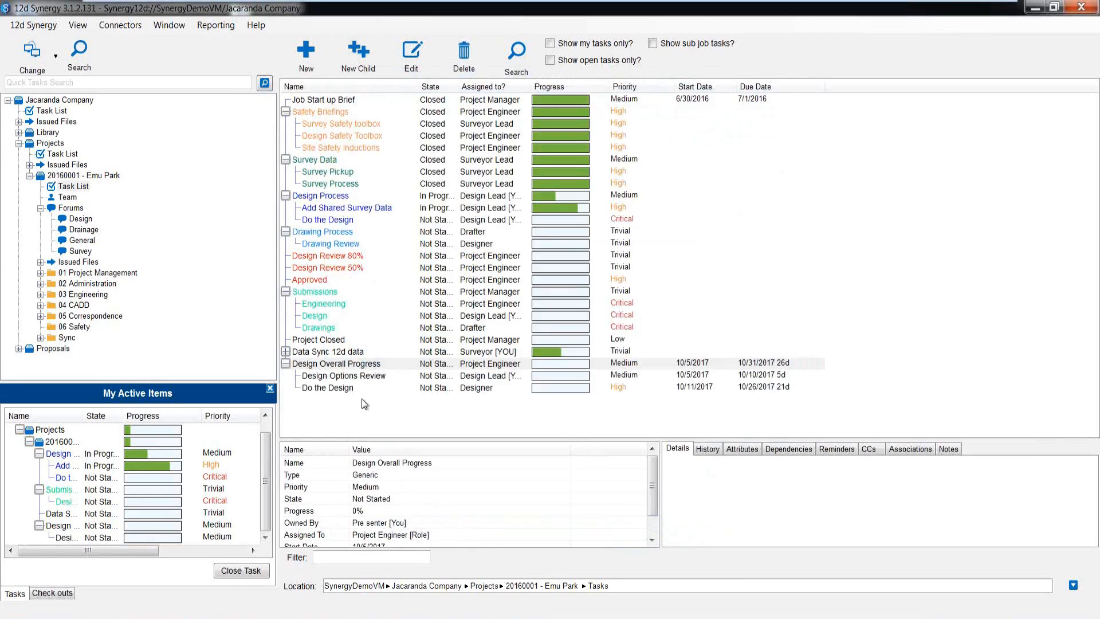
Edit the new Do the Design task so its state changes to In Progress when all tasks it depends on are closed.
click(333, 391)
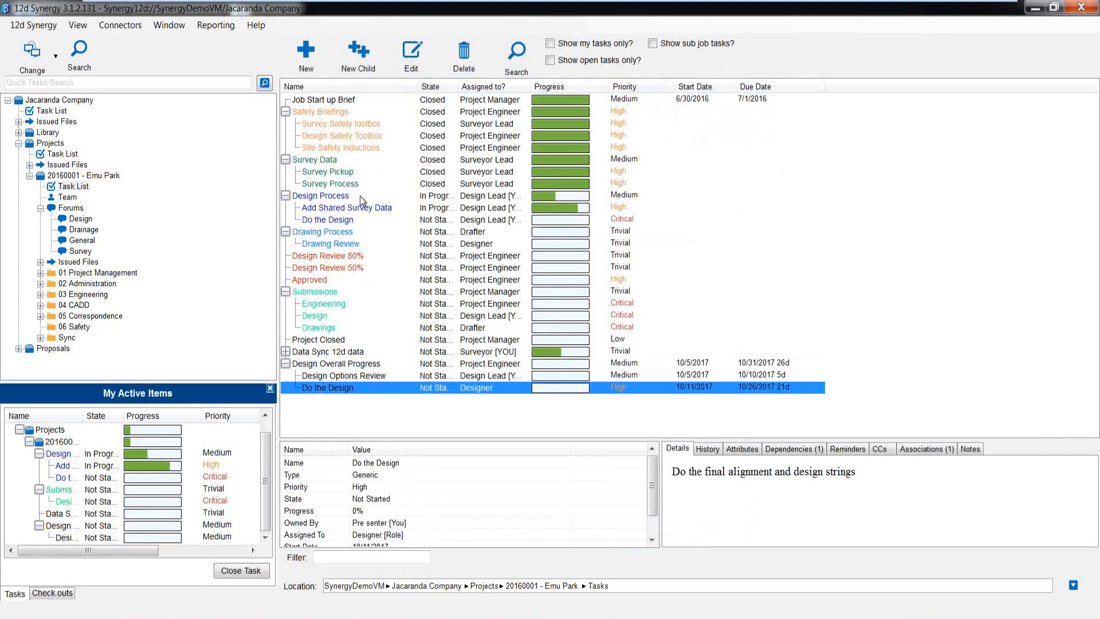
click(408, 54)
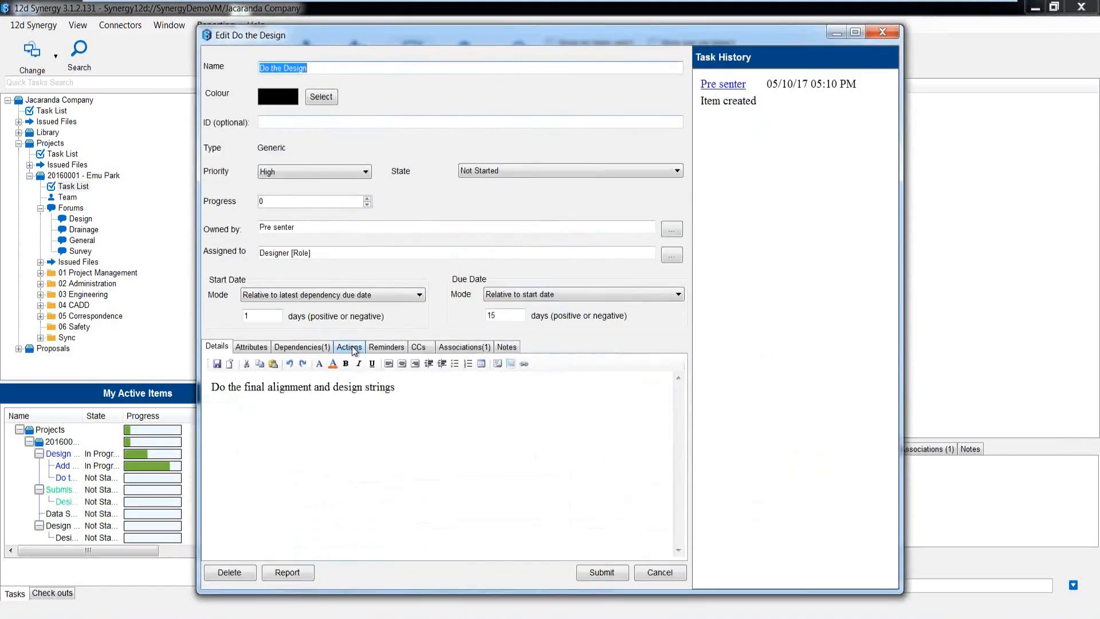
click(349, 347)
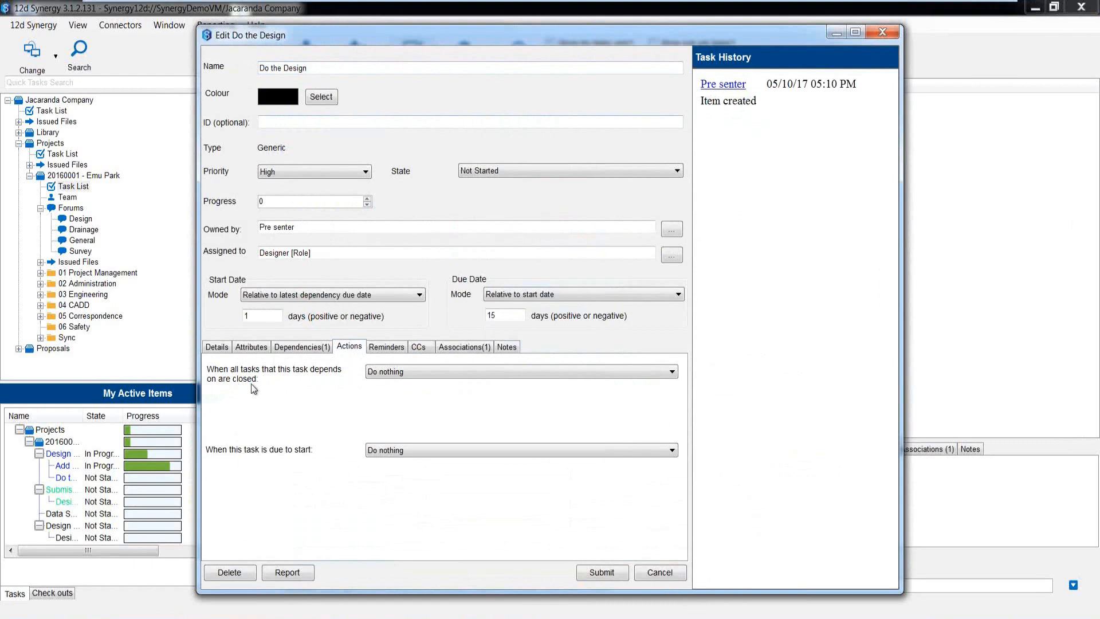
click(387, 372)
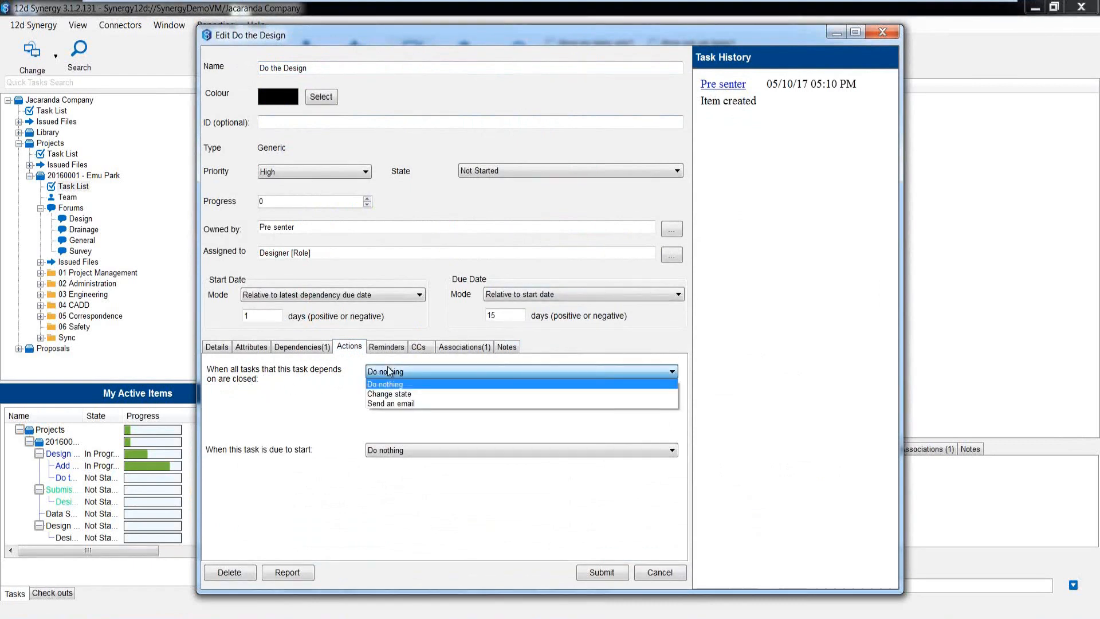
click(404, 393)
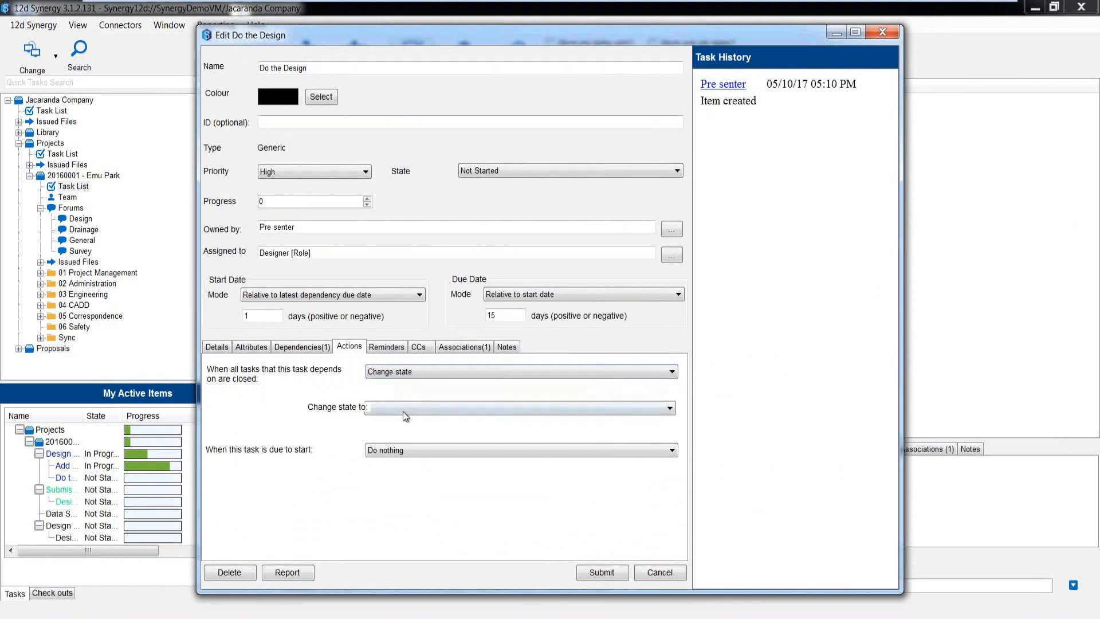
click(404, 410)
click(401, 429)
Set the task to send an email when due to start, and submit the edit with the manual description "Actions assigned".
click(405, 451)
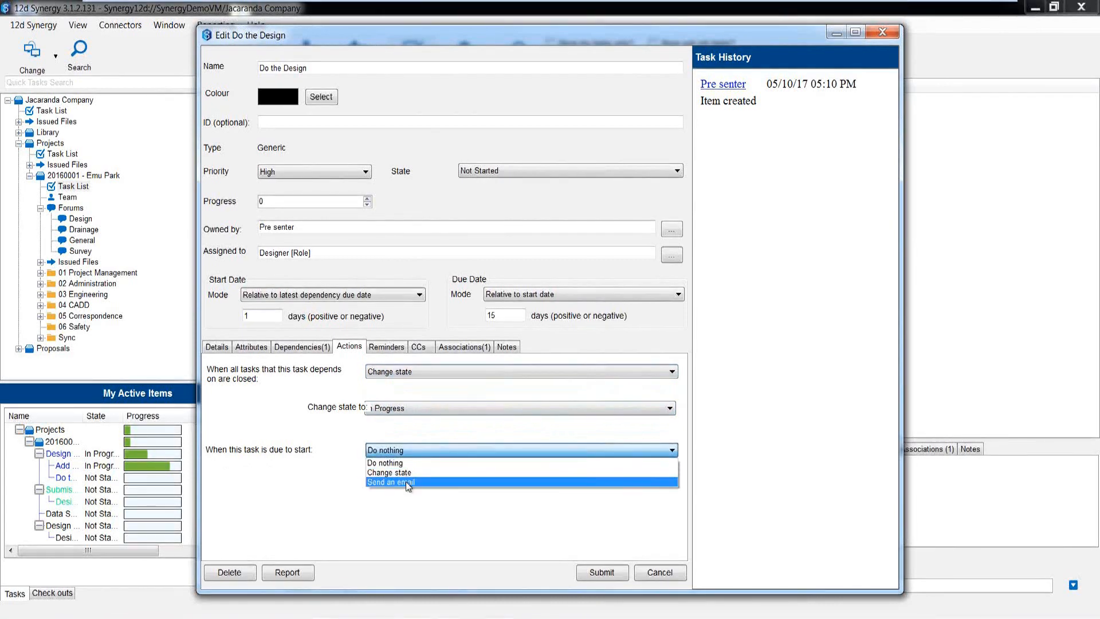
click(406, 482)
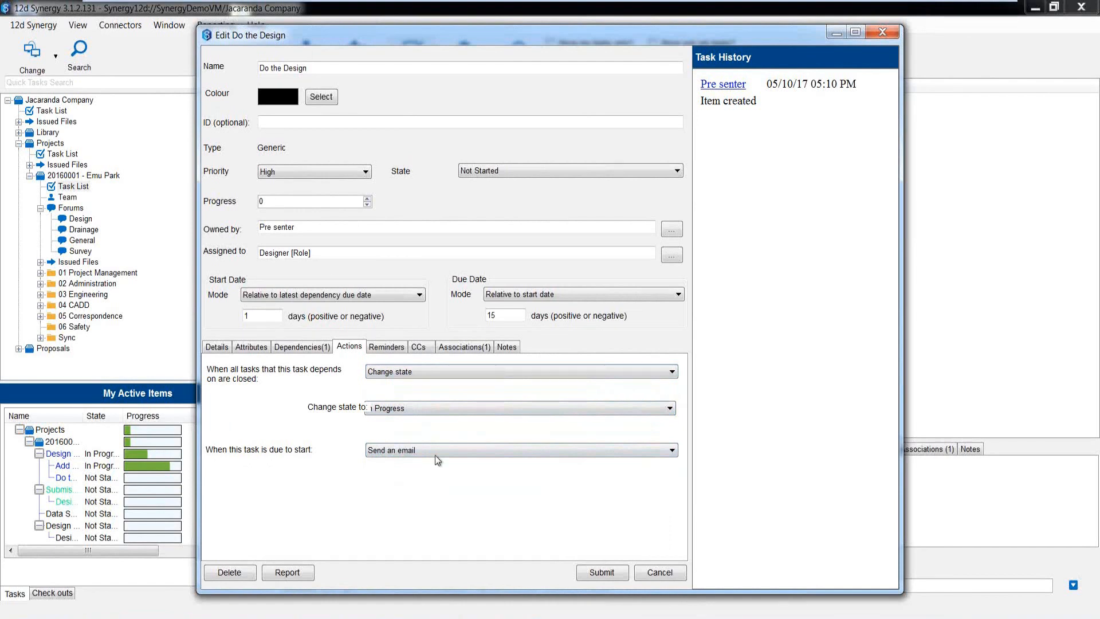
click(600, 572)
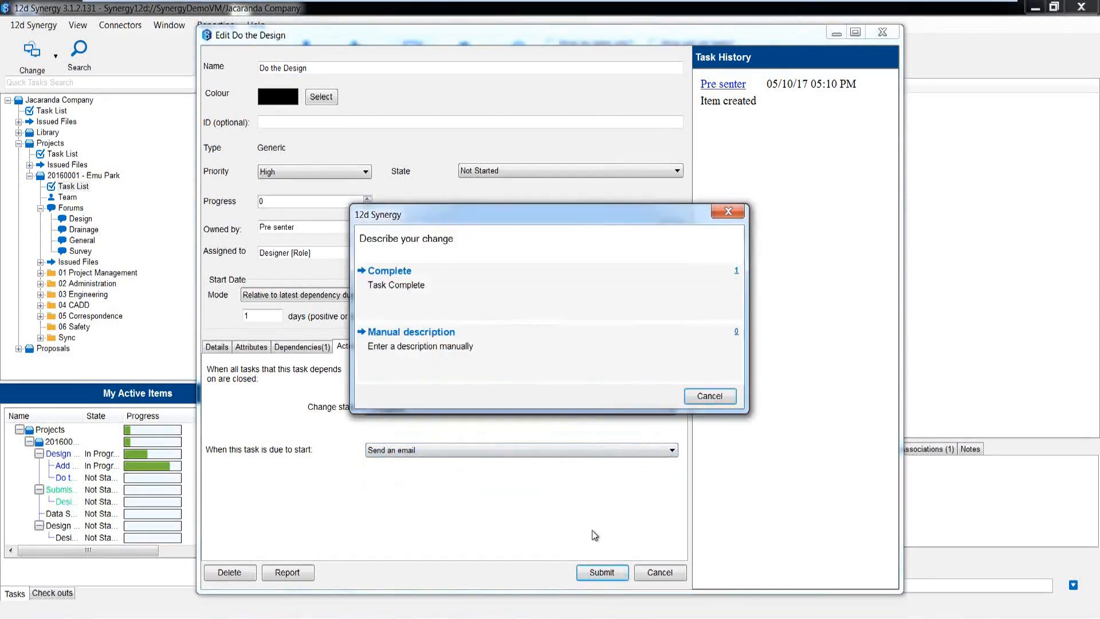
click(423, 344)
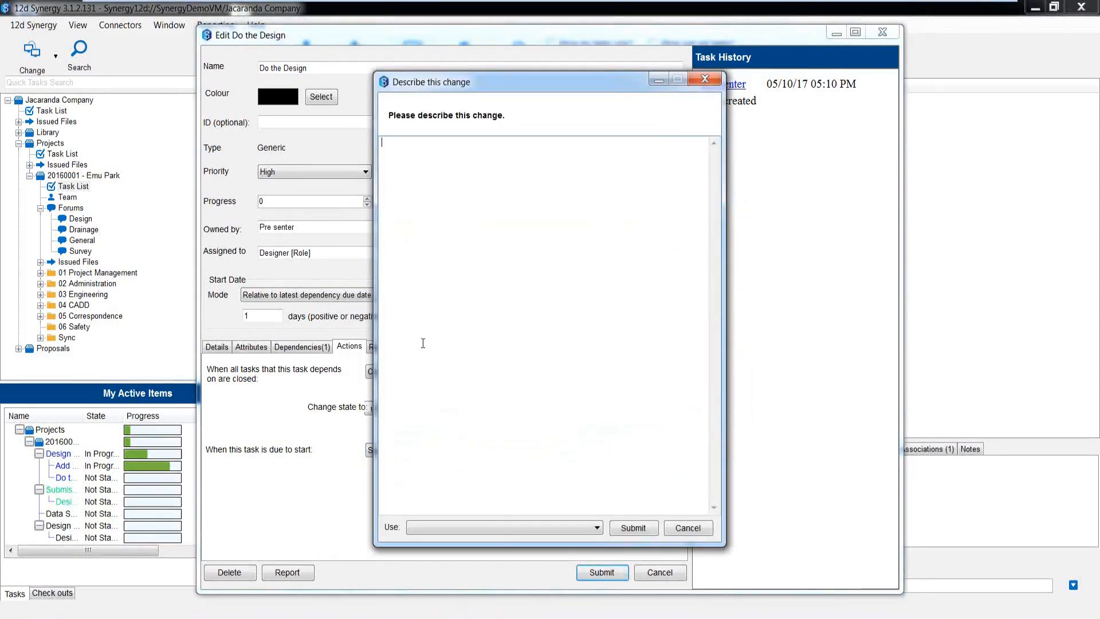
text(Actions assigned)
click(645, 528)
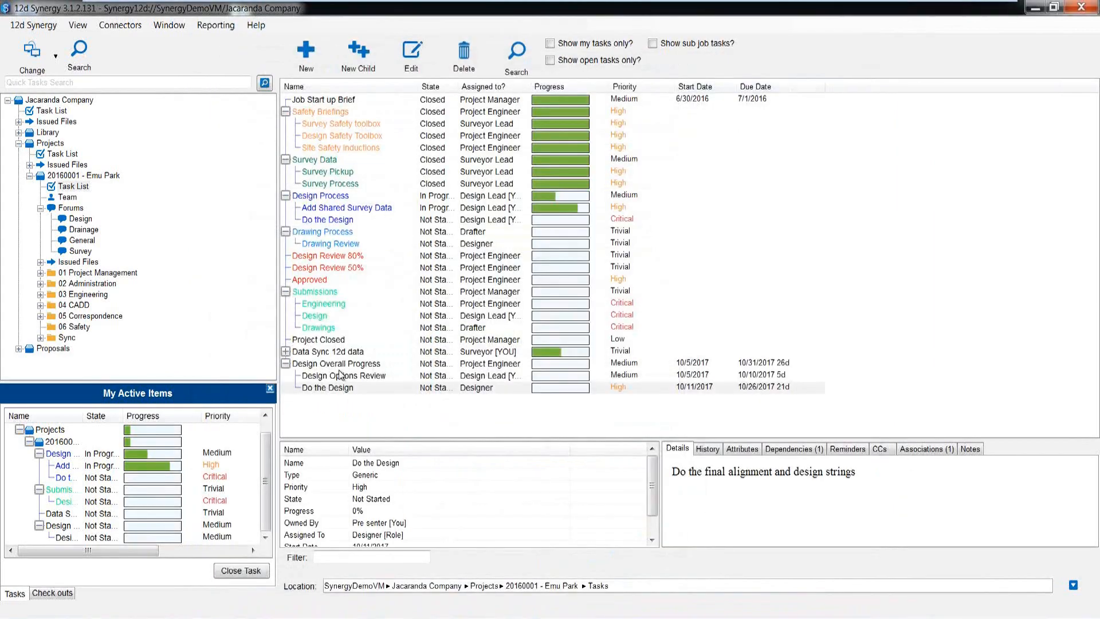
Start a Critical-priority child task named "Design Review and Approval" under the new Do the Design task, assigned to the Project Engineer role.
click(336, 390)
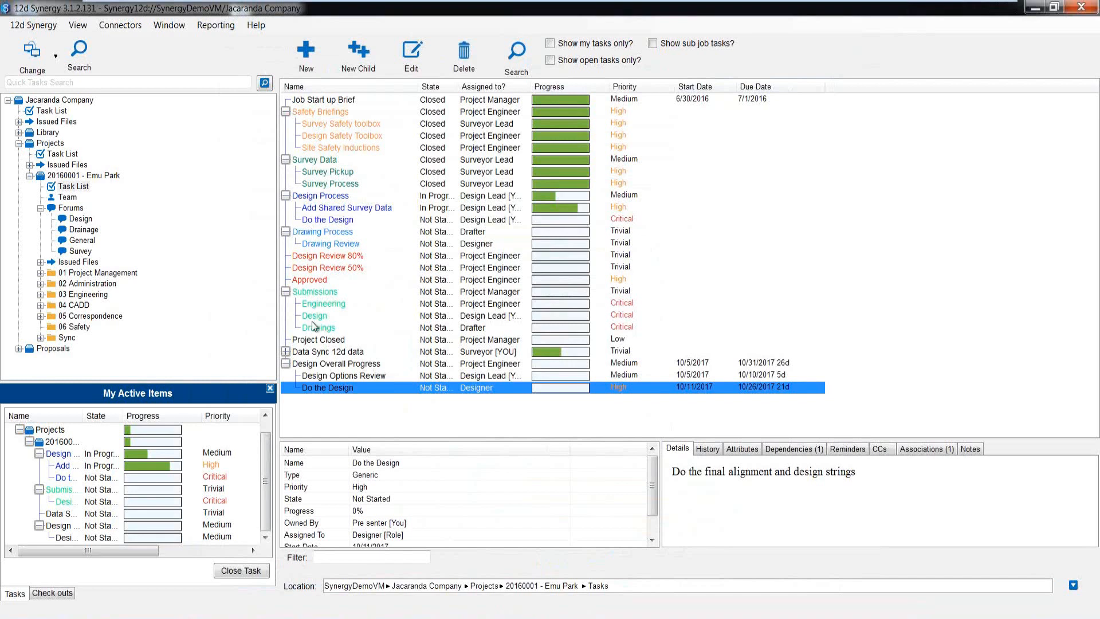
click(358, 64)
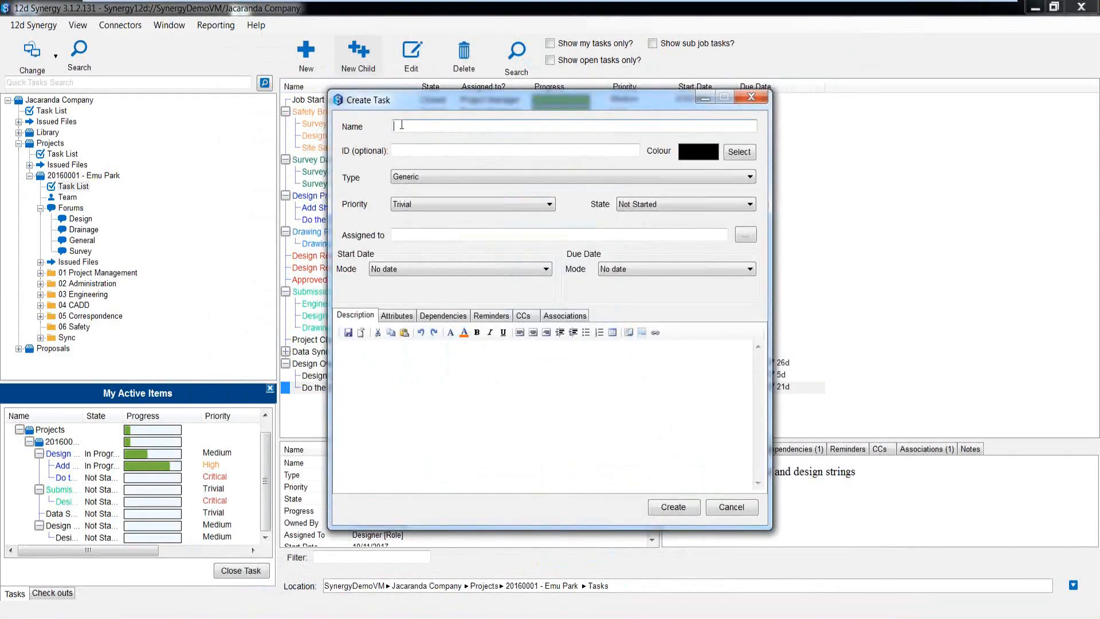
text(Design Review and Approval)
click(416, 201)
click(408, 247)
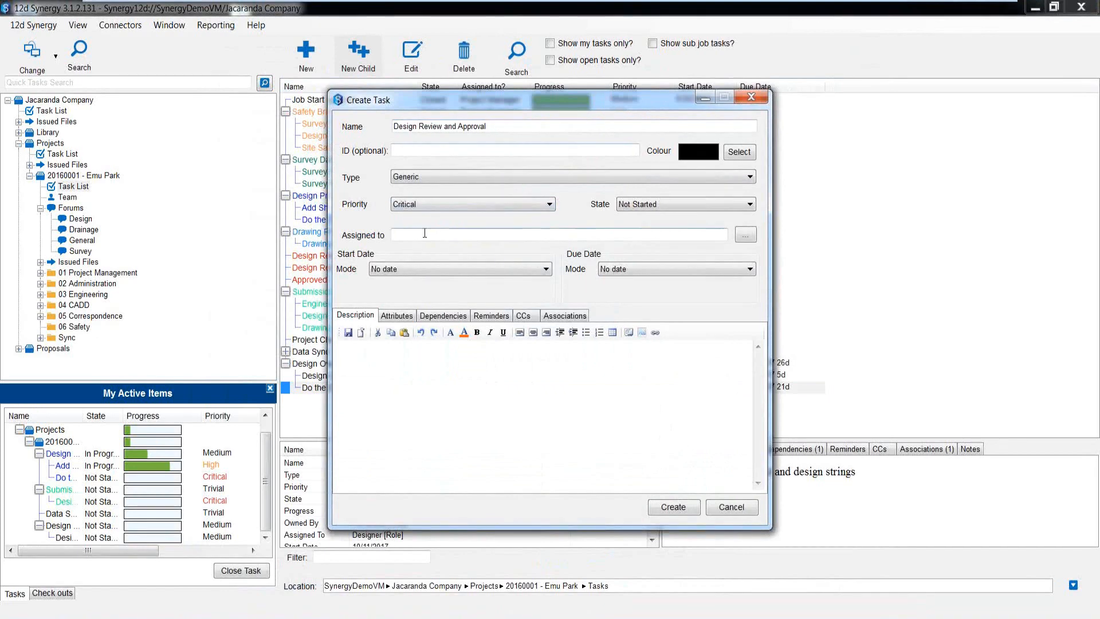
click(734, 239)
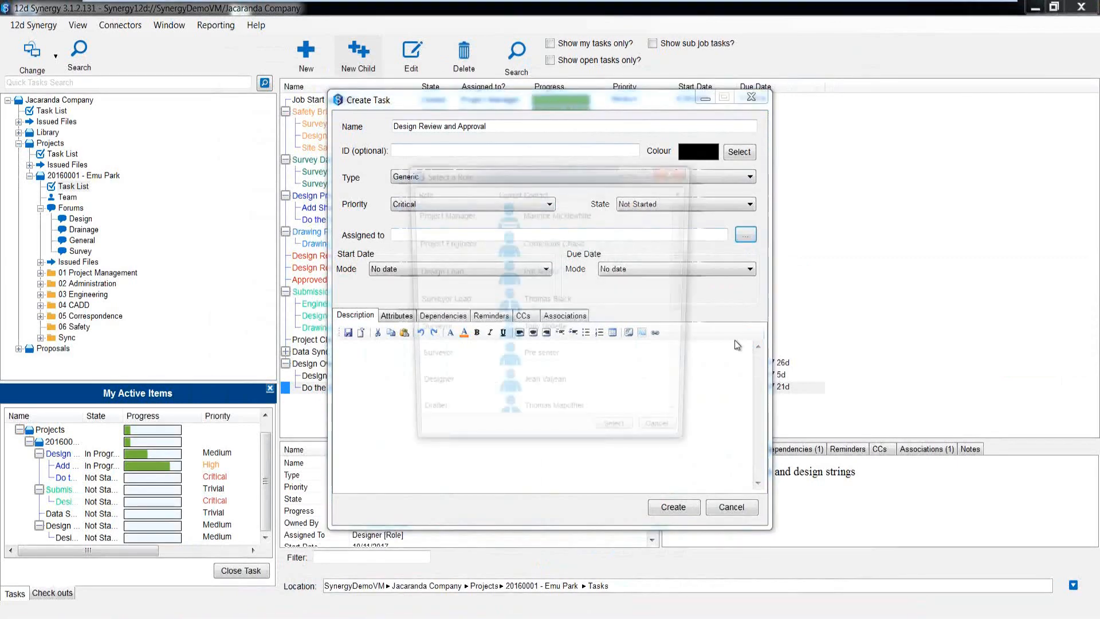
click(609, 441)
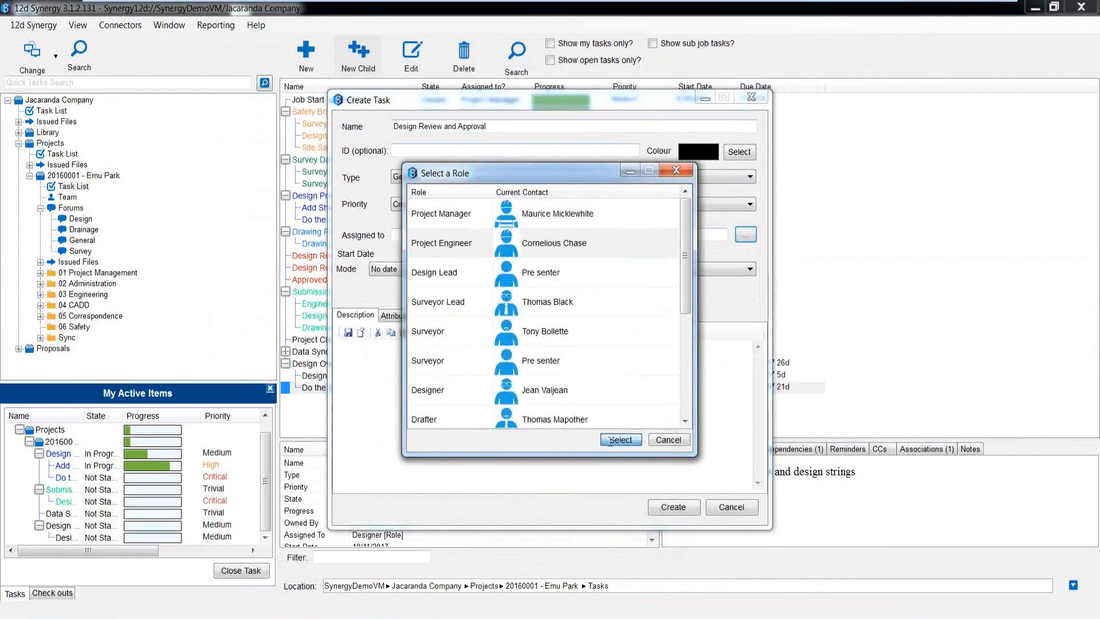
Set the start date to 1 day relative to the parent due date and the due date to a fixed October 31, 2017.
click(432, 270)
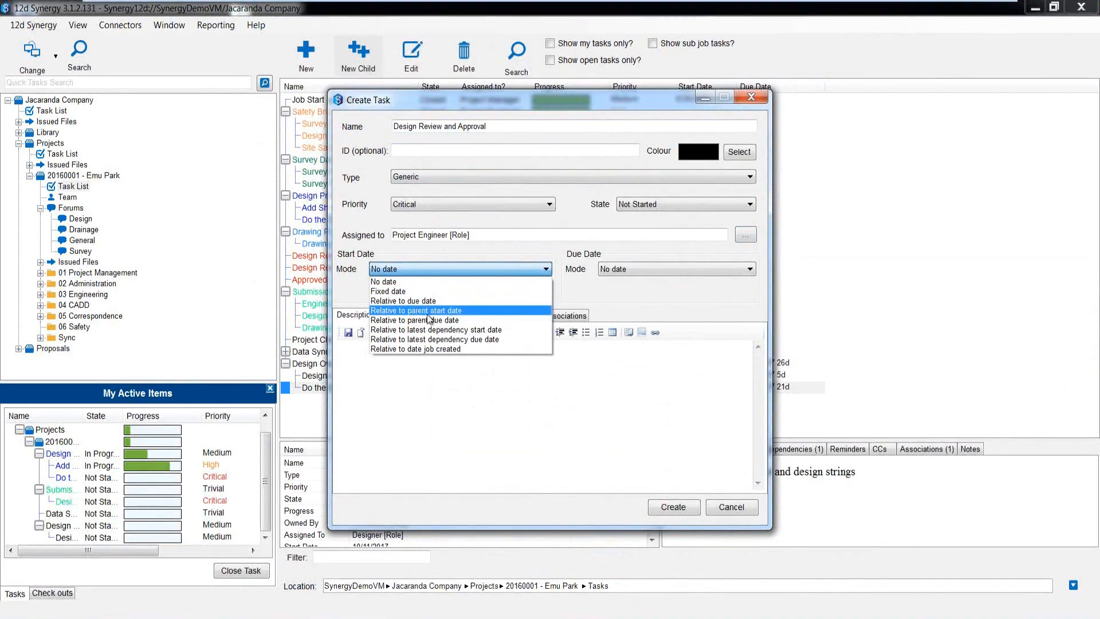
click(430, 319)
click(400, 291)
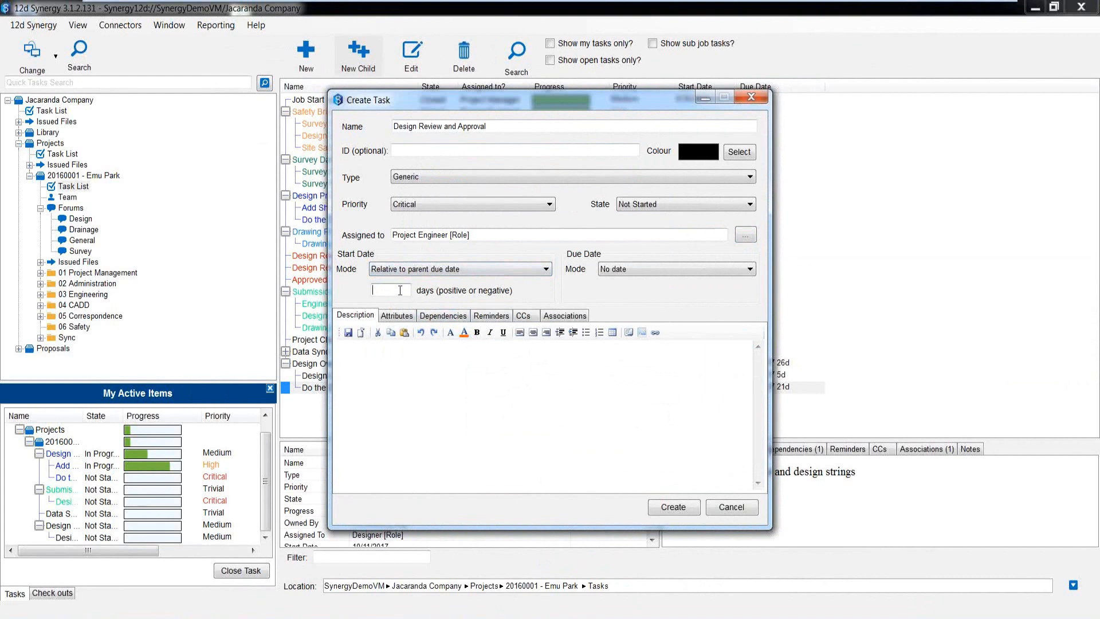
text(1)
click(609, 274)
click(613, 294)
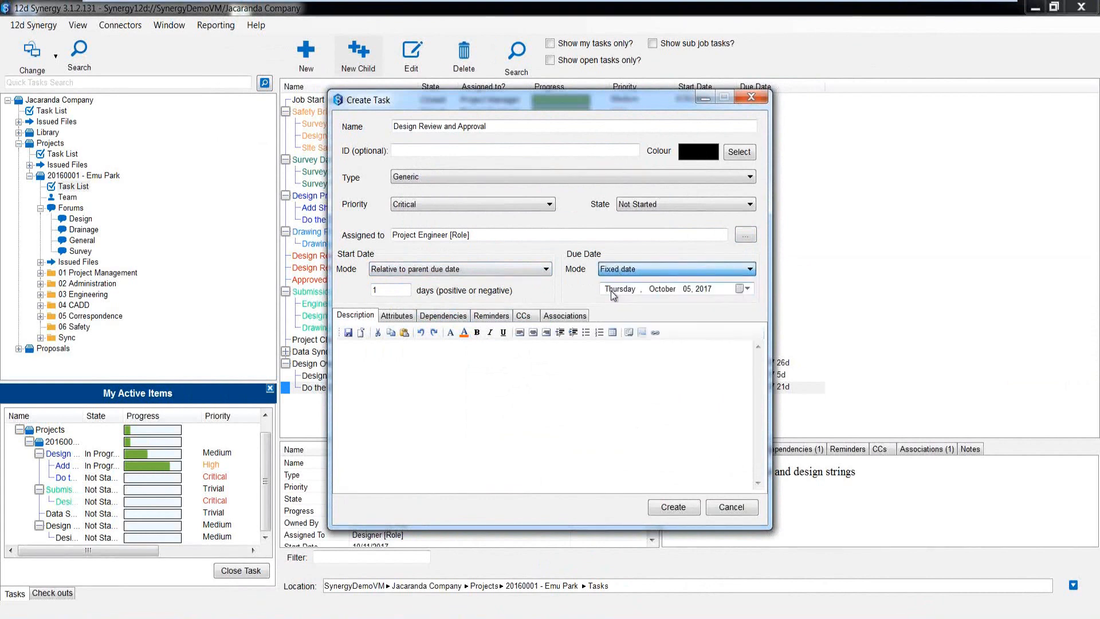
click(743, 290)
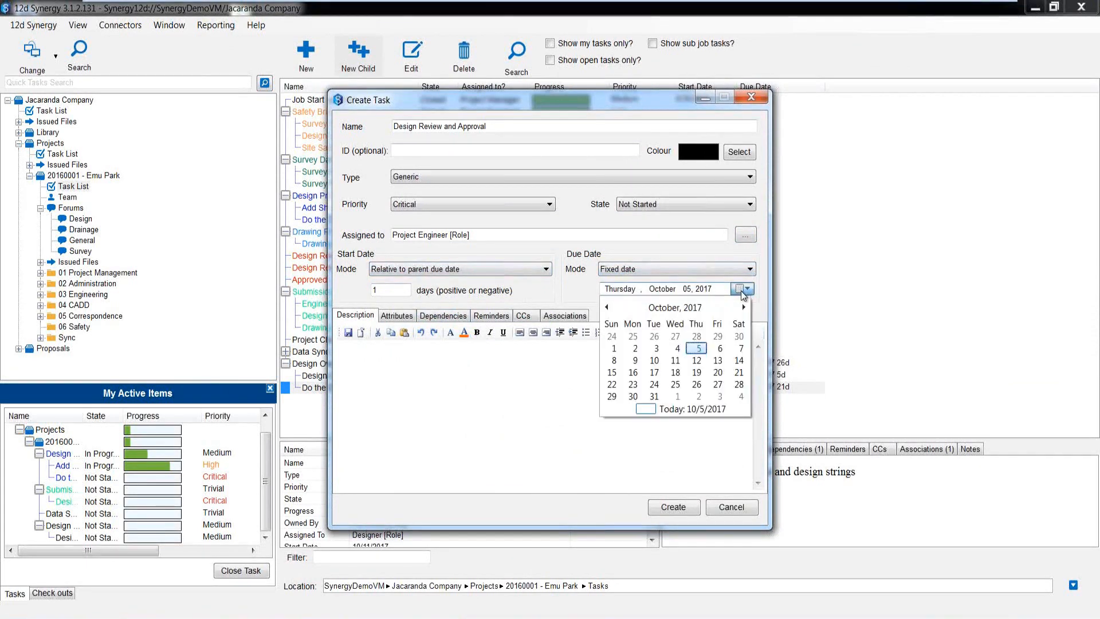
click(654, 395)
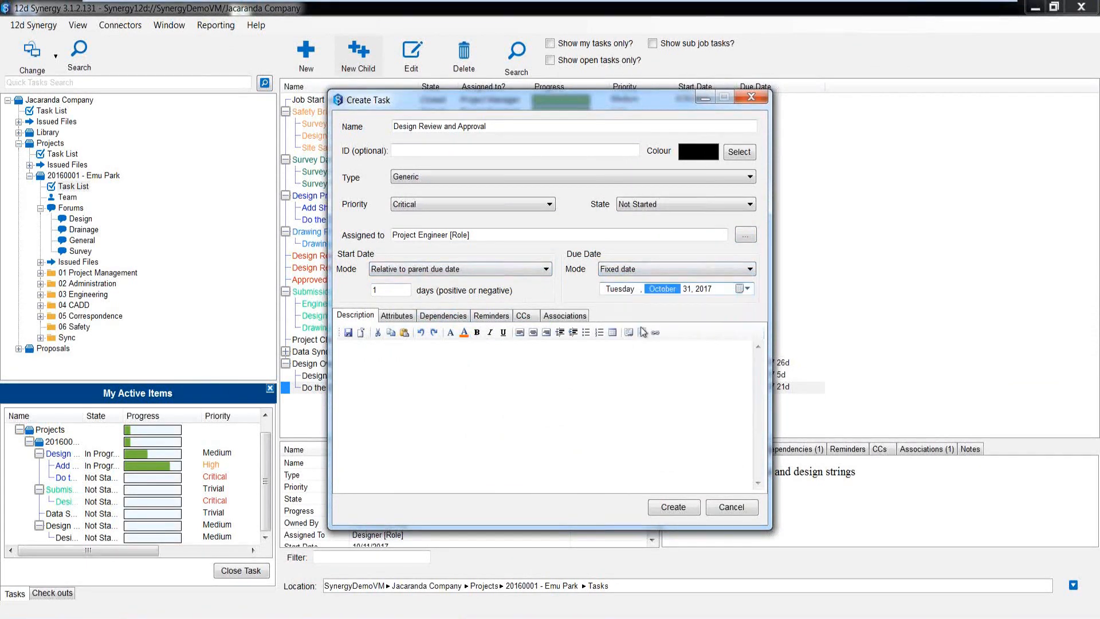
Enter "Review and approve final design" as the Design Review and Approval task's description.
click(387, 378)
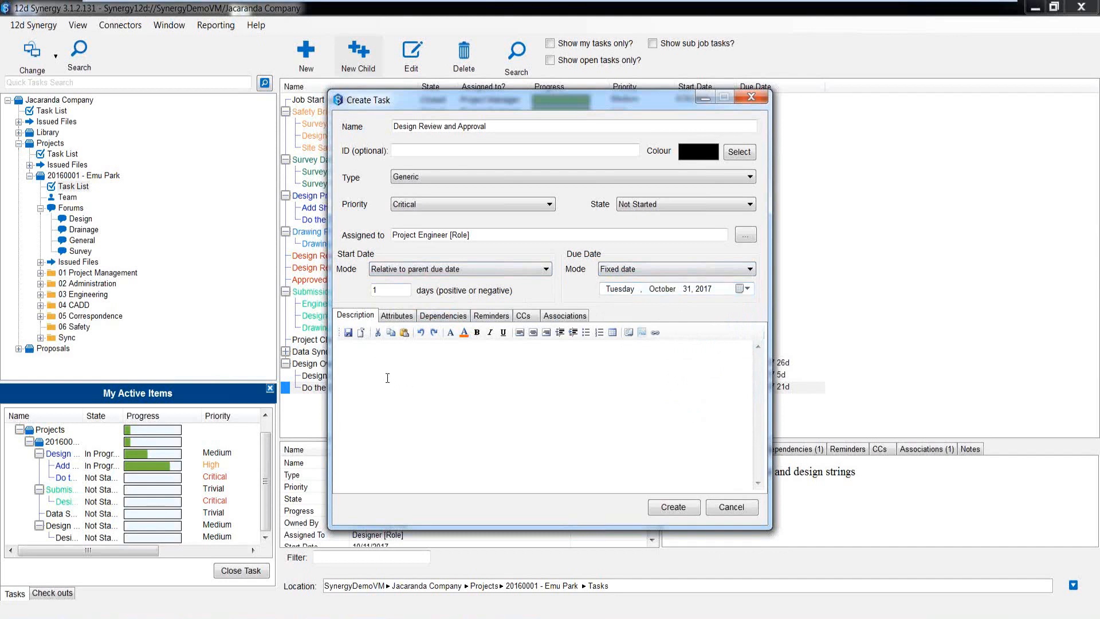
text(Review and approve)
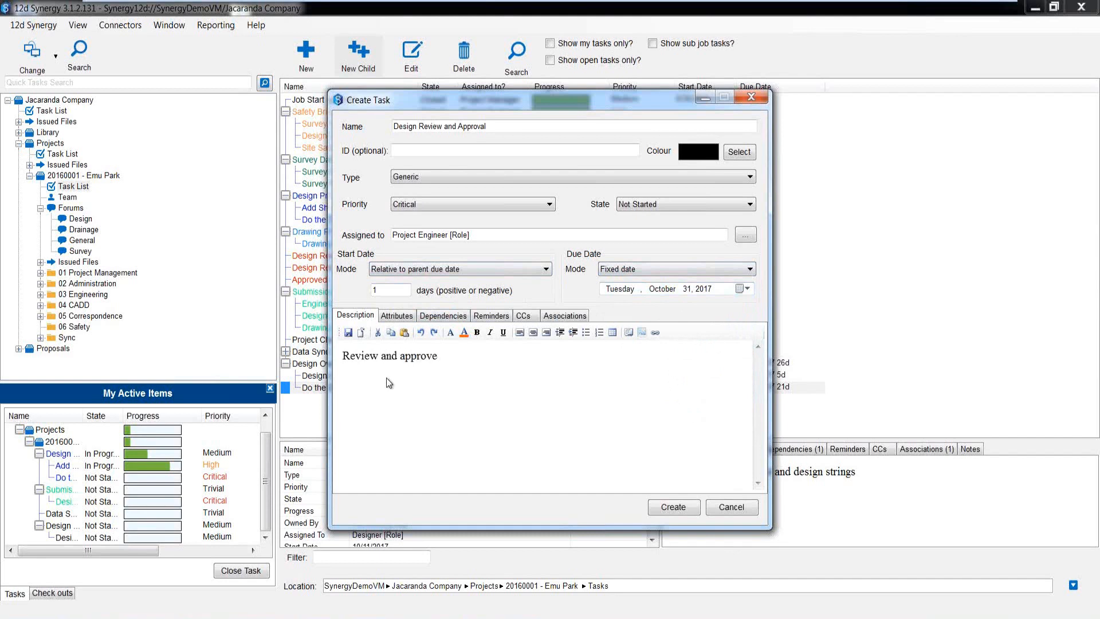
text( final design)
Add the Do the Design task under Design Overall Progress as a dependency of the Design Review and Approval task.
click(440, 318)
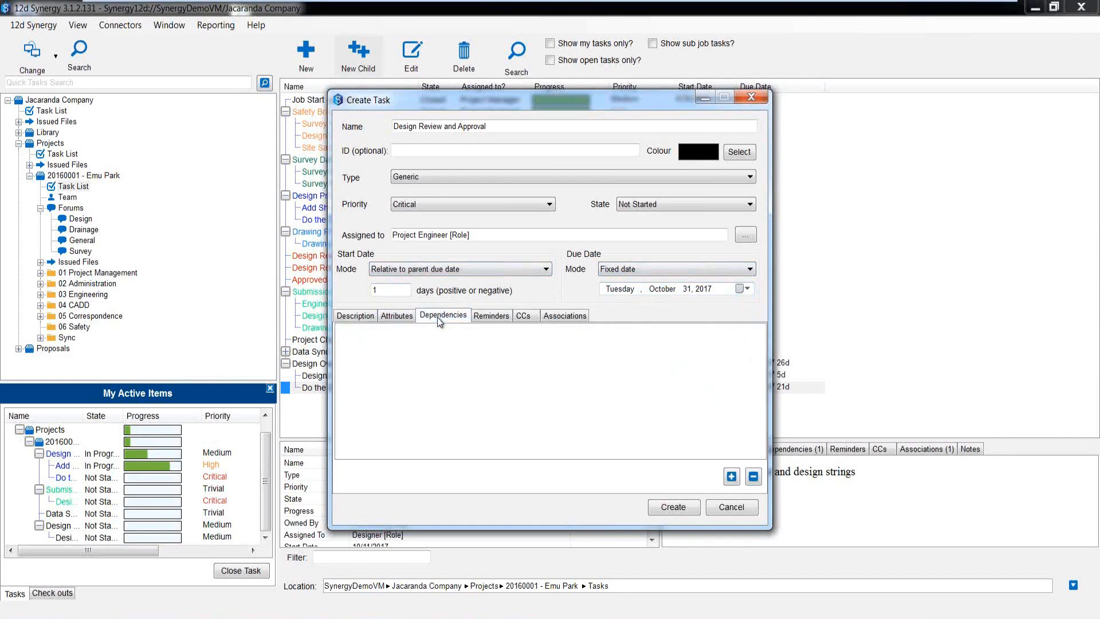
click(731, 479)
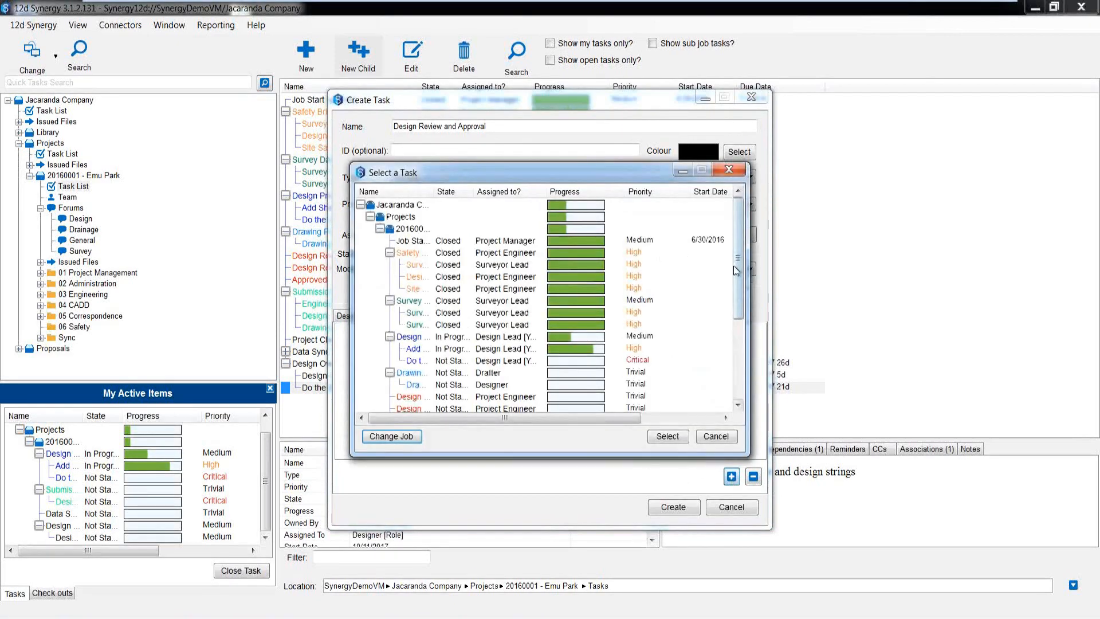
scroll(740, 328, down, 2)
scroll(741, 328, down, 2)
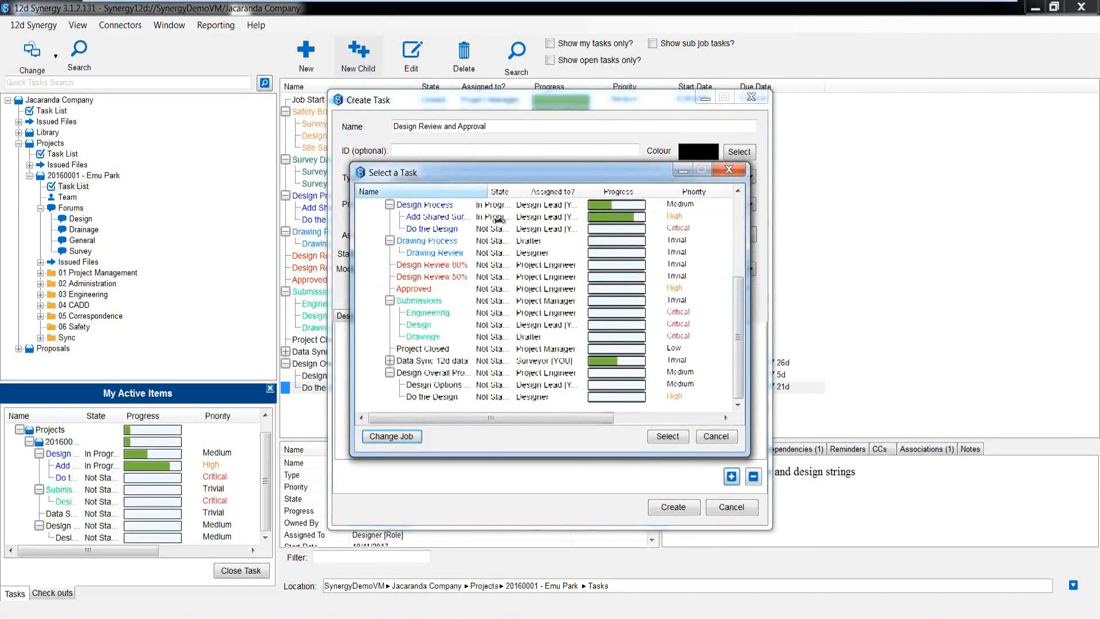
click(445, 396)
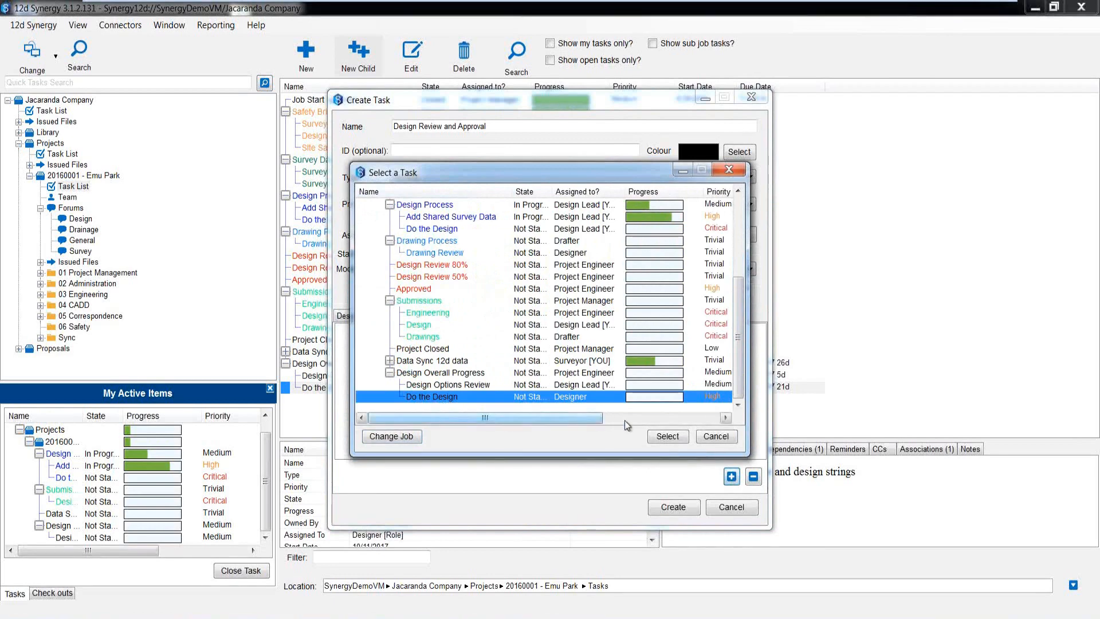
click(665, 439)
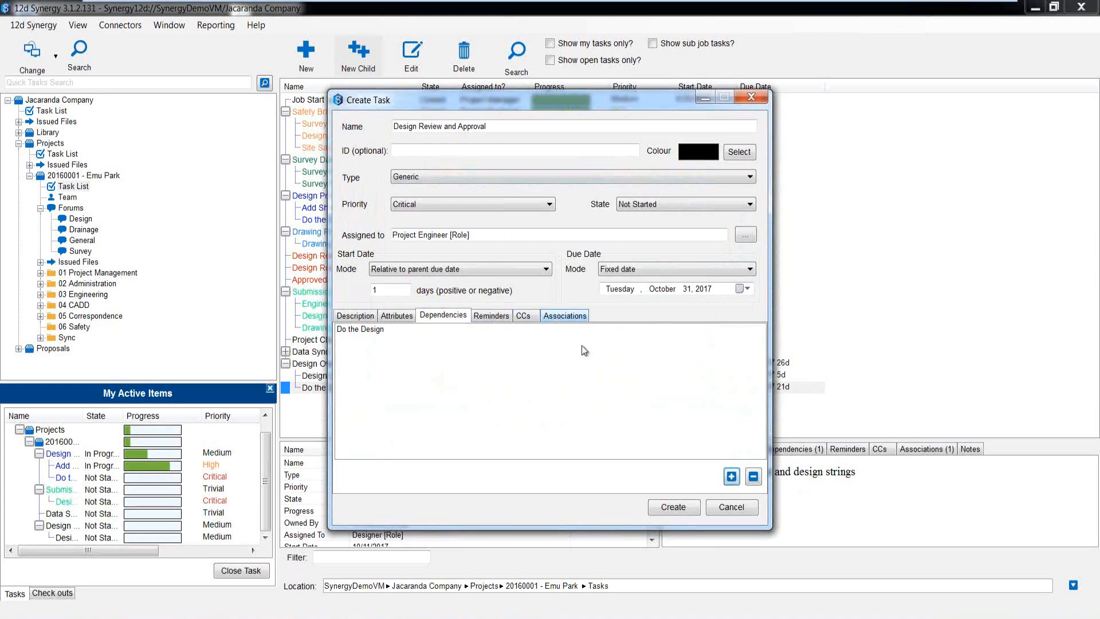
Create the Design Review and Approval task and make its state change to In Progress when all tasks it depends on are closed.
click(672, 508)
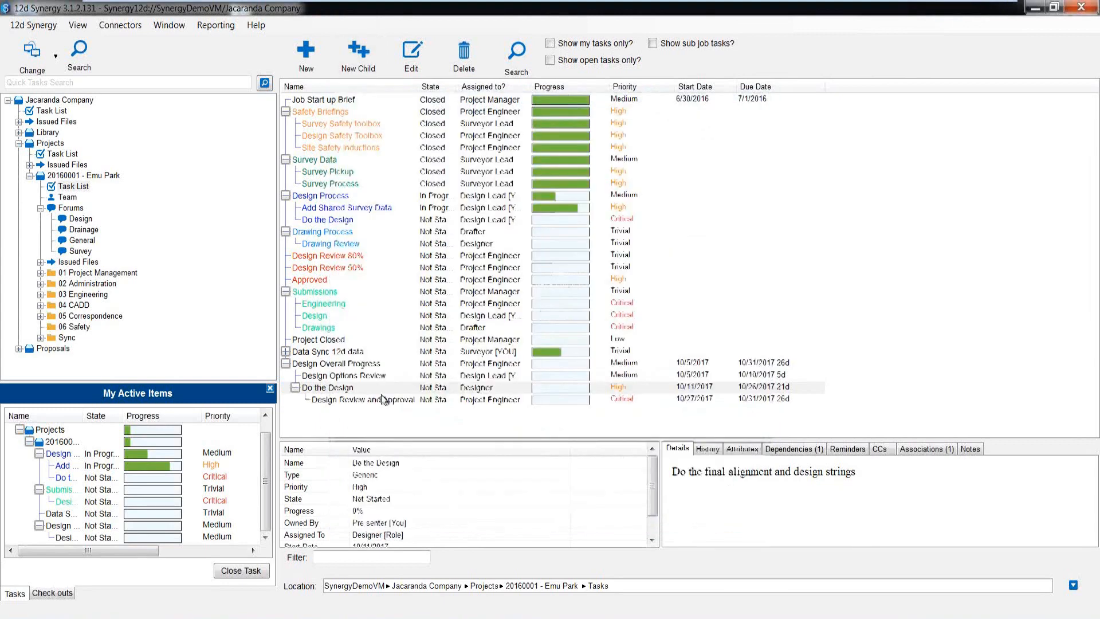
click(410, 54)
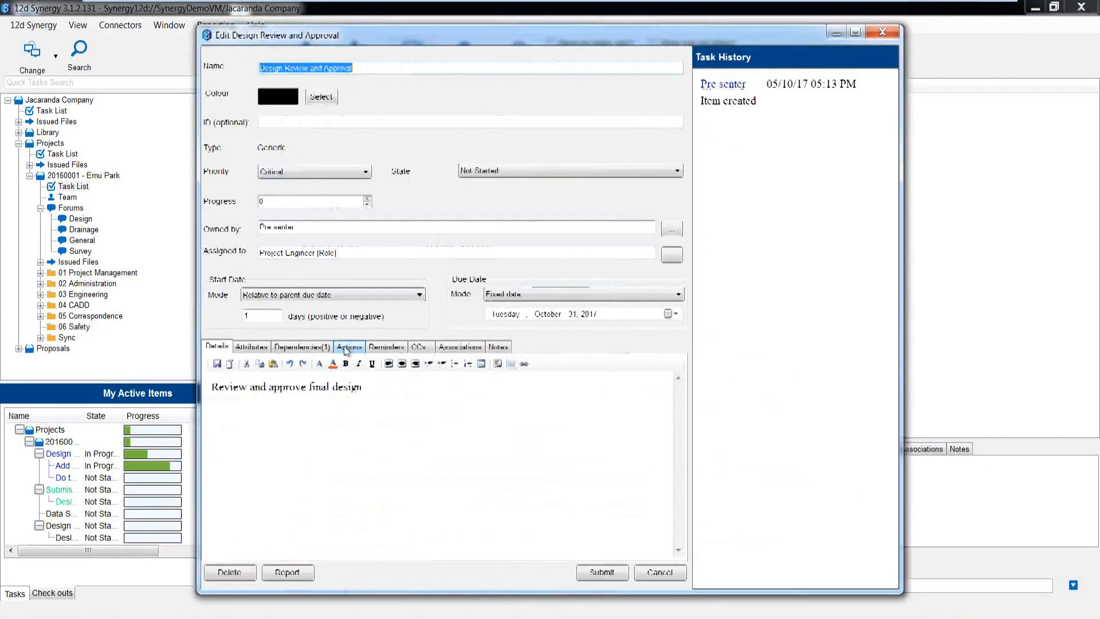
click(349, 346)
click(384, 371)
click(389, 386)
click(382, 408)
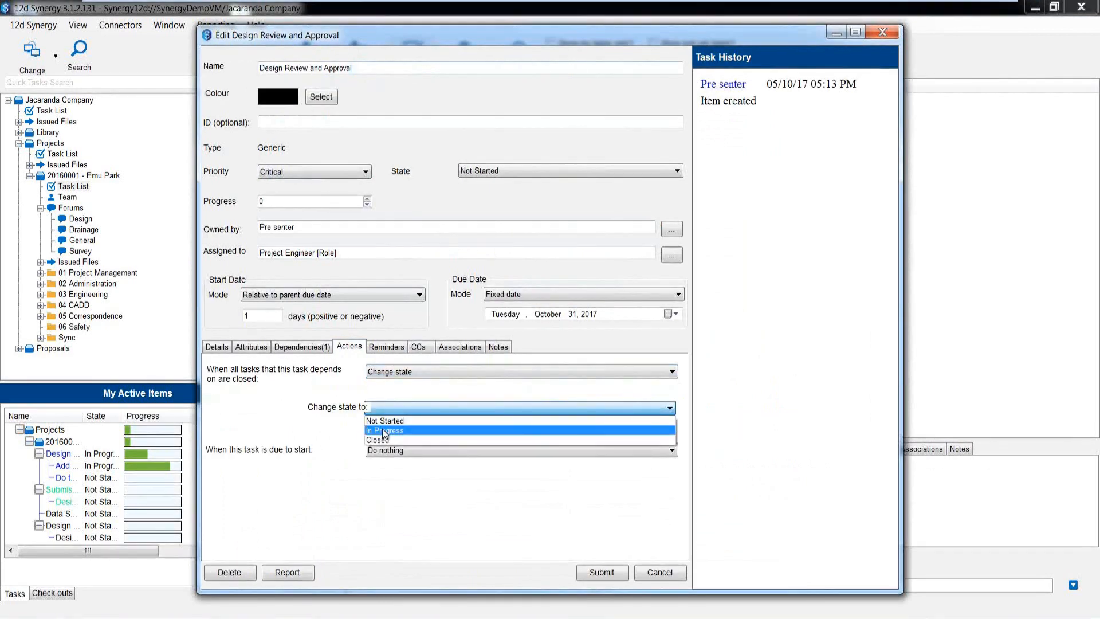
click(383, 429)
Have the task send an email when it is due to start, and submit the edit with the change description "Actions assigned".
click(403, 451)
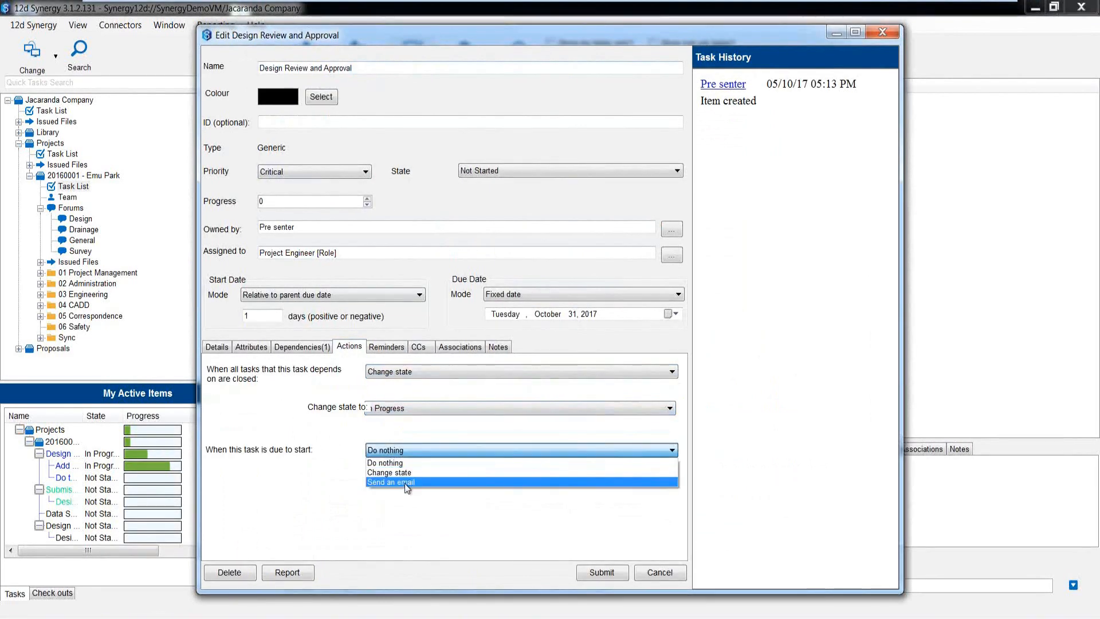
click(405, 485)
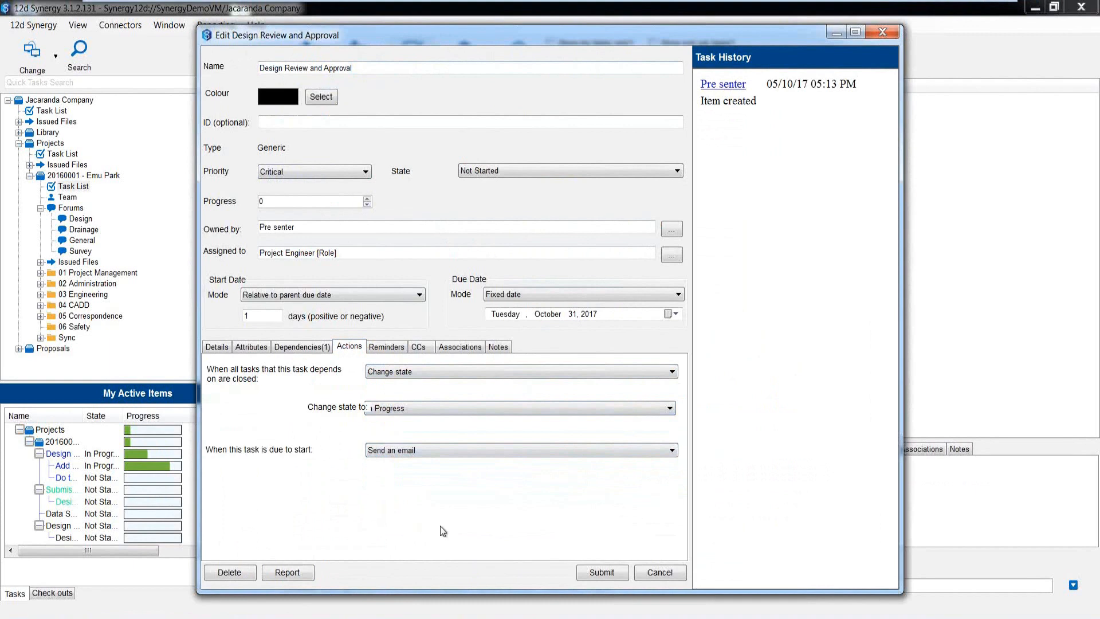
click(598, 574)
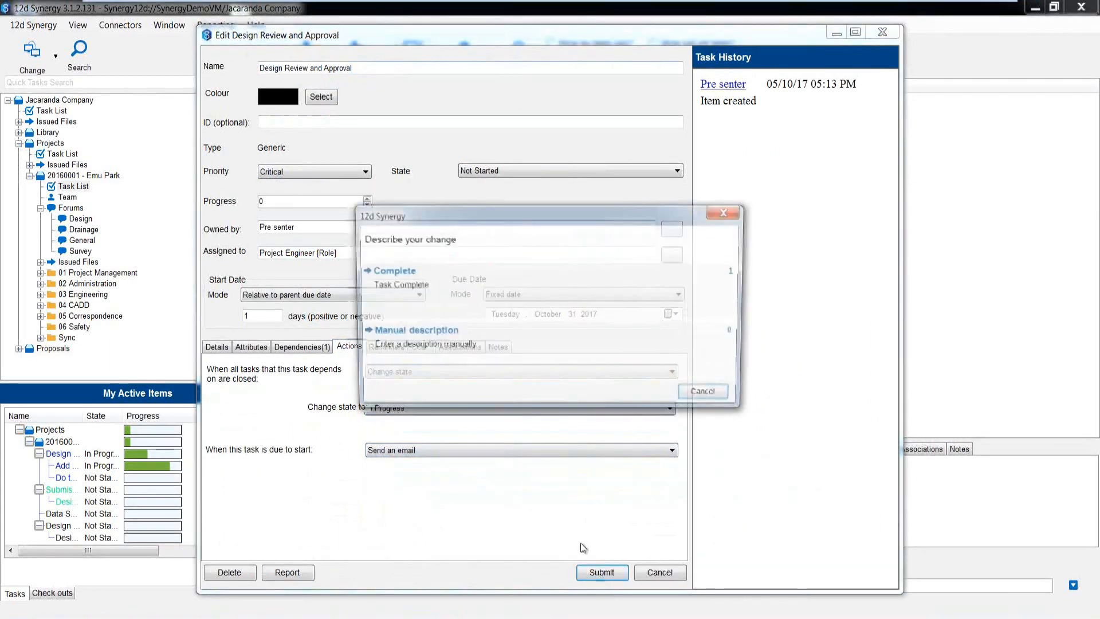
click(439, 347)
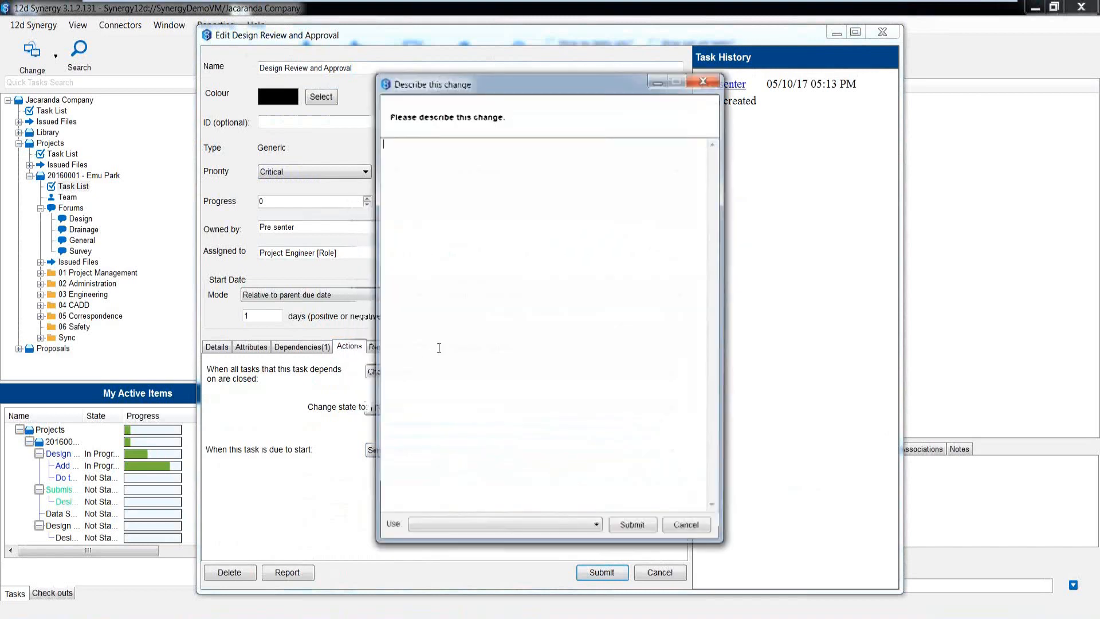
text(Actions assigned)
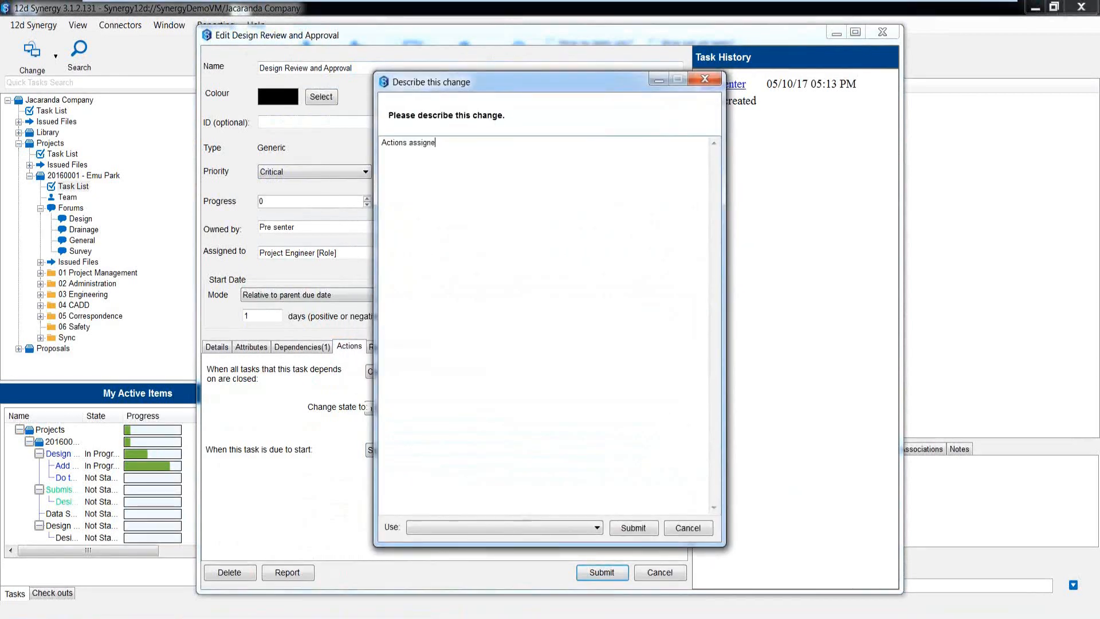
click(622, 530)
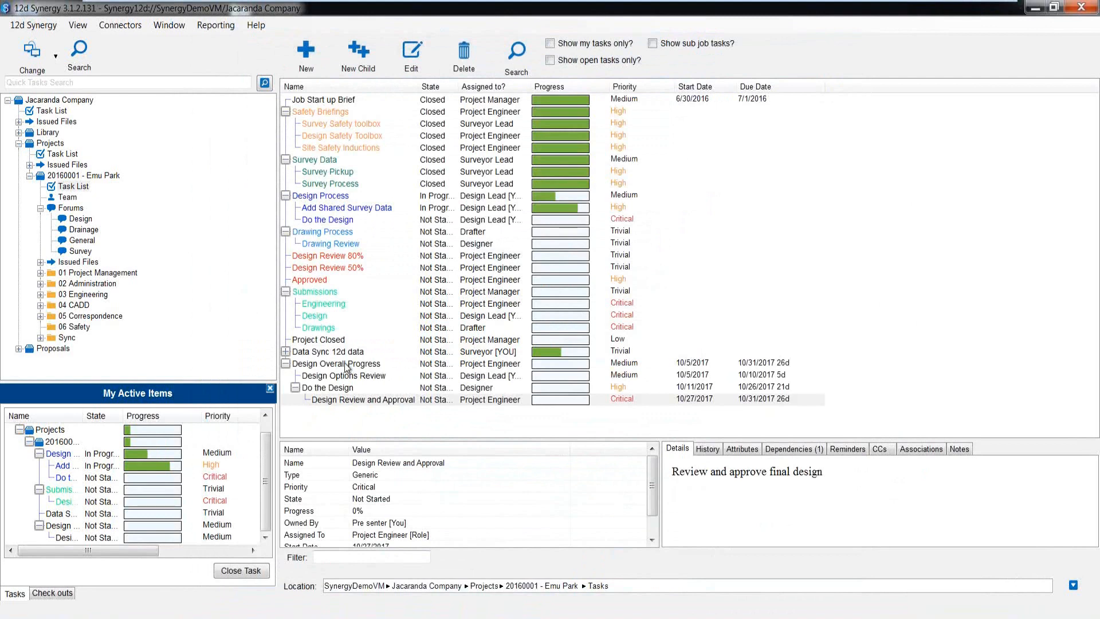
Add the Design Review and Approval task as a dependency of the Design Overall Progress task.
click(346, 364)
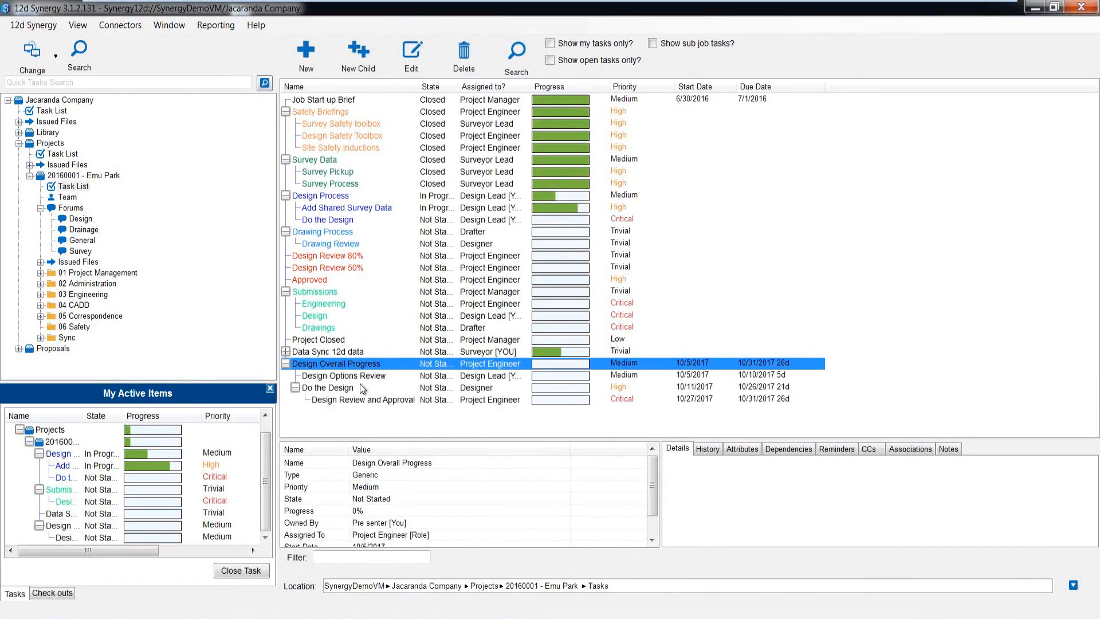
click(415, 52)
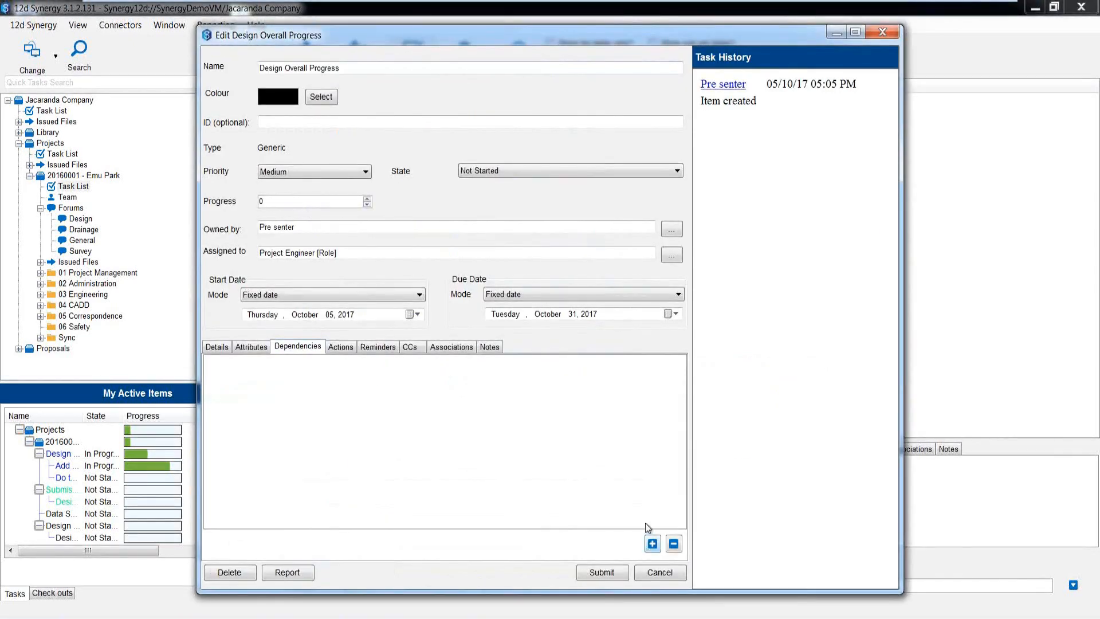
click(651, 541)
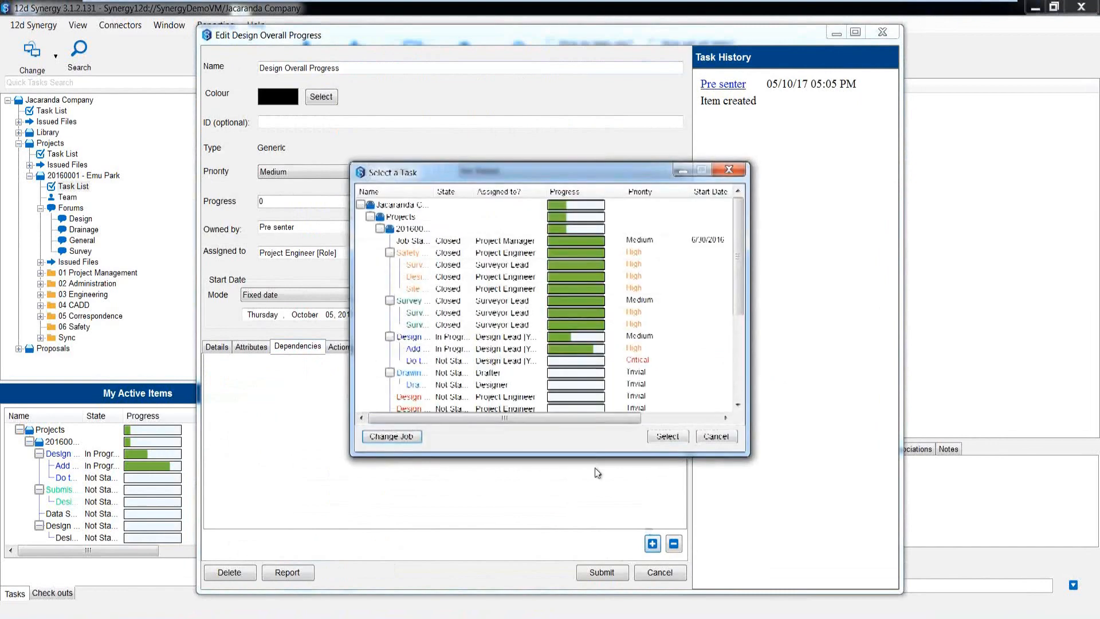
drag(744, 290, 751, 377)
drag(433, 192, 532, 248)
click(475, 397)
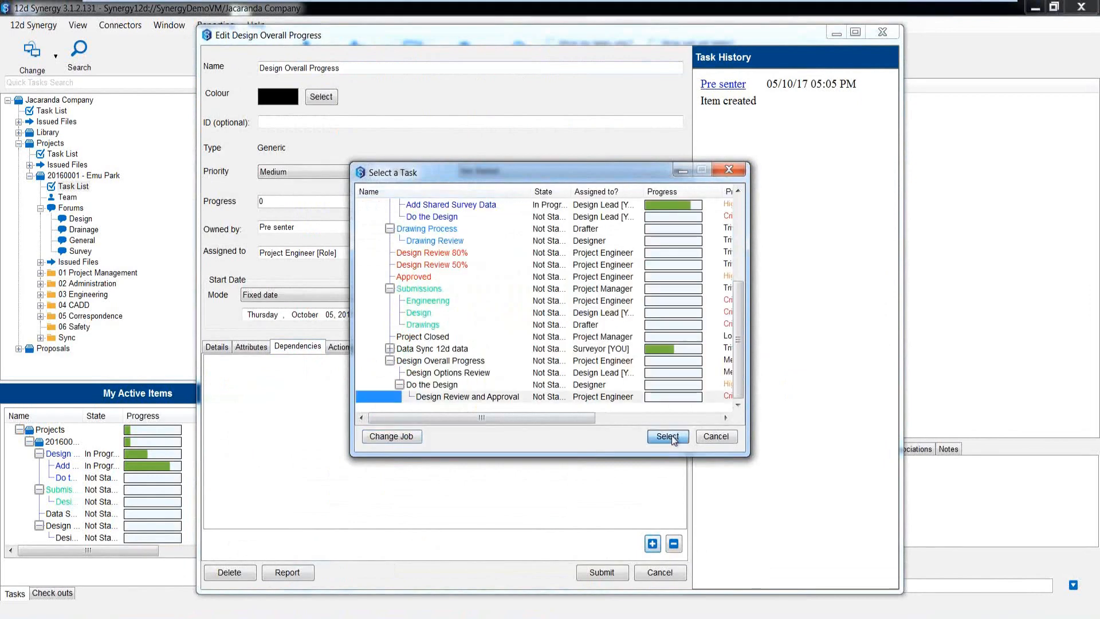
click(668, 436)
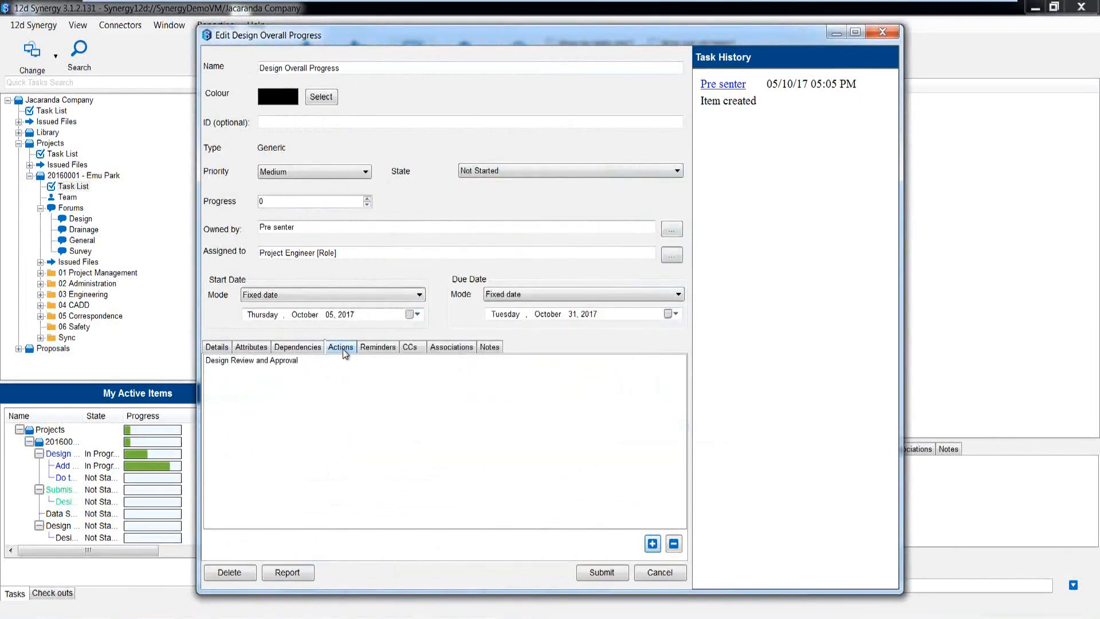
Make Design Overall Progress change state to Closed when its dependencies are closed, and submit the edit with the change description "Actions".
click(342, 346)
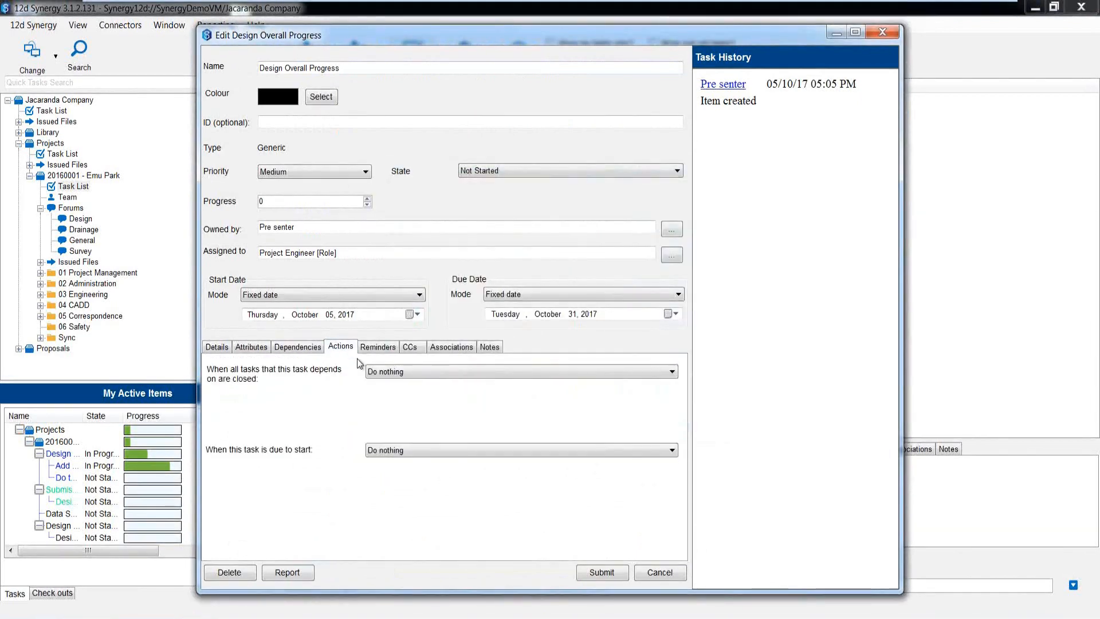
click(393, 372)
click(394, 395)
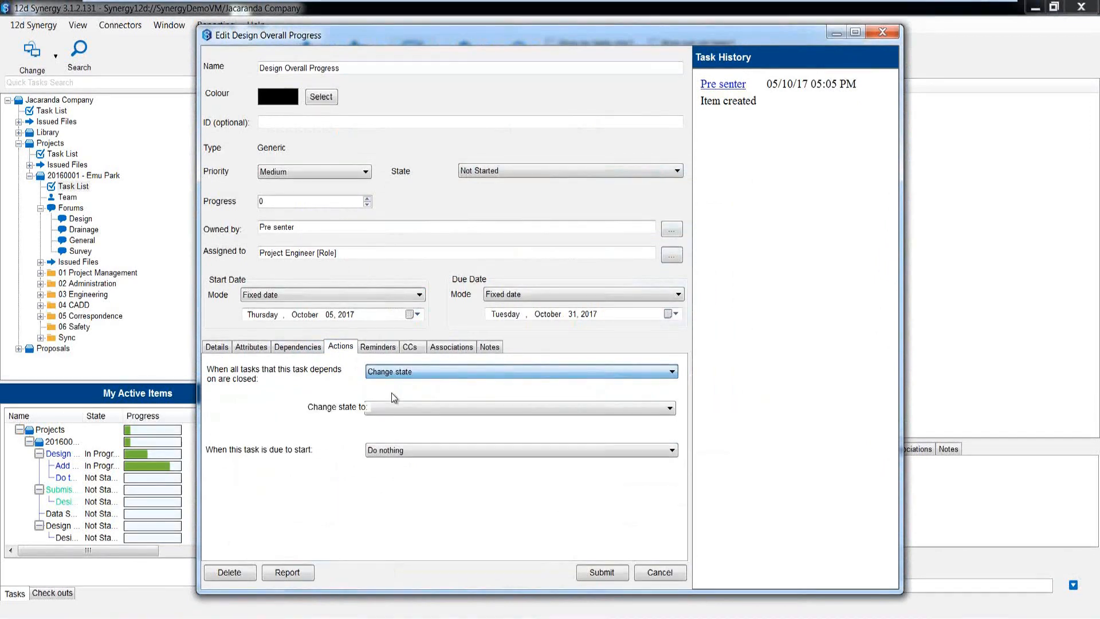
click(394, 407)
click(389, 439)
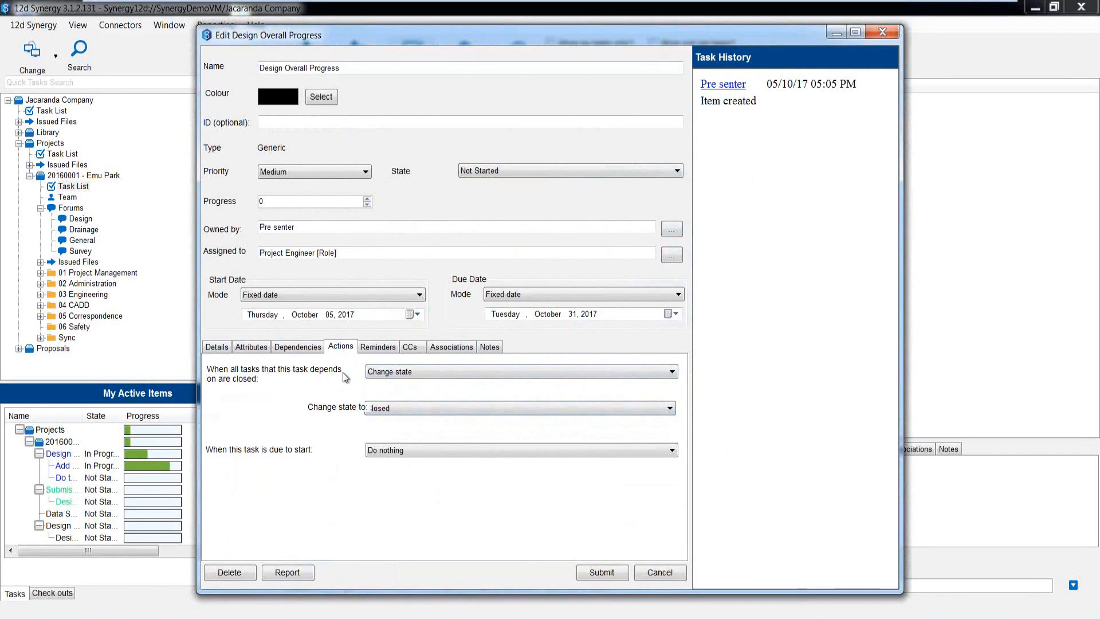
click(596, 570)
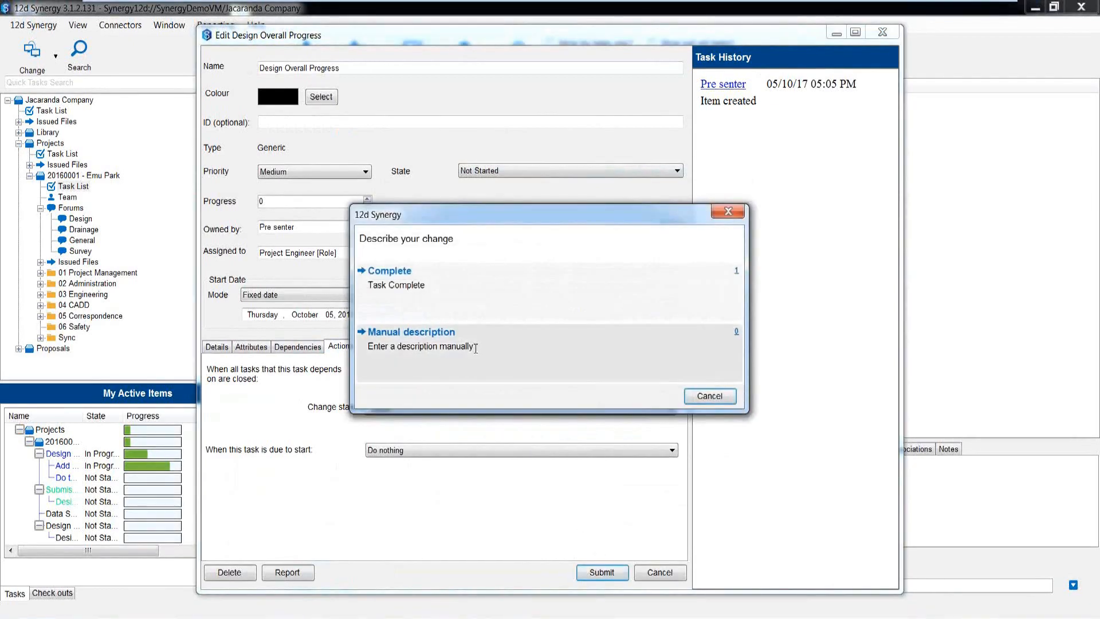
click(476, 347)
text(Action)
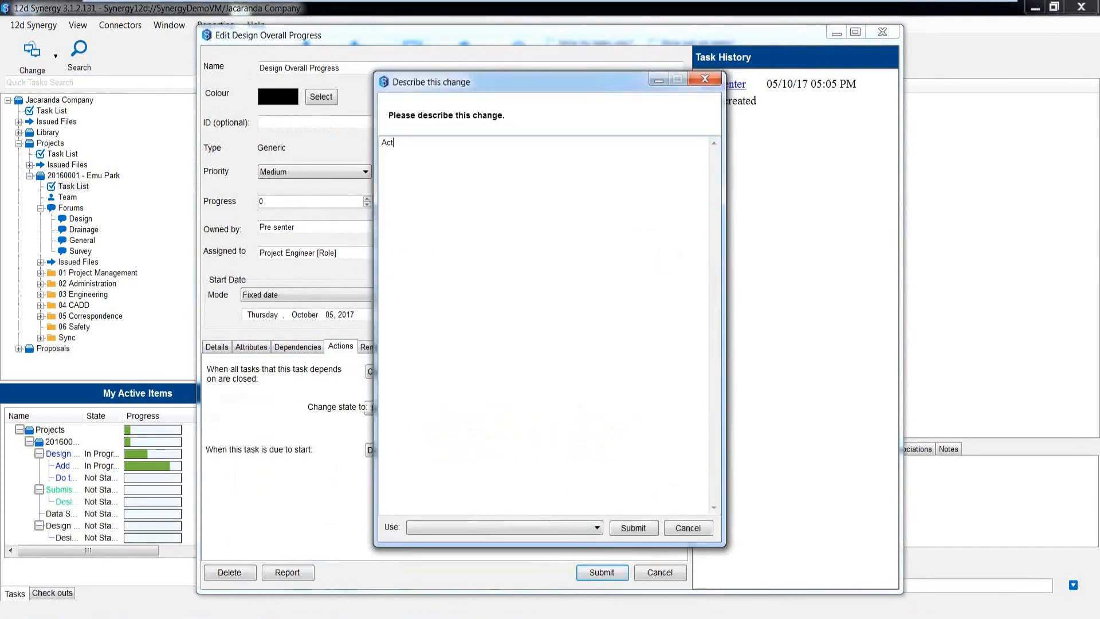
text(s)
key(Return)
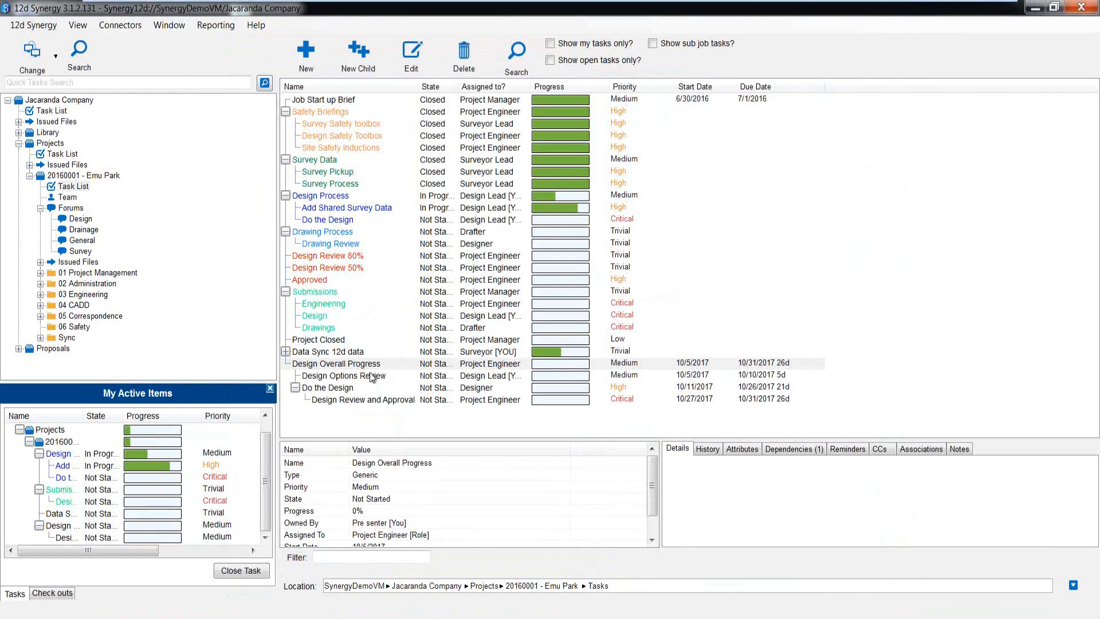
Set the Design Options Review task to Closed with 100% progress, and submit the edit with the Complete change description.
click(334, 367)
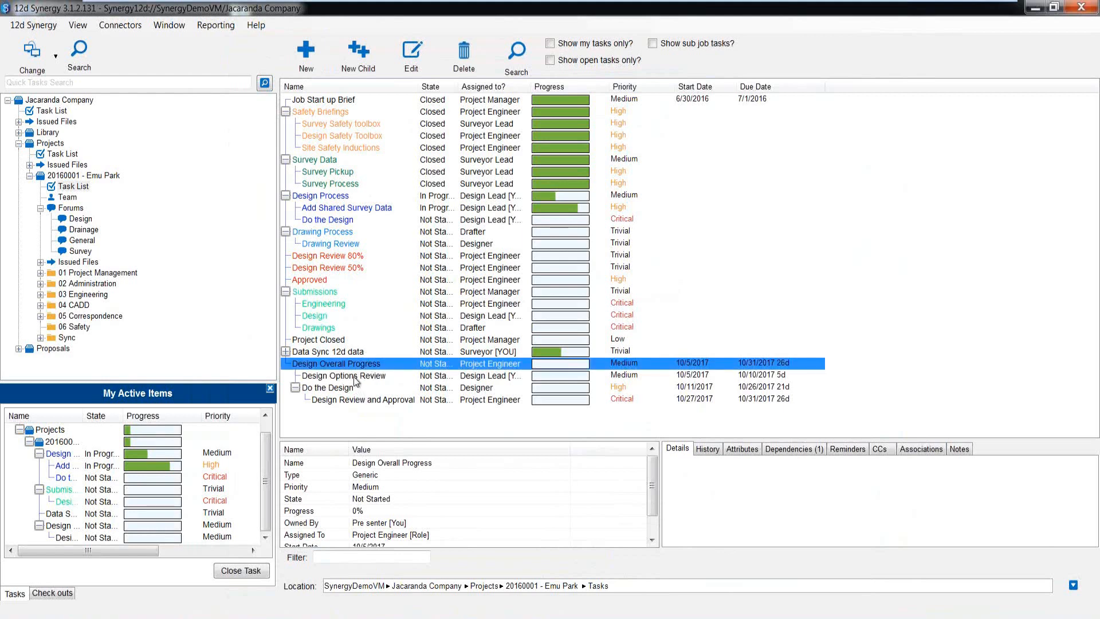
click(351, 376)
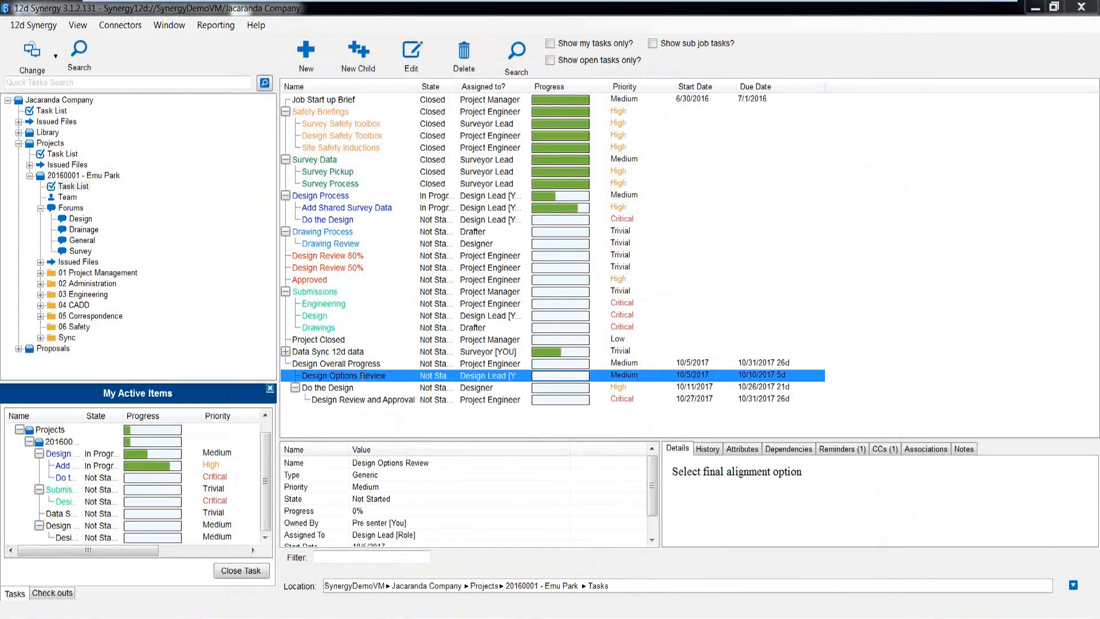
double_click(363, 376)
click(478, 171)
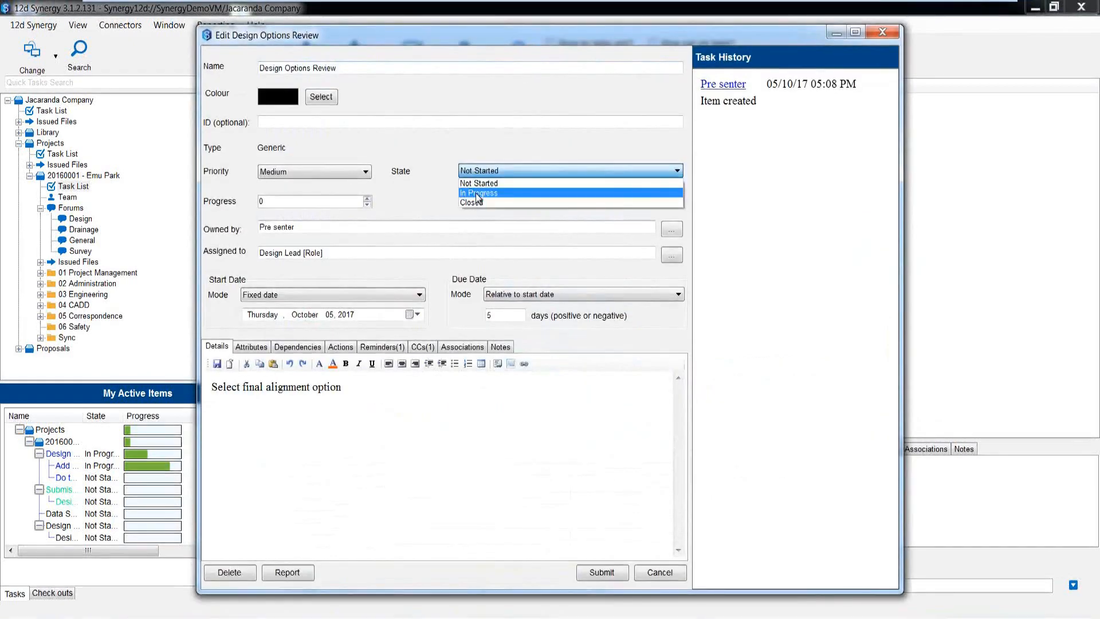
click(478, 194)
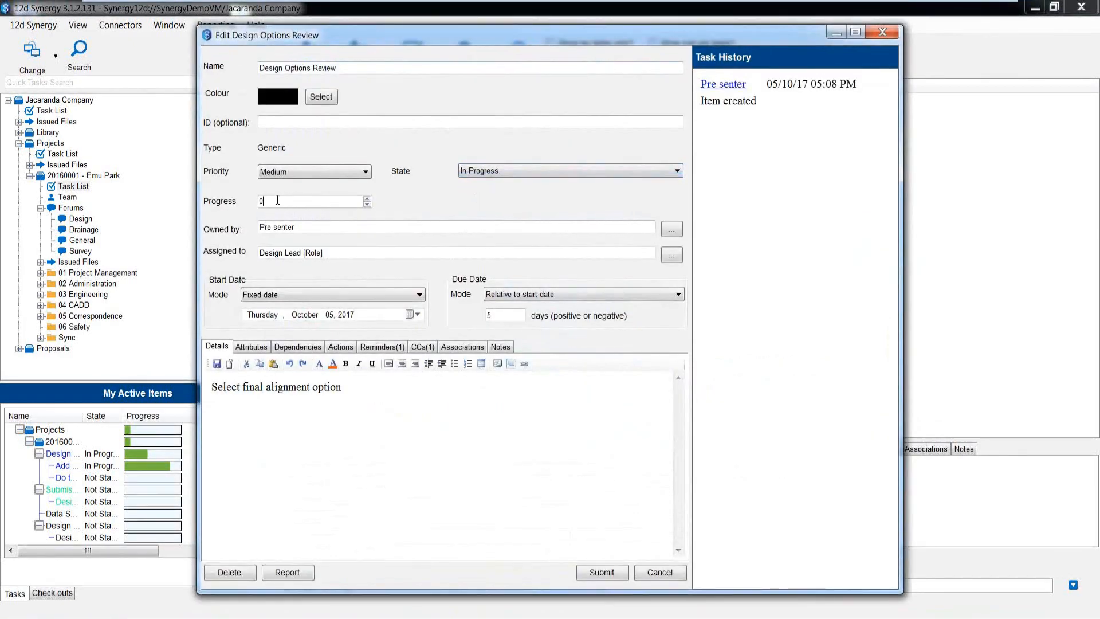
drag(278, 200, 253, 210)
click(477, 171)
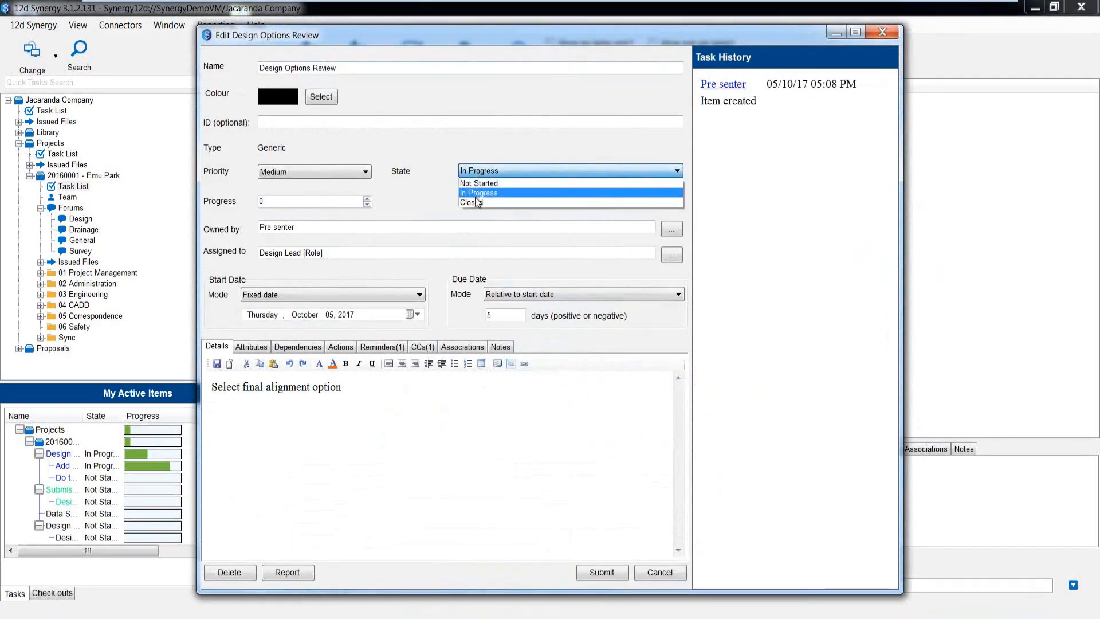
click(478, 202)
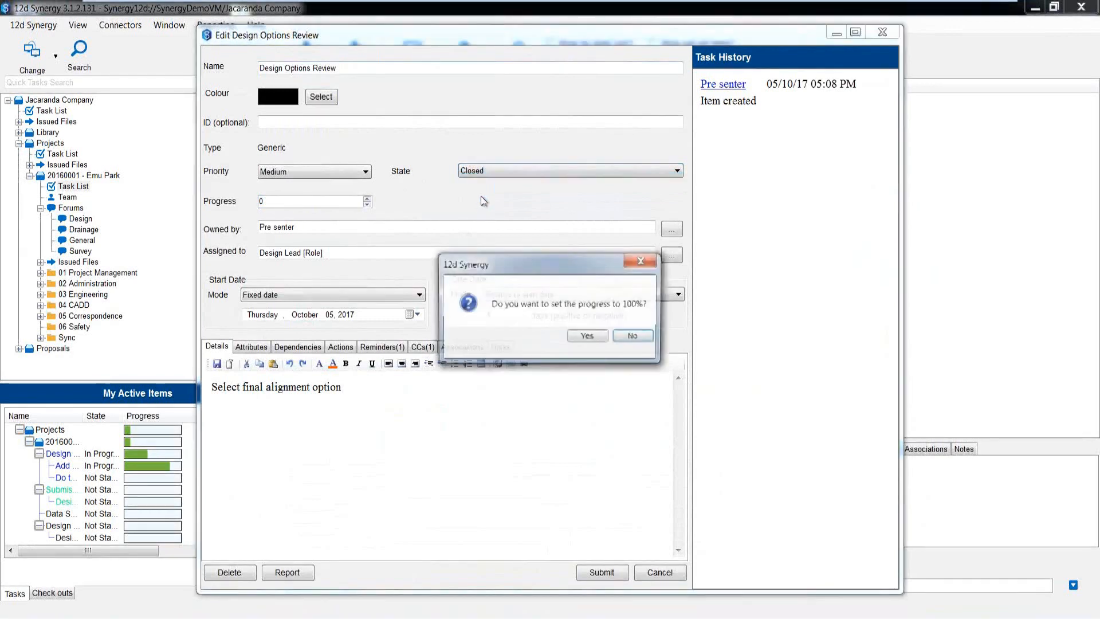
click(585, 337)
click(607, 573)
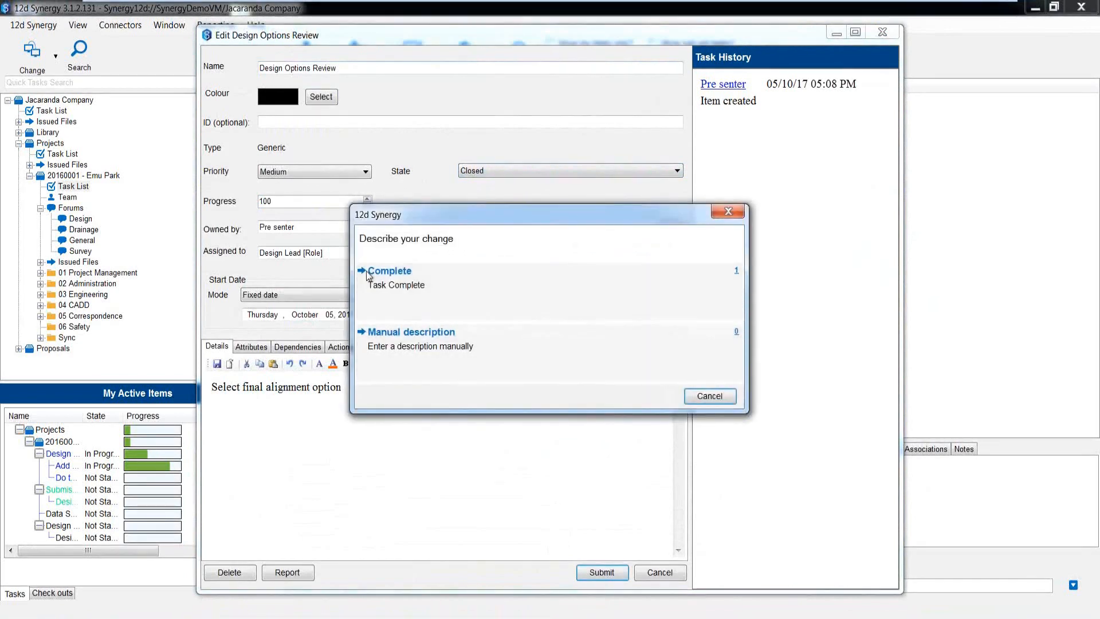
click(395, 280)
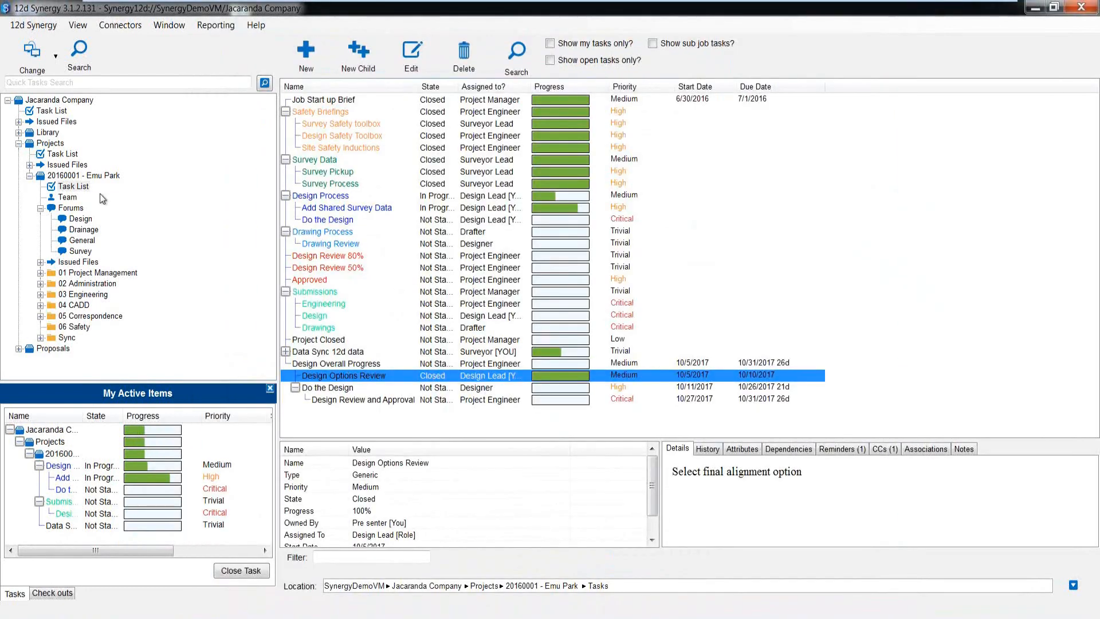
Refresh the Emu Park task list and widen the State column to check the state of the Do the Design task.
click(79, 177)
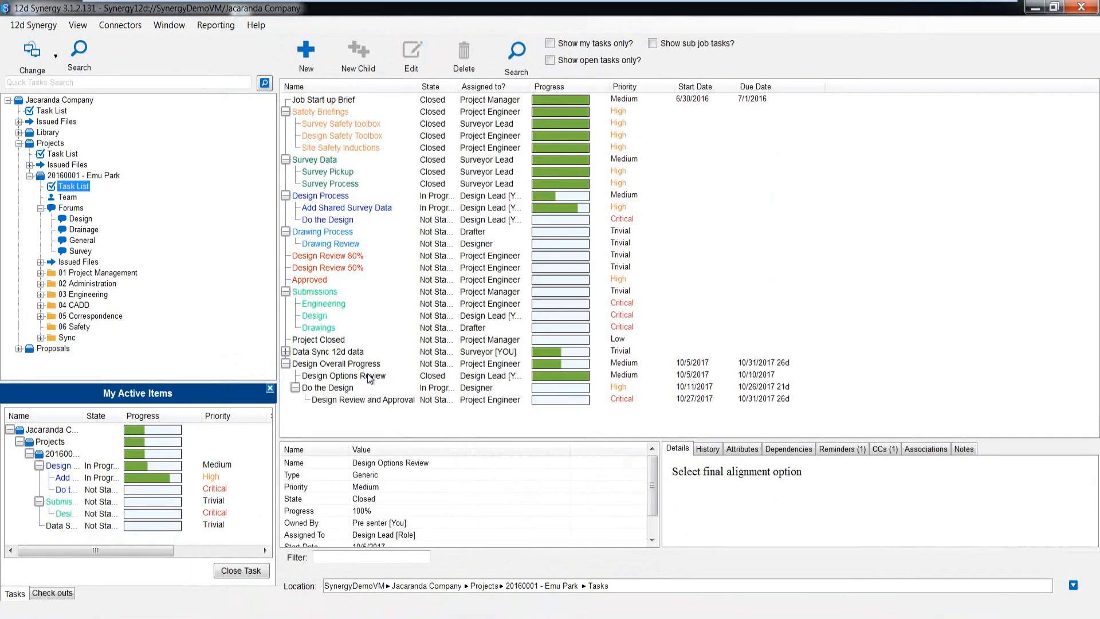
click(414, 380)
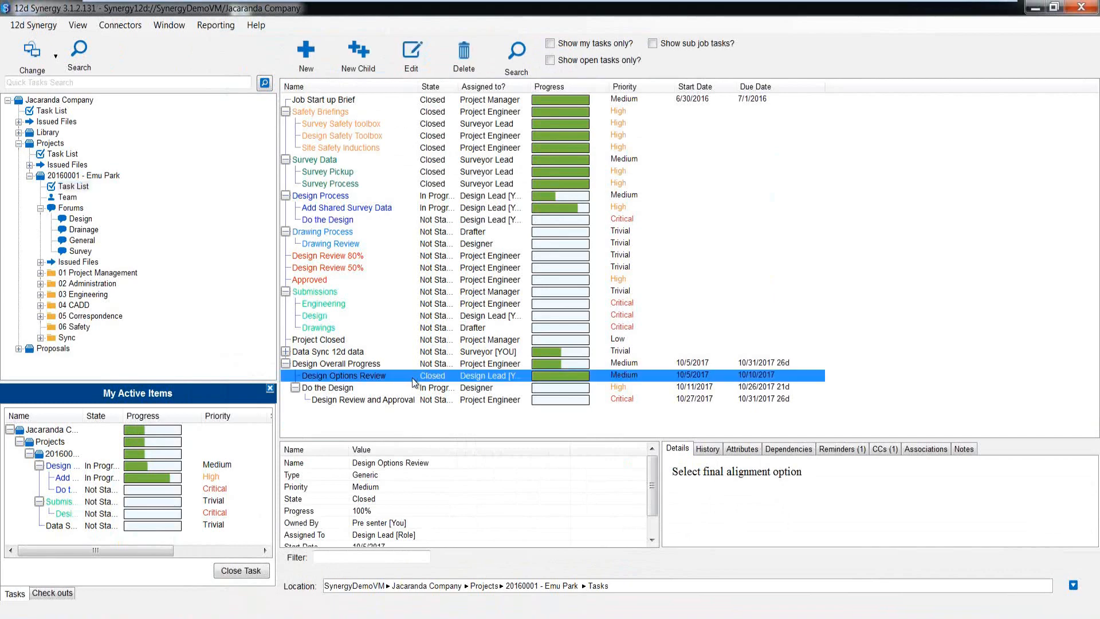
drag(465, 87, 522, 92)
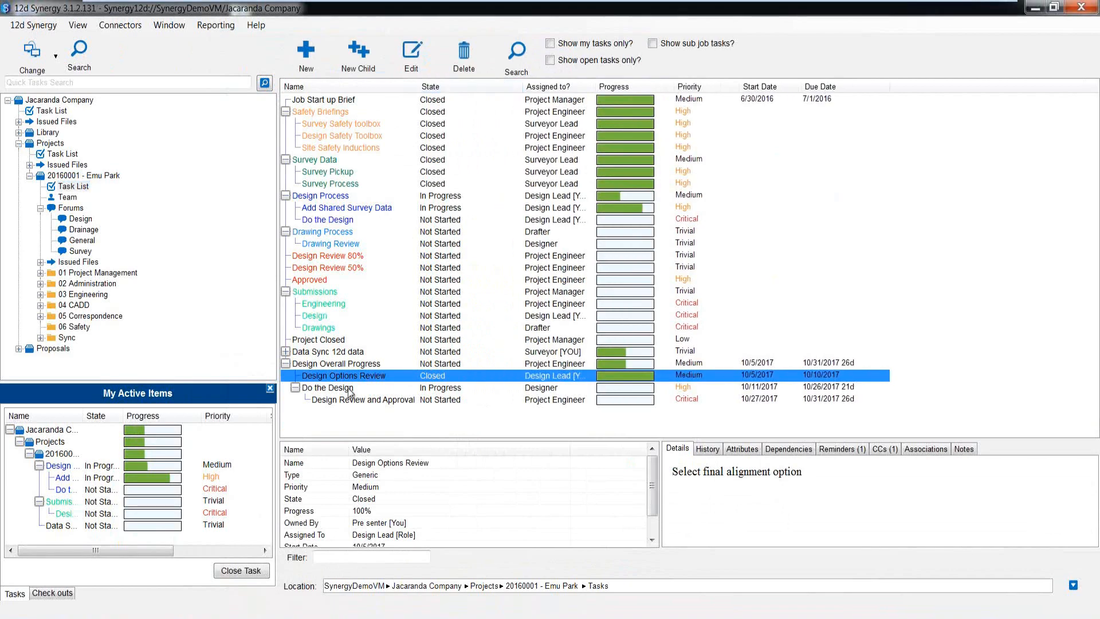
click(442, 388)
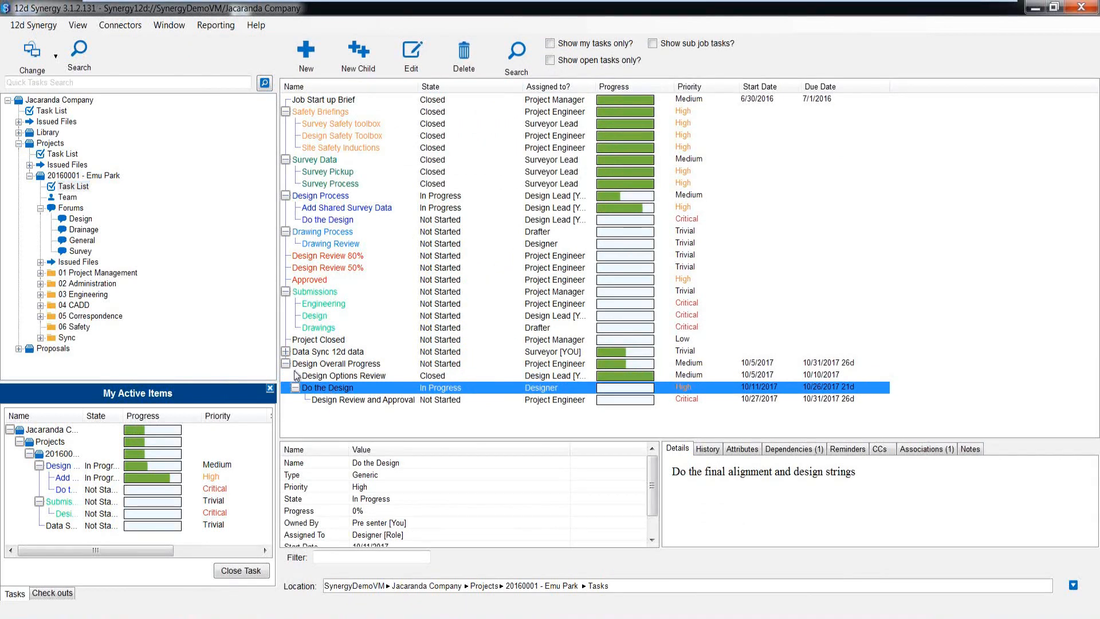
Check out the DESIGN ROADS project from the 12d folder under 04 CADD in Emu Park.
click(41, 305)
click(51, 316)
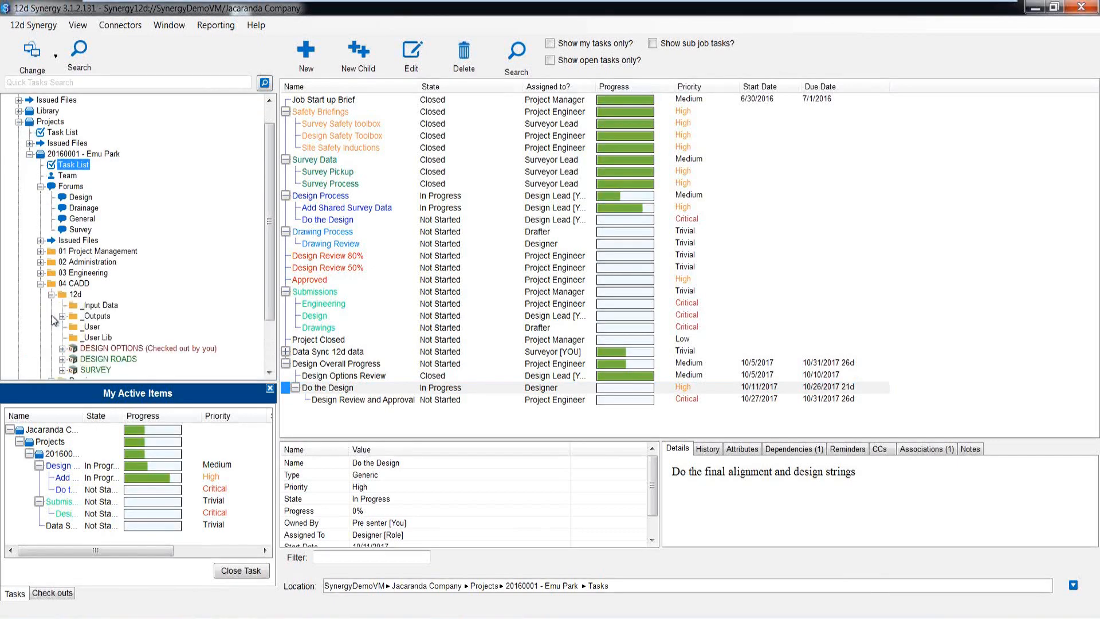
scroll(51, 316, down, 3)
click(117, 294)
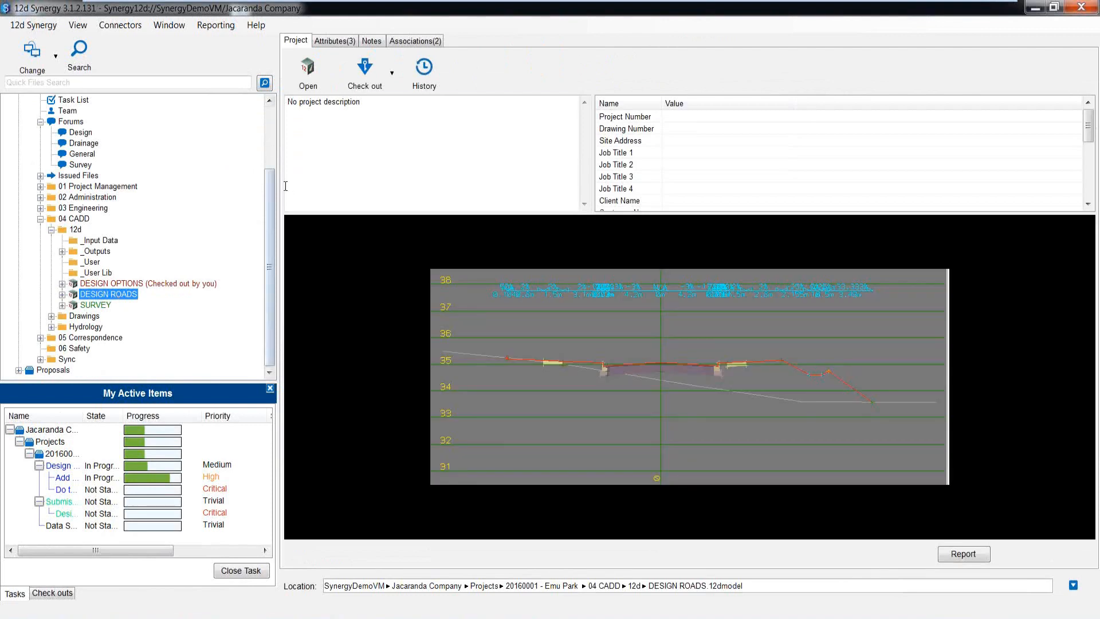
click(369, 74)
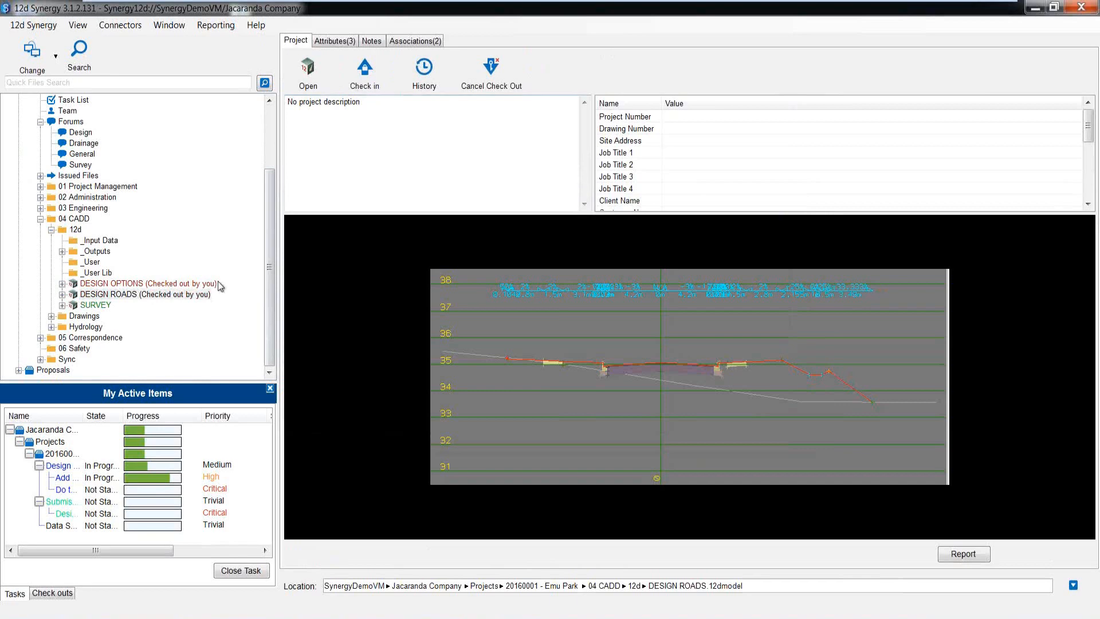
Start checking in the DESIGN ROADS project despite no changed files, using a manual description based on the Milestone Backup template.
click(373, 76)
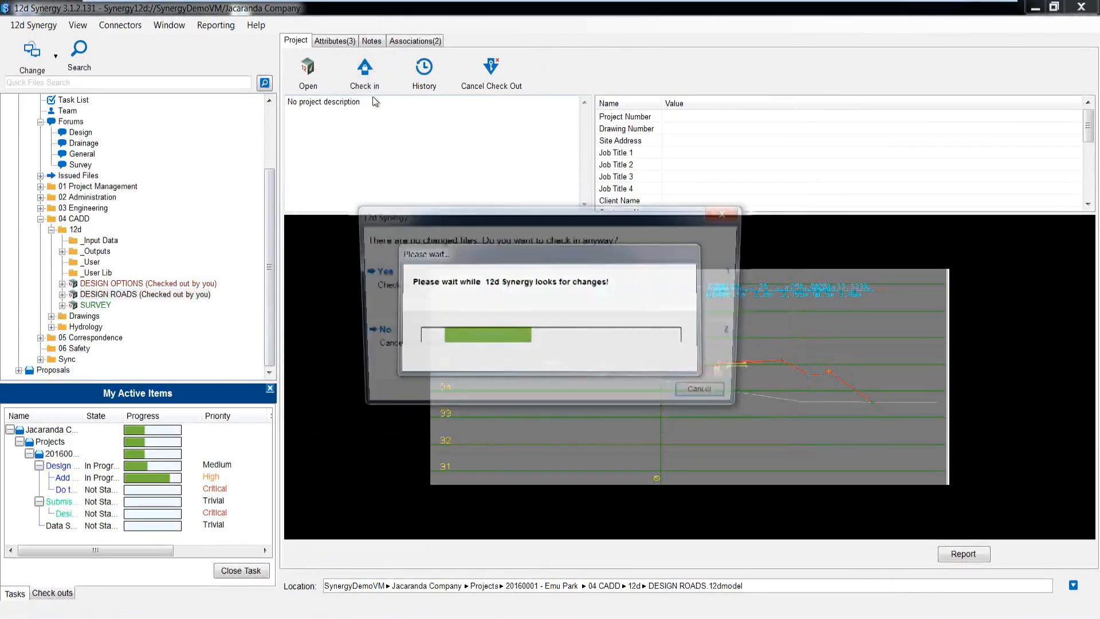
click(405, 296)
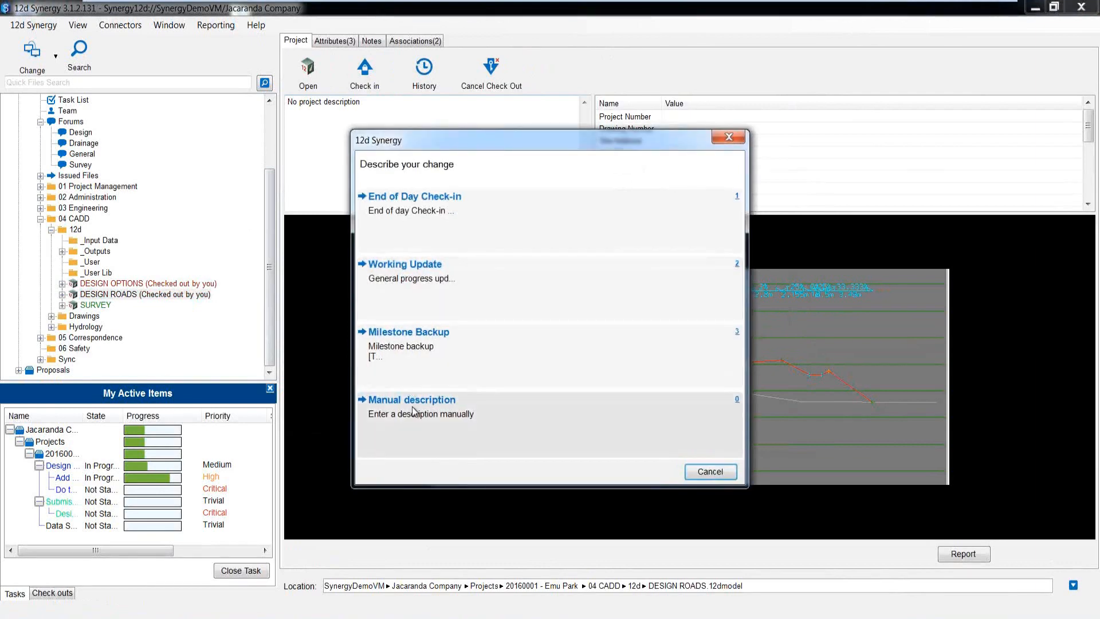
click(413, 409)
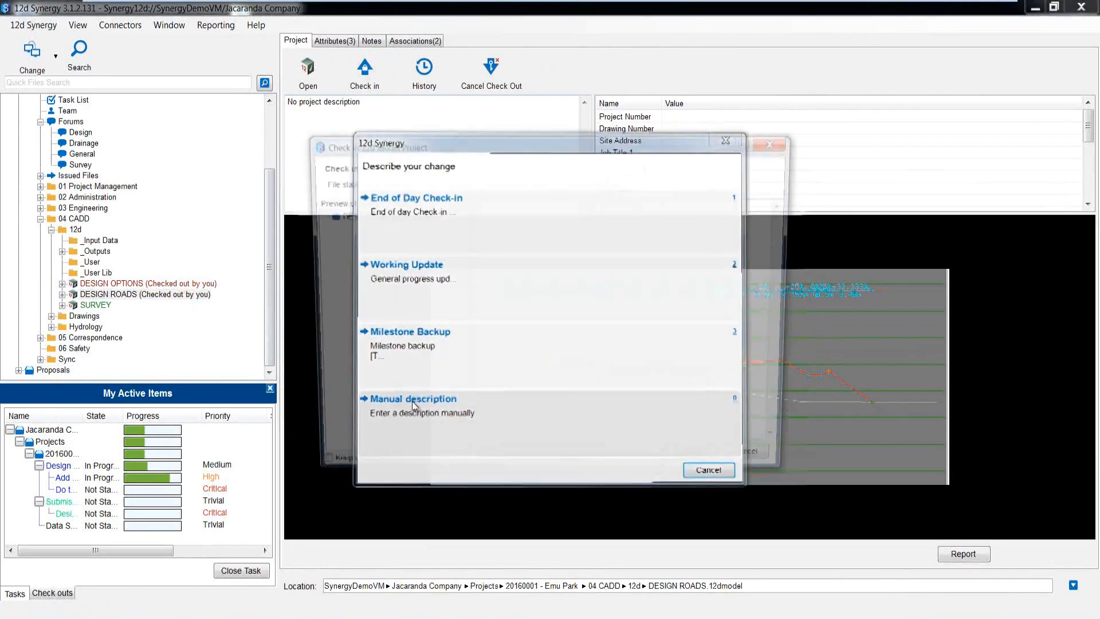
click(545, 466)
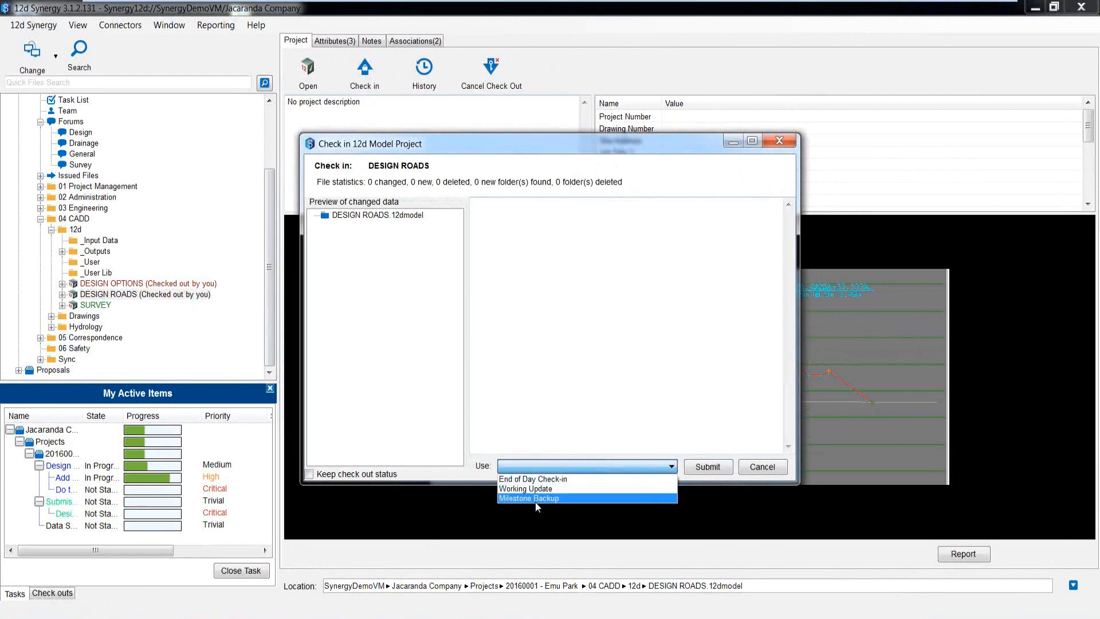
click(535, 498)
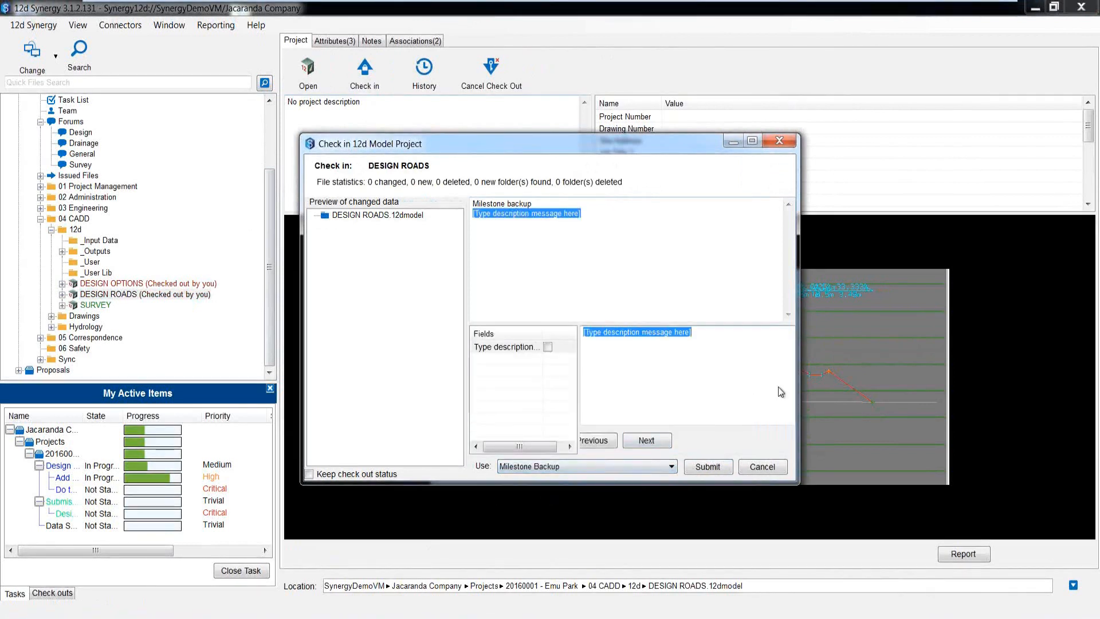
Fill in the milestone backup's description message as "Design complete", and submit the DESIGN ROADS check-in.
drag(800, 396, 1026, 427)
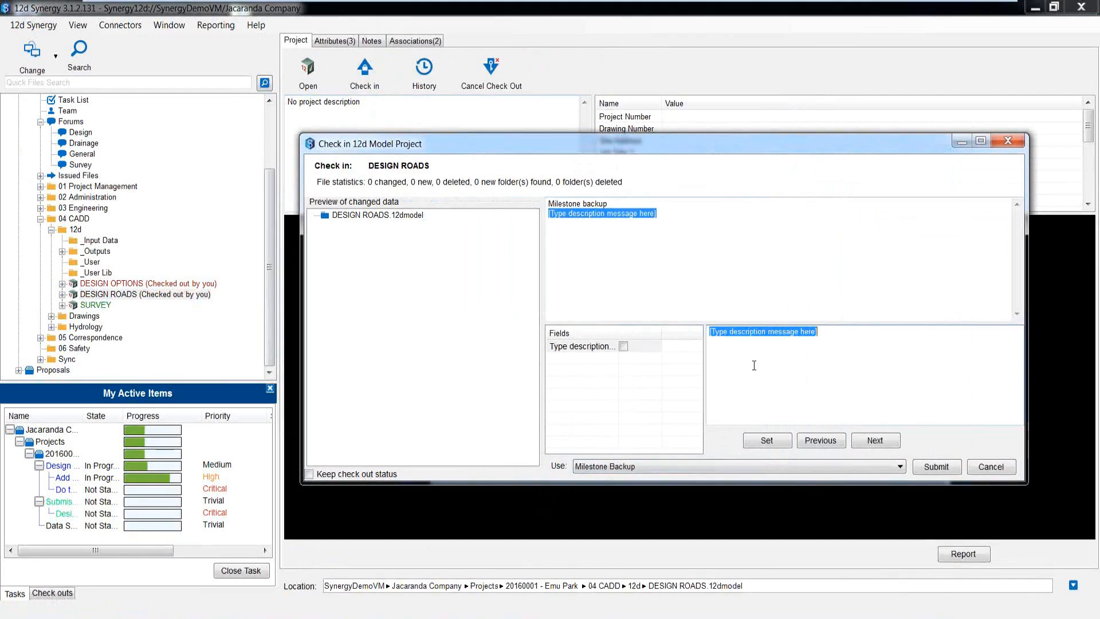
text(Design comp)
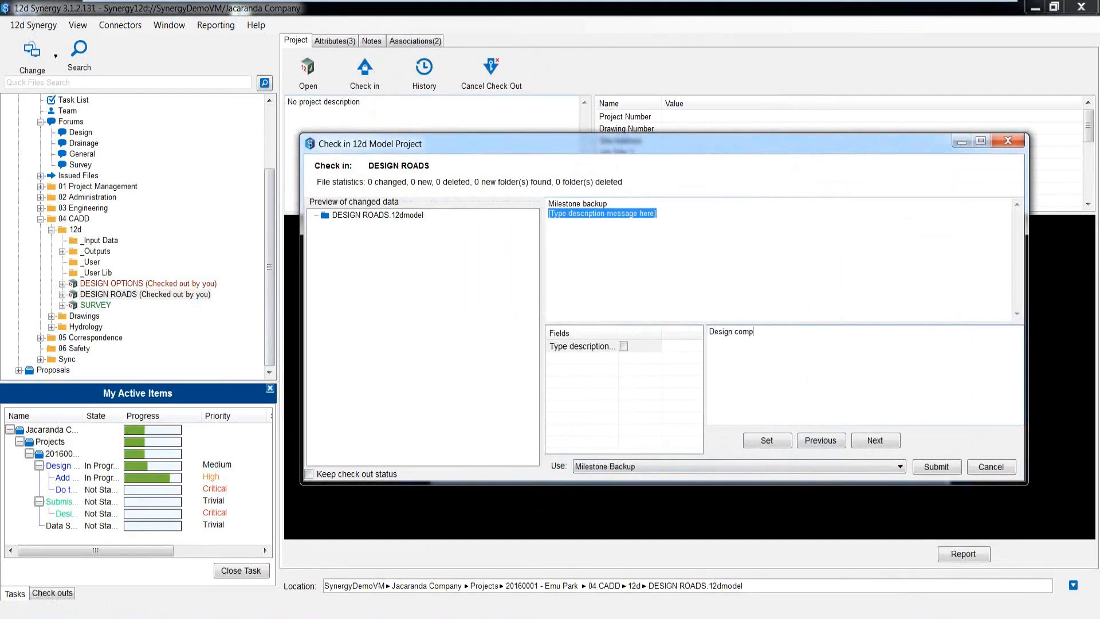
text(lete)
click(768, 442)
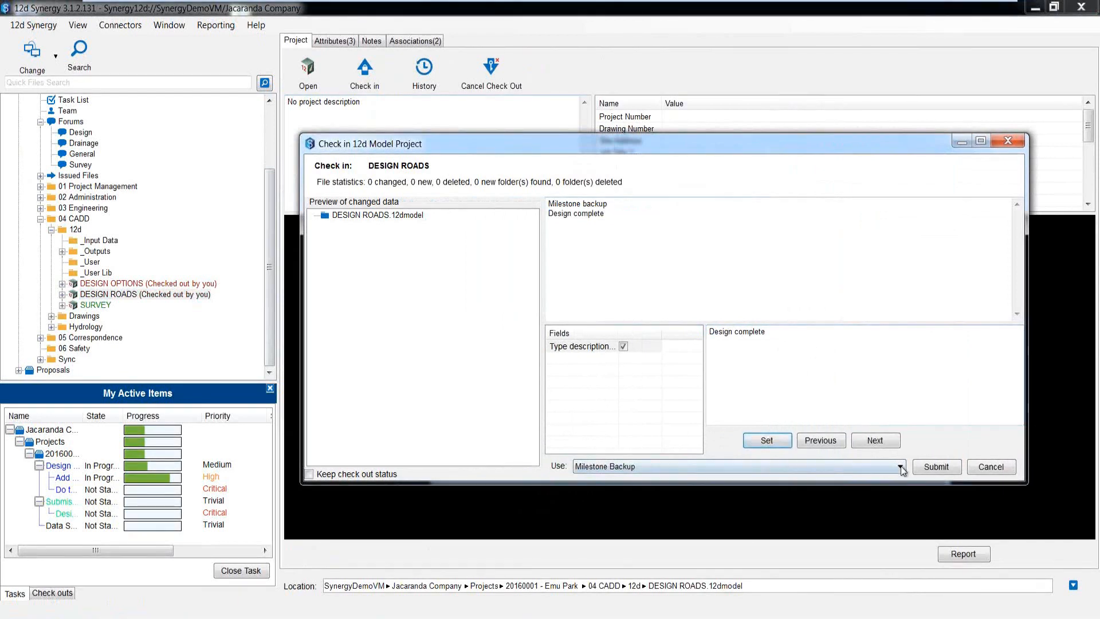
click(936, 467)
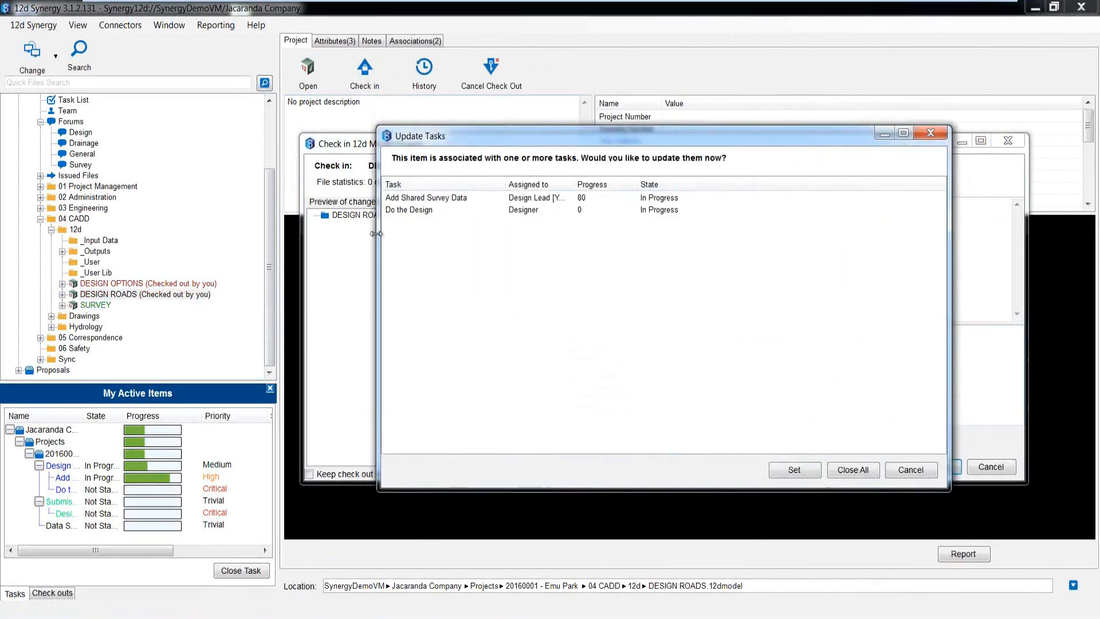
Set the associated Do the Design task to Closed in the task update, and finish the check-in.
click(405, 211)
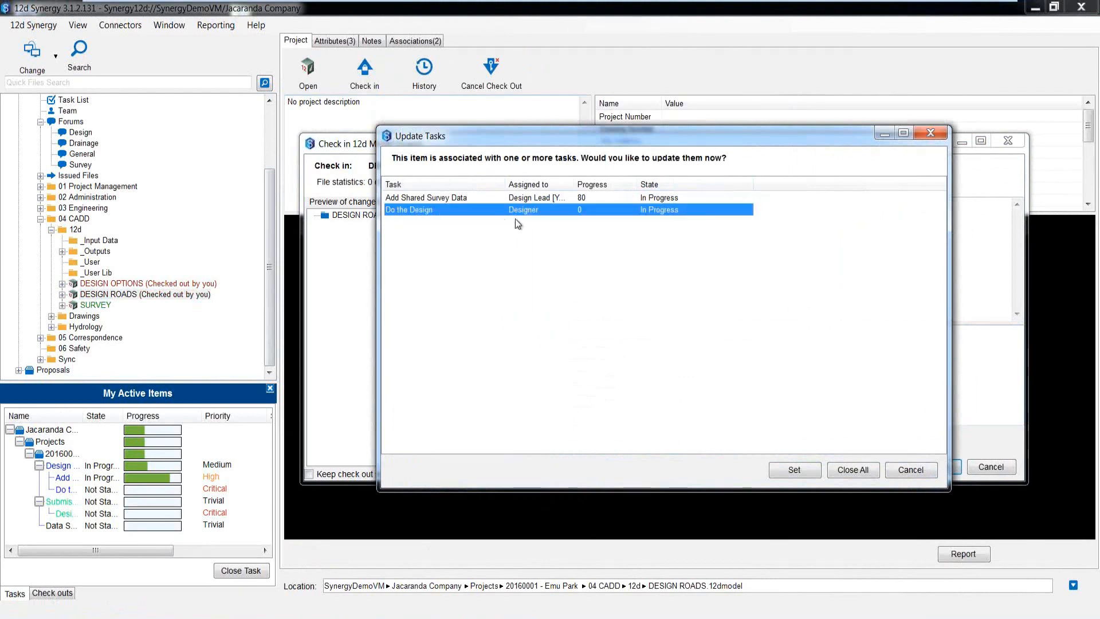
click(579, 210)
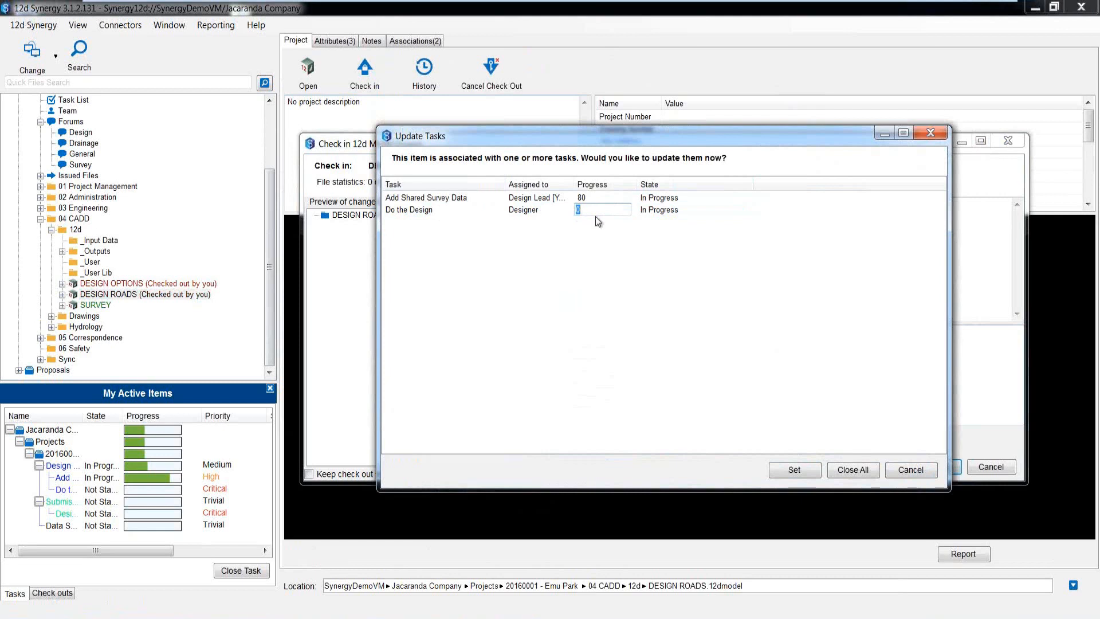
click(649, 212)
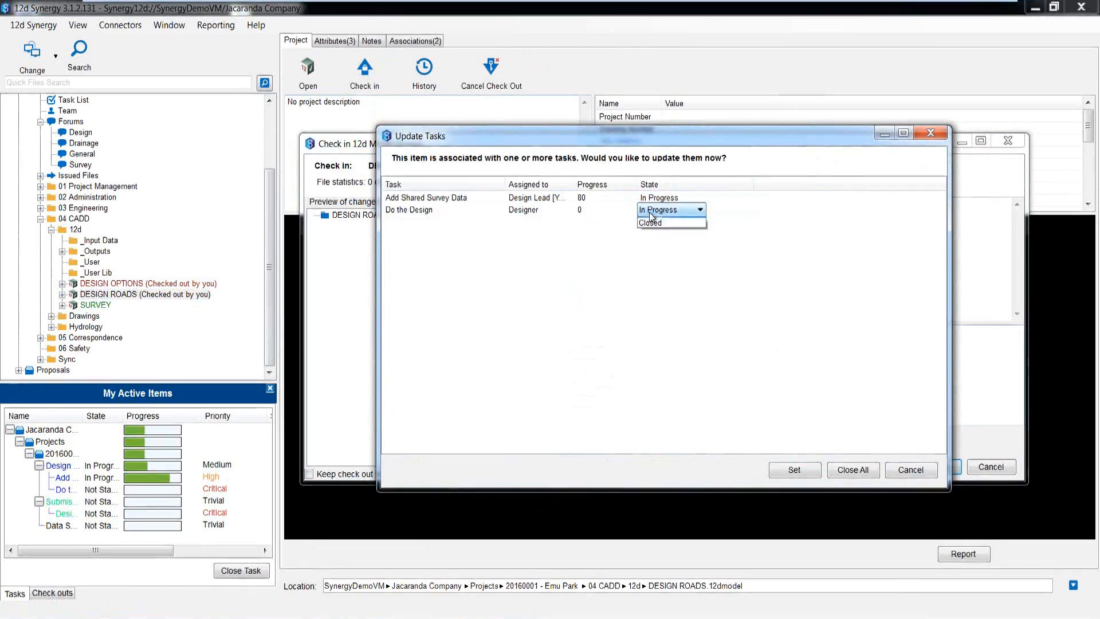
click(651, 242)
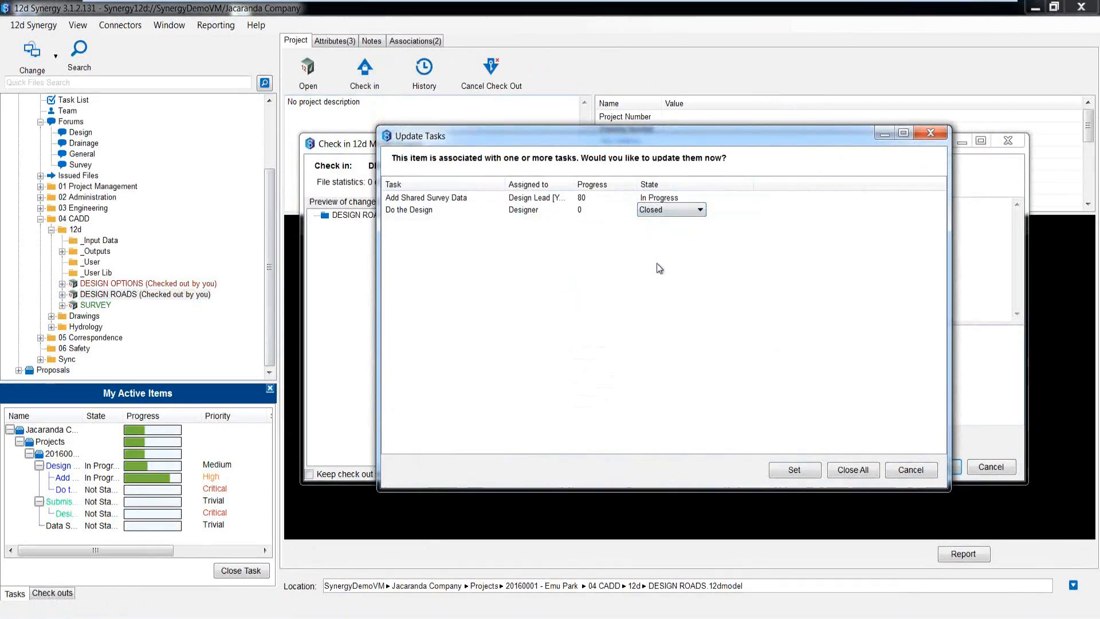
click(794, 470)
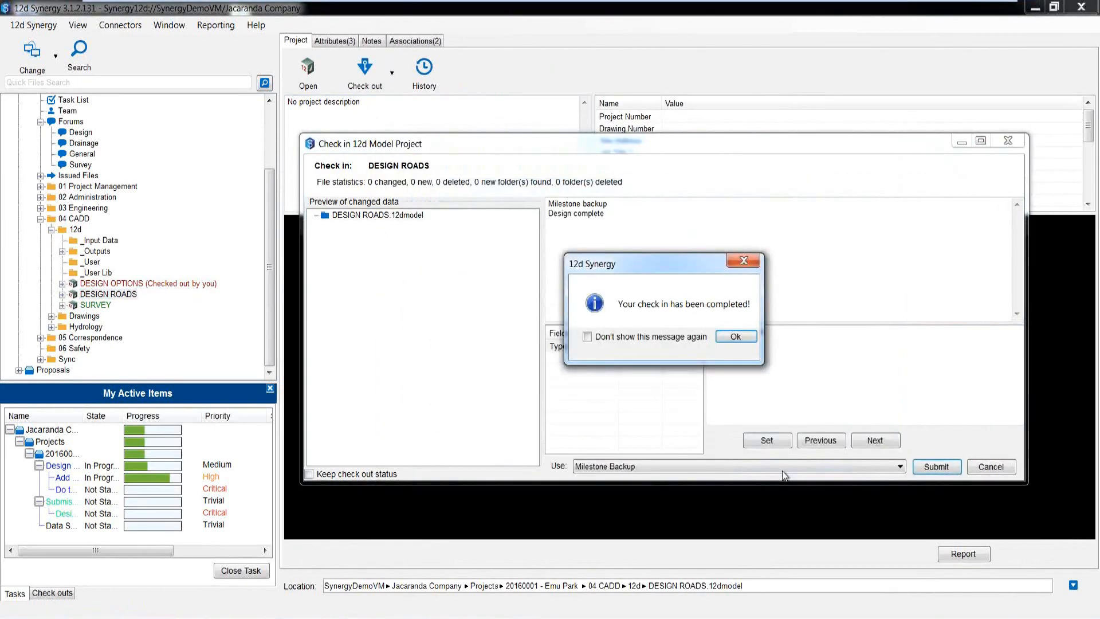
click(736, 339)
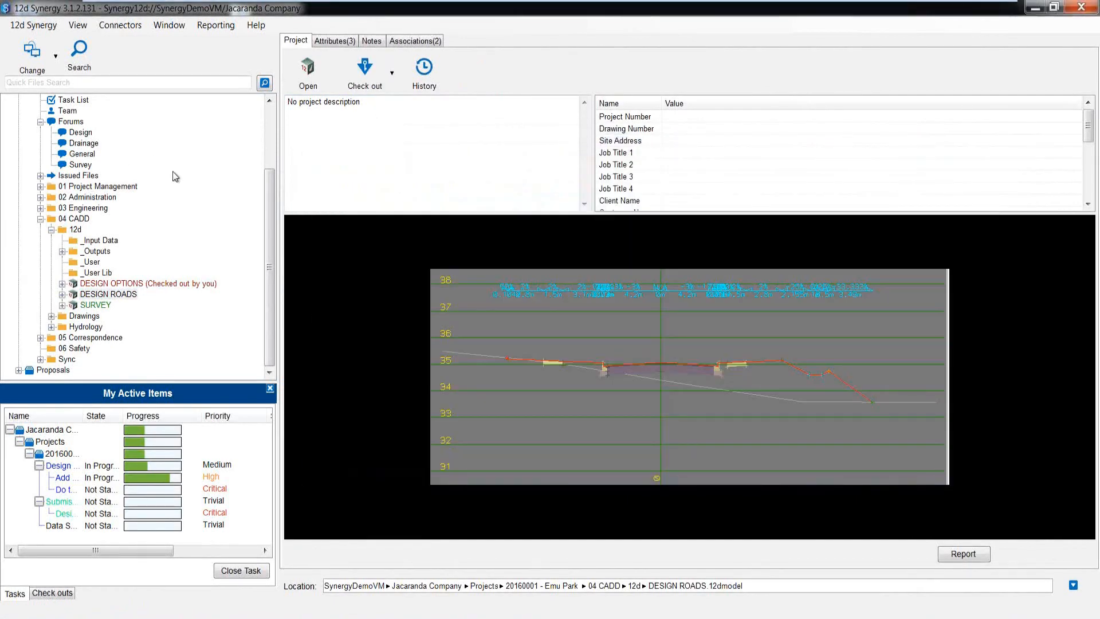
Open the Emu Park task list and check the state and progress of Do the Design under Design Overall Progress.
drag(269, 222, 269, 183)
click(85, 154)
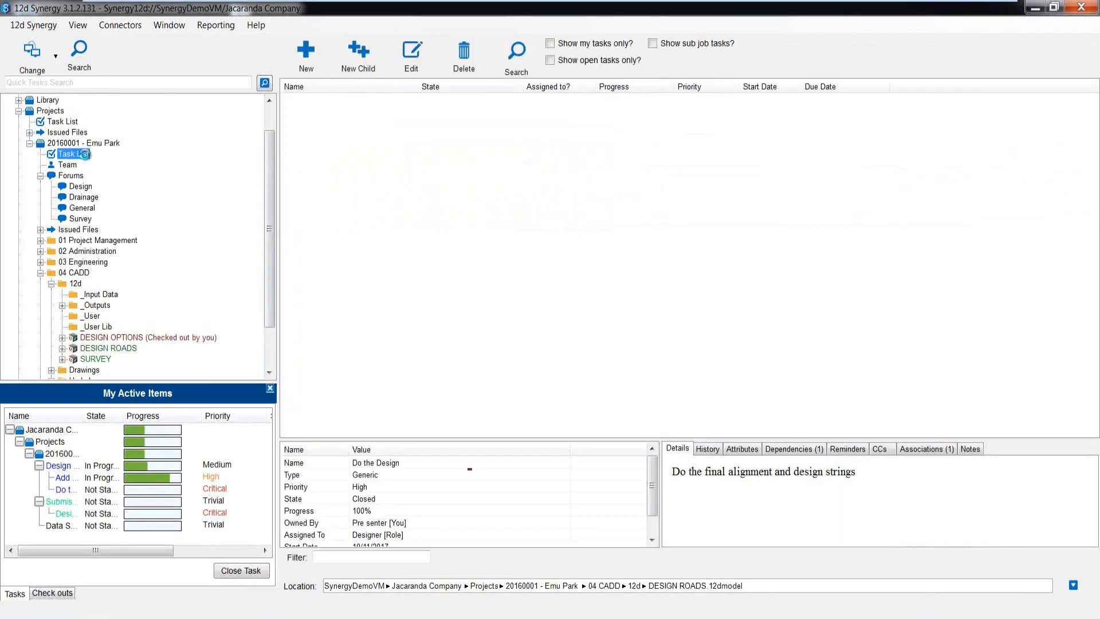
click(343, 388)
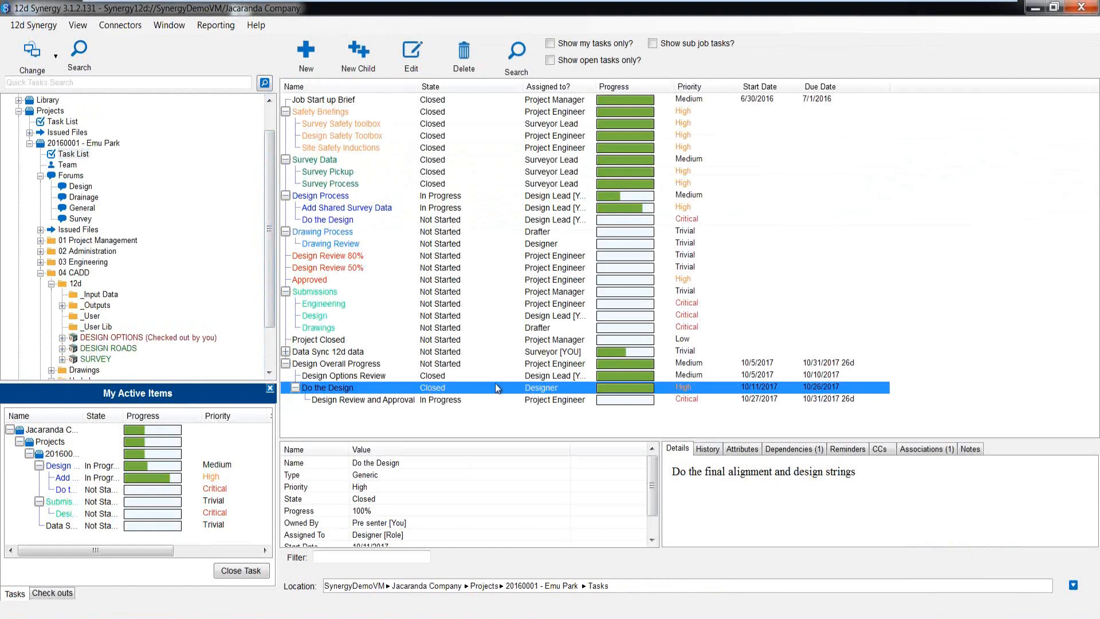
Set Design Review and Approval to Closed with 100% progress, submit it with the Complete description, and check the Design Overall Progress task.
click(380, 400)
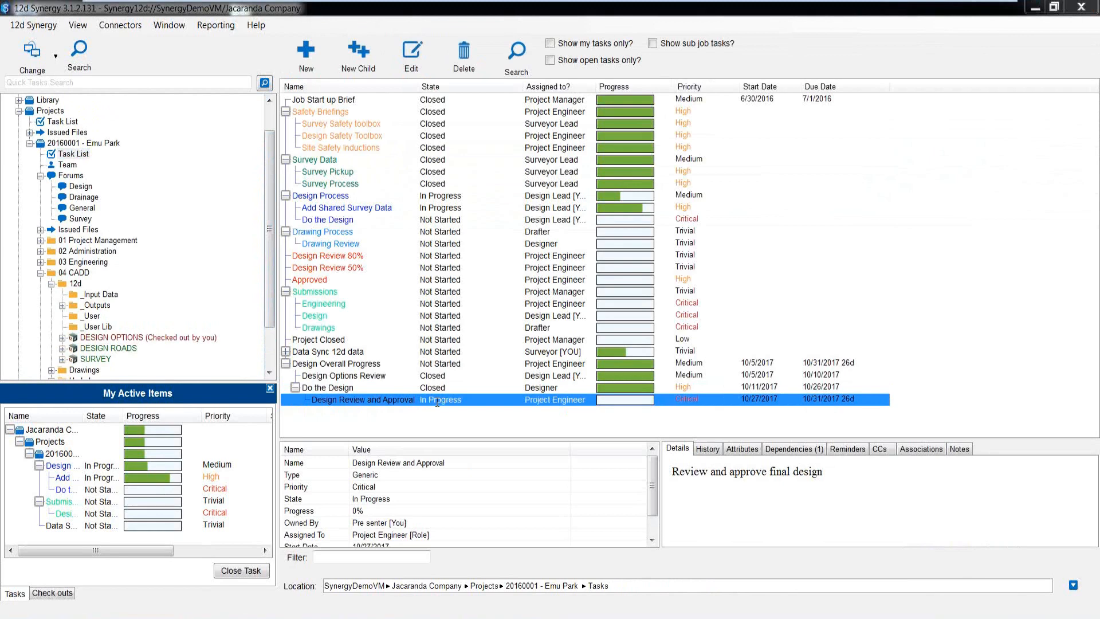
double_click(437, 400)
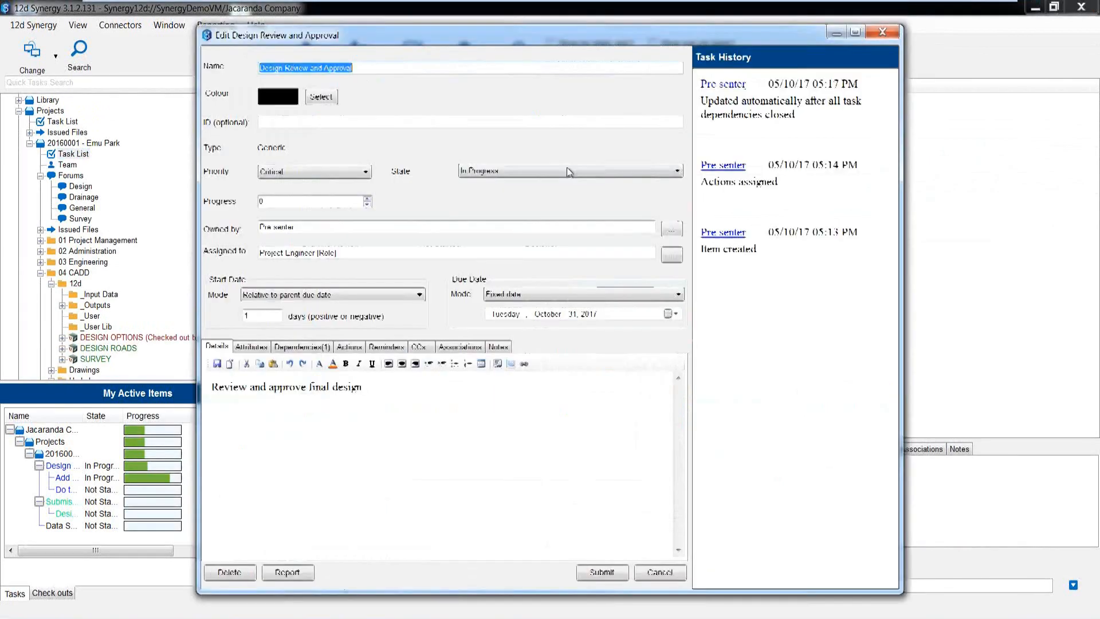
click(567, 172)
click(551, 216)
click(586, 334)
click(599, 572)
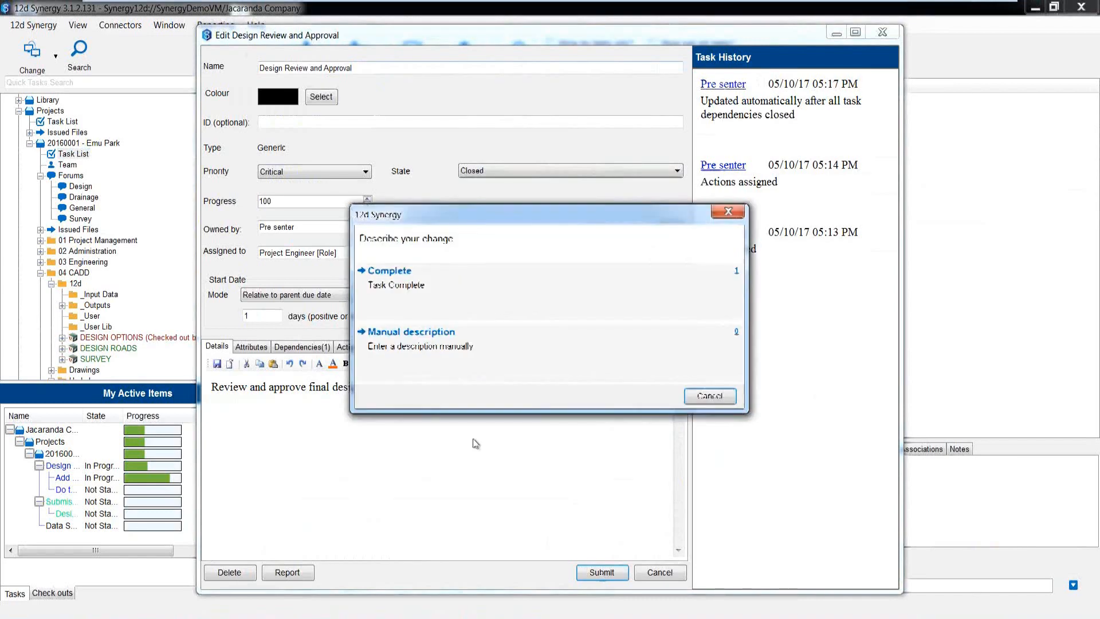
click(393, 298)
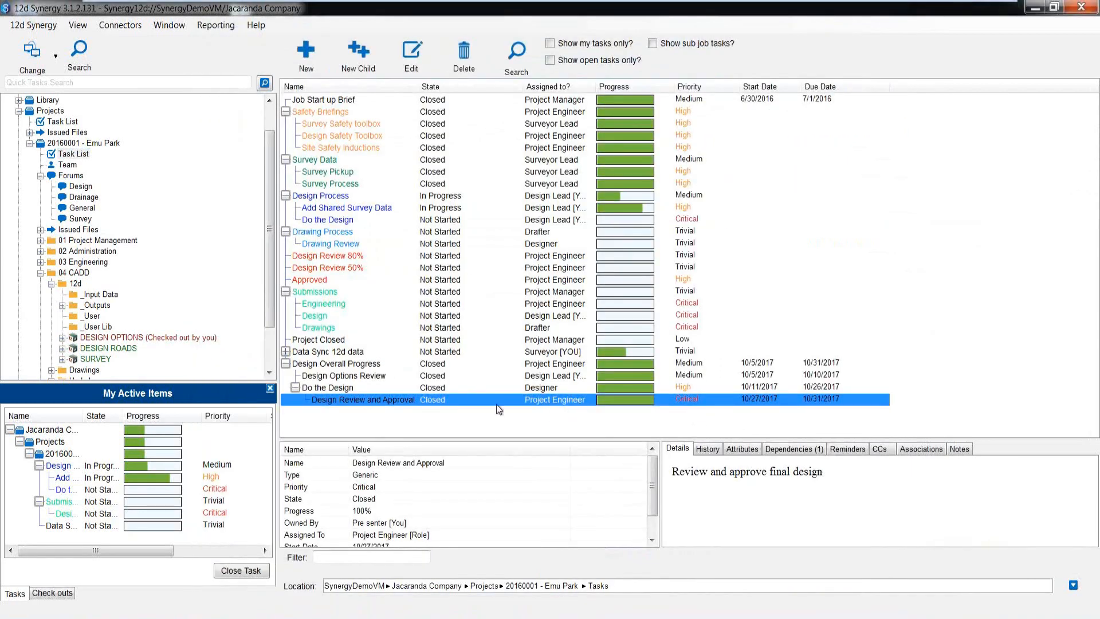
click(359, 365)
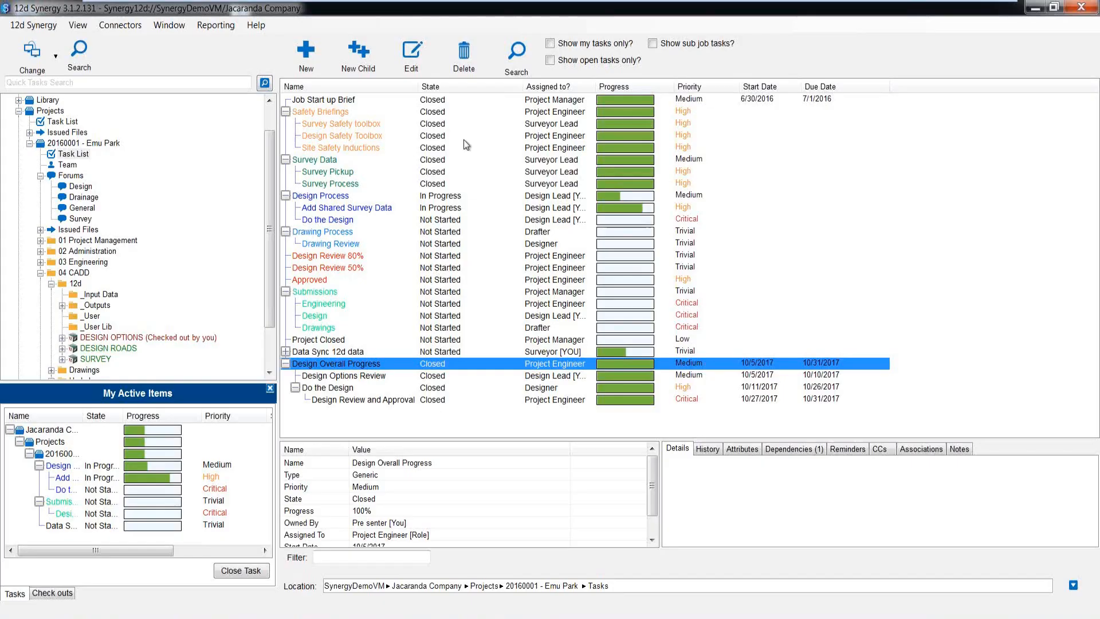
Start a new top-level task in the Emu Park task list and name it "Volumes report".
click(850, 135)
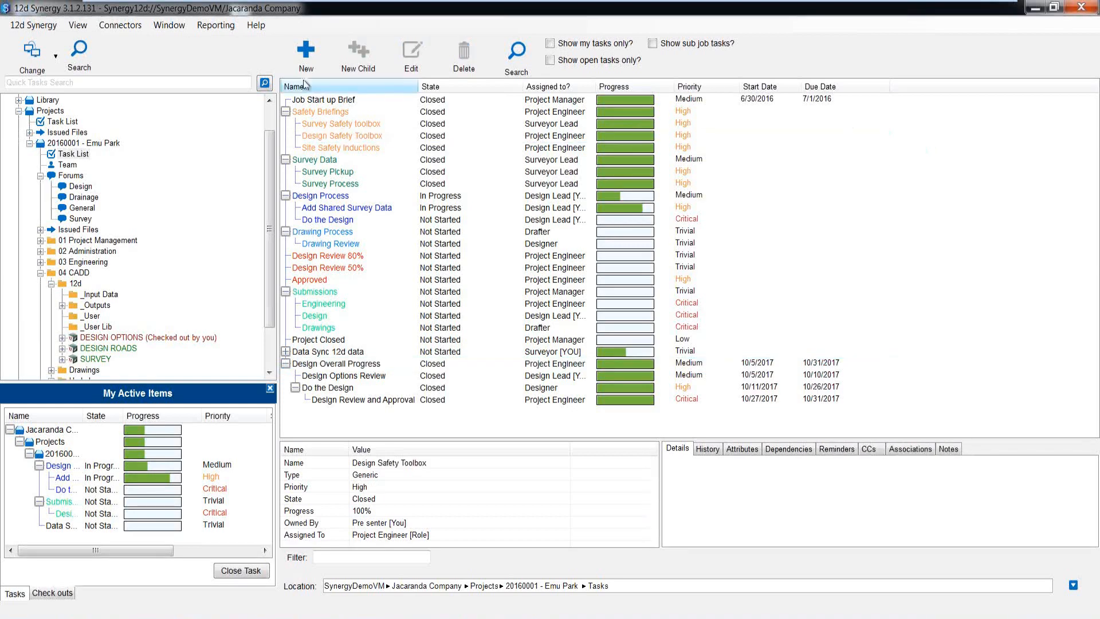
click(306, 51)
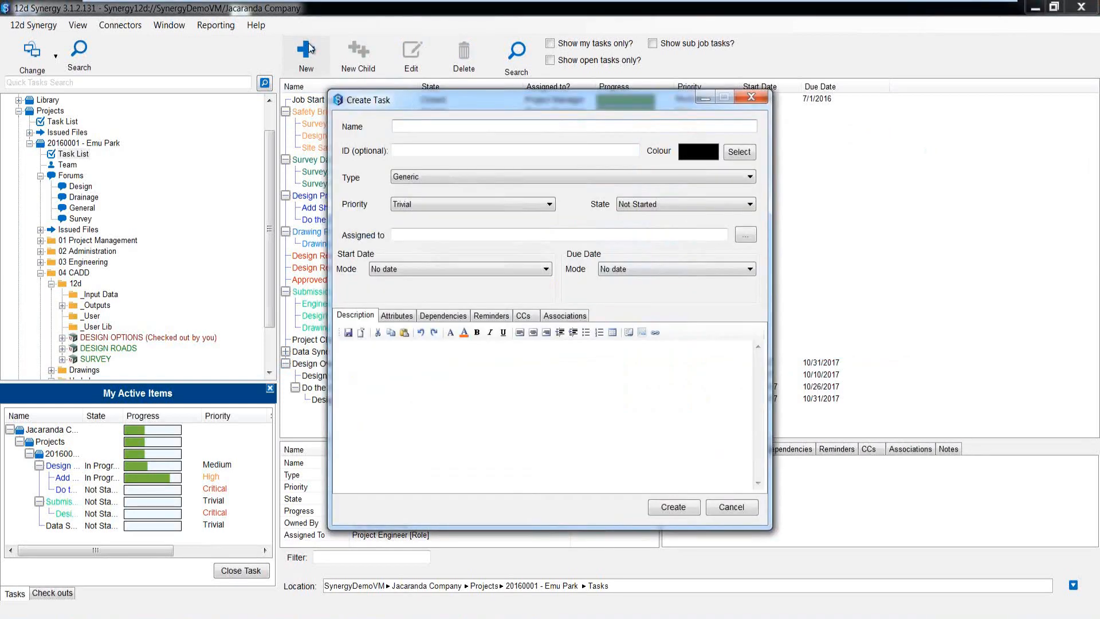
text(VOlumes report)
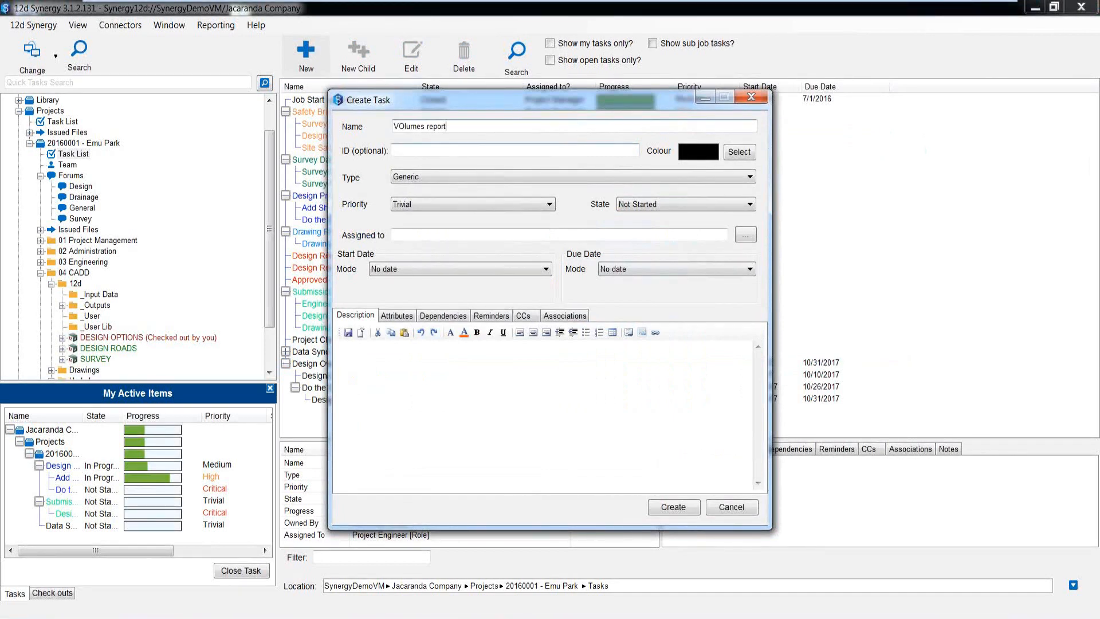
click(404, 126)
key(BackSpace)
text(o)
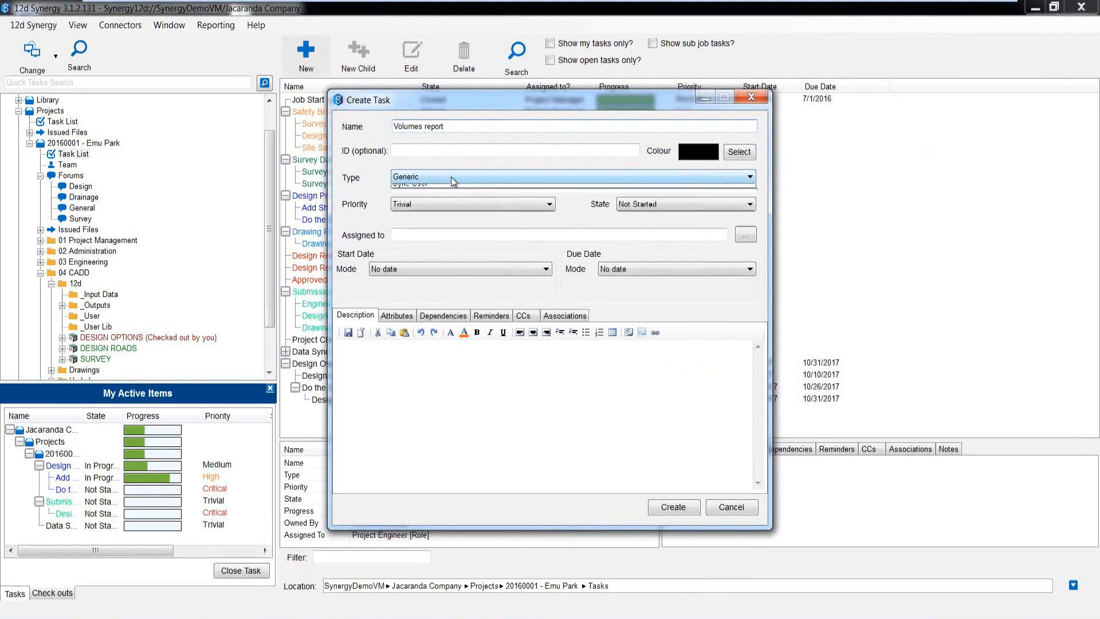
Set the Volumes report task's type to Report and its priority to Medium, and create the task.
click(452, 177)
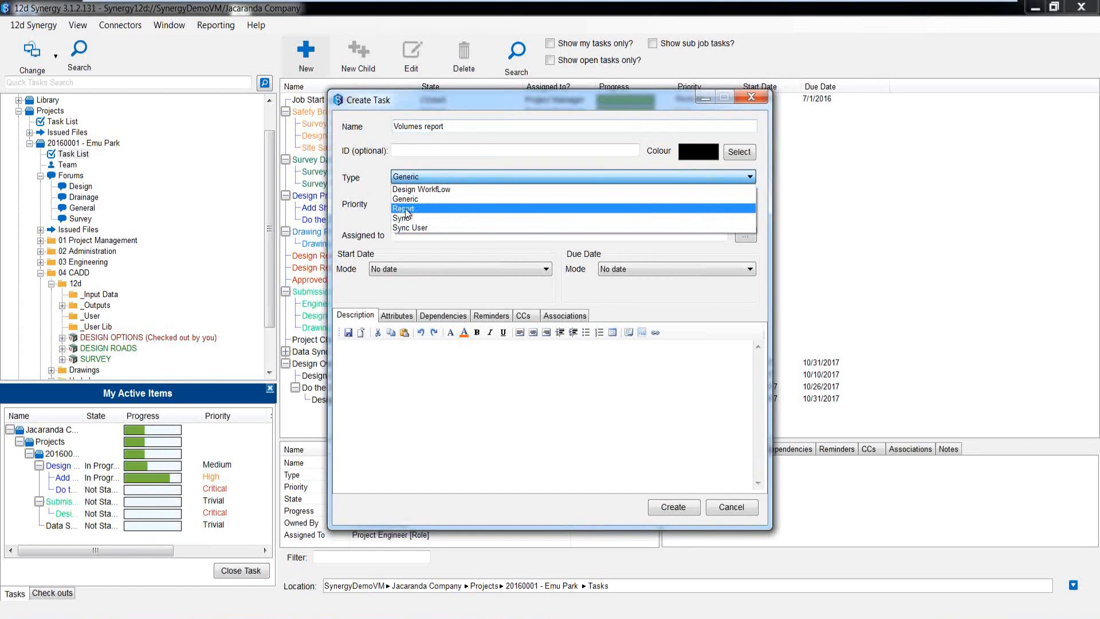
click(405, 210)
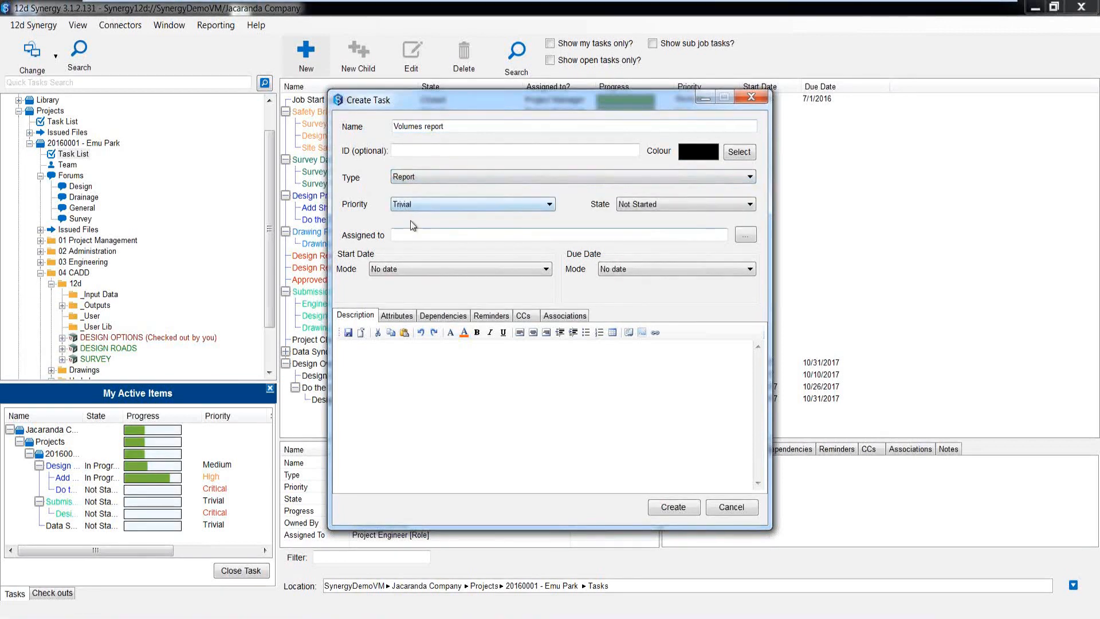
click(420, 204)
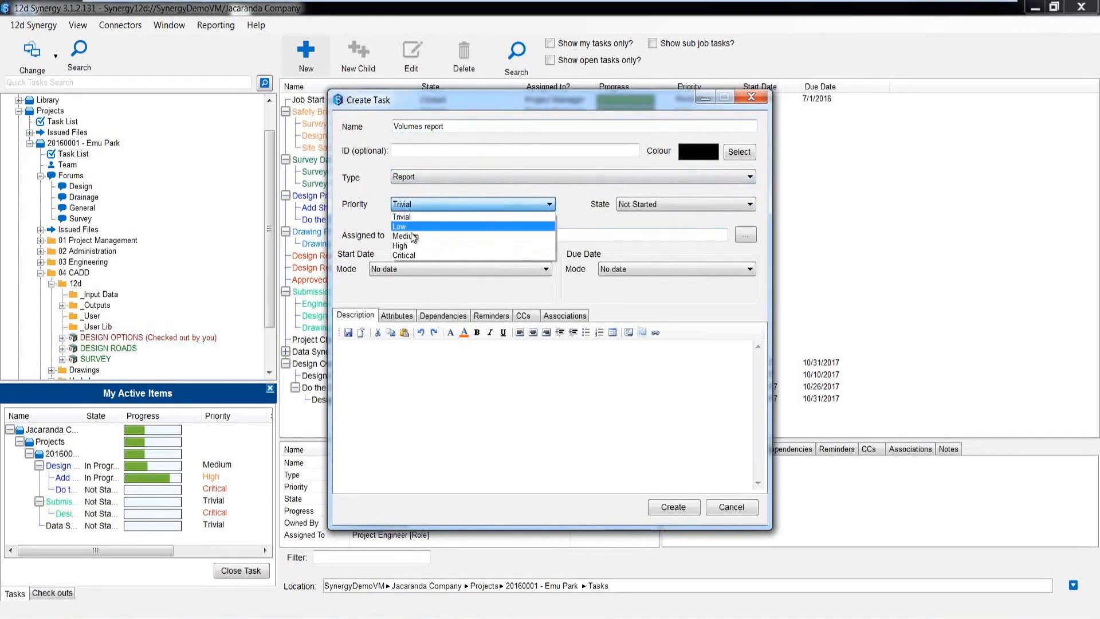
click(411, 233)
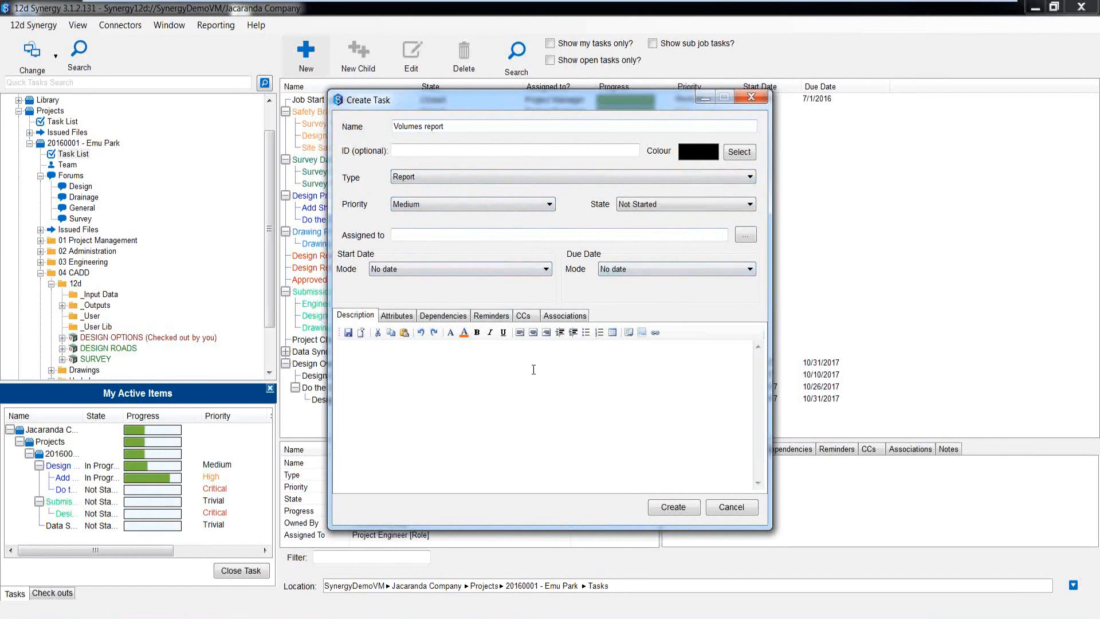
click(674, 509)
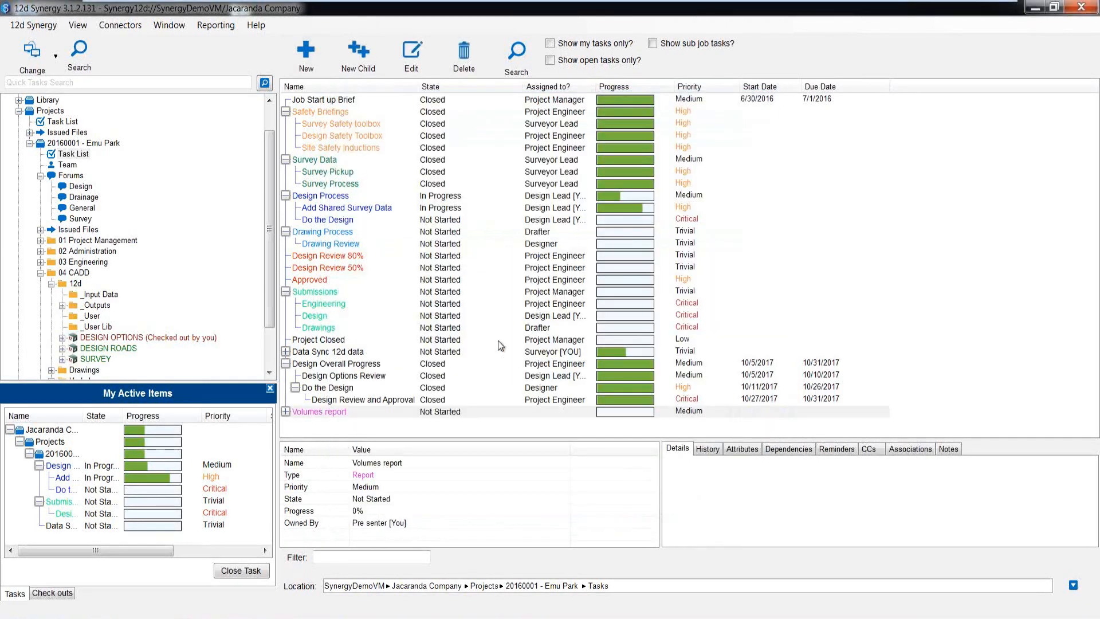
Expand the Volumes report task and review the details of its Do the Report, Check the Report and Format the Report subtasks.
click(287, 413)
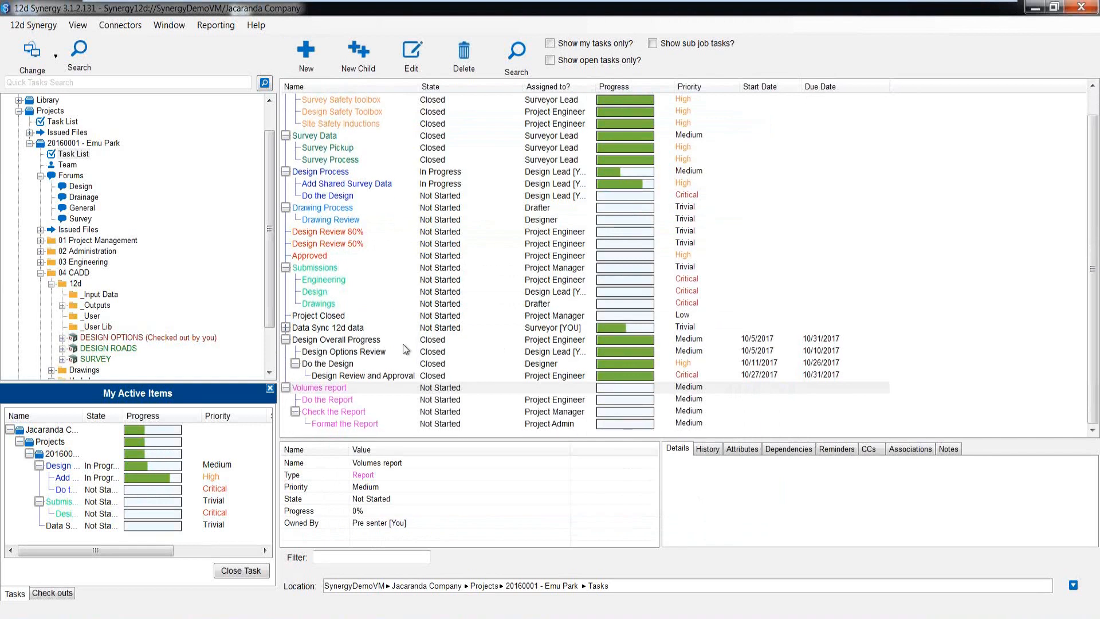
click(327, 401)
click(339, 412)
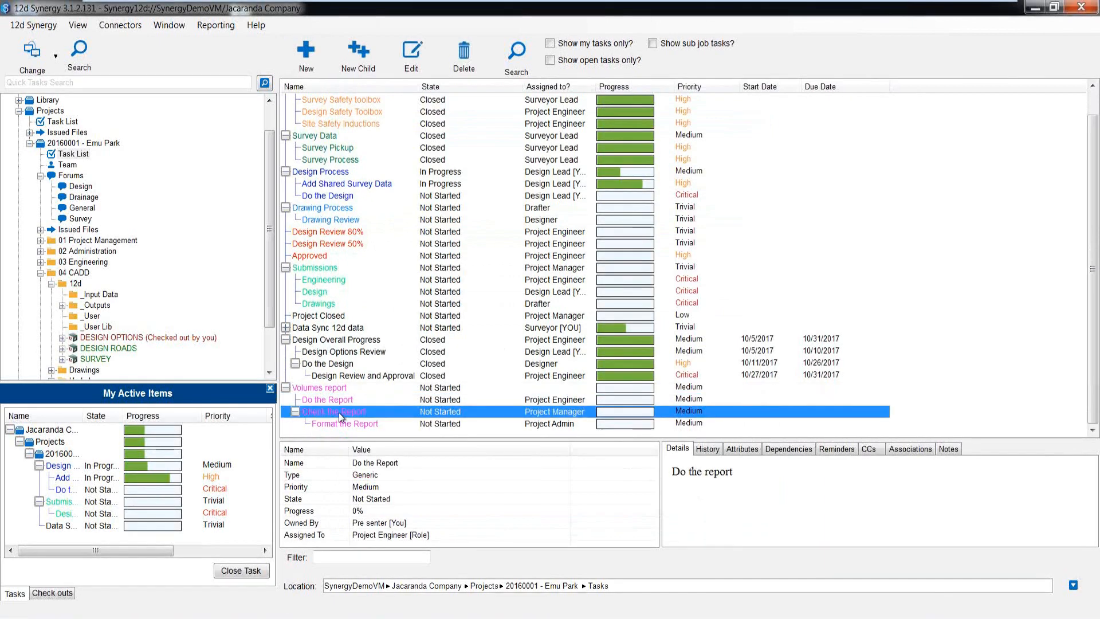
click(349, 425)
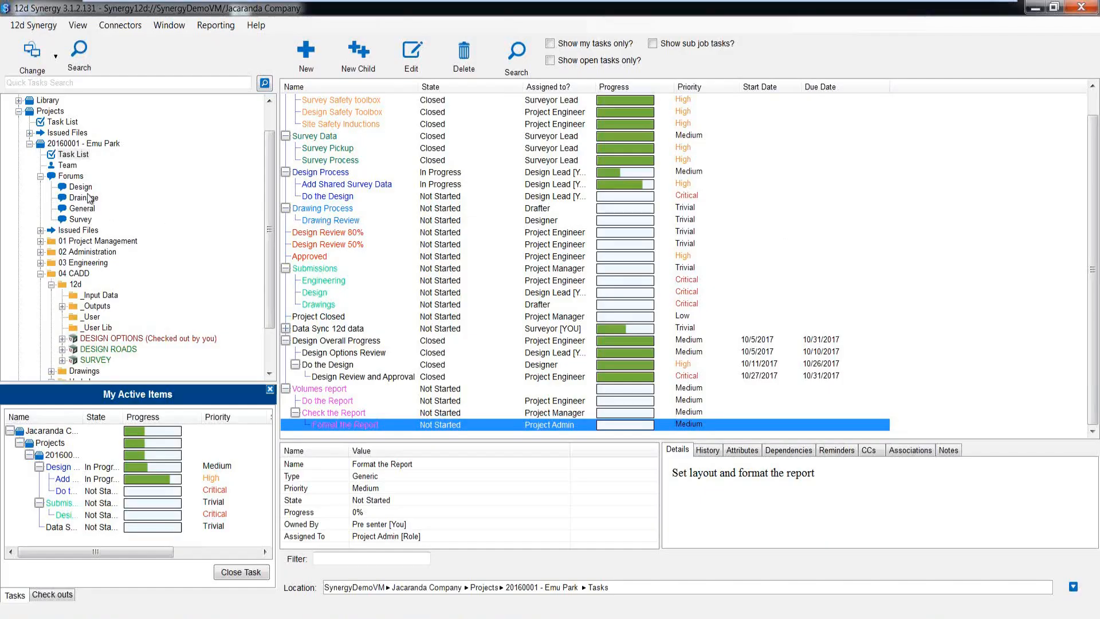
Add a category named "Site Visits" to the Survey forum of the Emu Park project.
click(77, 143)
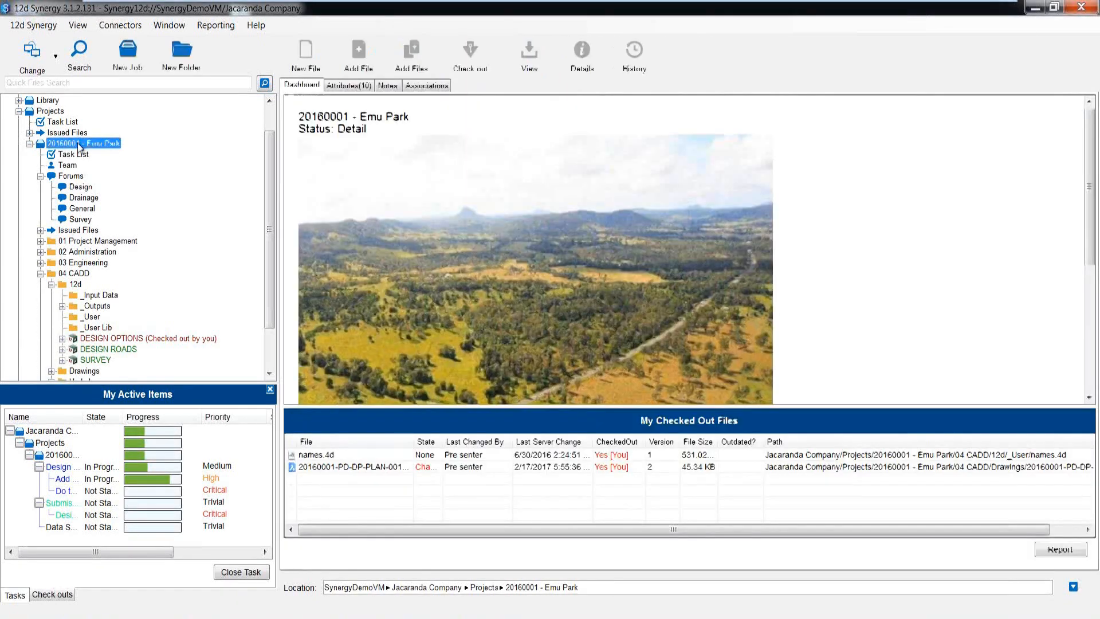
click(77, 187)
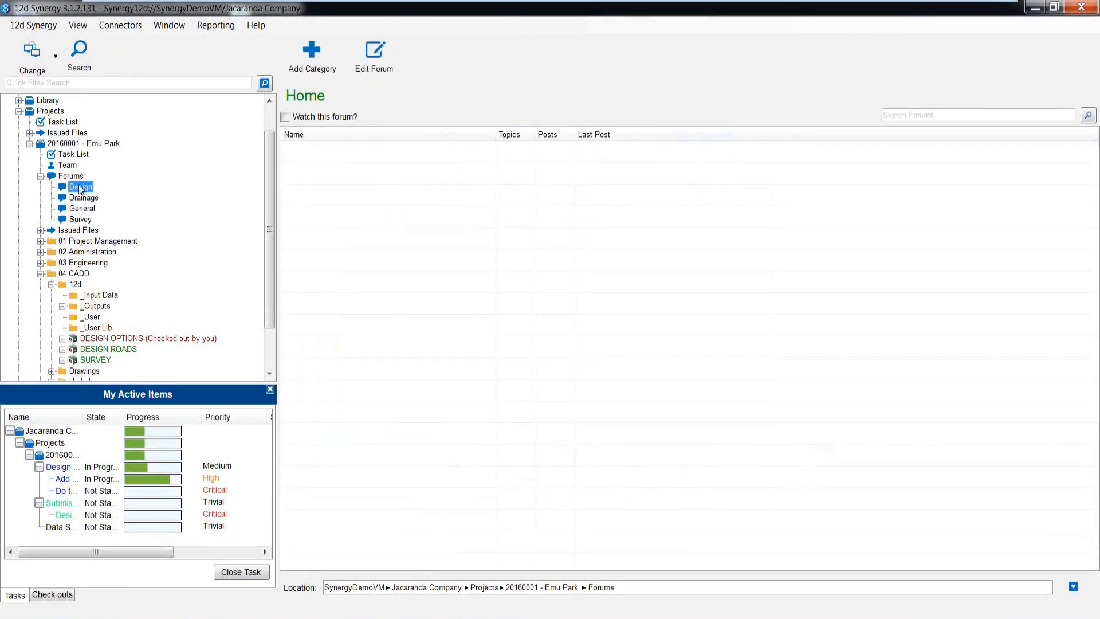
click(86, 198)
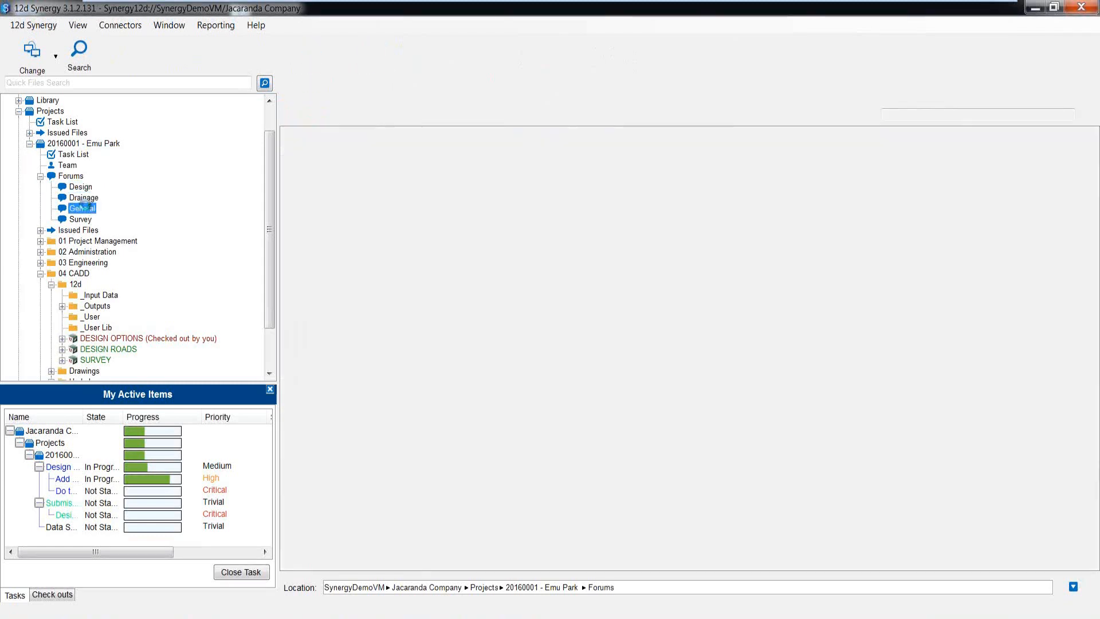
click(83, 220)
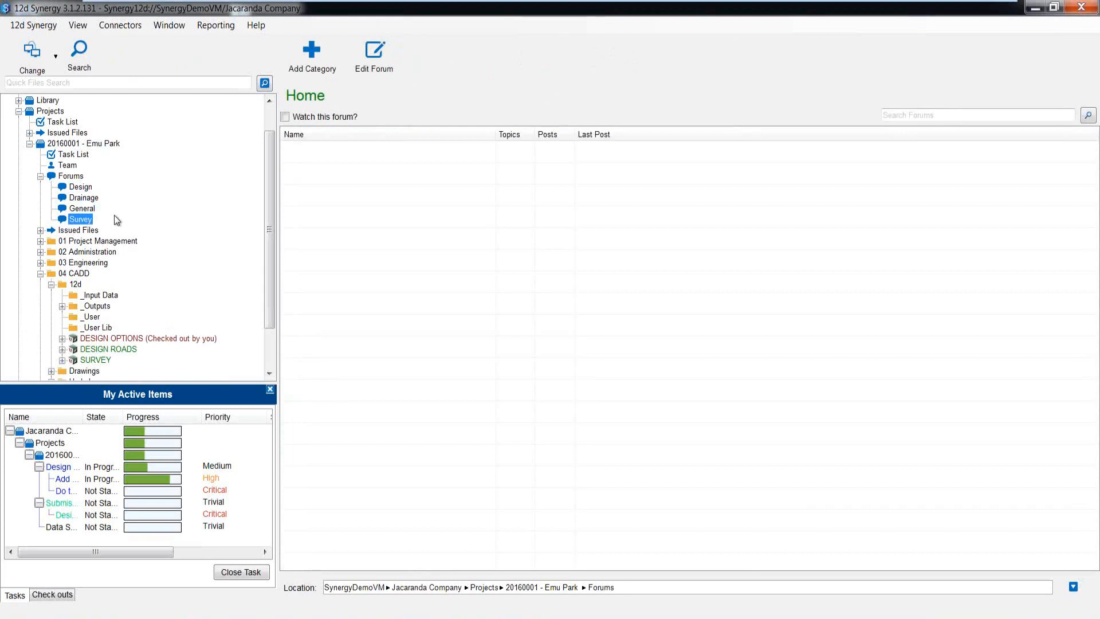
click(311, 51)
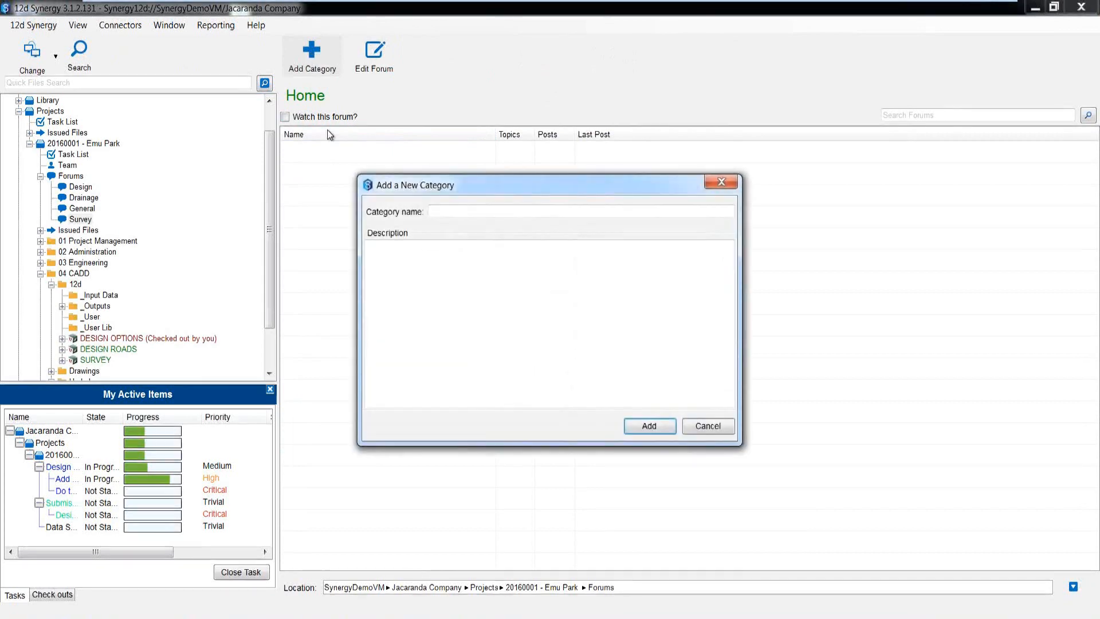
click(435, 216)
text(Site )
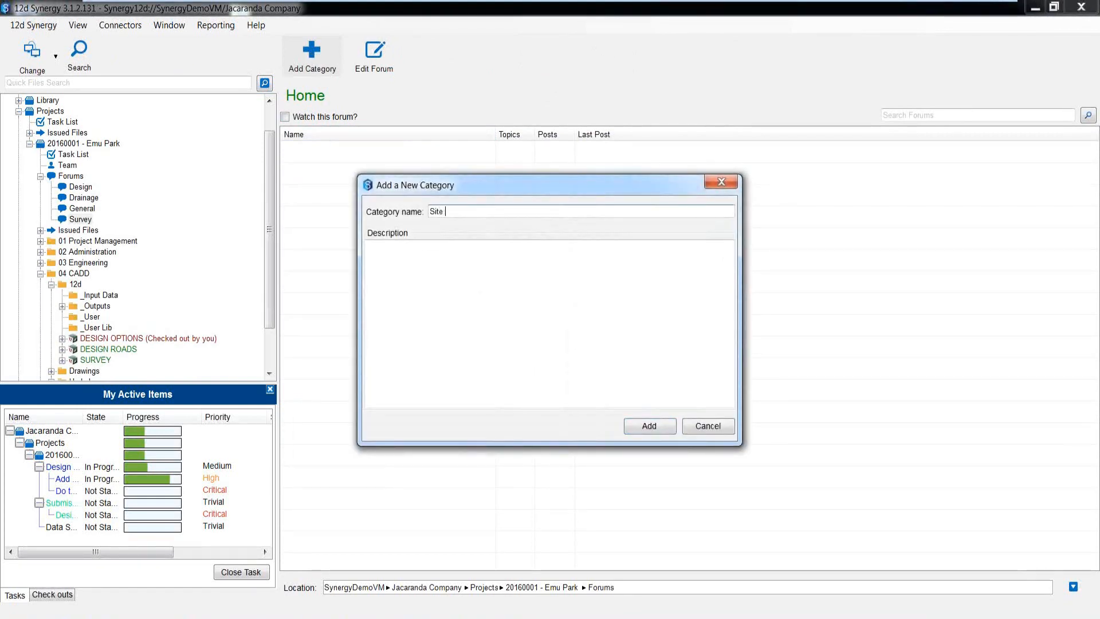
text(Visits)
click(405, 268)
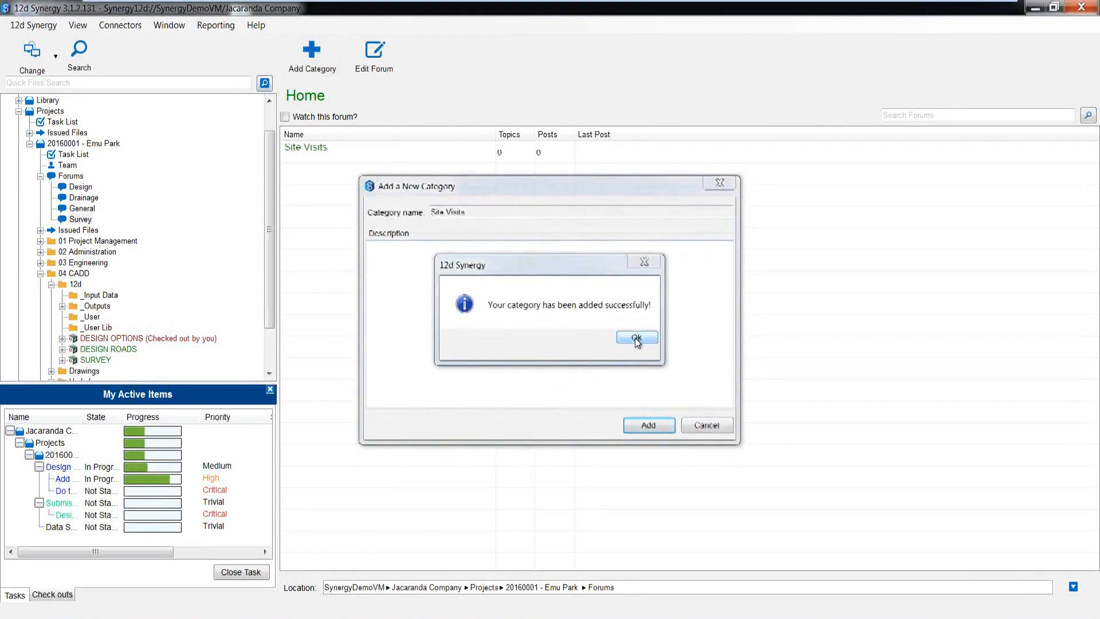
click(637, 339)
Start a new topic in the Site Visits category with the subject "What to Bring".
double_click(307, 149)
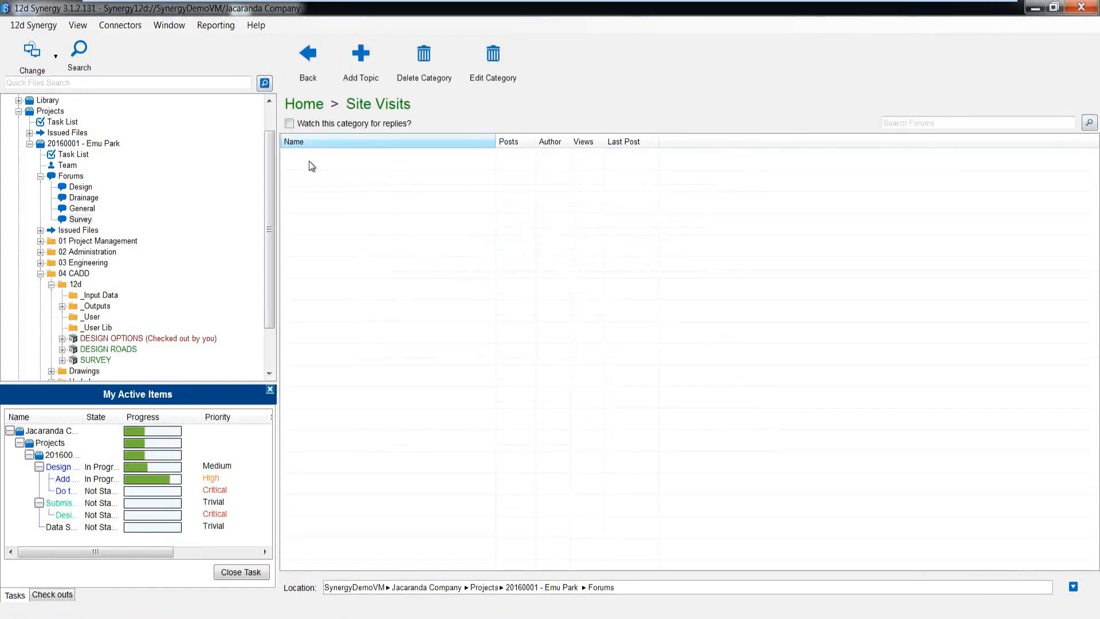
click(366, 57)
text(Wha)
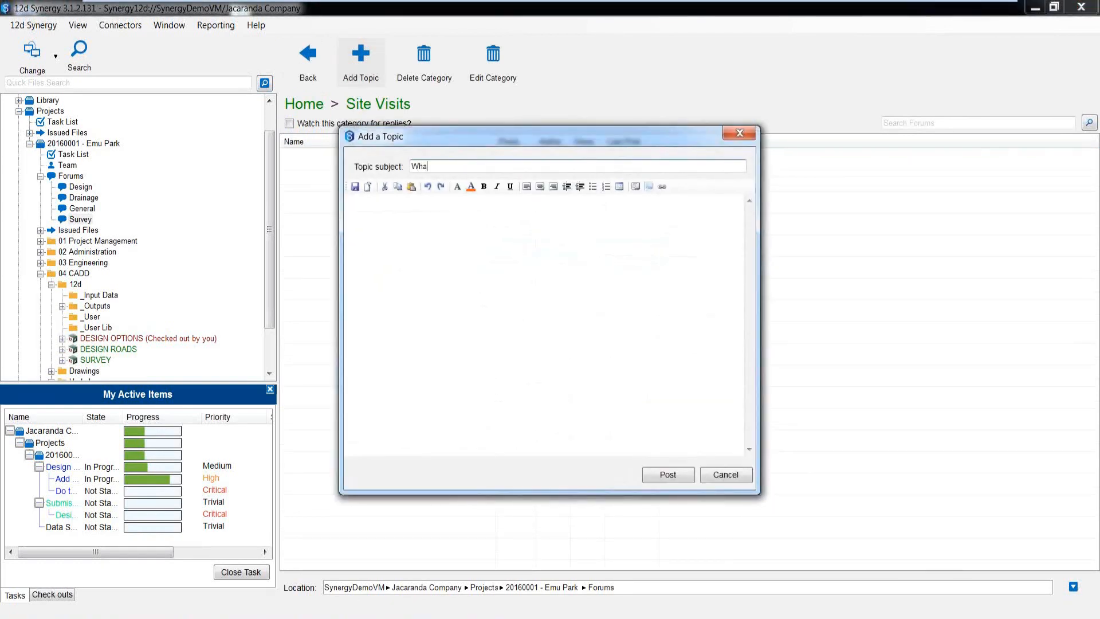
text(t to Bring)
Write the topic body as separate lines: "PPE gear", "Sunscreen", "Water" and "Watch out for snakes".
click(385, 215)
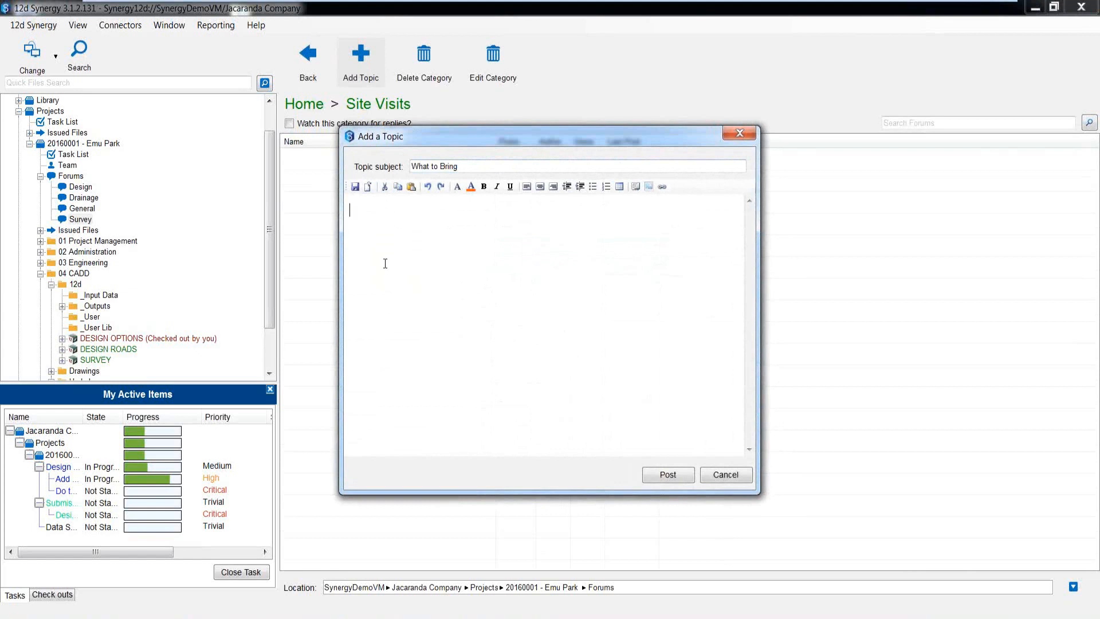
text(PPE gear)
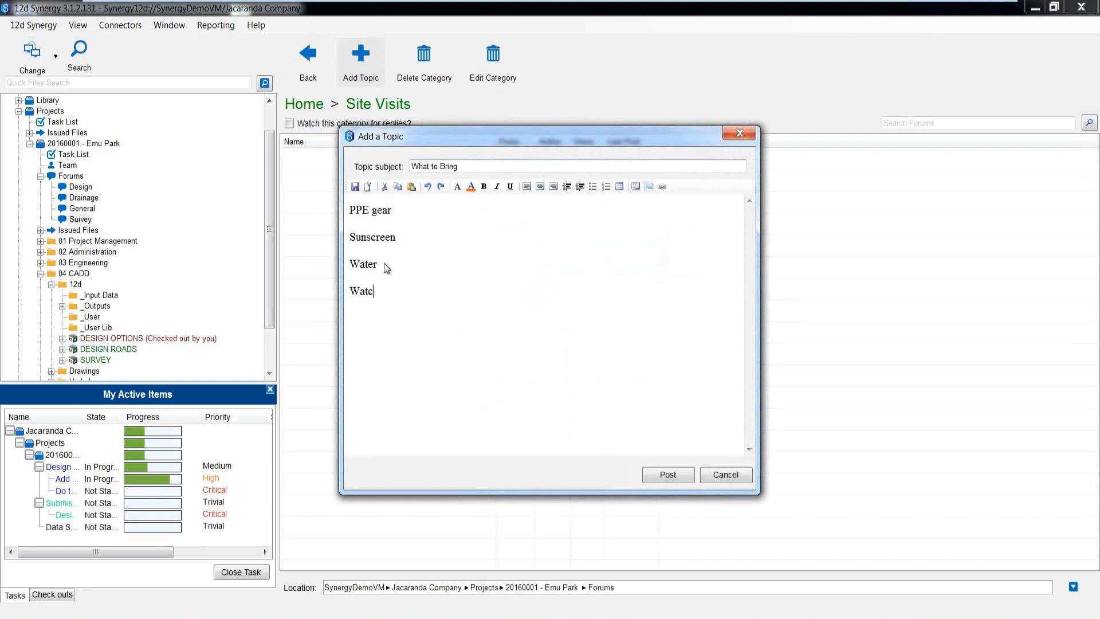
text(h fo)
text(r )
text(out for s)
text(nakes)
key(Return)
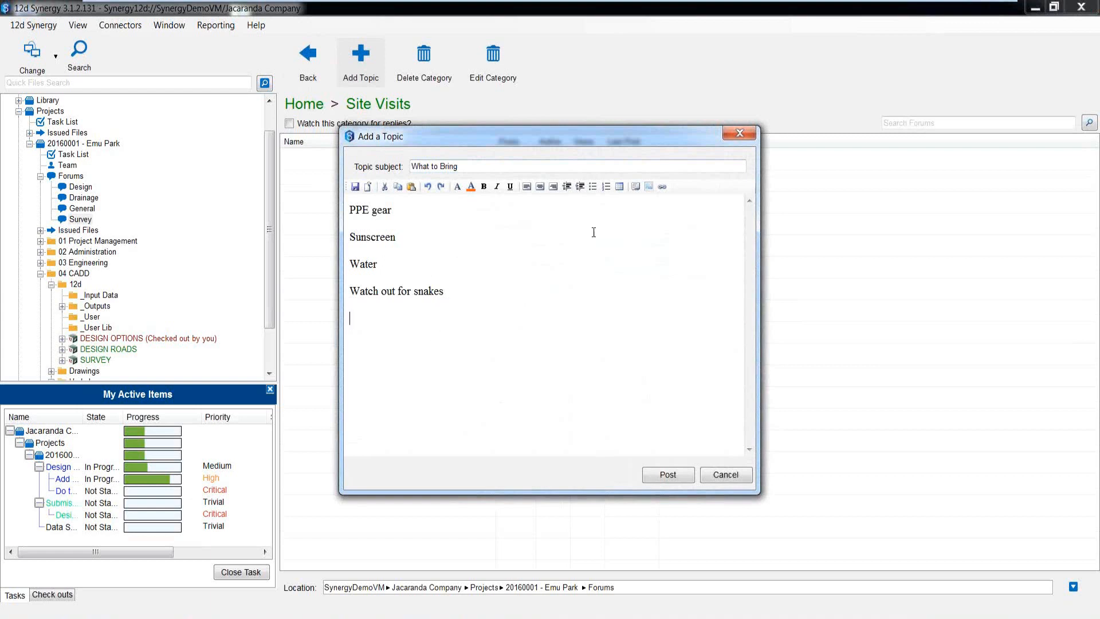
Insert the local JPG image Snake-info from C:\12dSynergy\Training\Client below the text, and post and view the topic.
click(650, 187)
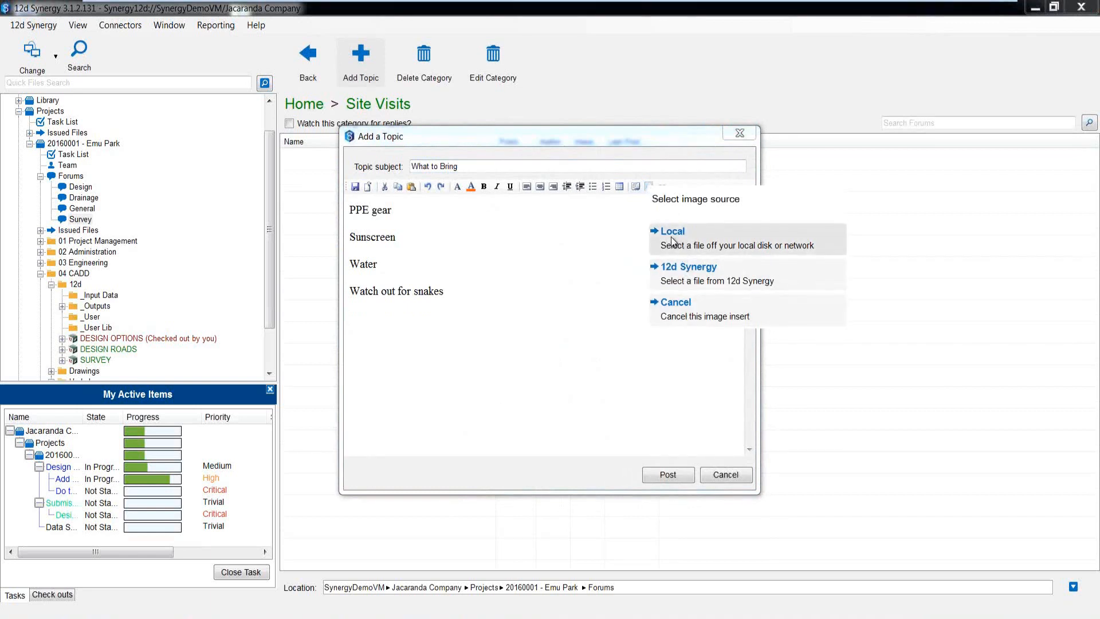
click(683, 243)
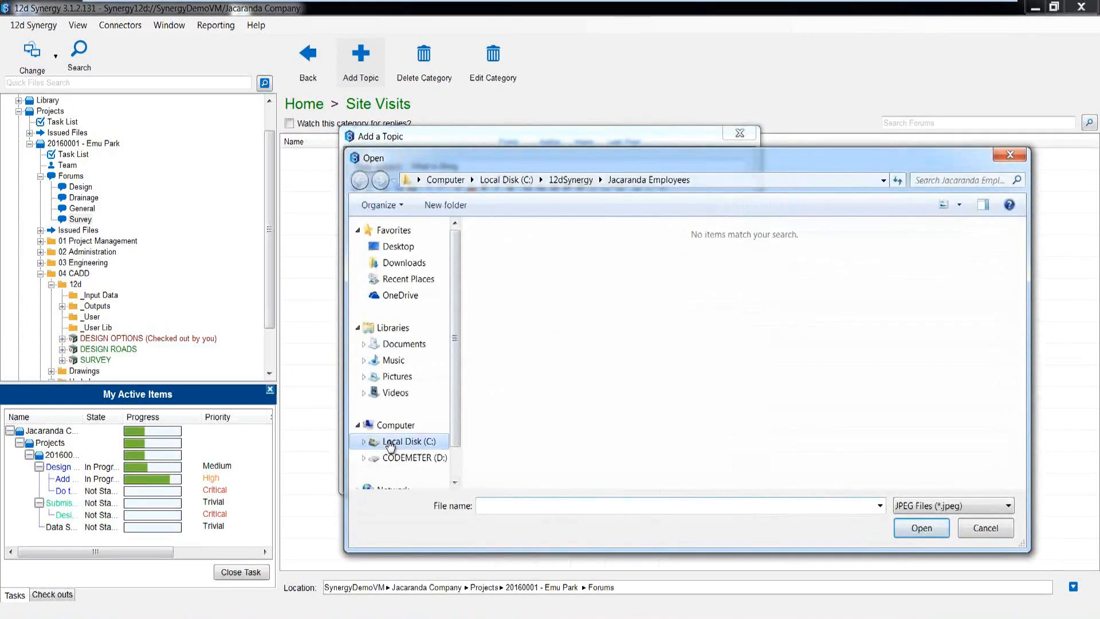
click(390, 441)
double_click(514, 283)
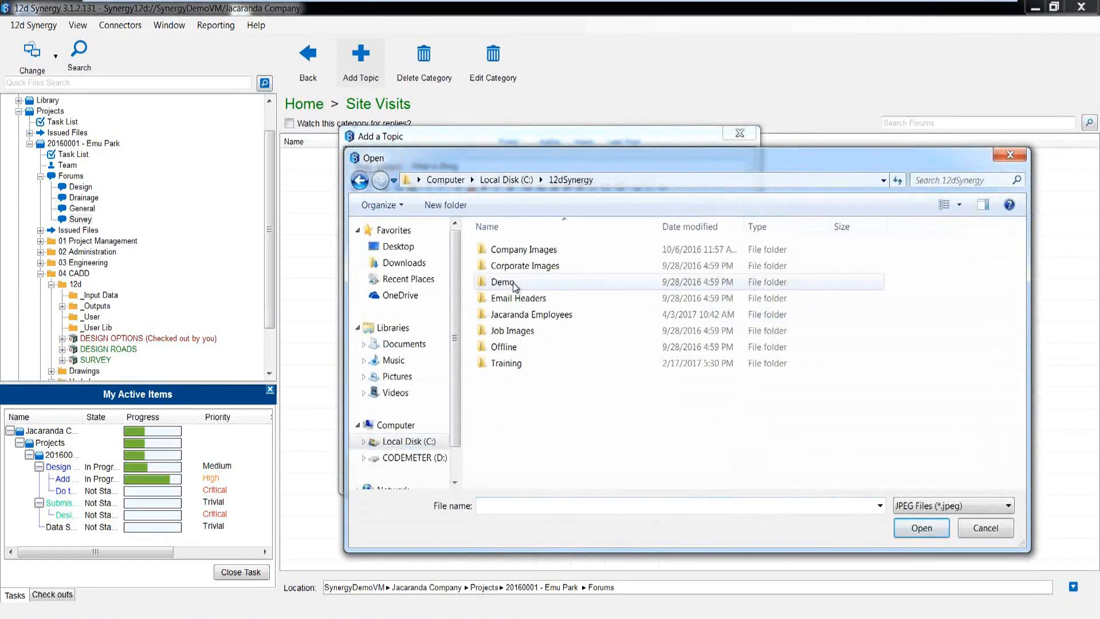
double_click(505, 363)
double_click(503, 298)
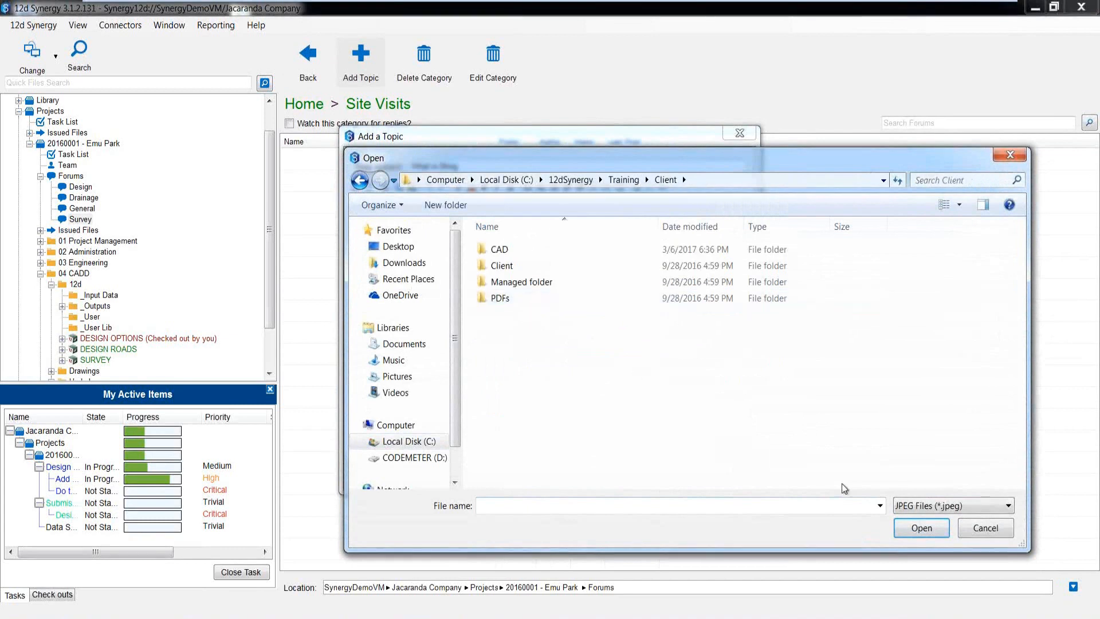
click(915, 510)
click(917, 538)
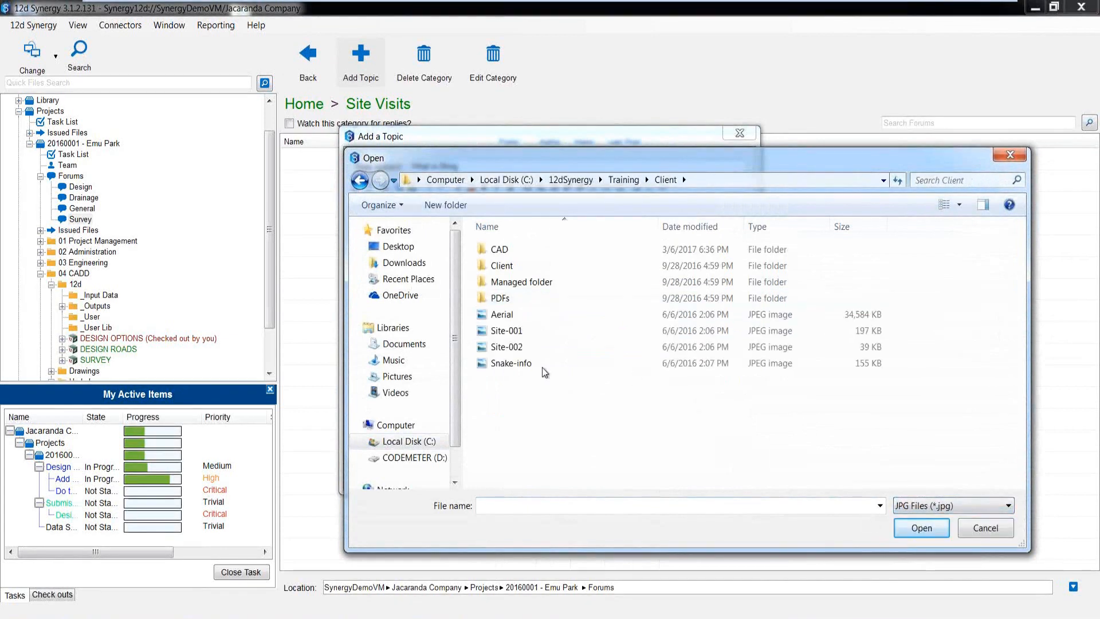
click(508, 367)
click(909, 530)
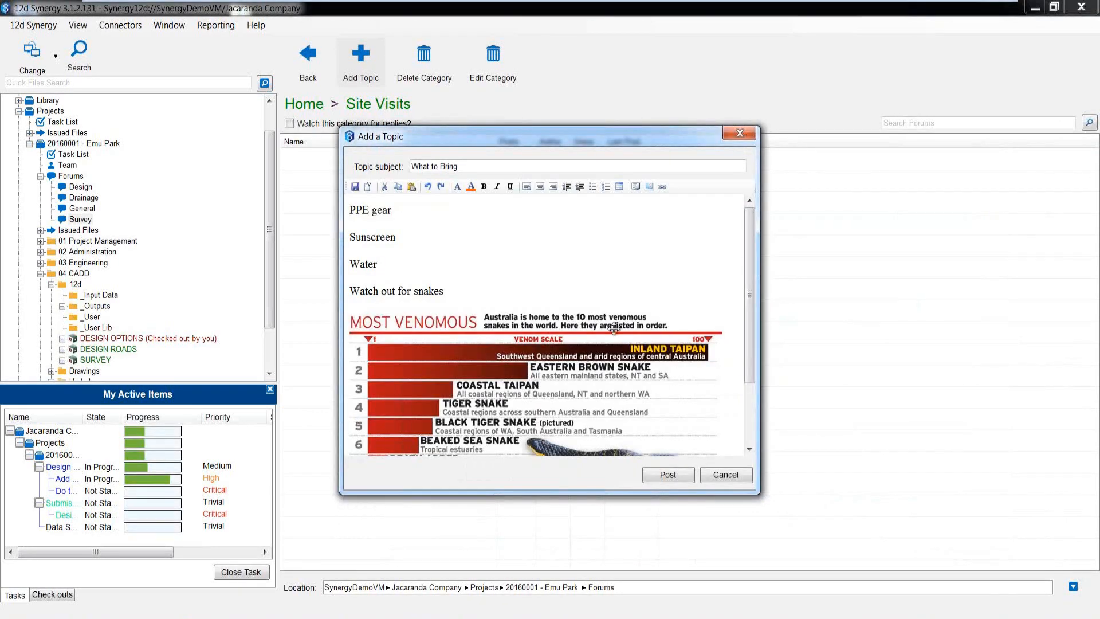
click(663, 478)
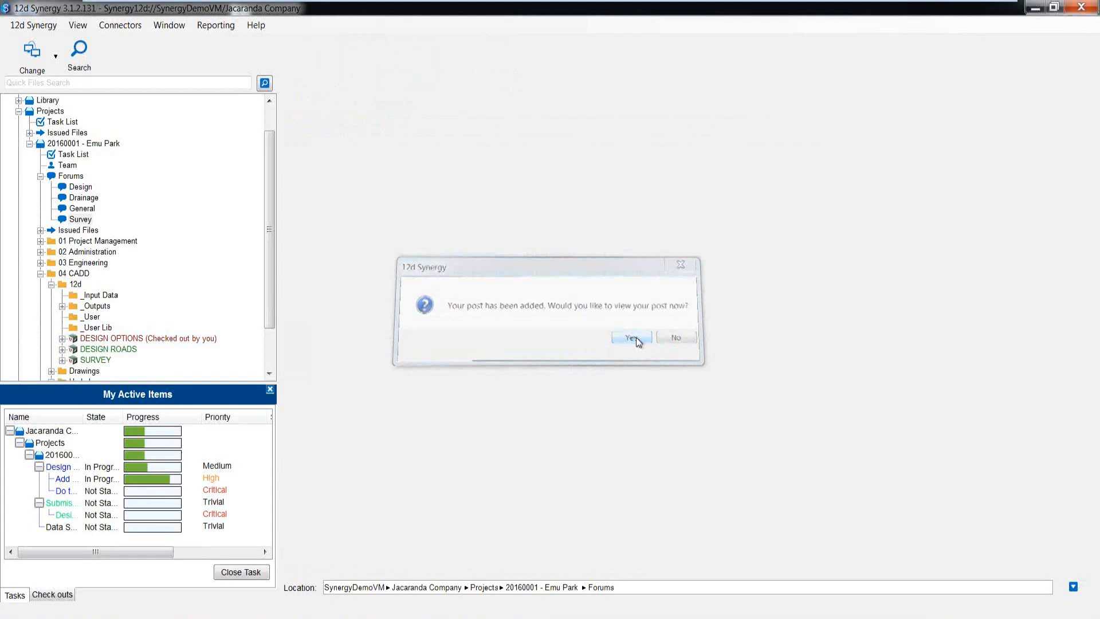
click(632, 339)
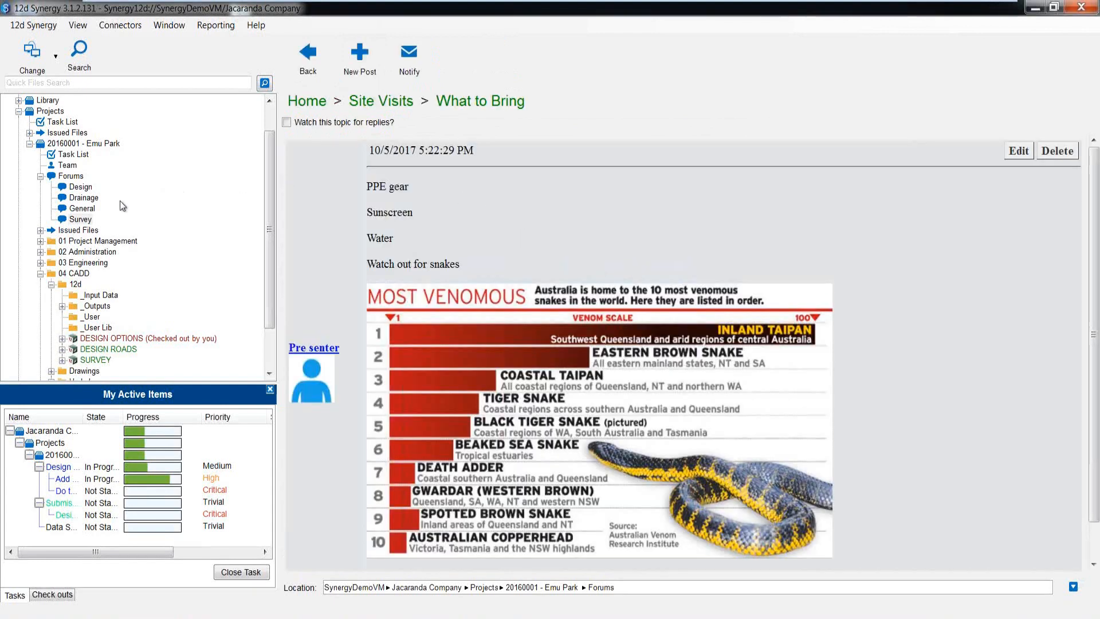
Start a new topic with the subject "Safety Induction" in the General forum's Occupational Health and Safety category.
click(82, 208)
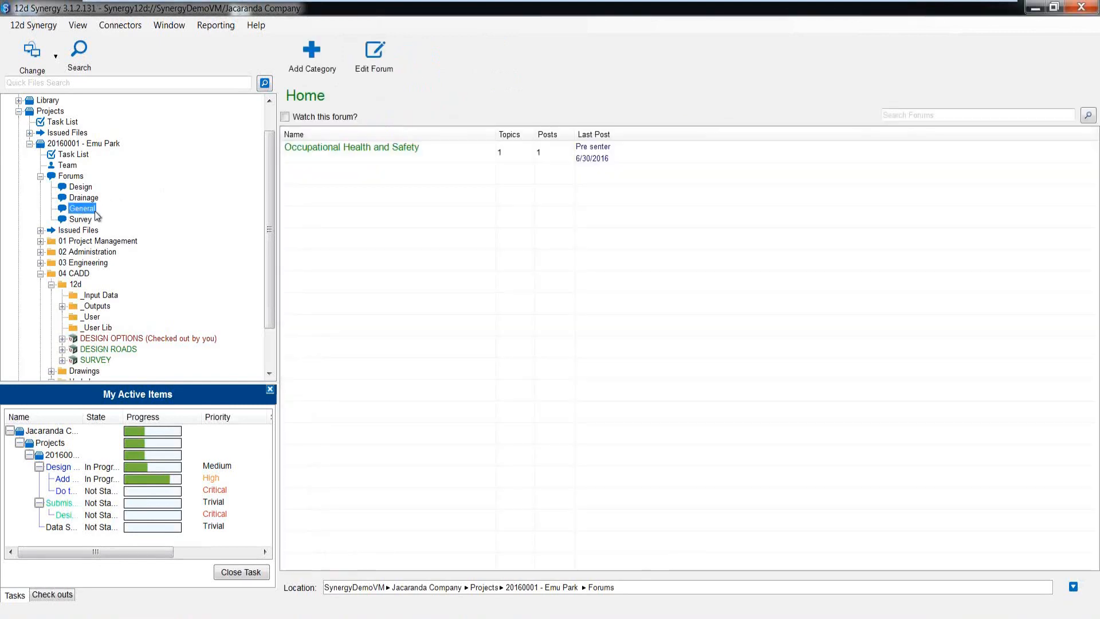
click(373, 149)
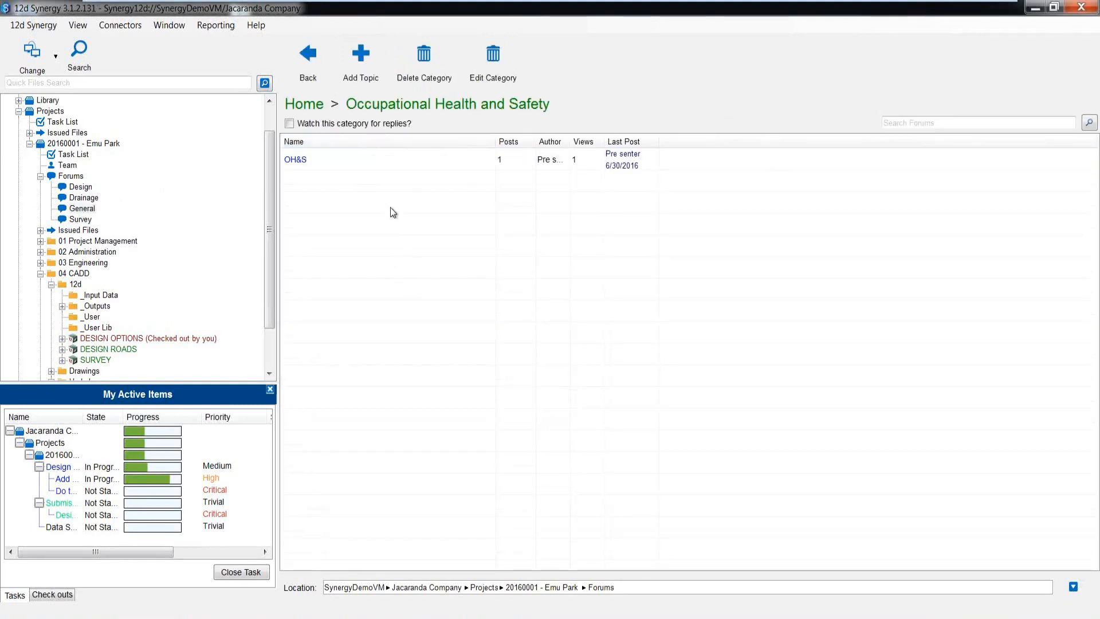
click(370, 78)
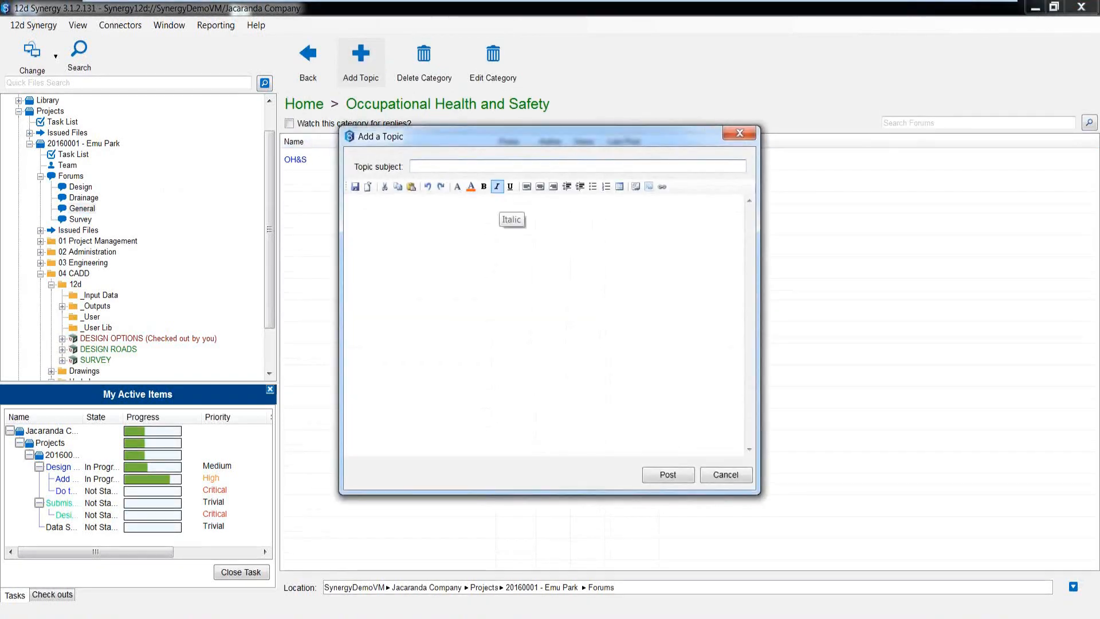
text(Safety Induction)
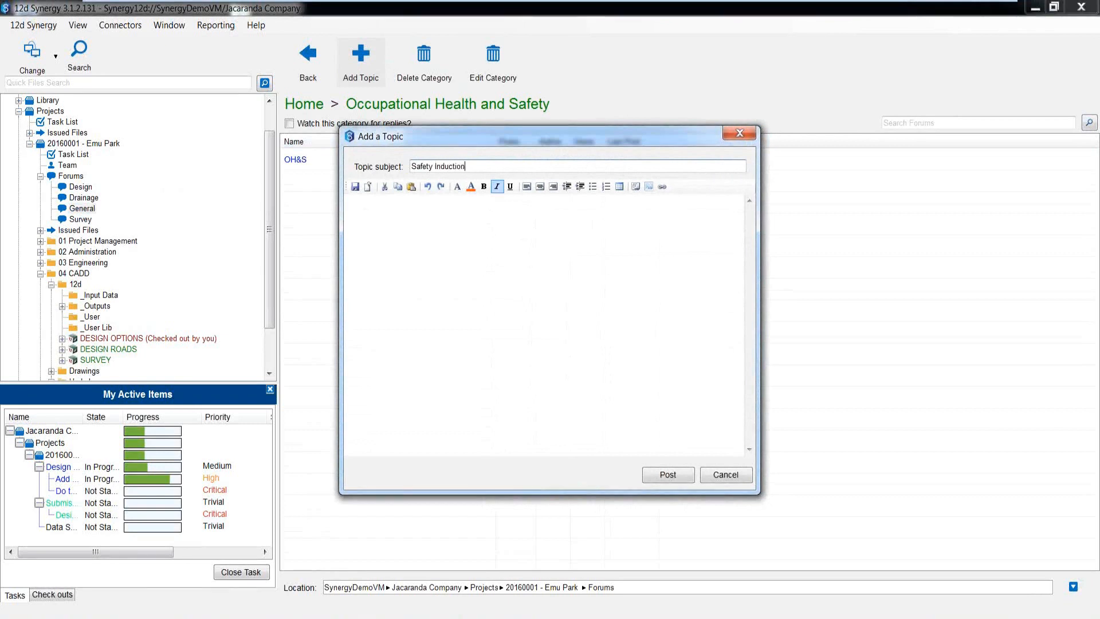
Insert a link named "Safety" to the project's 06 Safety folder in the topic body, and post and view the topic.
click(488, 225)
click(662, 187)
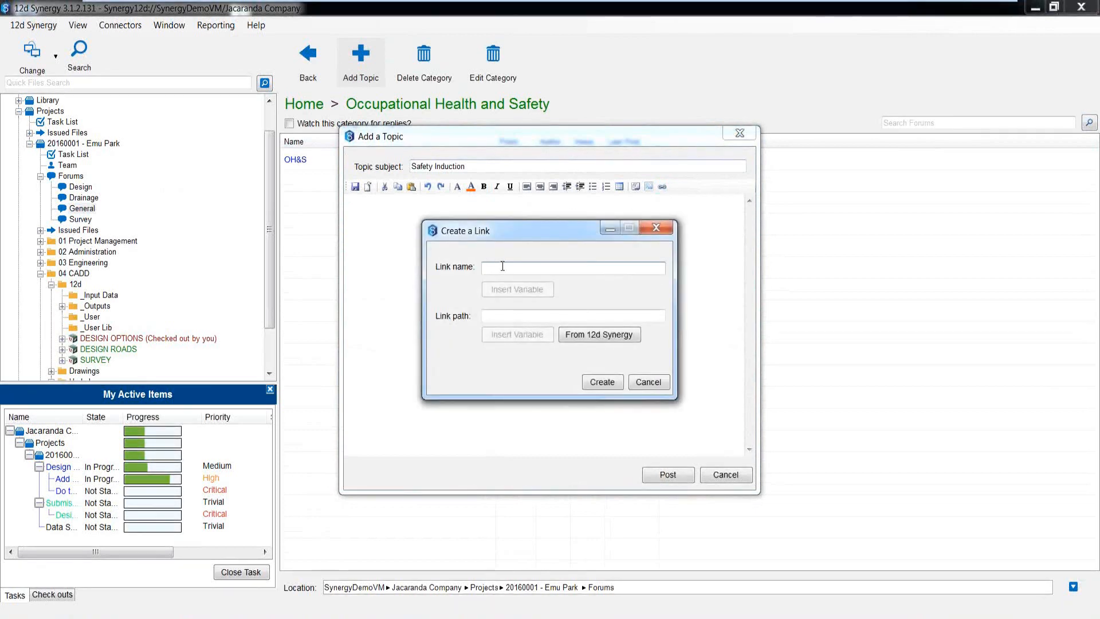
text(Safety)
click(504, 316)
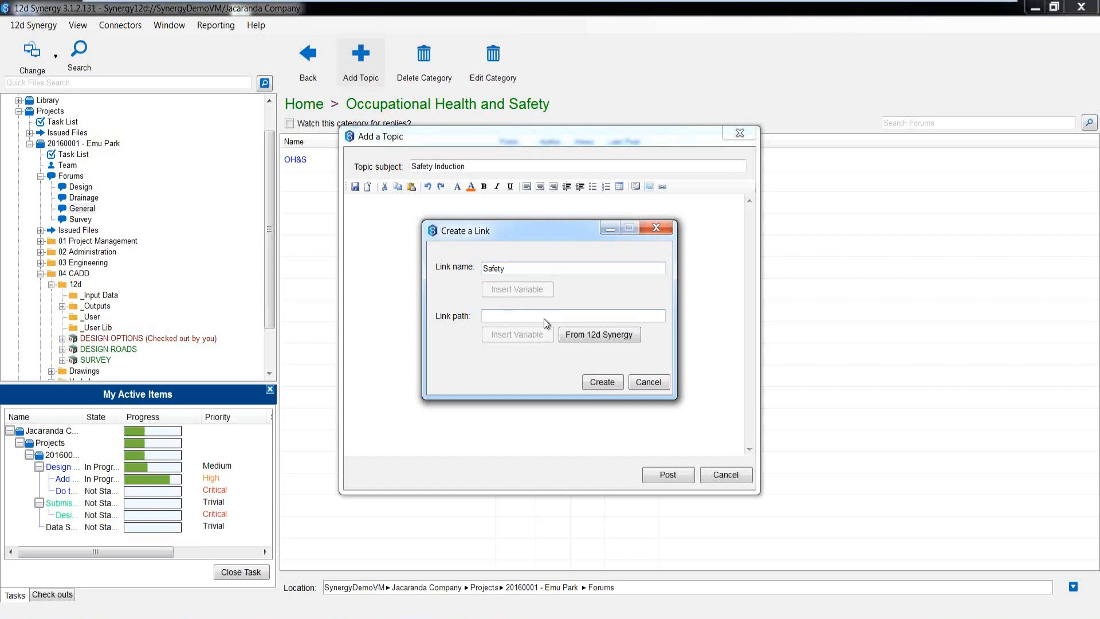
click(597, 335)
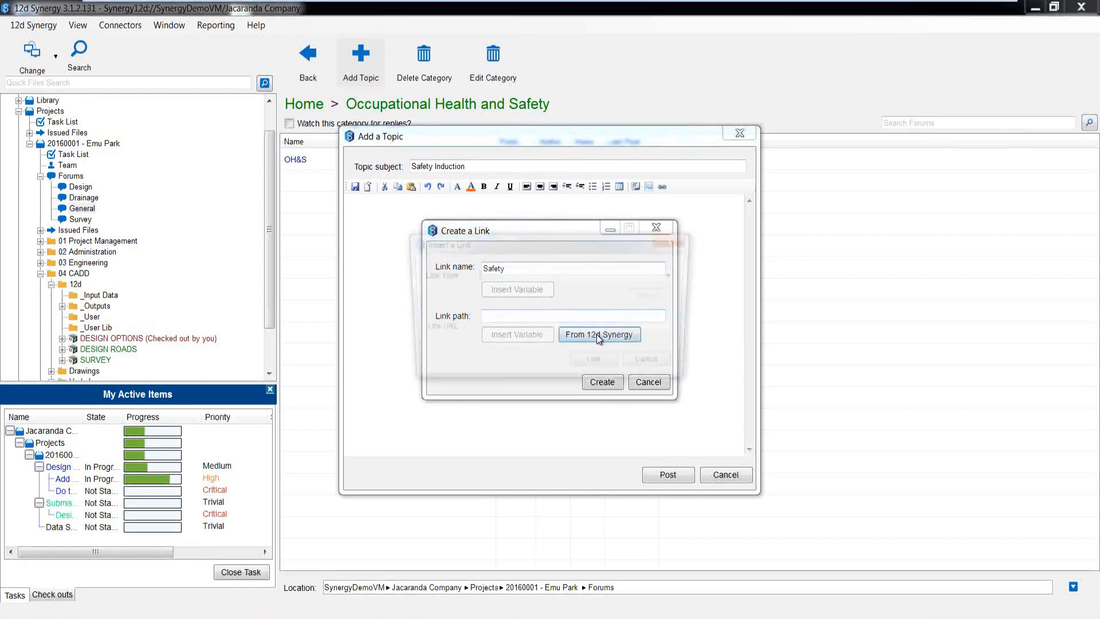
click(676, 276)
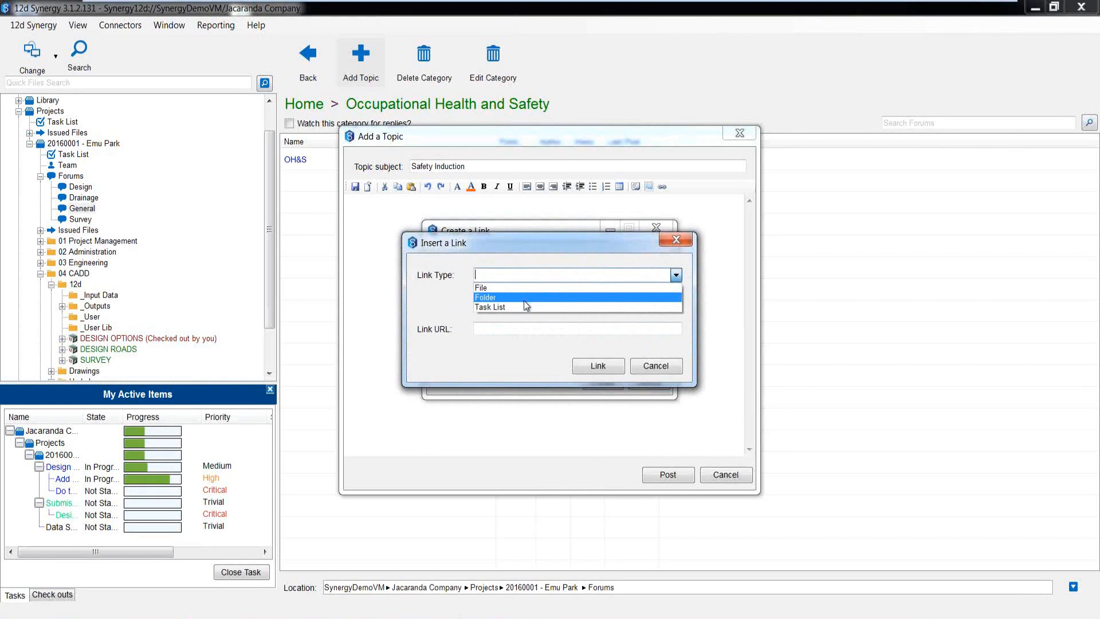
click(486, 298)
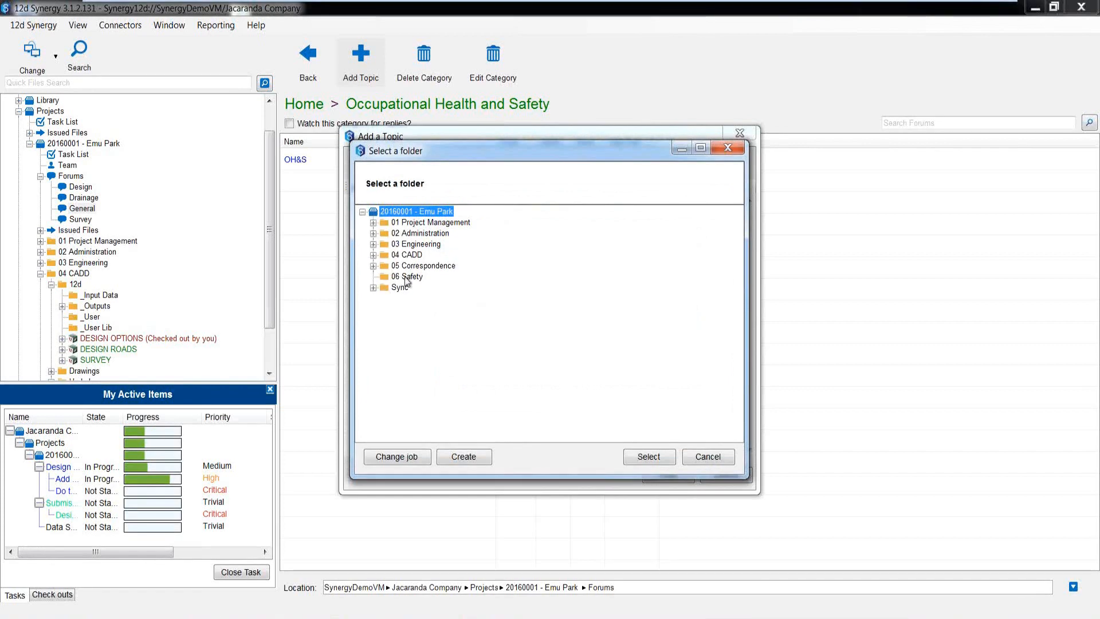
click(406, 277)
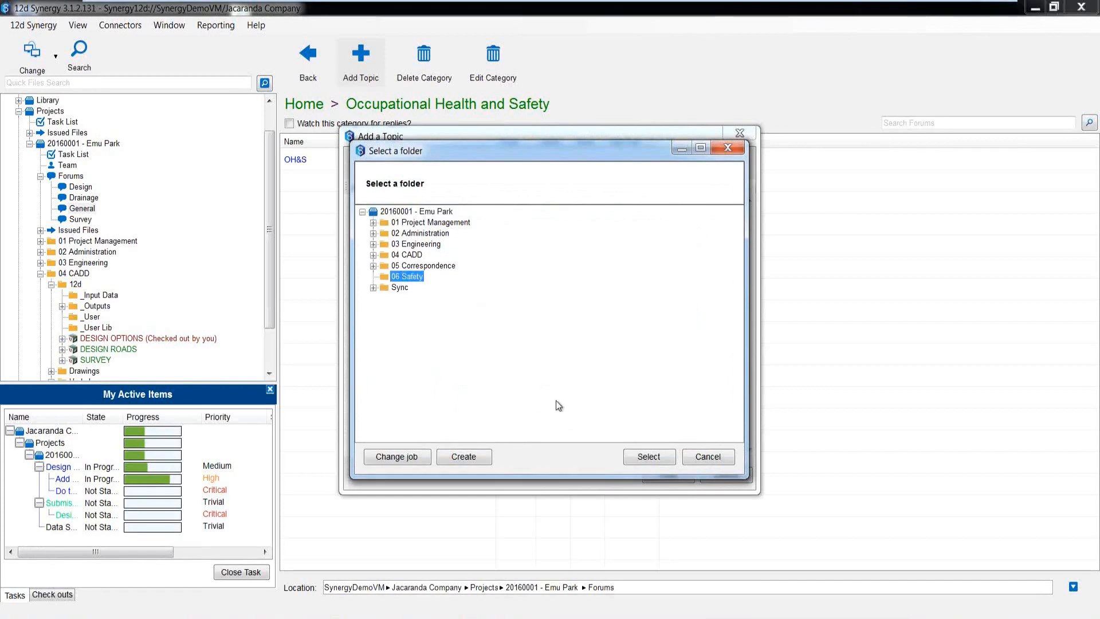
click(642, 459)
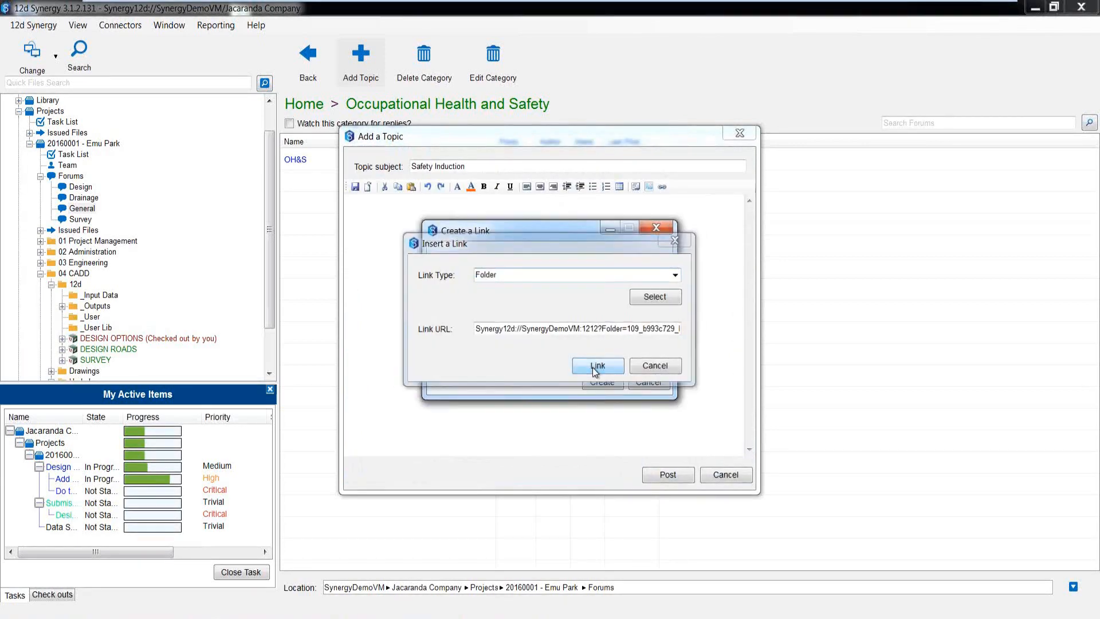
click(596, 367)
click(600, 382)
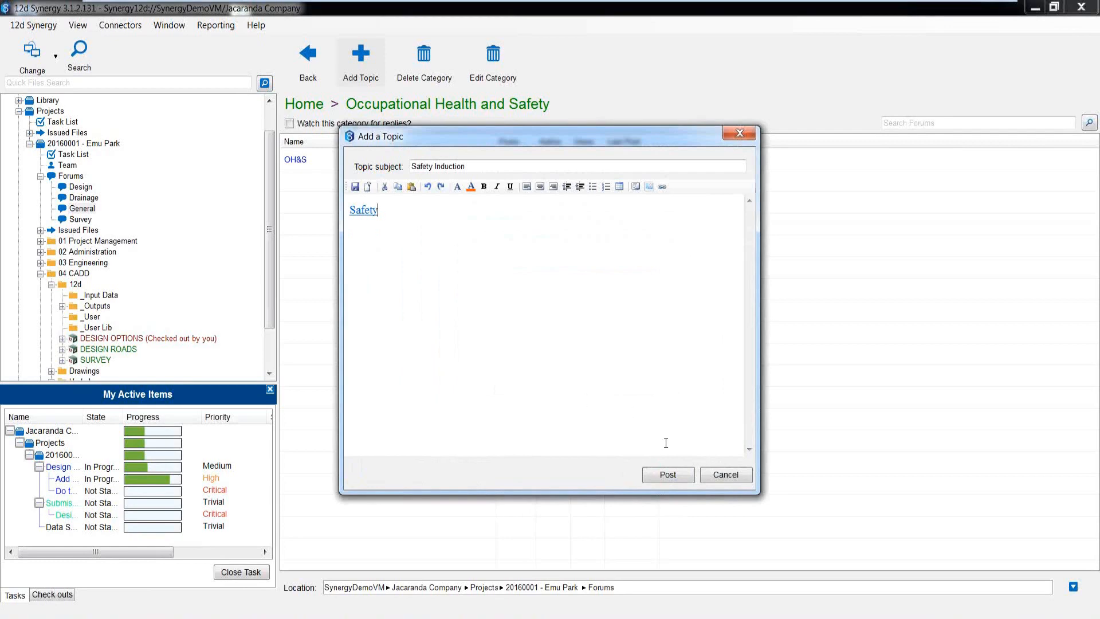
click(671, 479)
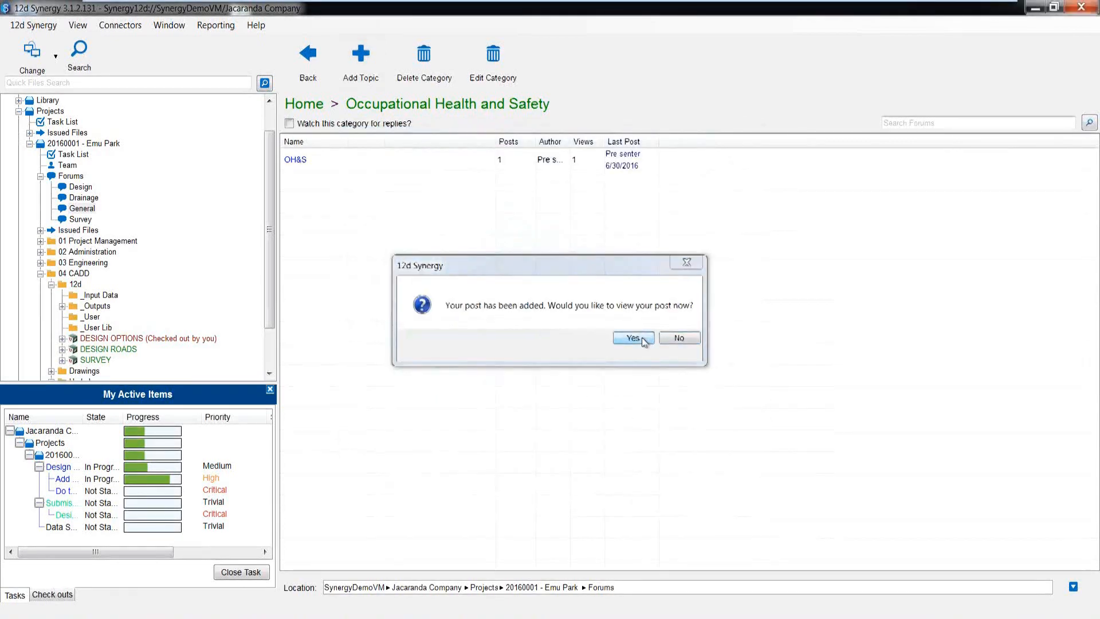
click(642, 337)
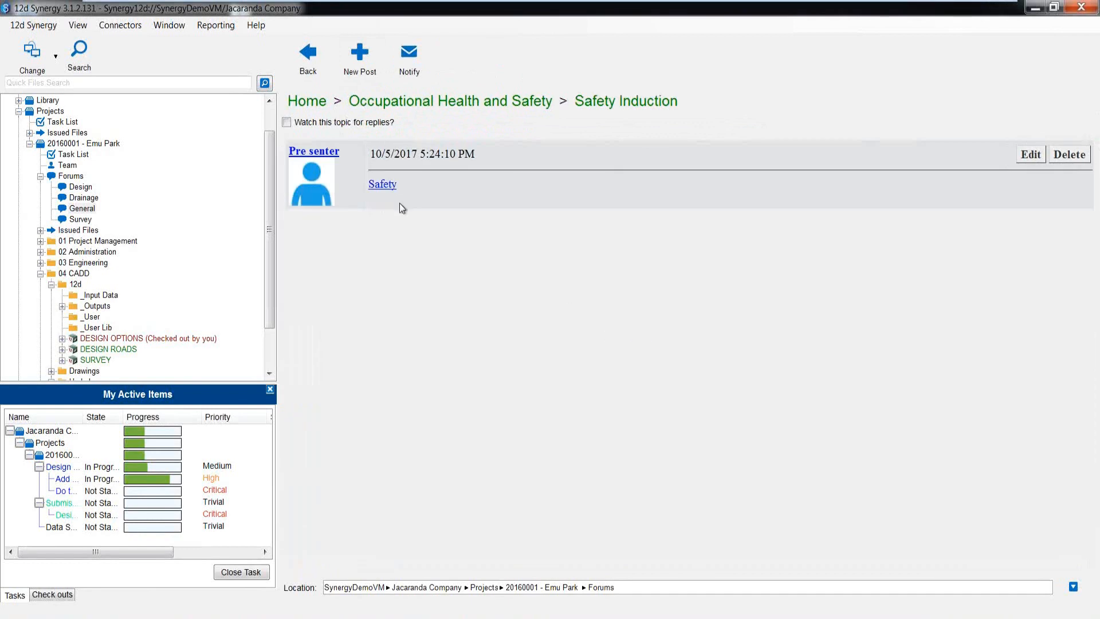
Choose the four contacts listed directly below The Client in the full contact search as recipients of the Safety Induction topic notification.
click(410, 60)
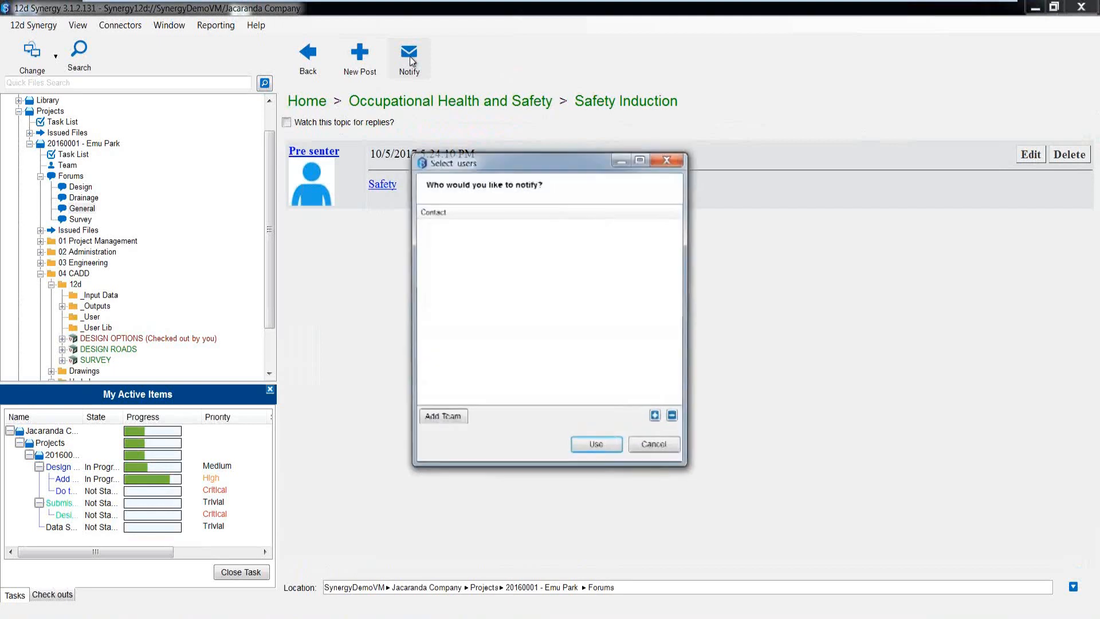
click(657, 418)
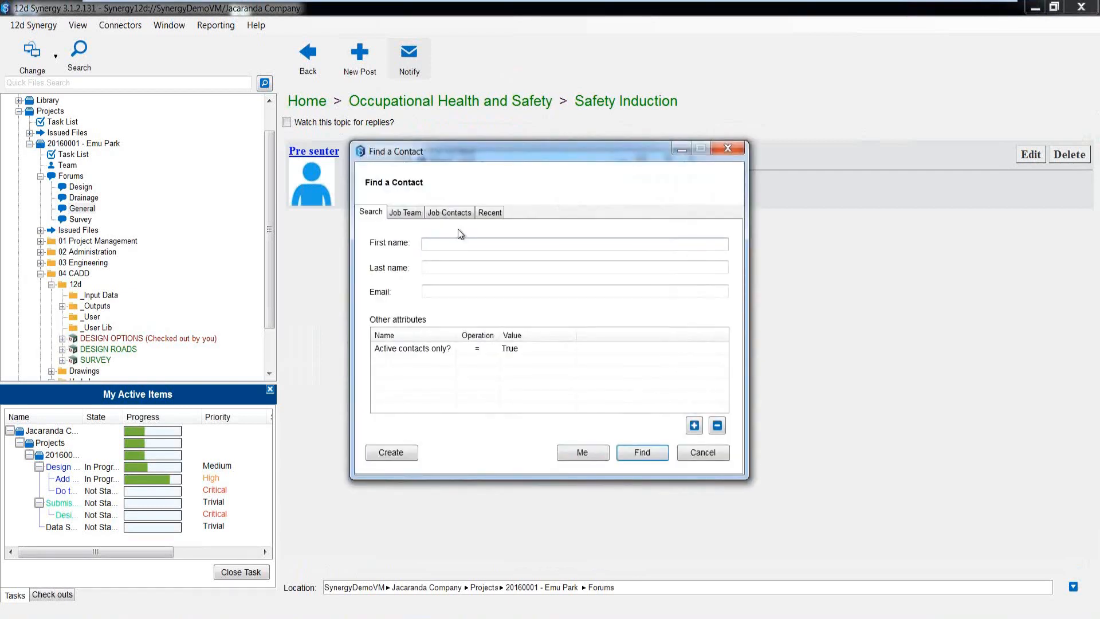
click(407, 212)
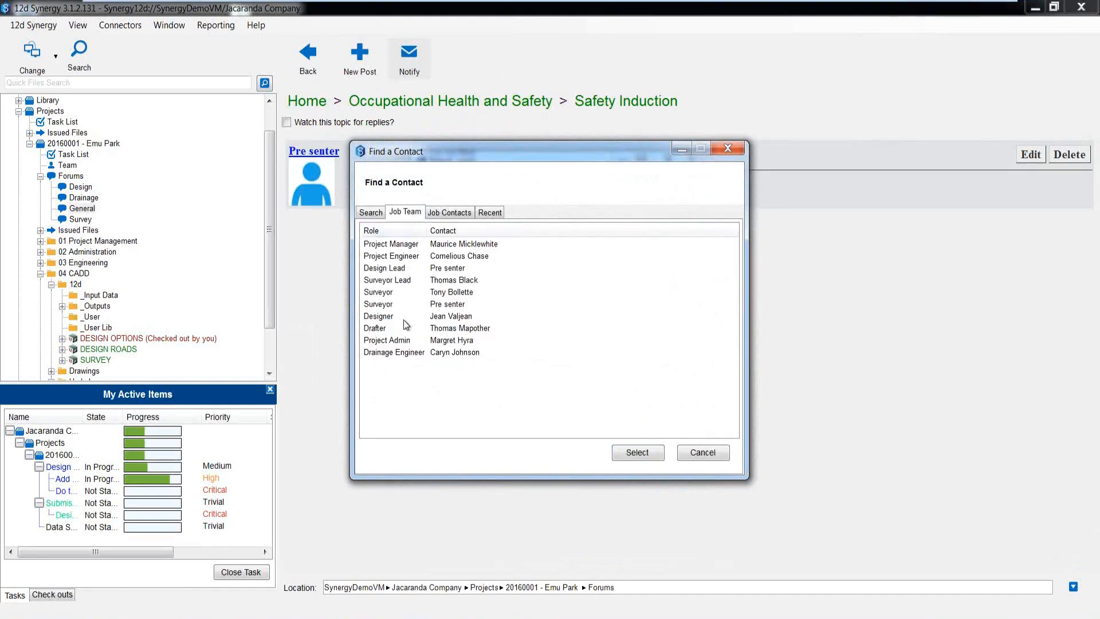
click(448, 213)
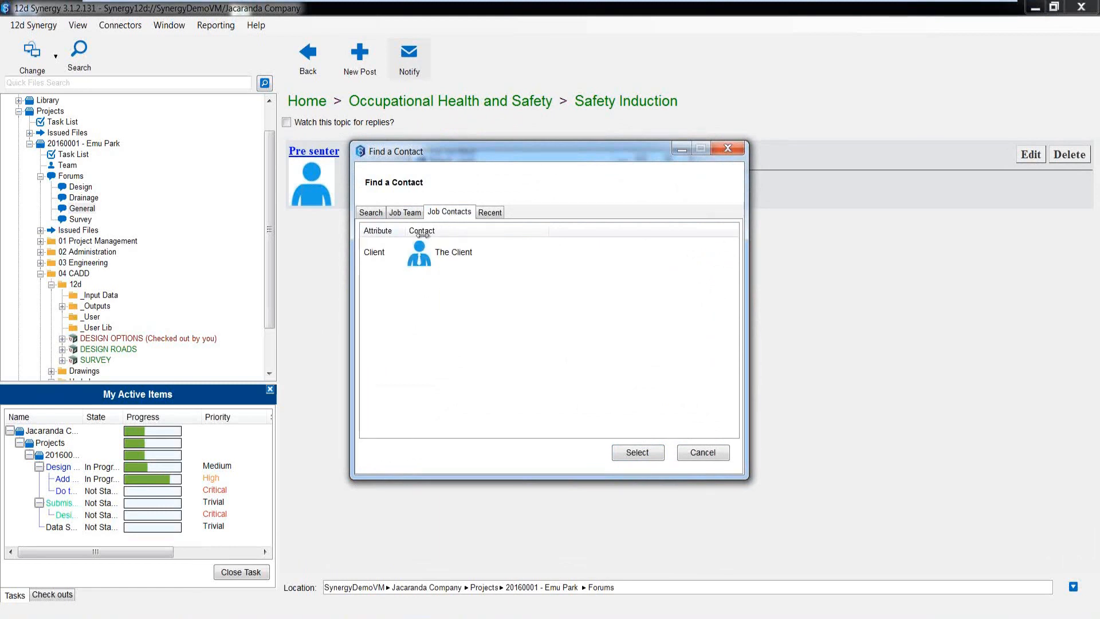
click(375, 213)
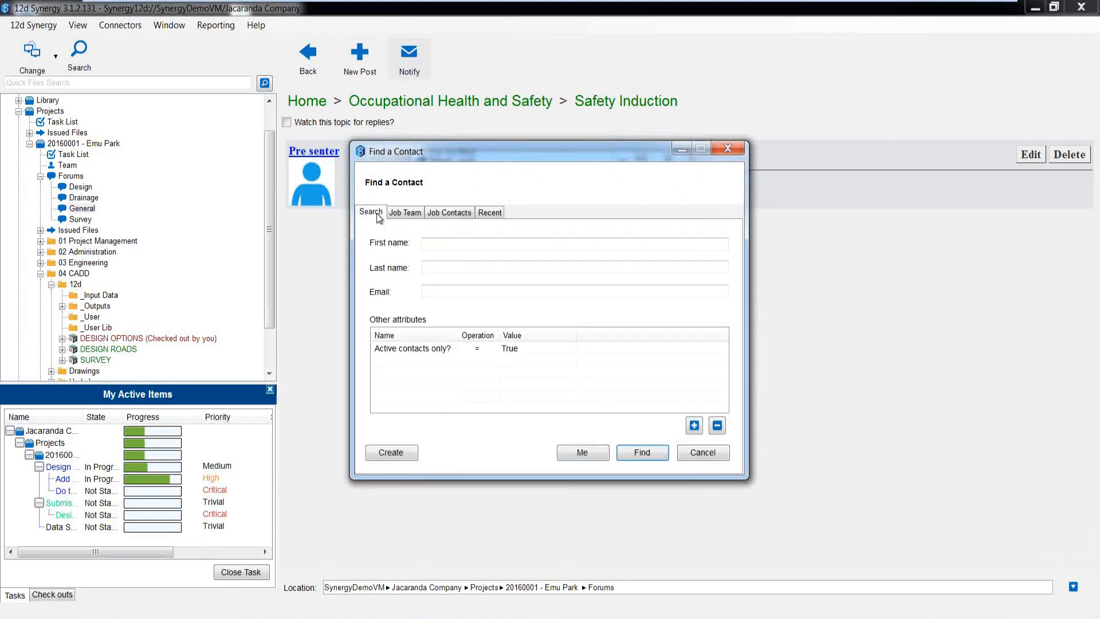
click(643, 453)
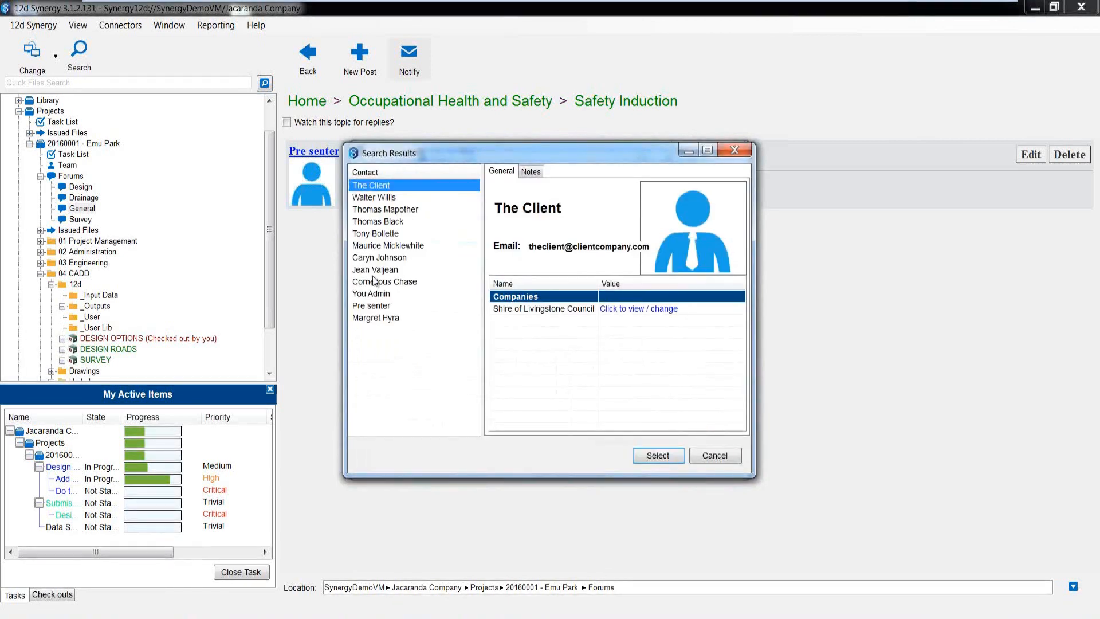
click(377, 200)
shift+click(379, 233)
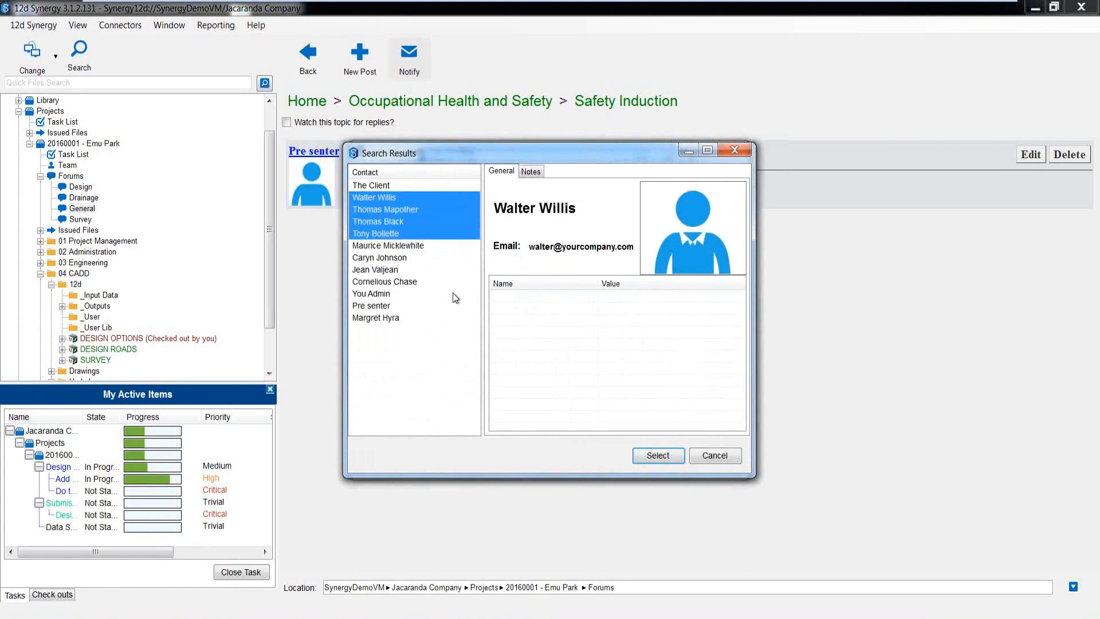
click(645, 454)
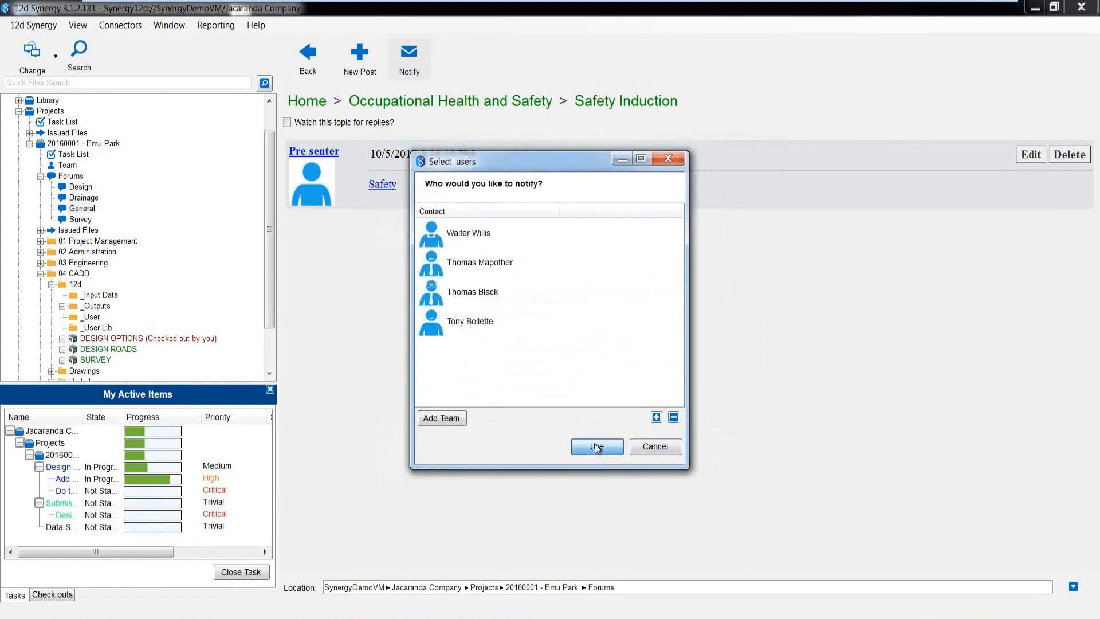
click(595, 445)
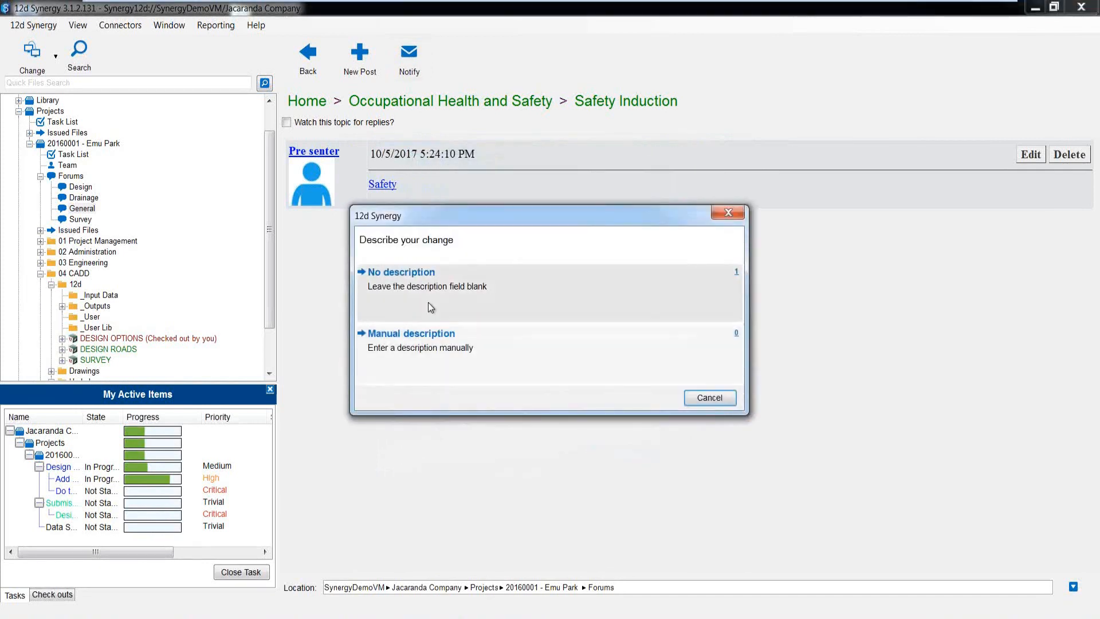
Send the topic notification with the manual description "Please read and reply".
click(424, 343)
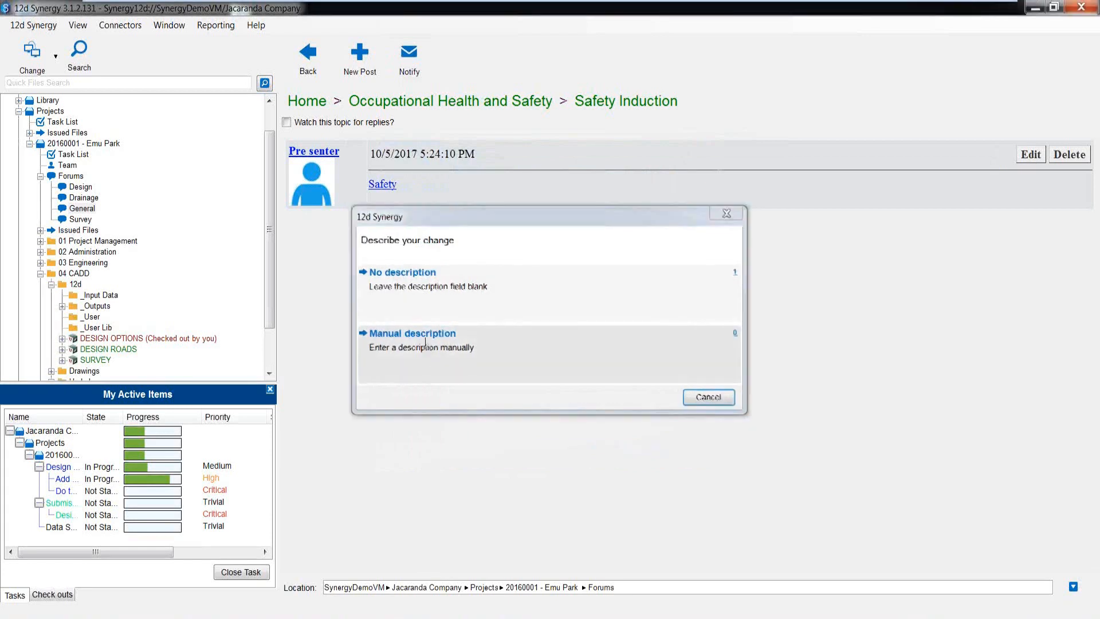
text(Ple)
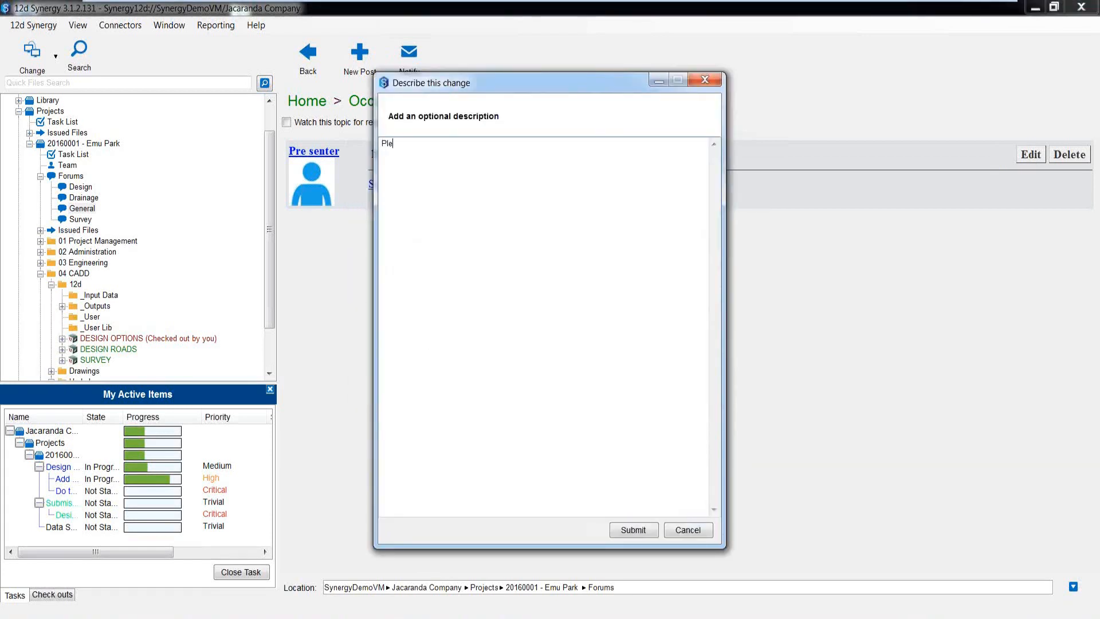
text(ase read and reply)
click(618, 532)
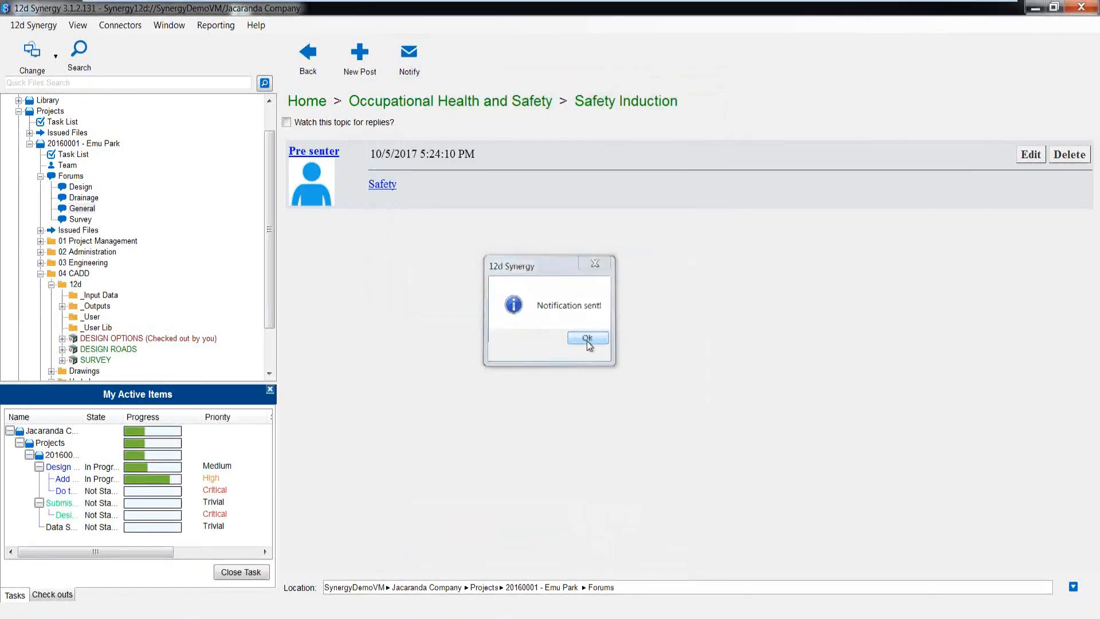
click(587, 341)
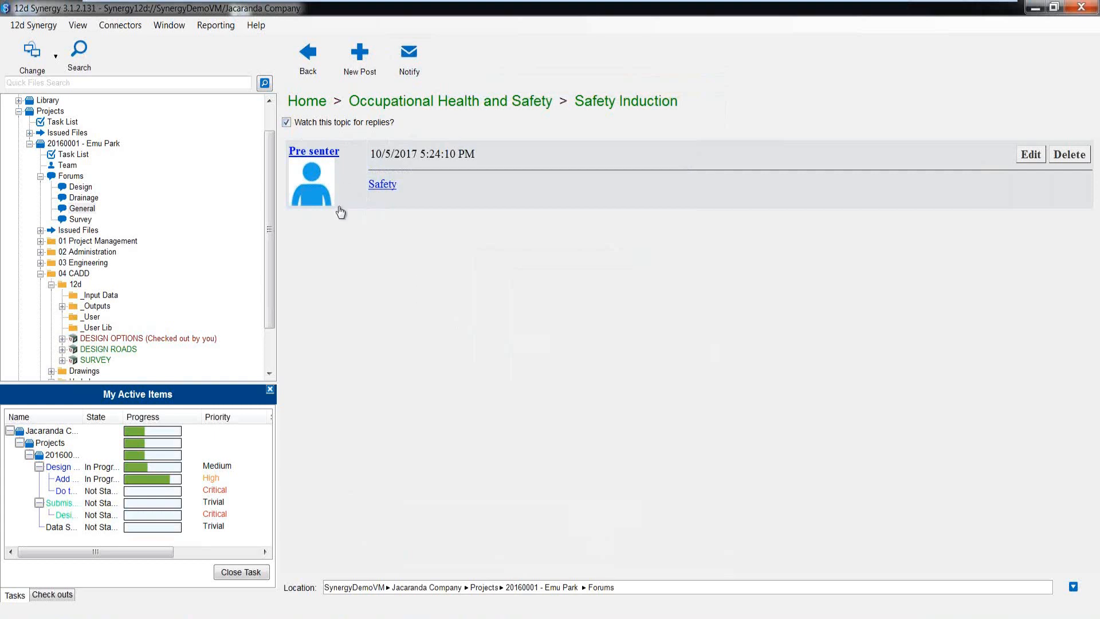
Follow the topic's Safety link and preview the site-inspection-report.doc and health-and-safety-checklist_site-visit.pdf files in the linked folder.
click(384, 185)
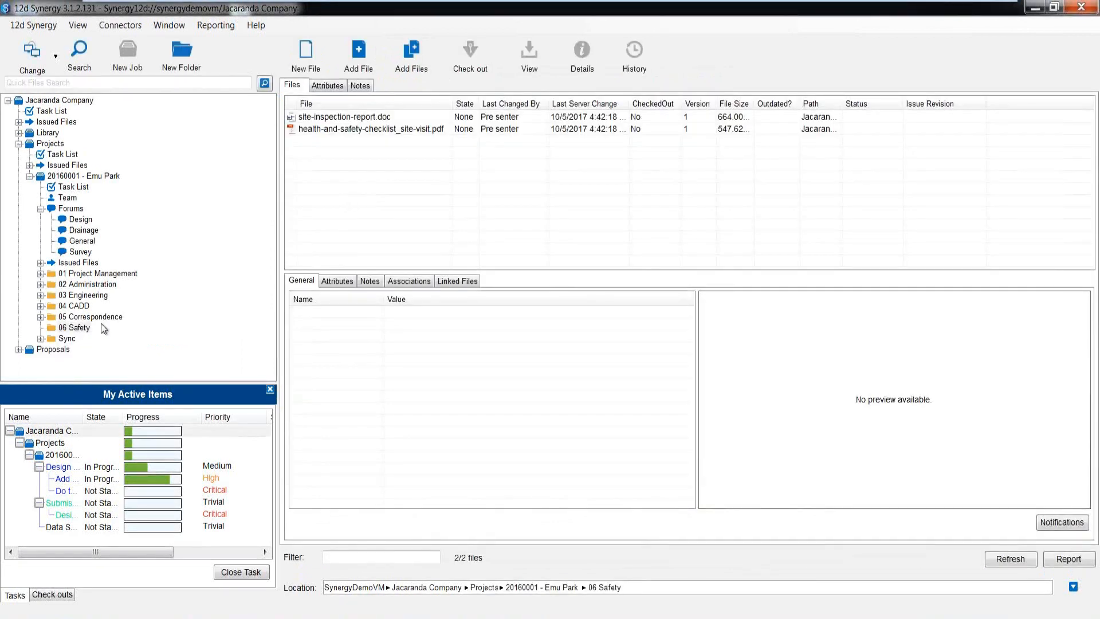
click(355, 117)
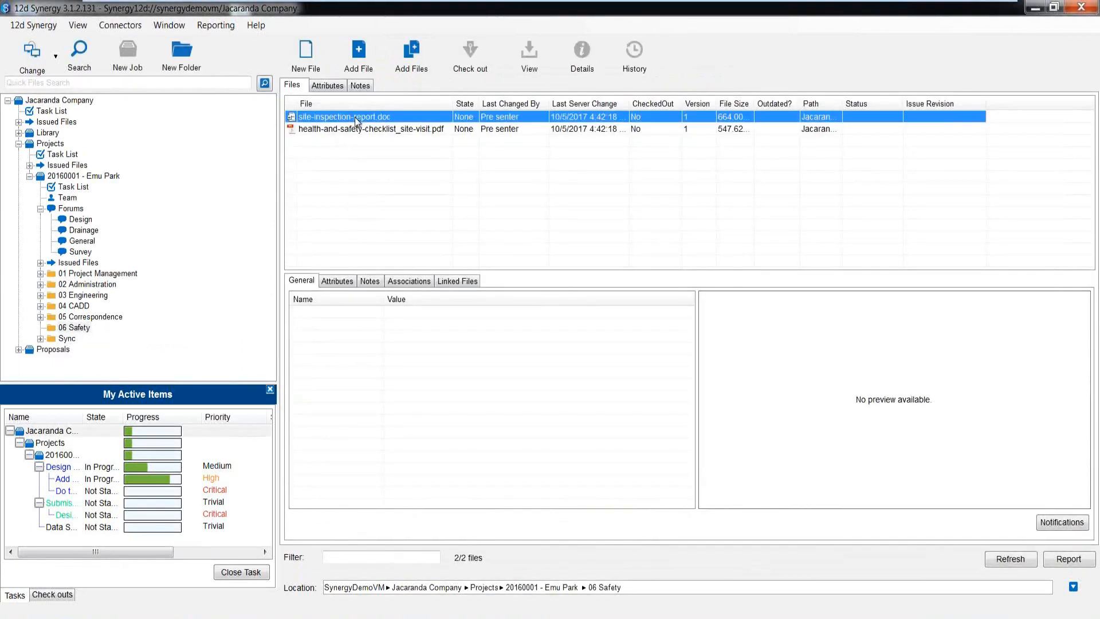
key(Down)
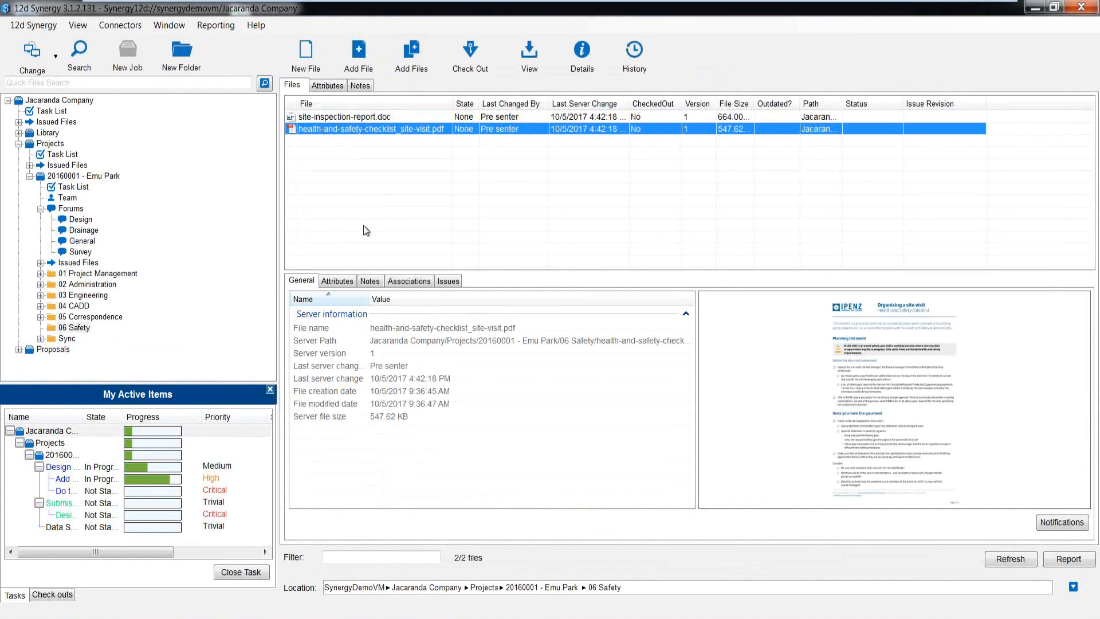
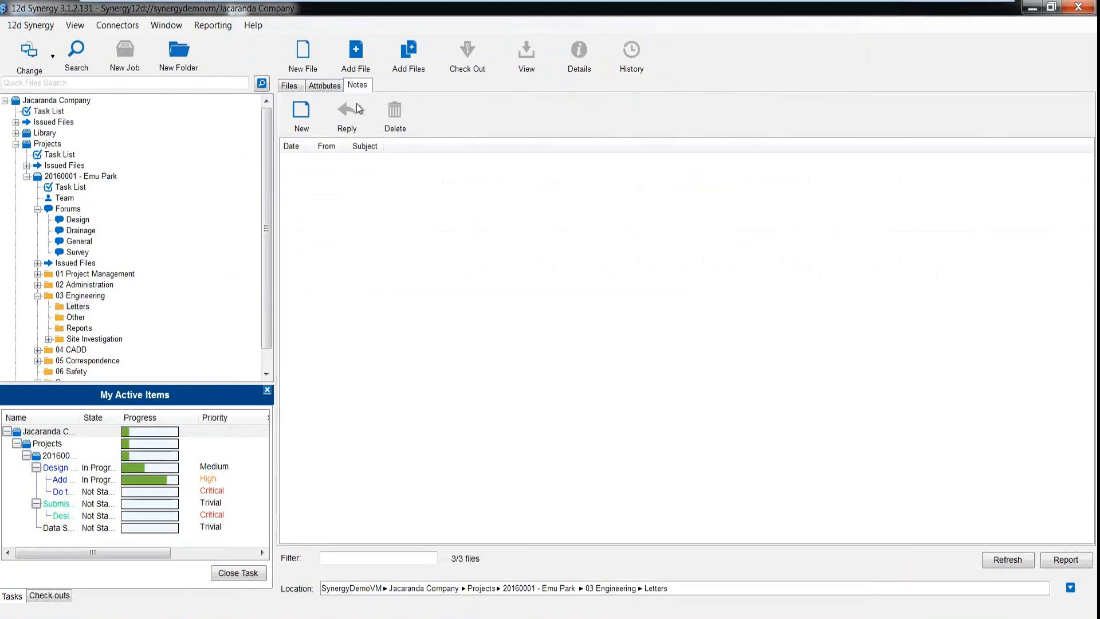
Start a new note on the file Client-001.docx in the 03 Engineering Letters folder with the subject "PHone Conversation - Client".
click(289, 86)
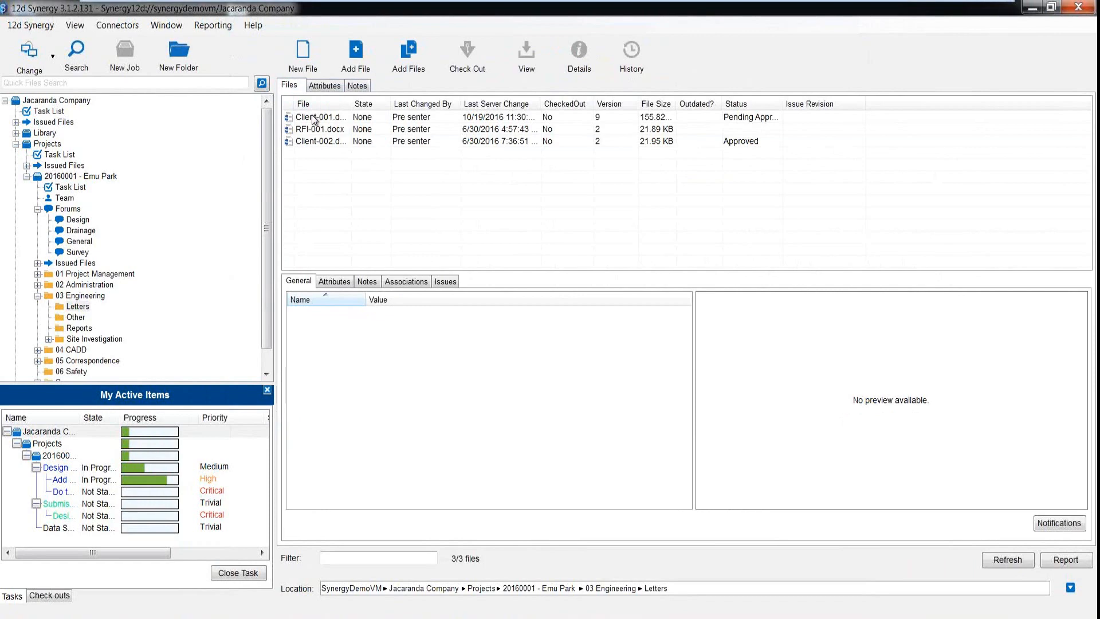
click(313, 116)
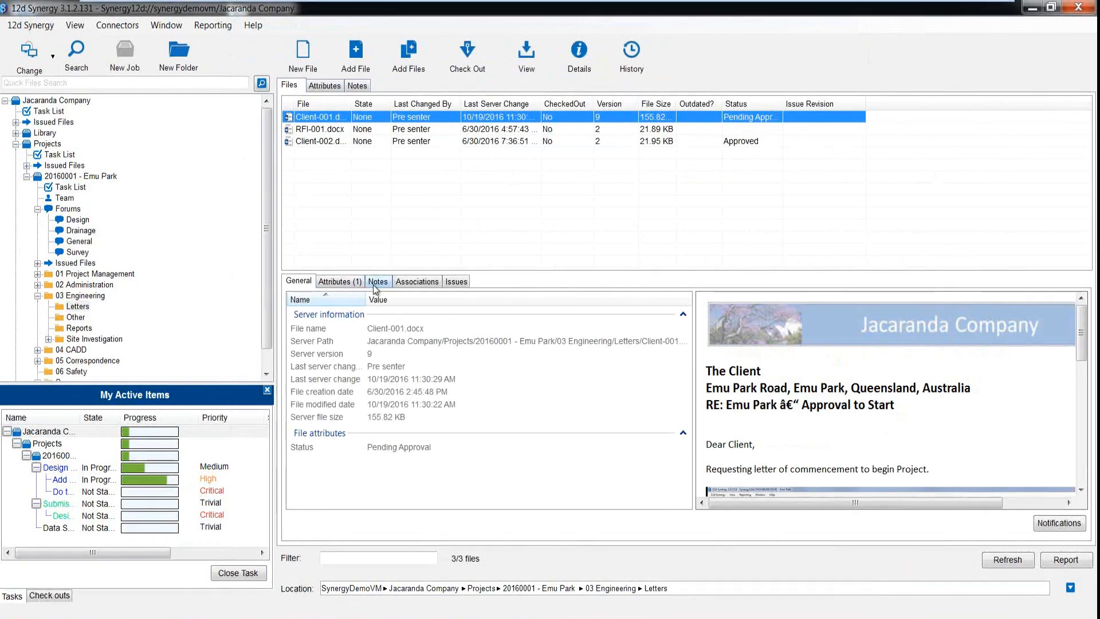
click(376, 282)
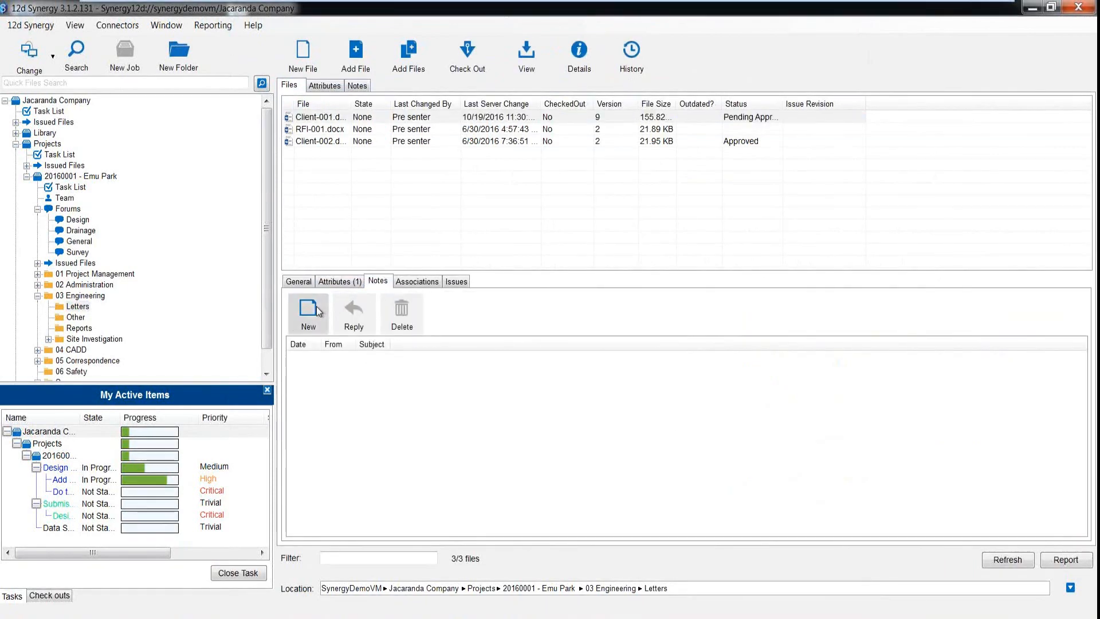
click(309, 313)
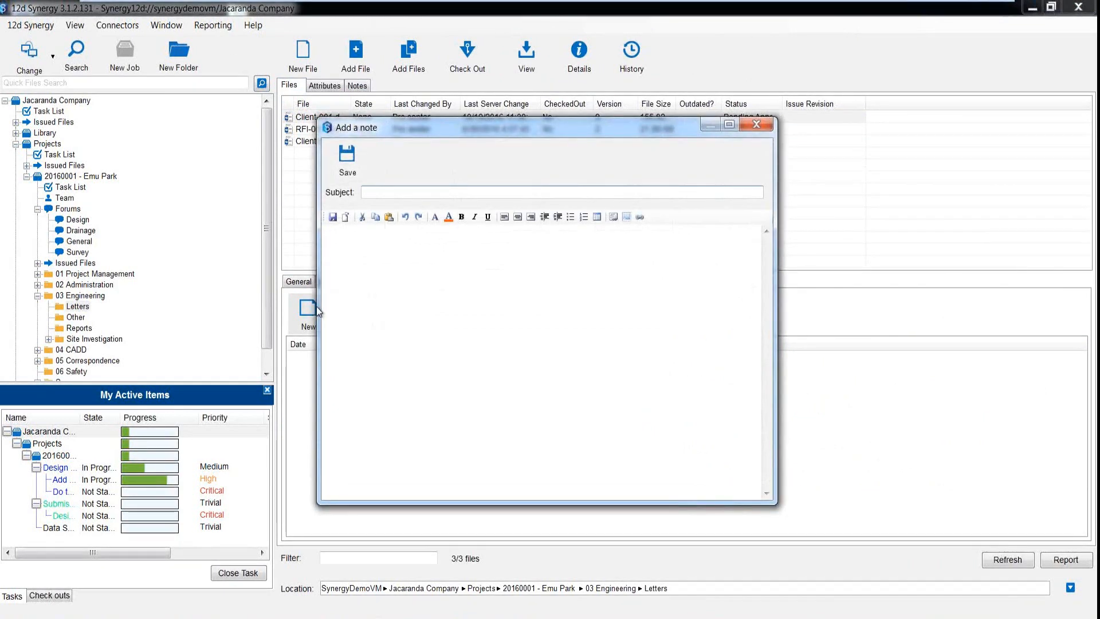
text(PHone Conversation - Client)
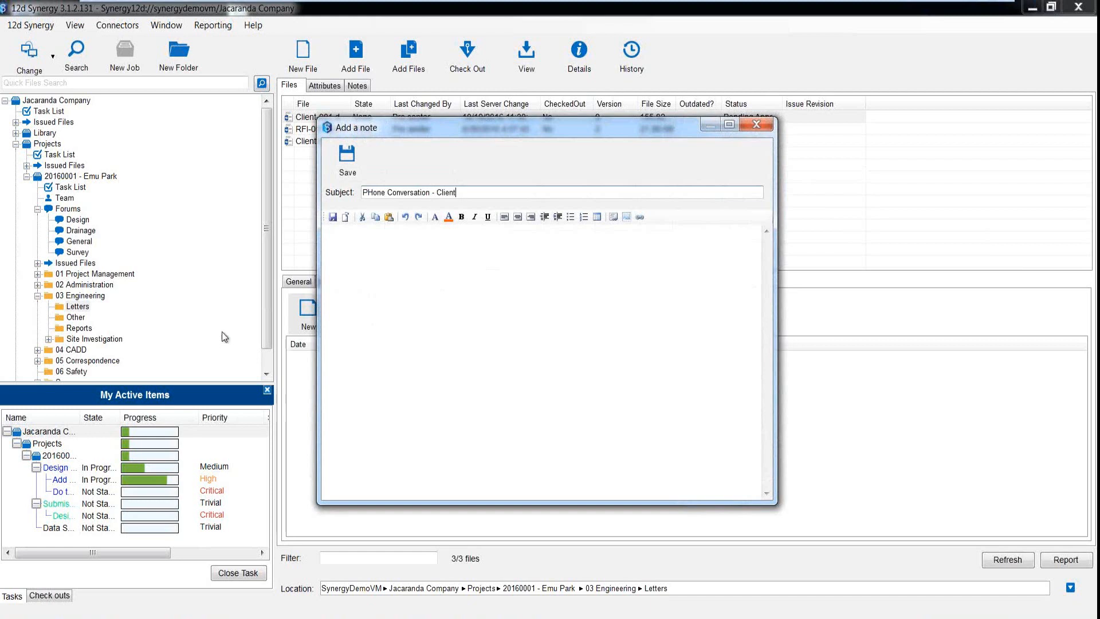
Write the note text "Include details of ...... as per phone call" and save the note.
click(338, 249)
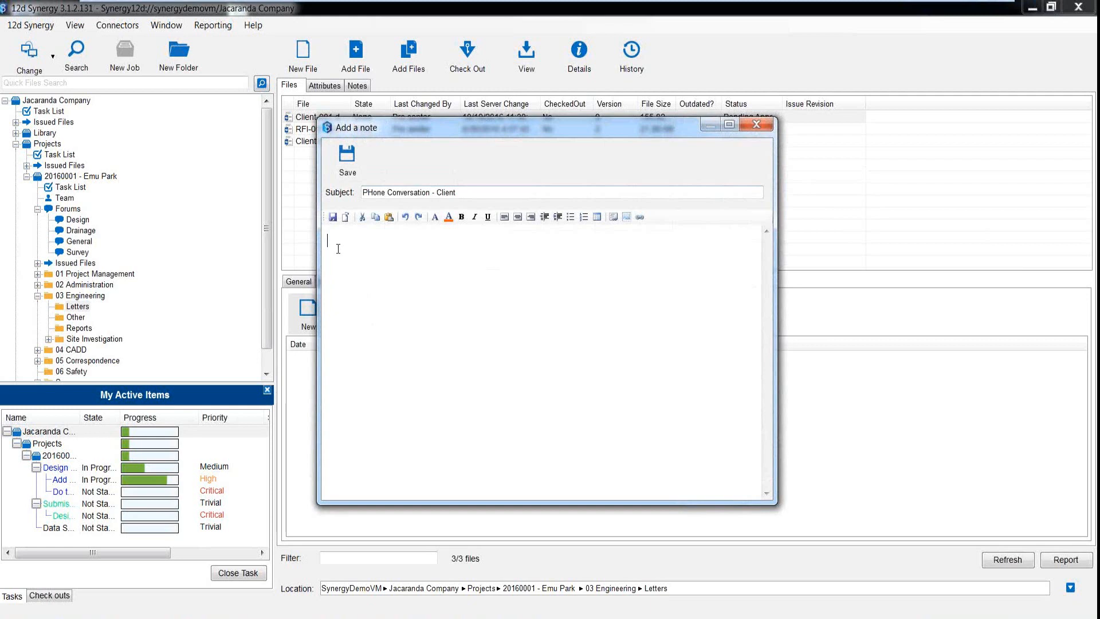
text(Include details of ...... as per )
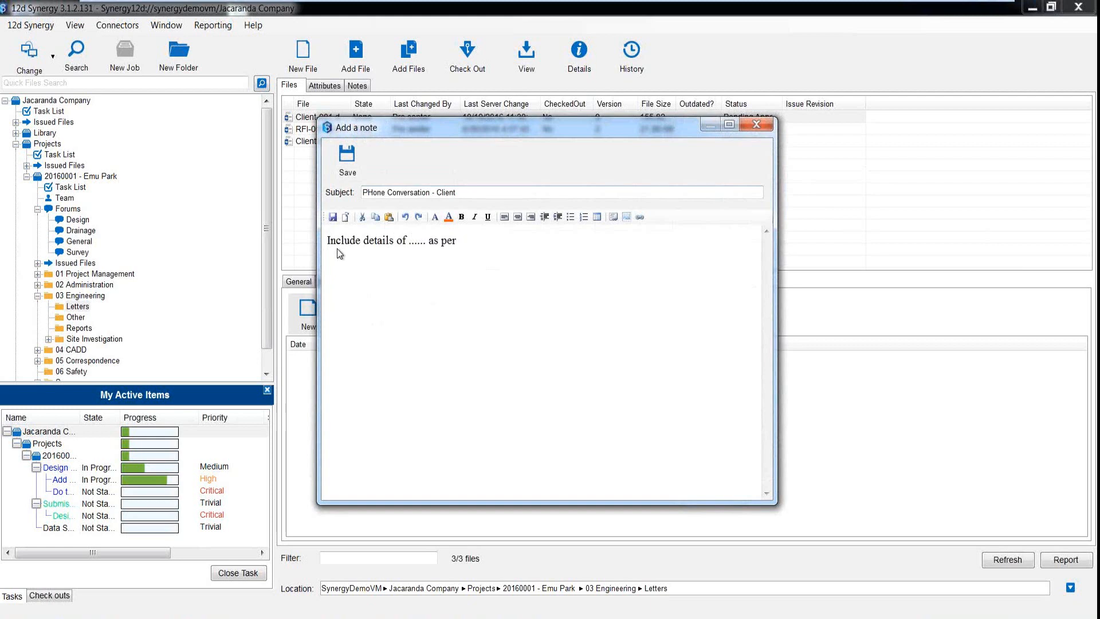
text(phone call)
click(349, 167)
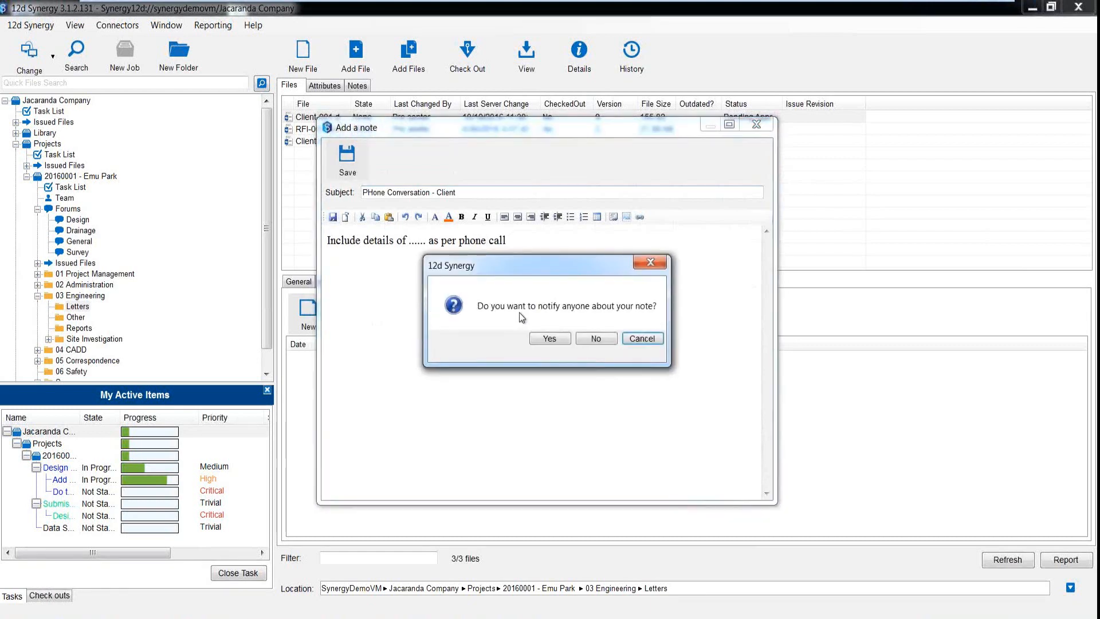
Notify the job team's Project Manager and the job contact The Client about the note.
click(549, 339)
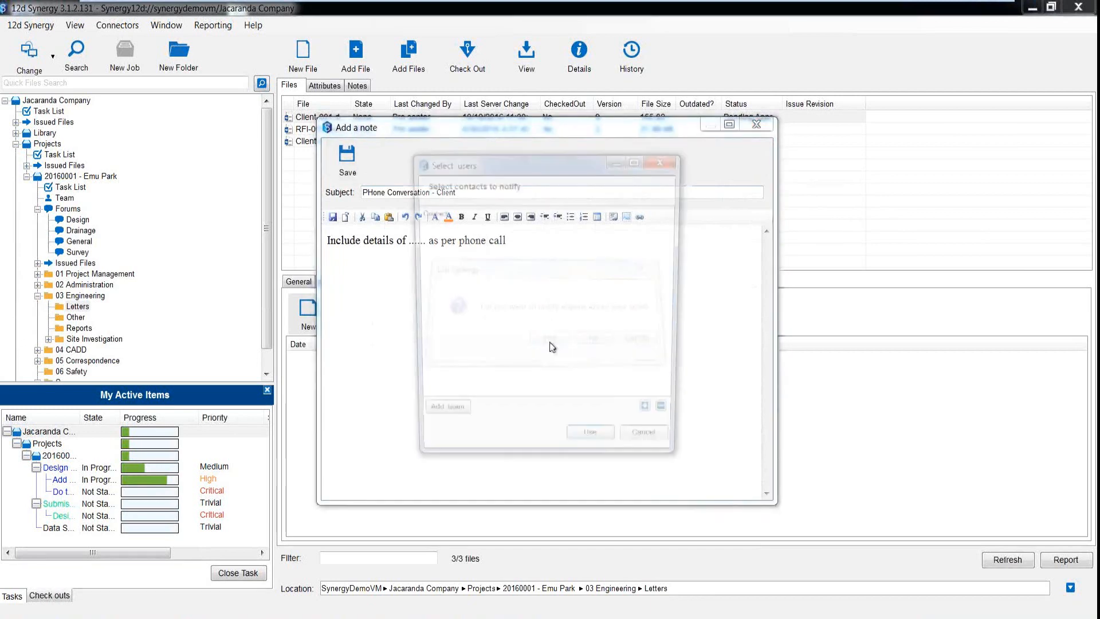
click(653, 418)
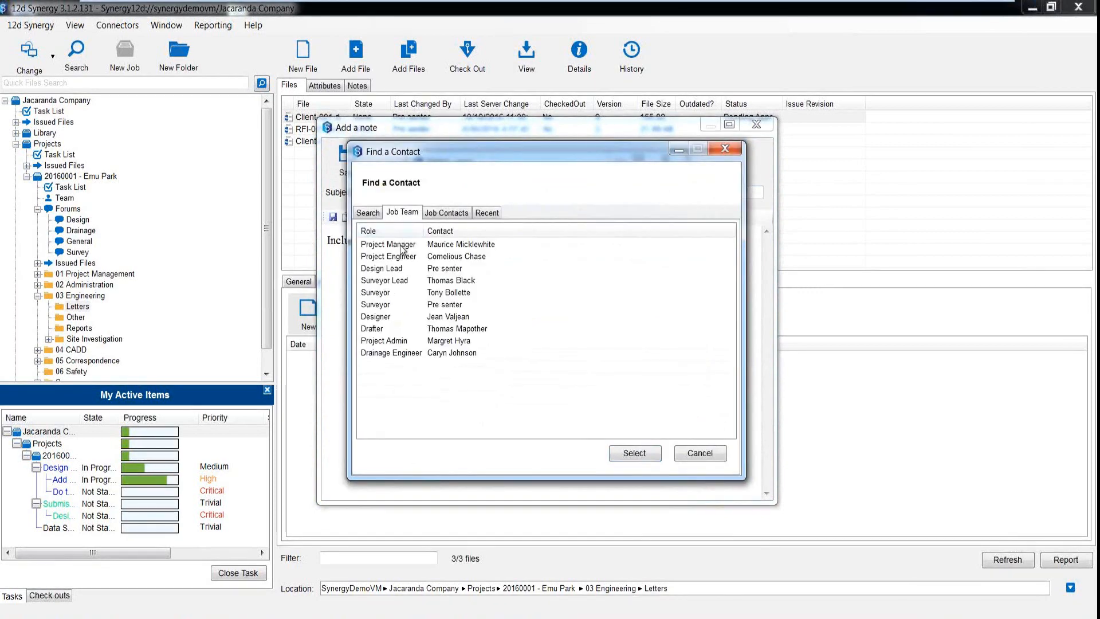
click(401, 246)
click(621, 453)
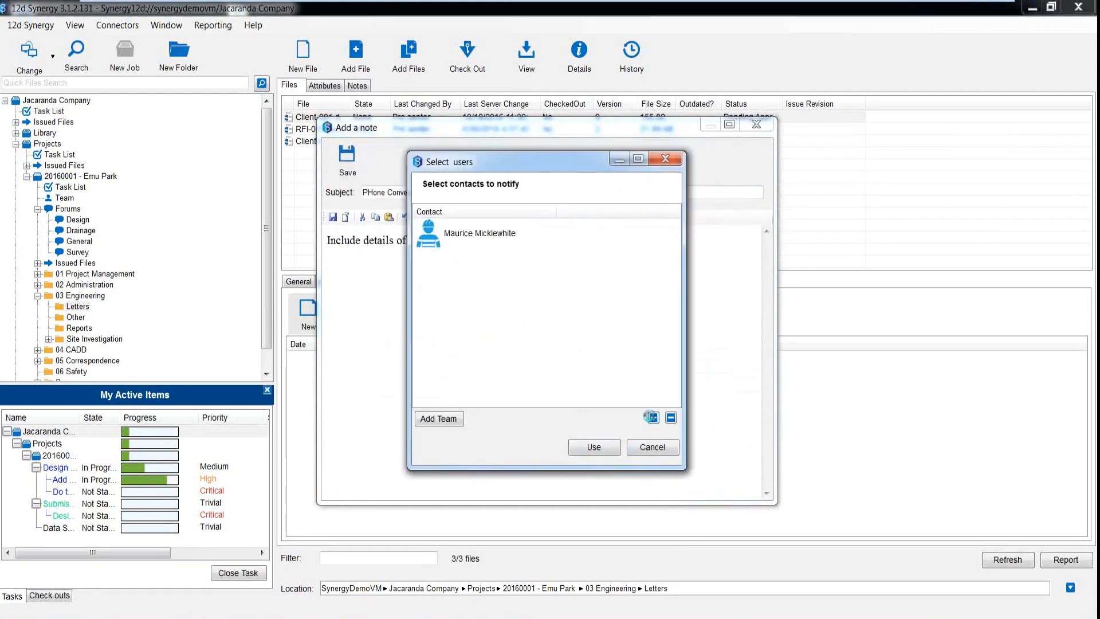
click(447, 212)
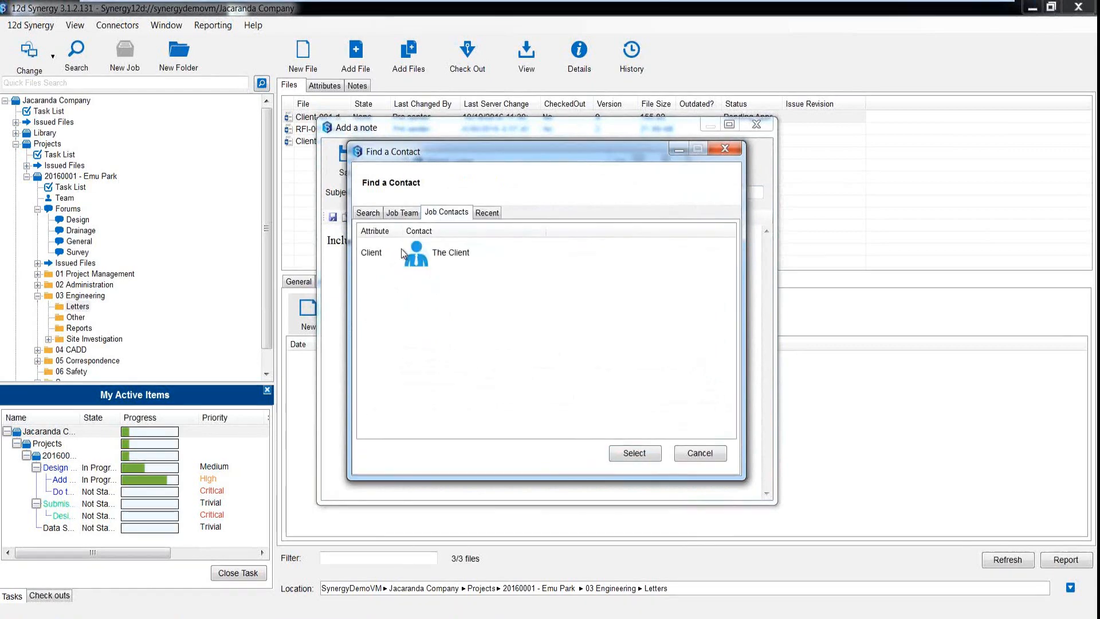
click(393, 260)
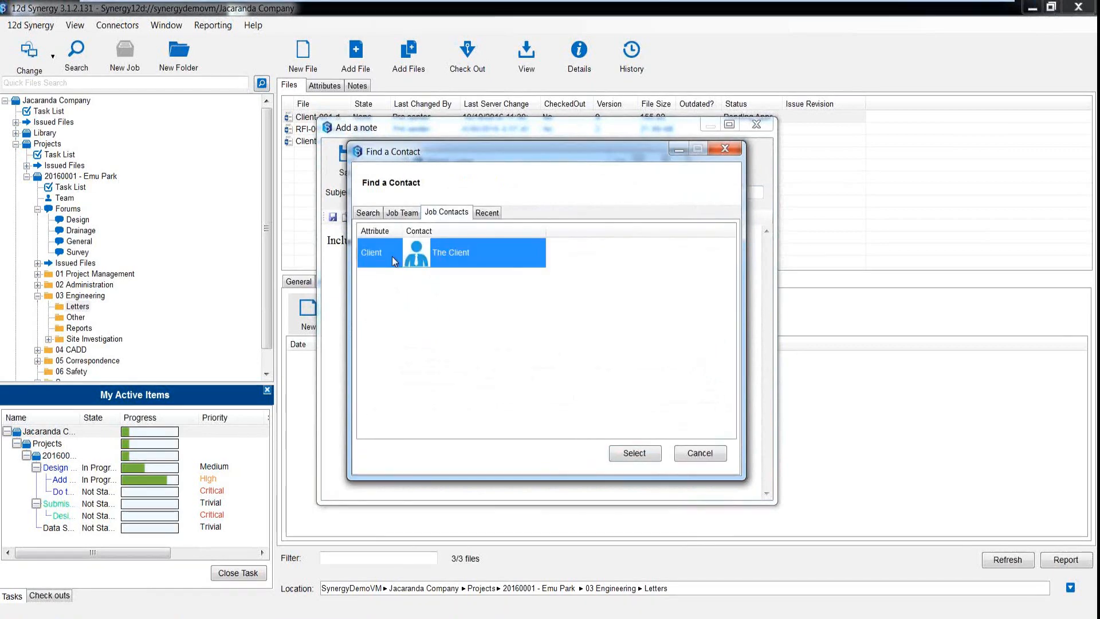
click(630, 462)
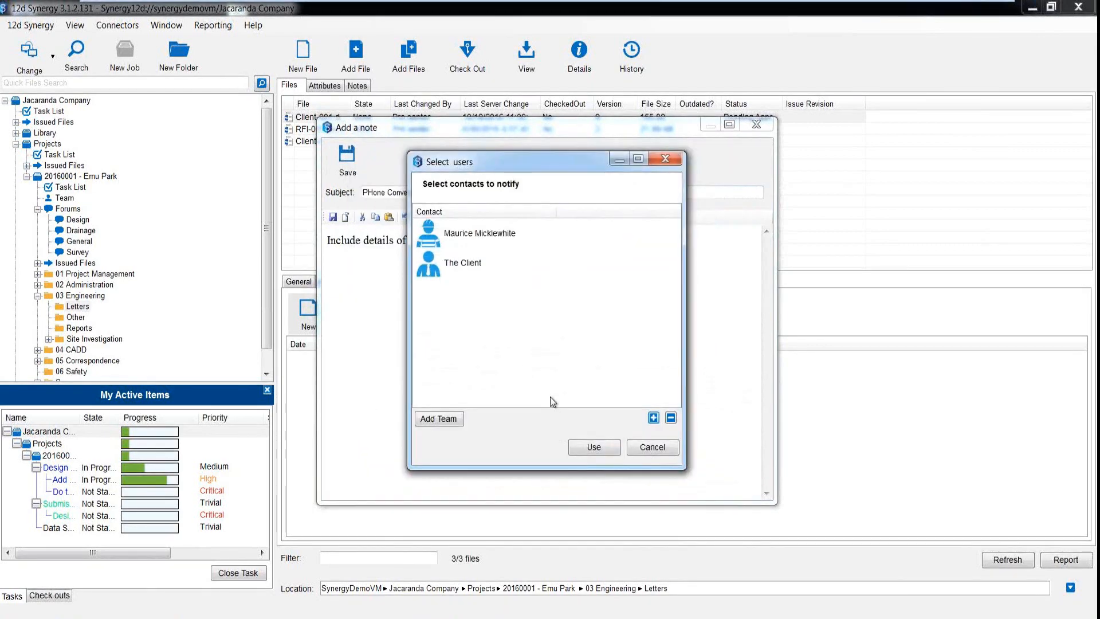
click(593, 449)
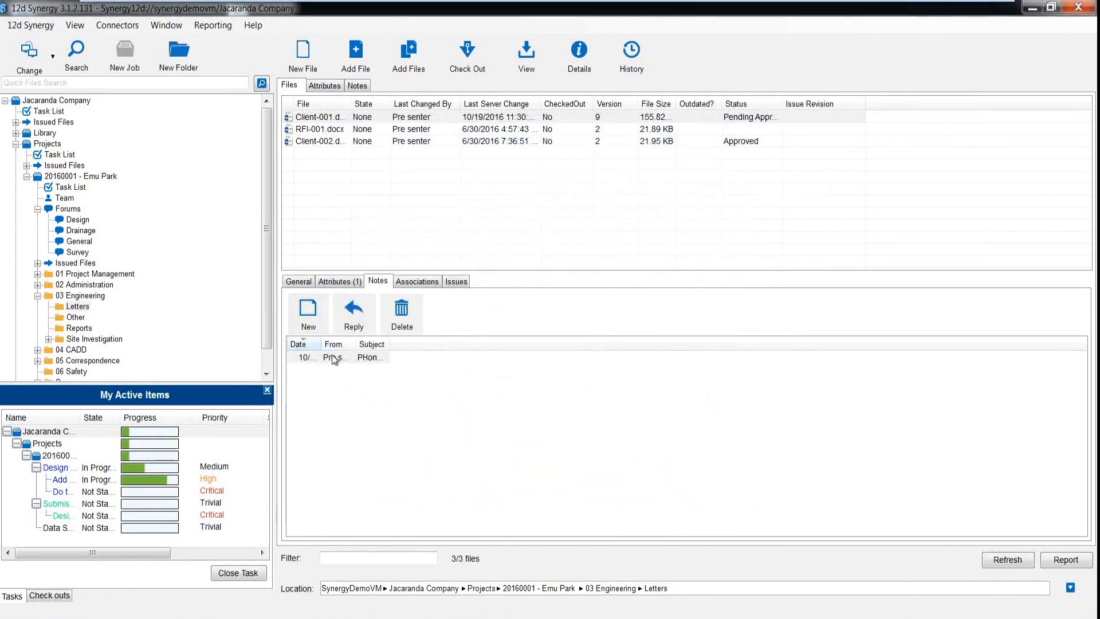
Reply to the "PHone Conversation - Client" note with the text "Details added today" and save it without notifying anyone.
drag(332, 344, 566, 386)
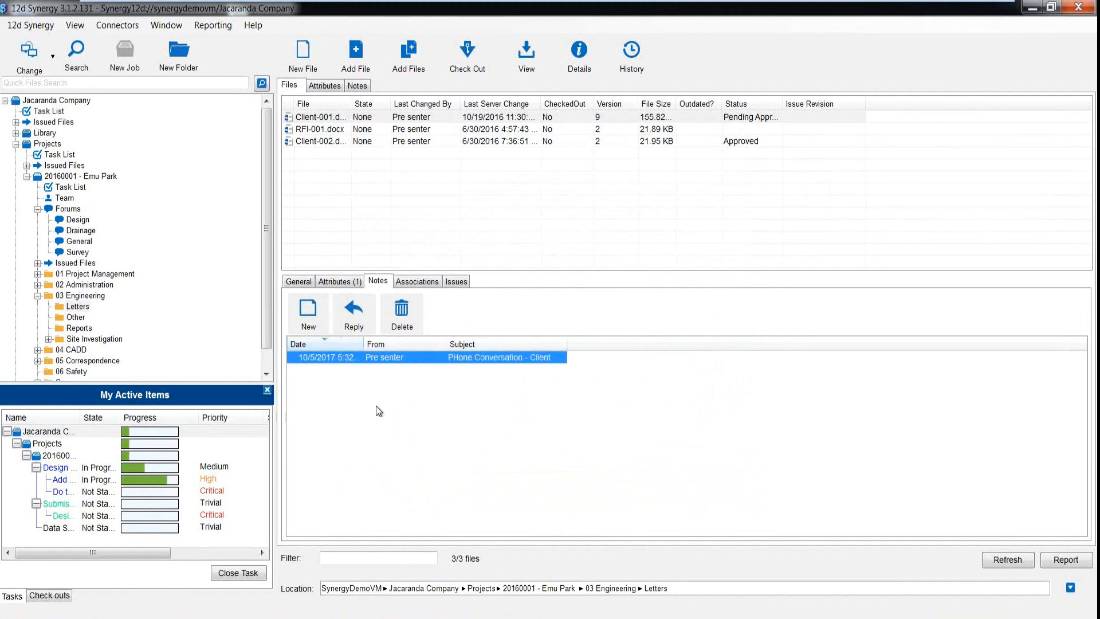
click(355, 313)
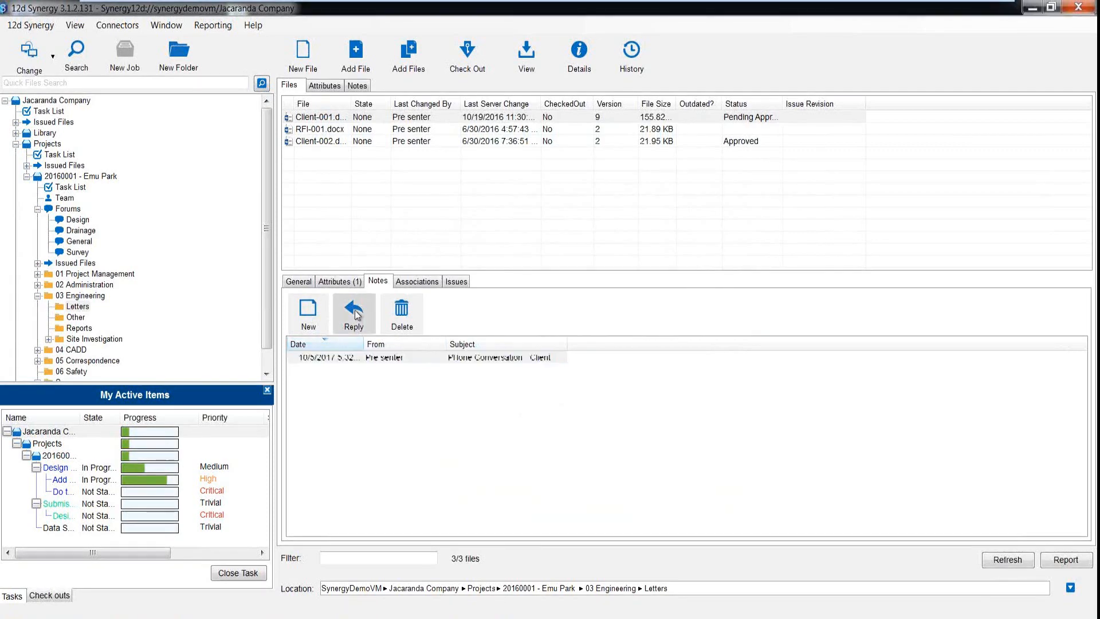
click(356, 310)
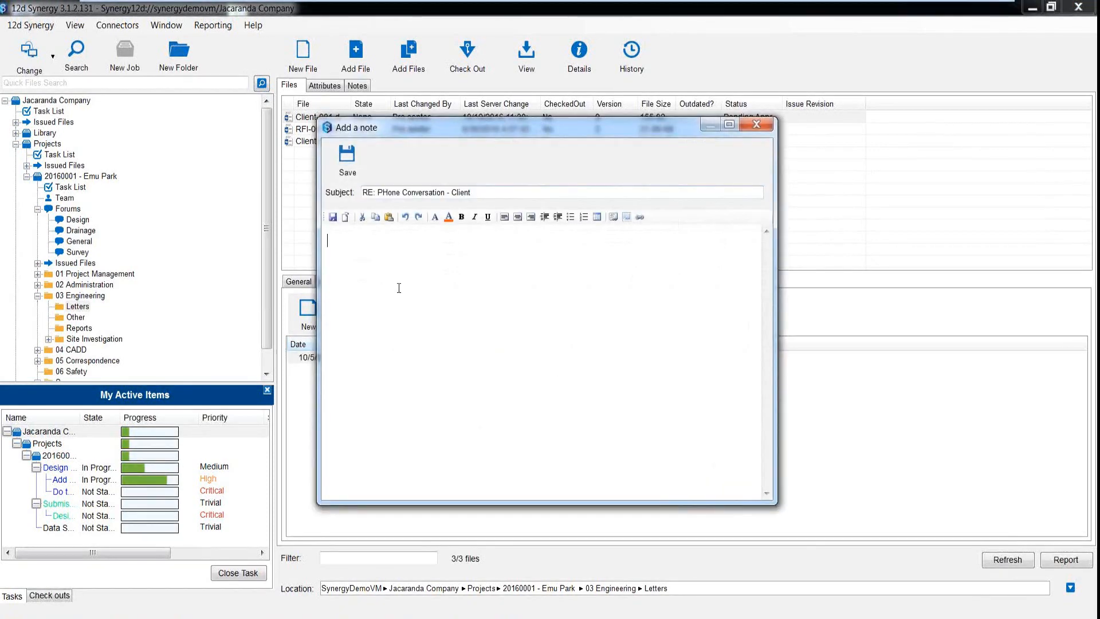
text(Details added today)
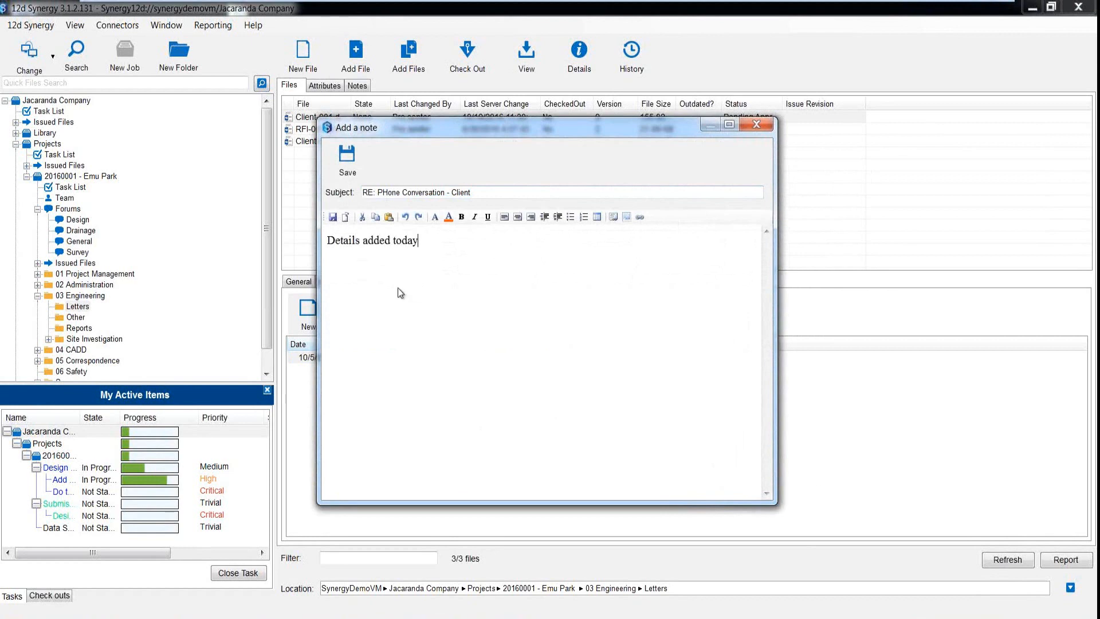
click(347, 157)
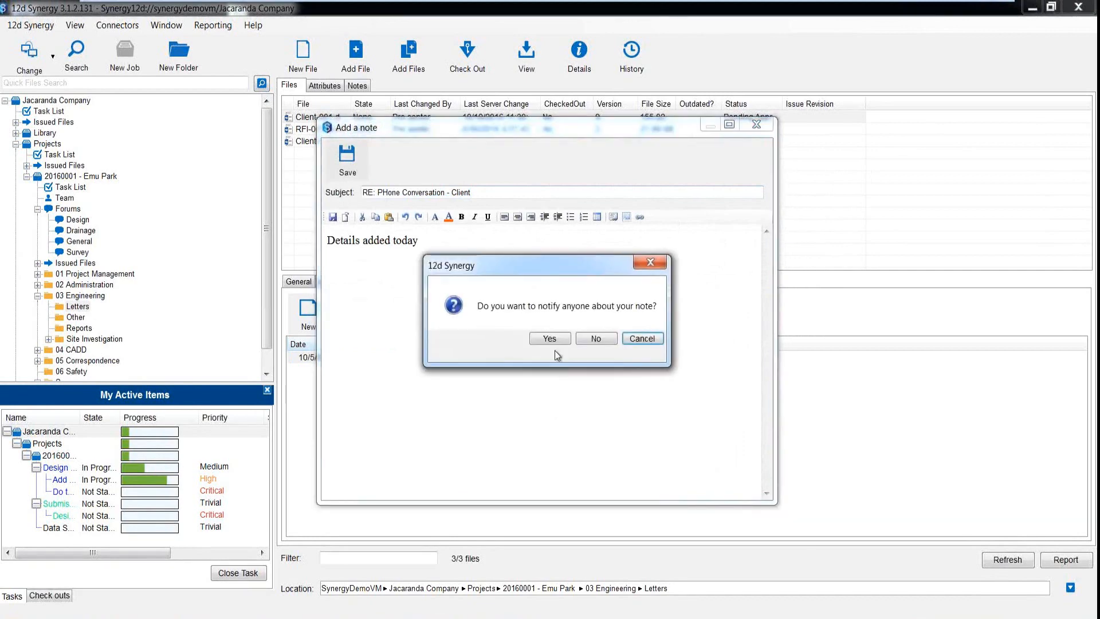
click(603, 338)
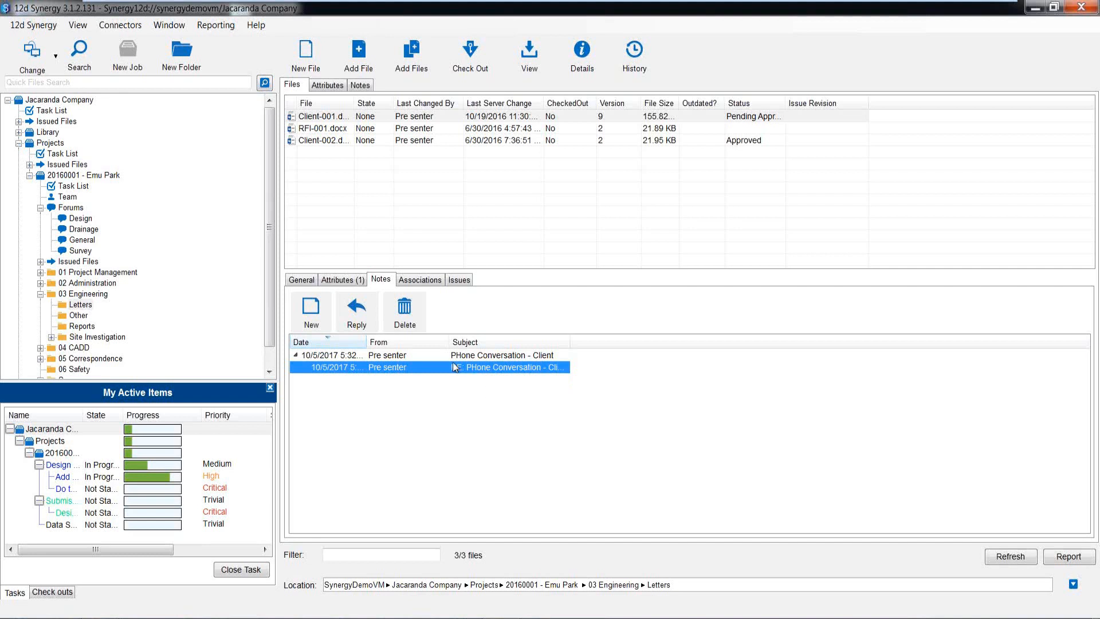
Show the files of the _Xrefs folder under 04 CADD, Drawings, and widen the file column to fit the full drawing names.
scroll(276, 225, down, 1)
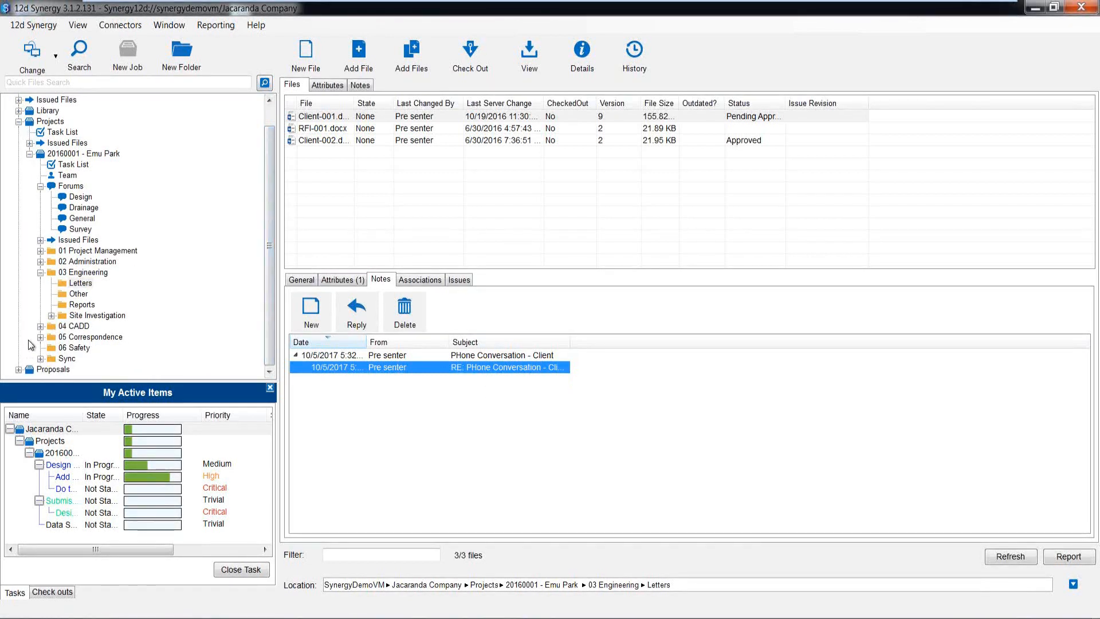
click(40, 325)
click(51, 348)
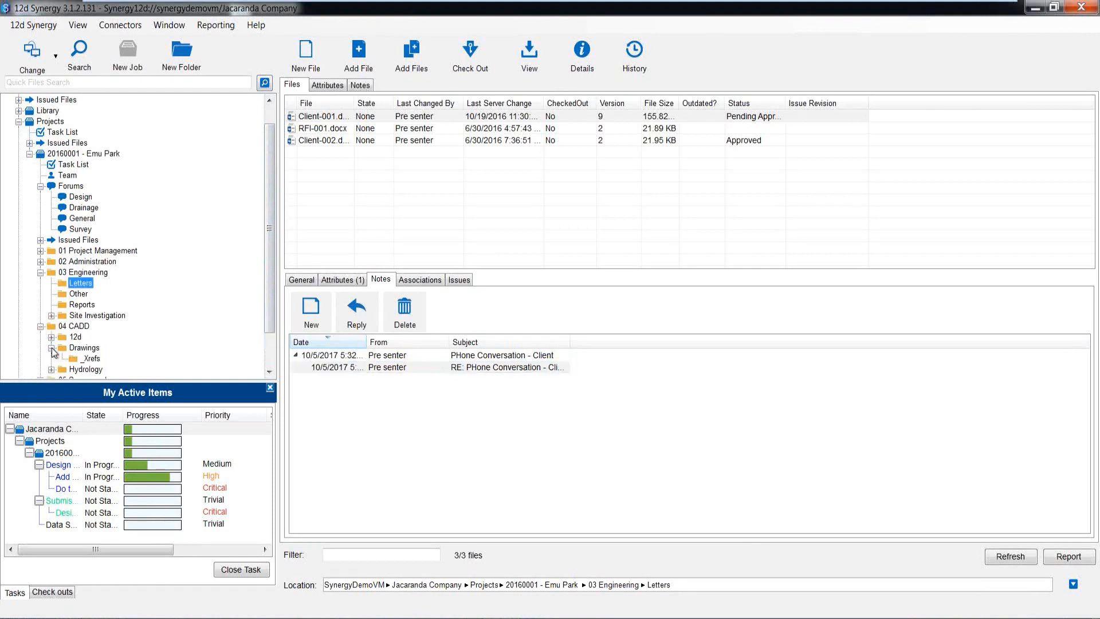
click(92, 358)
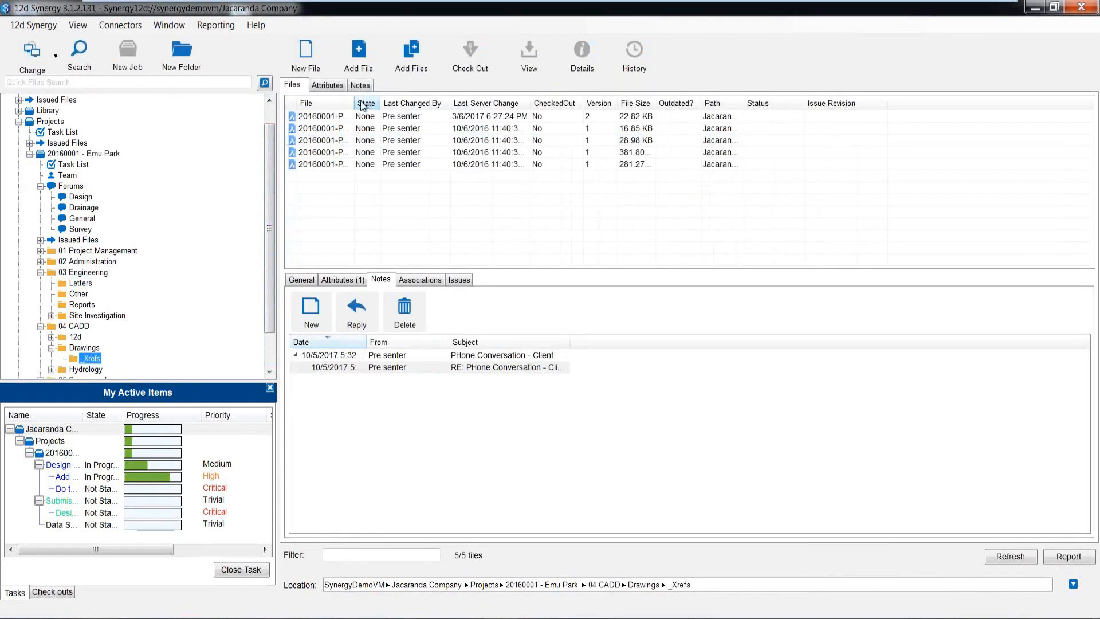
drag(362, 105, 508, 105)
click(482, 153)
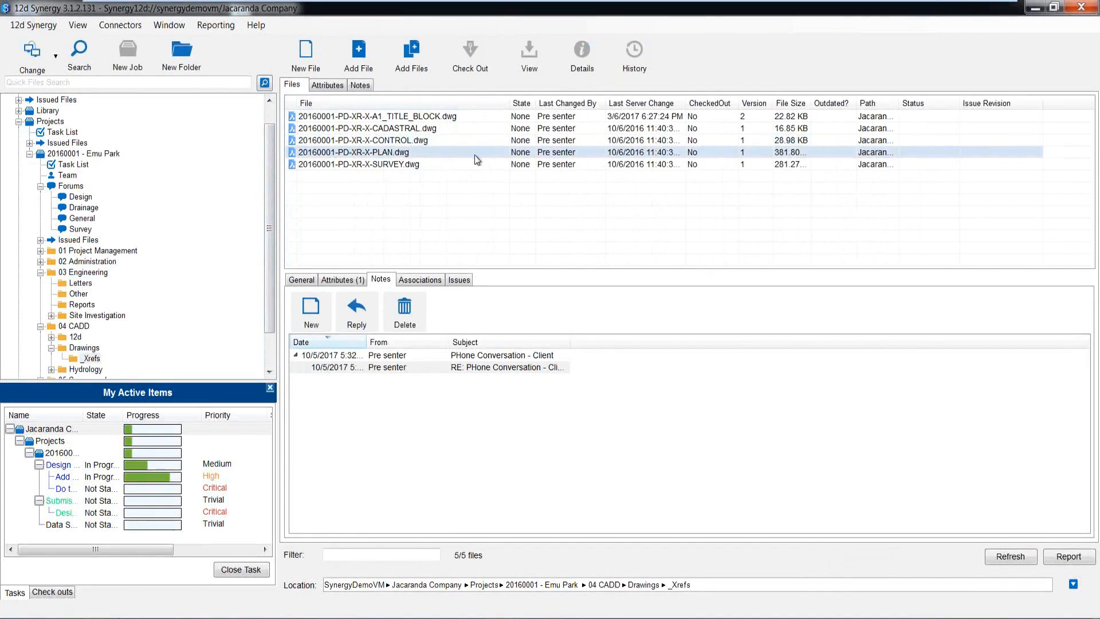
click(459, 166)
click(391, 142)
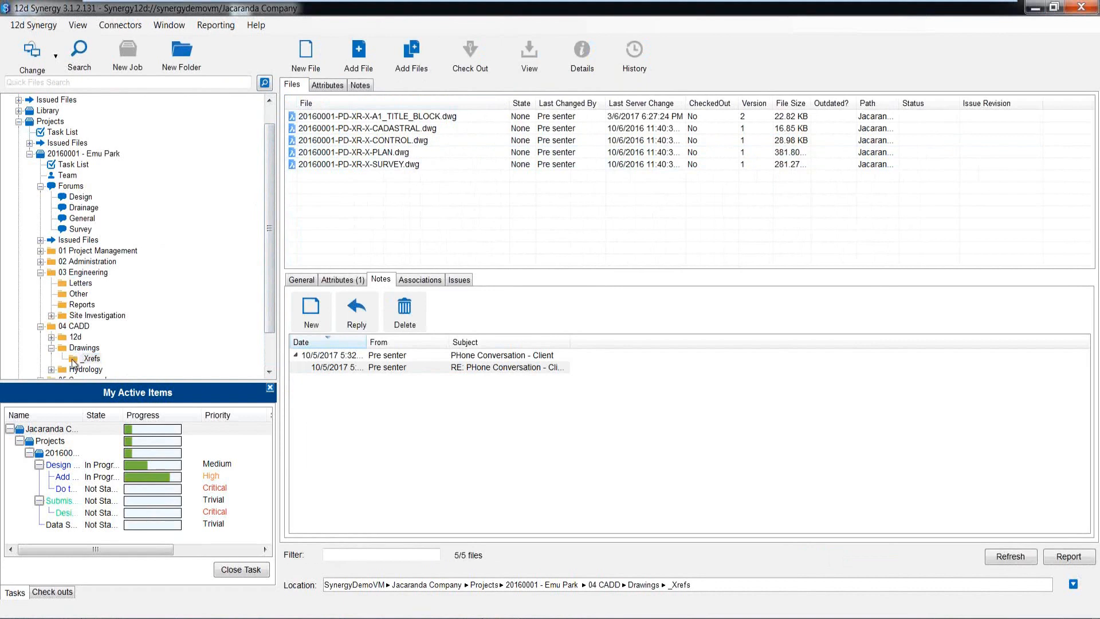
Set up personal email notifications on the _Xrefs folder for files being added and any file being checked back in.
click(73, 361)
right_click(73, 361)
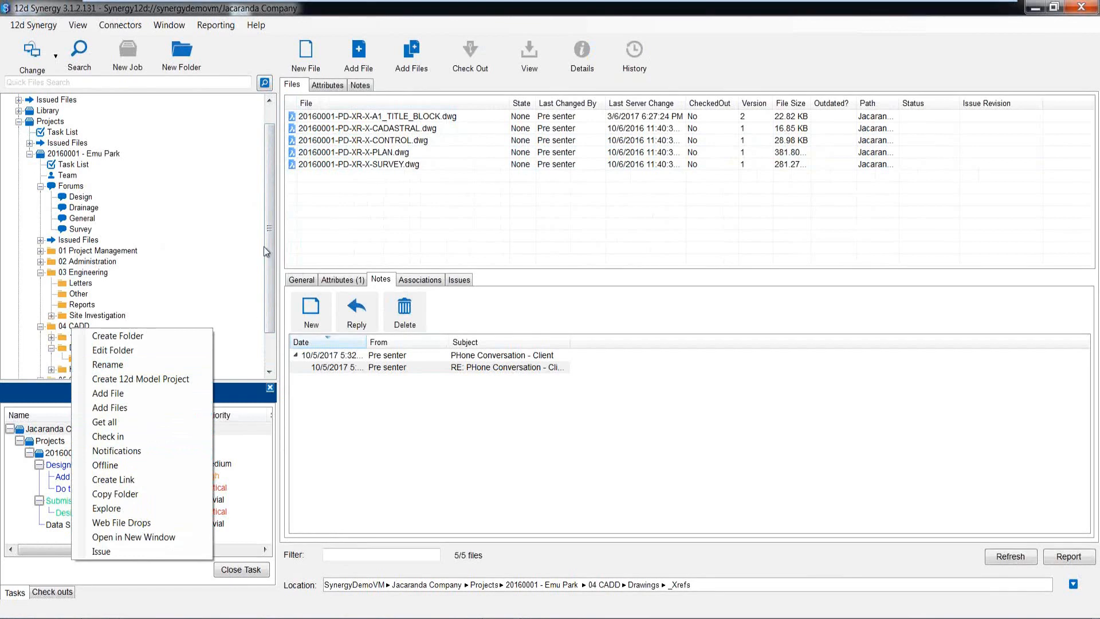
click(140, 451)
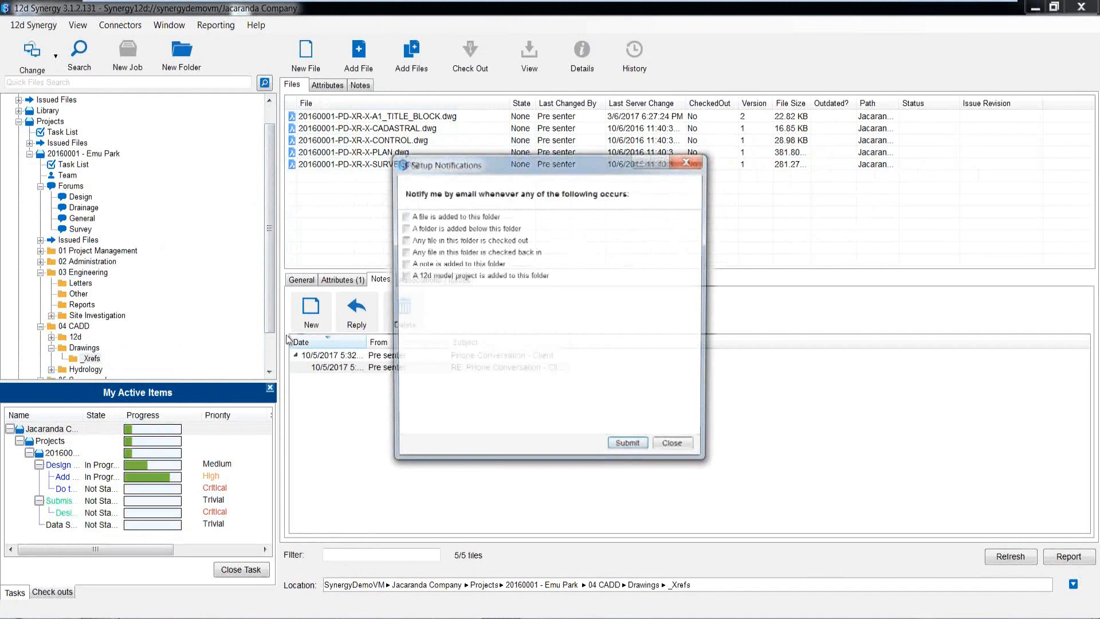
click(405, 217)
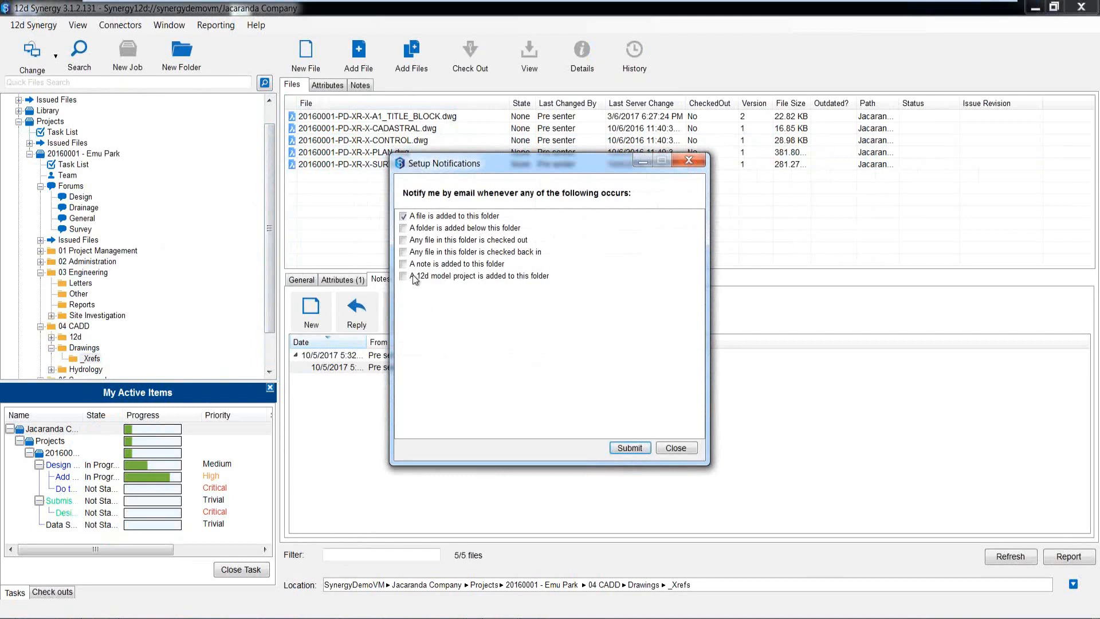
click(404, 253)
click(626, 447)
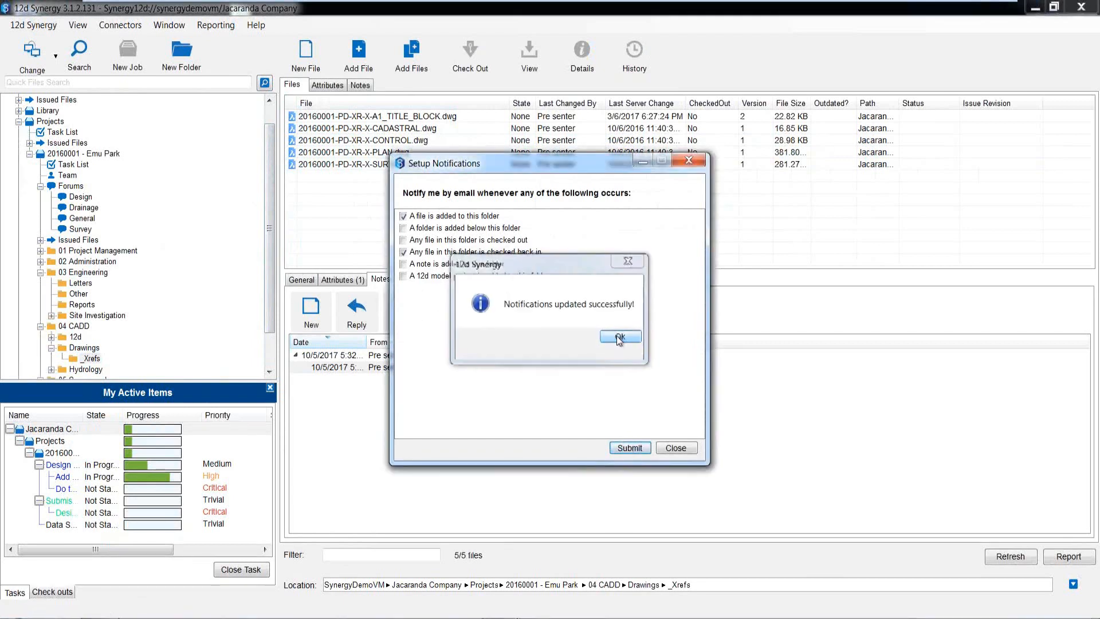
click(630, 411)
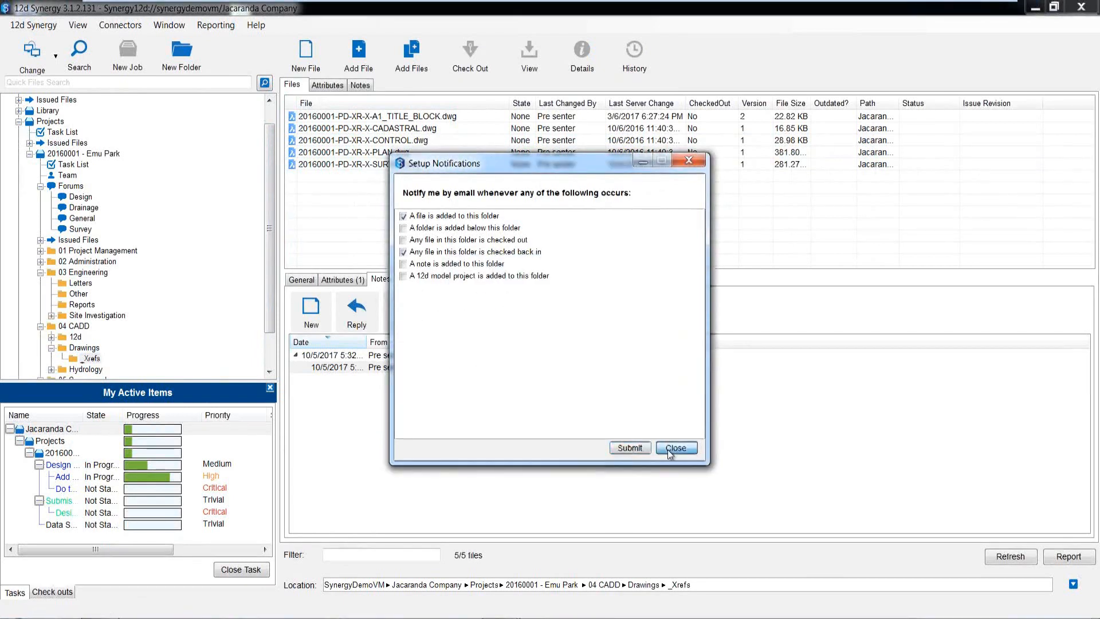
click(669, 452)
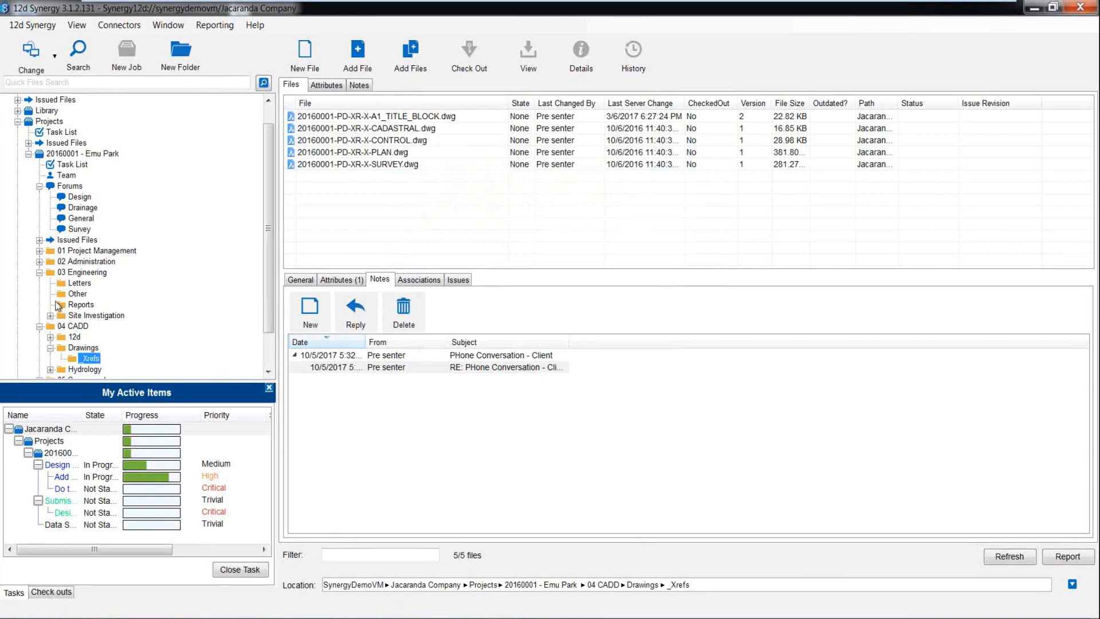
Open the notification subscriptions of the _User folder under 04 CADD, 12d, for editing.
click(50, 338)
click(94, 248)
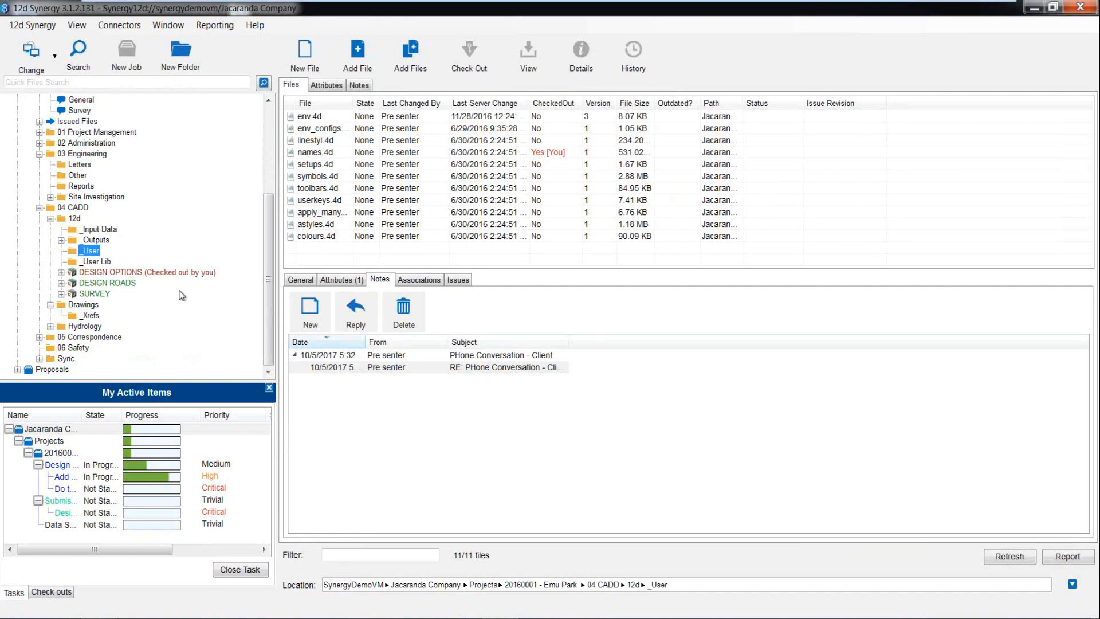
right_click(94, 255)
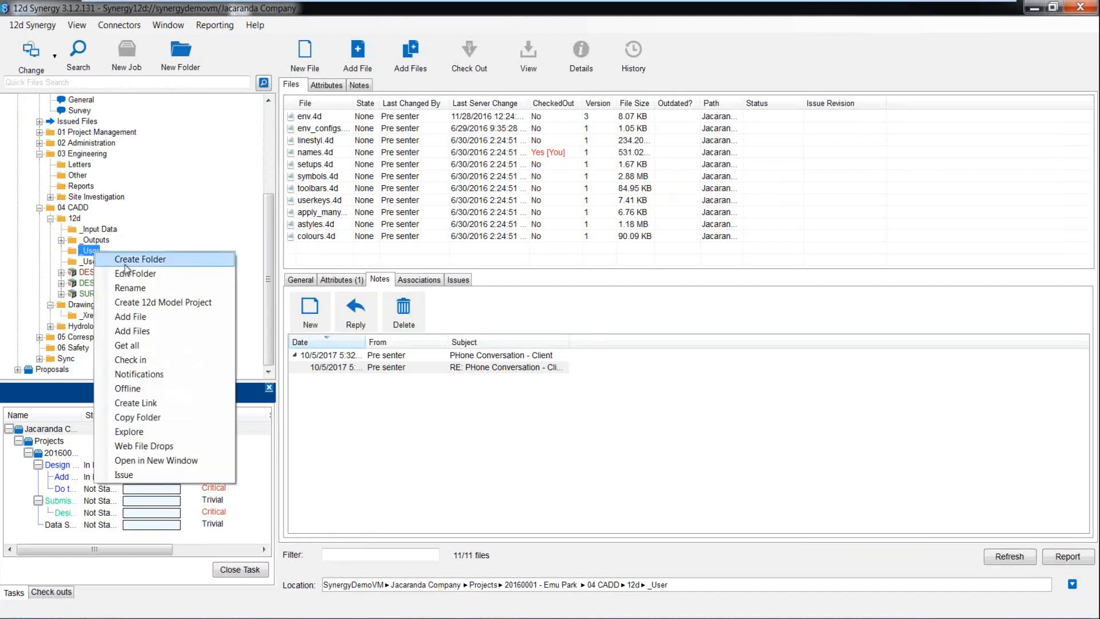
click(141, 276)
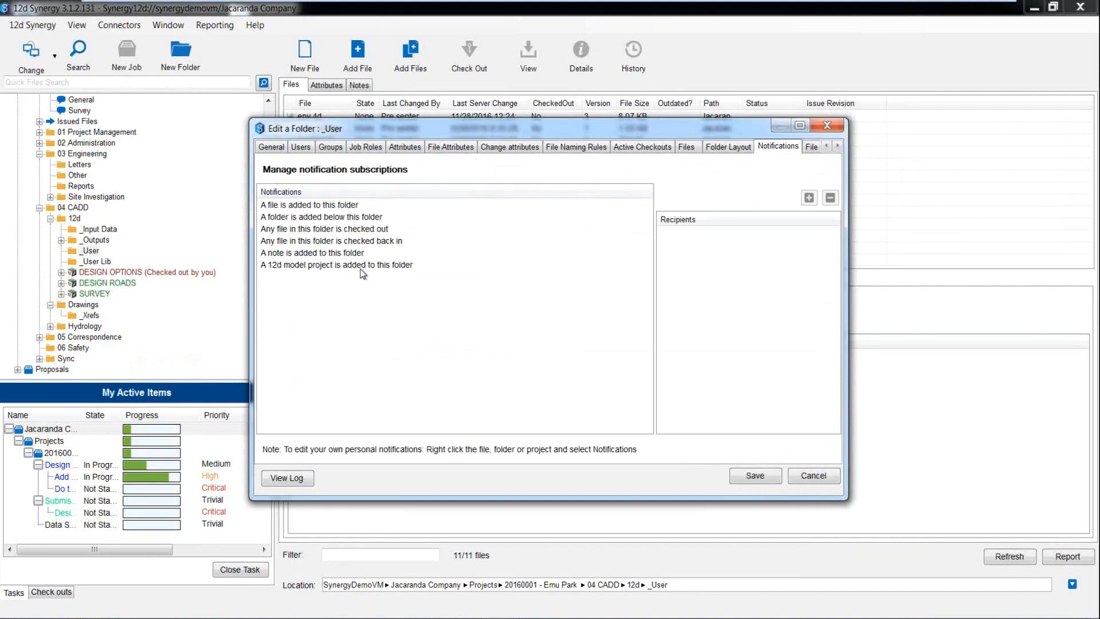
Add the Surveyor role as a recipient of the notification "Any file in this folder is checked back in".
click(299, 242)
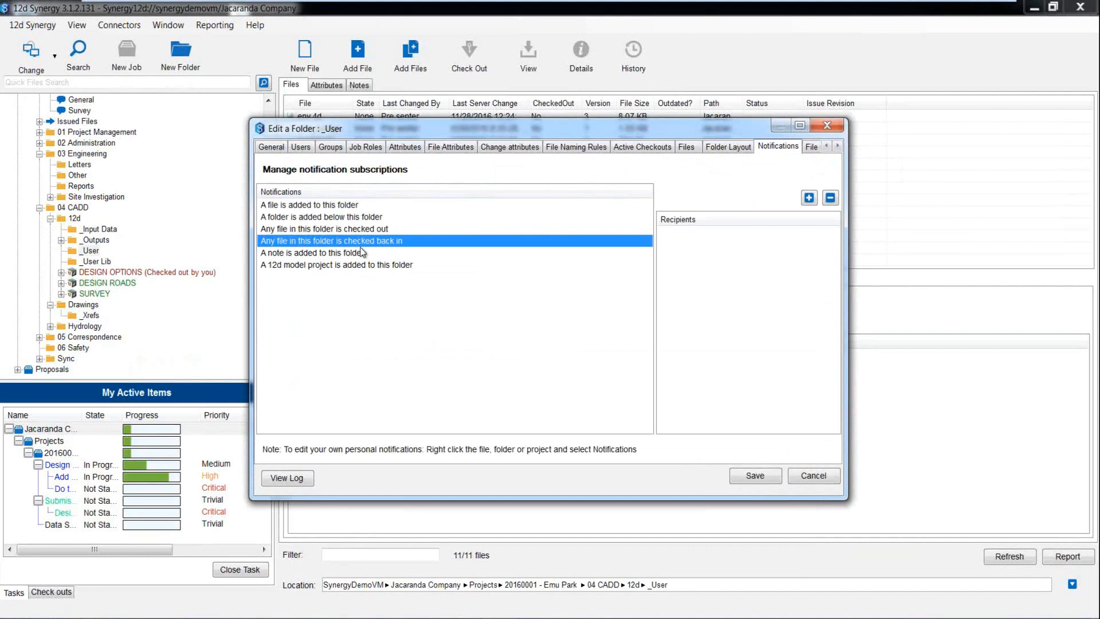
click(810, 198)
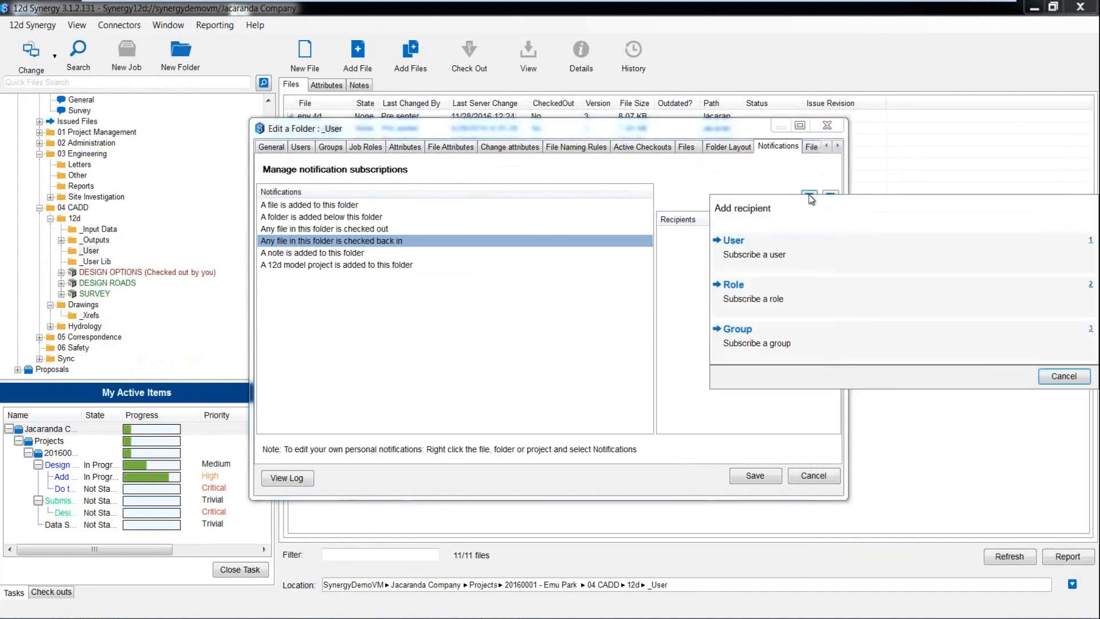
click(738, 296)
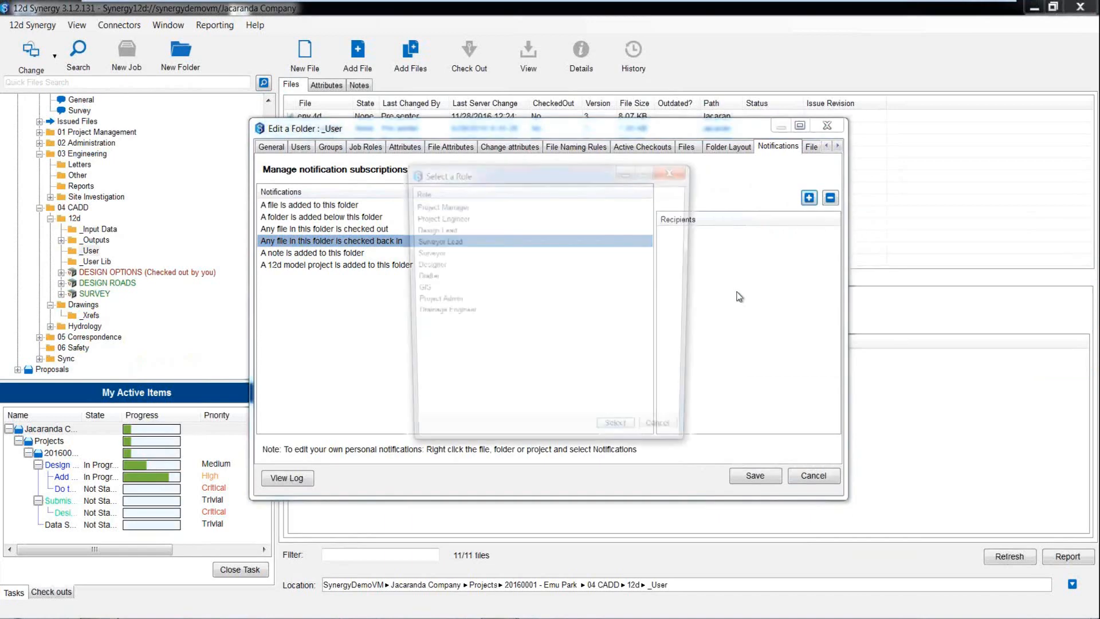
click(424, 255)
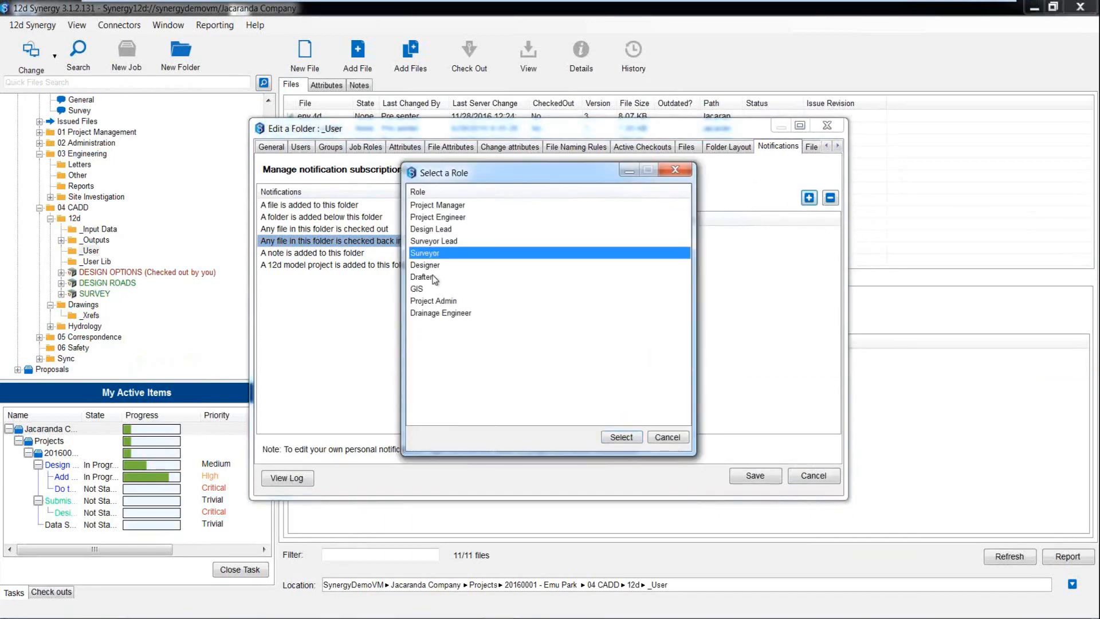
click(616, 440)
Add the Designer role as a recipient of the same check-in notification, then save and close the folder settings.
click(809, 198)
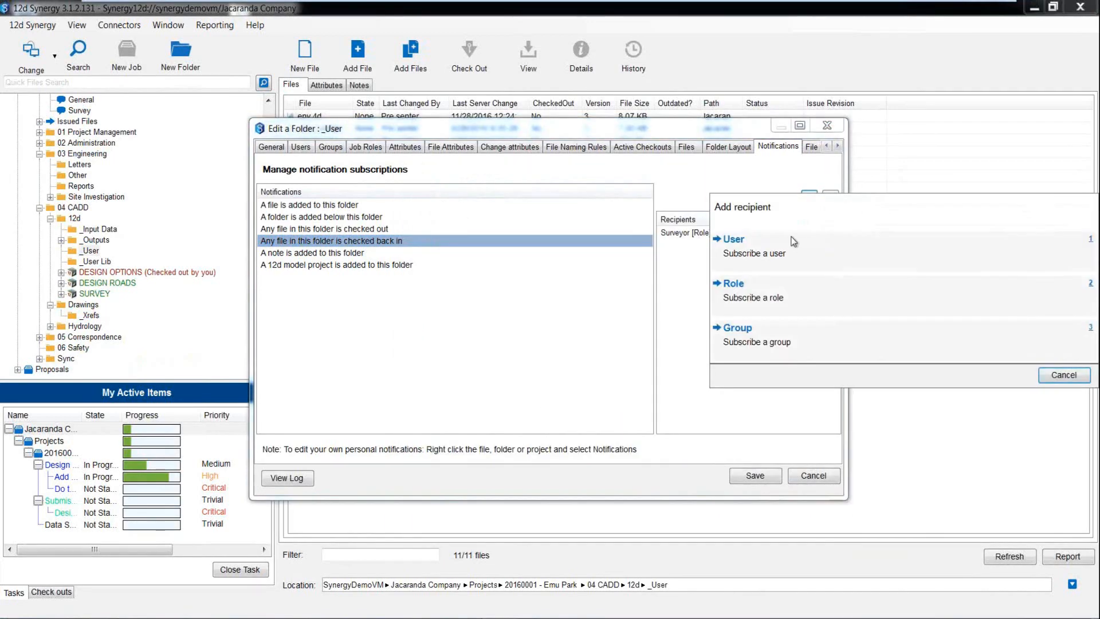
click(744, 283)
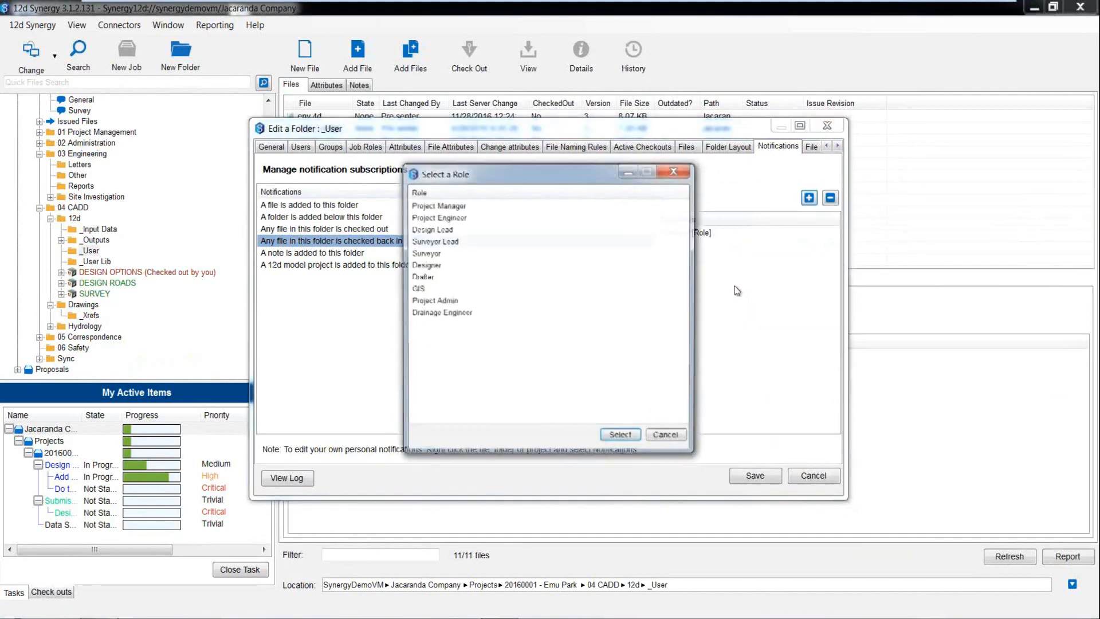
click(591, 265)
click(614, 436)
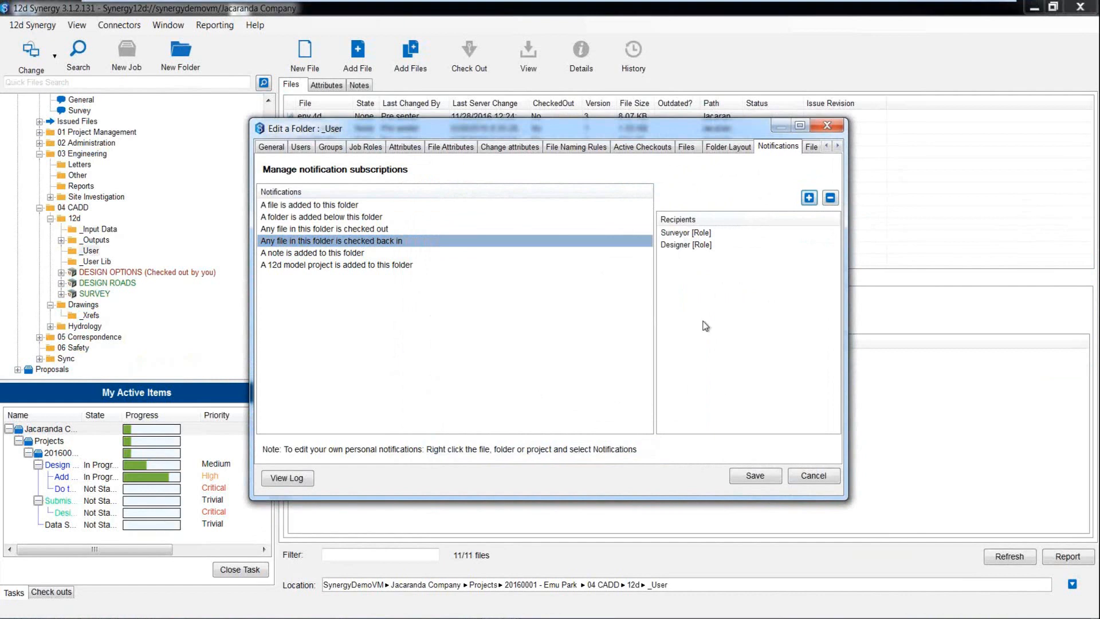
click(756, 476)
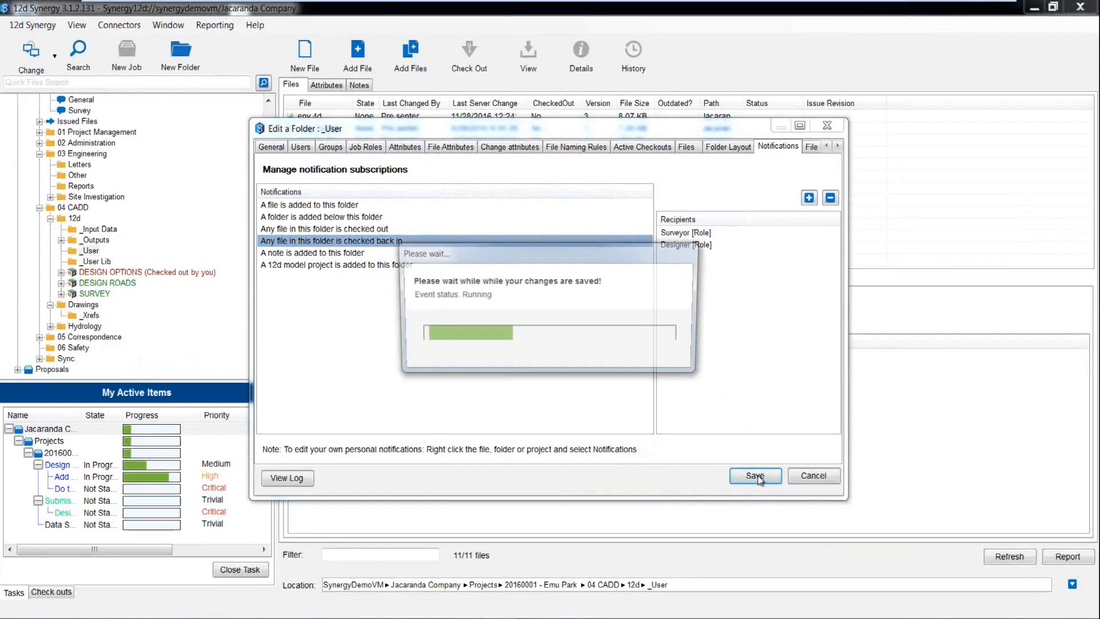
click(594, 335)
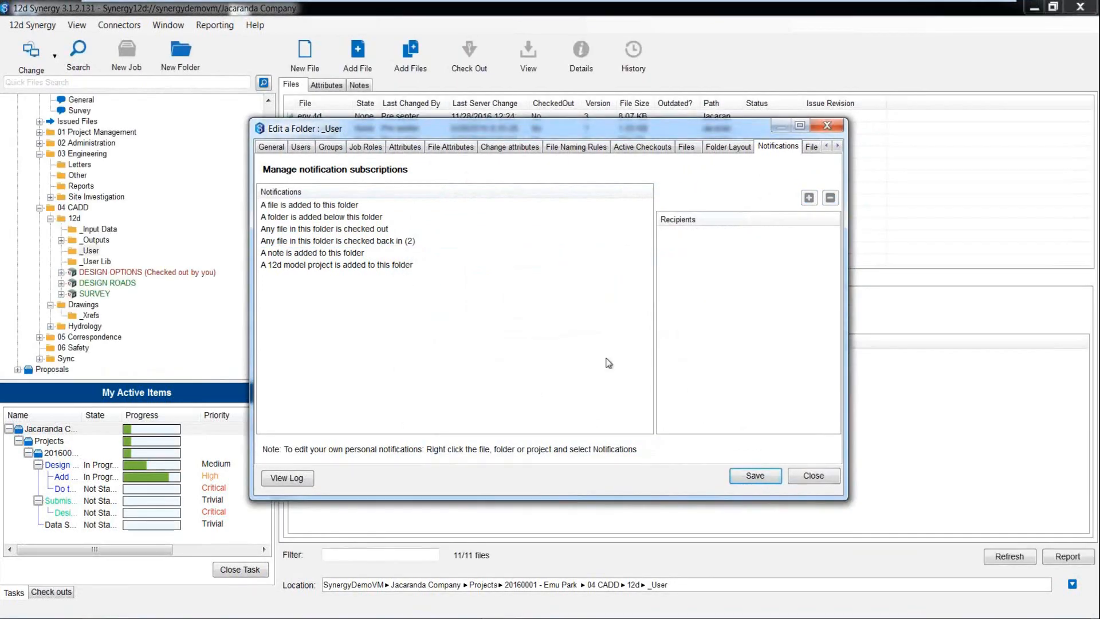
click(809, 478)
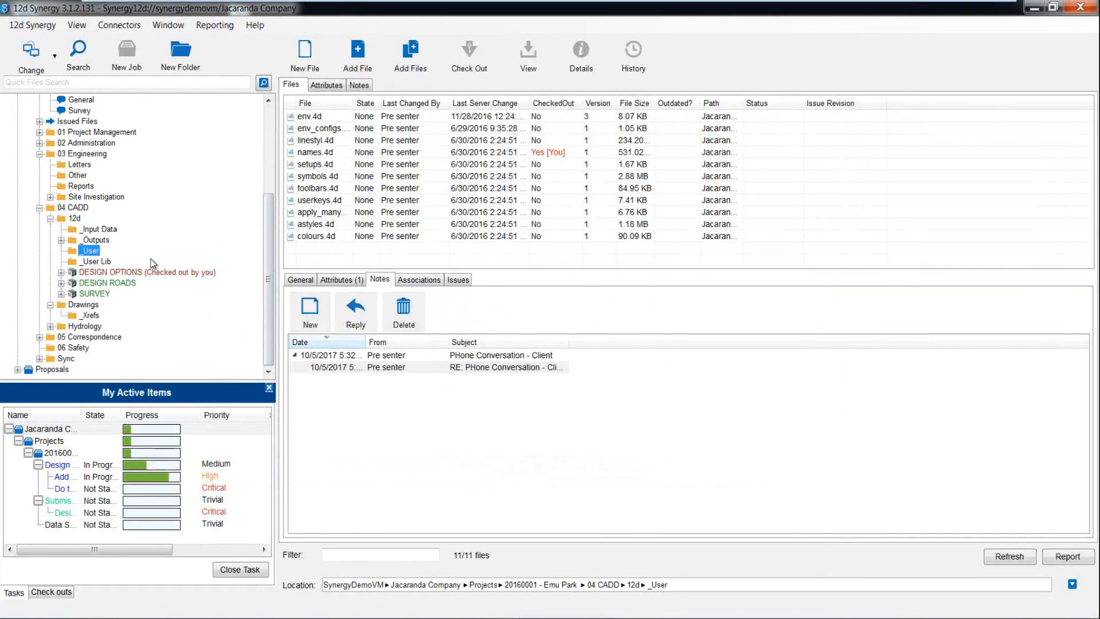
View the notification subscriptions in the file details of Monthly Progress Report.docx in the 03 Engineering Reports folder.
click(79, 187)
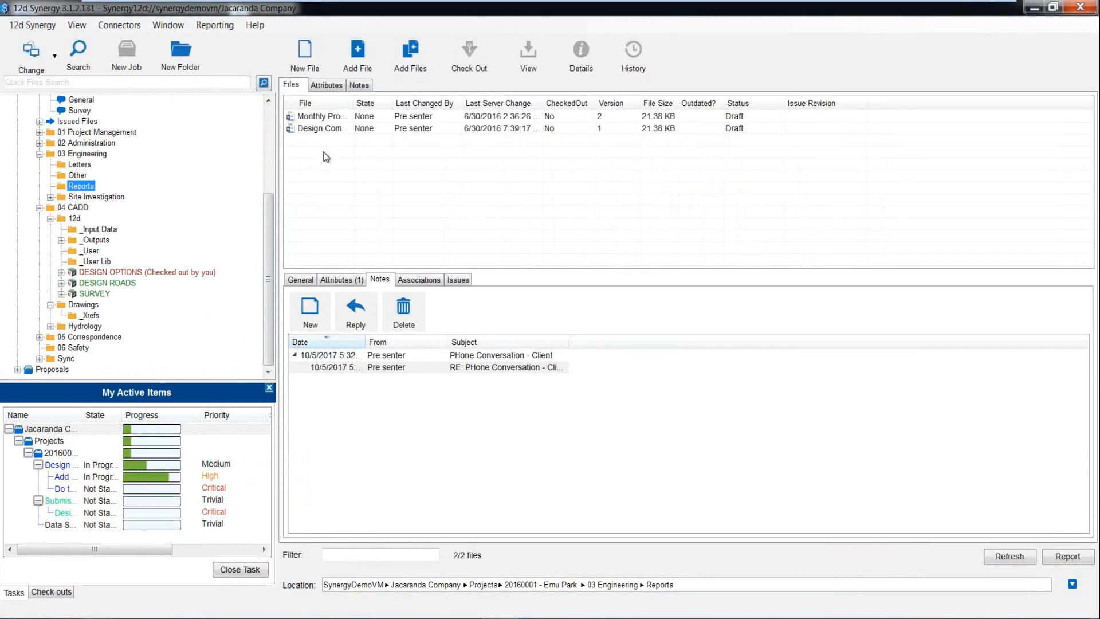
drag(353, 103, 465, 130)
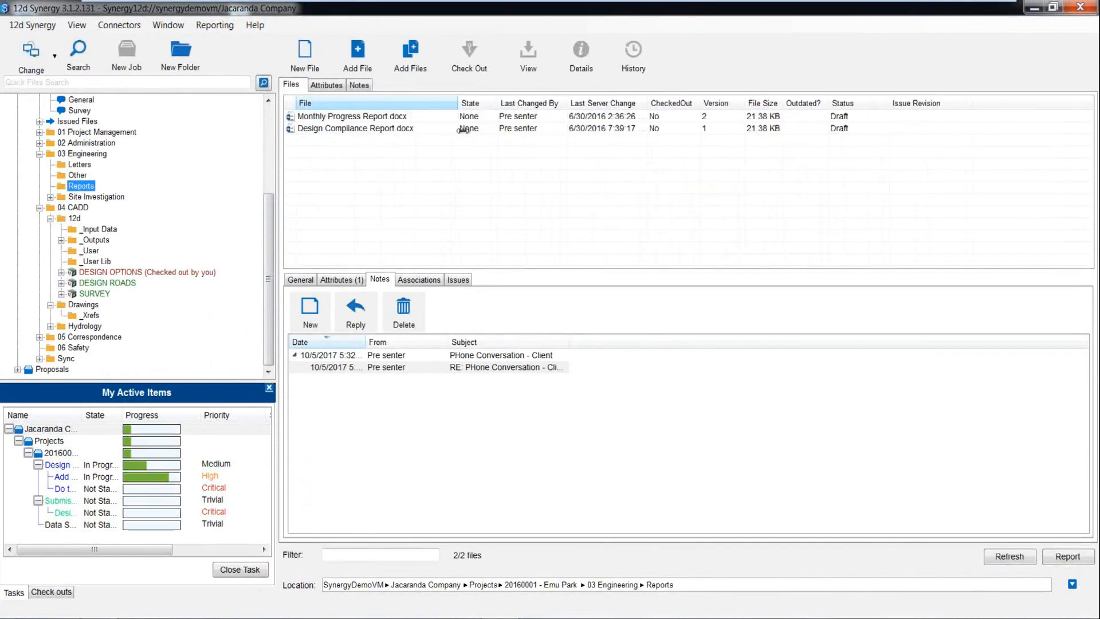
click(376, 116)
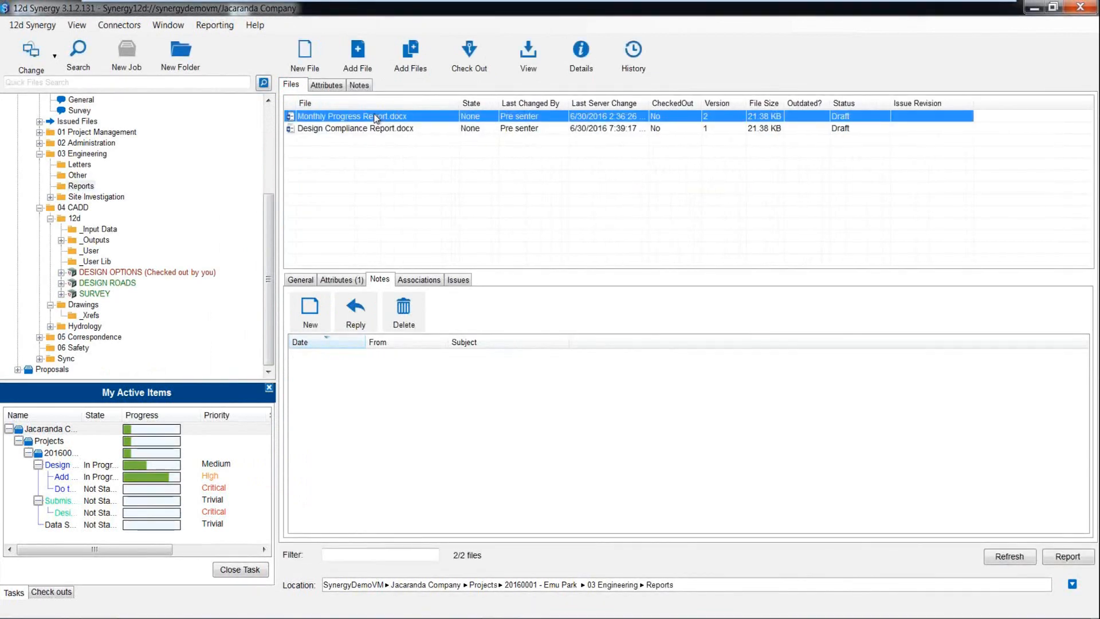
click(582, 56)
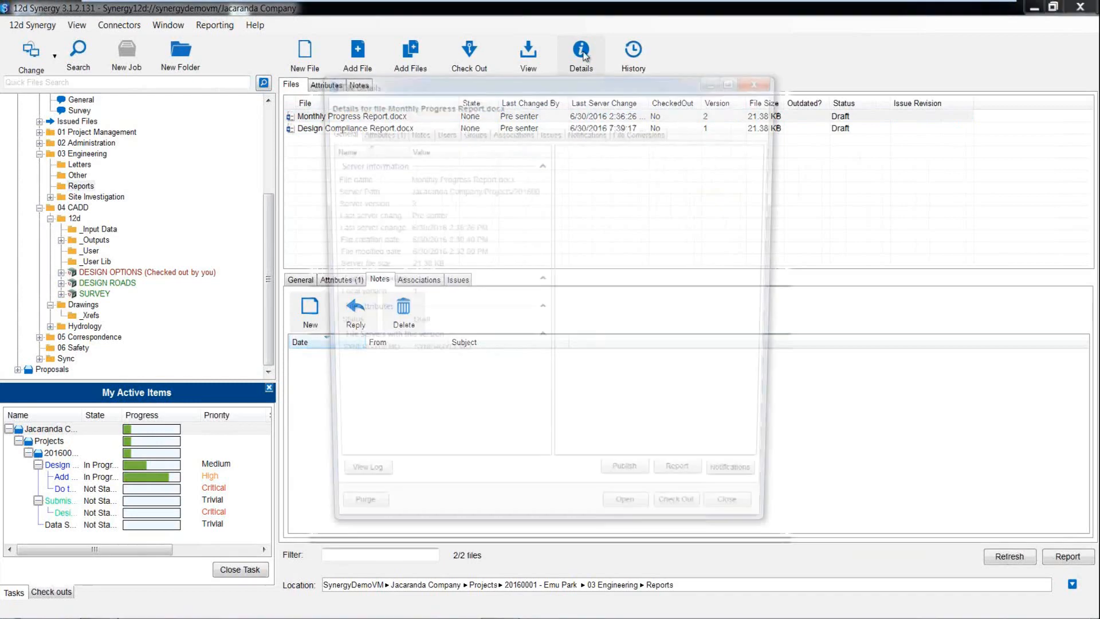
click(589, 130)
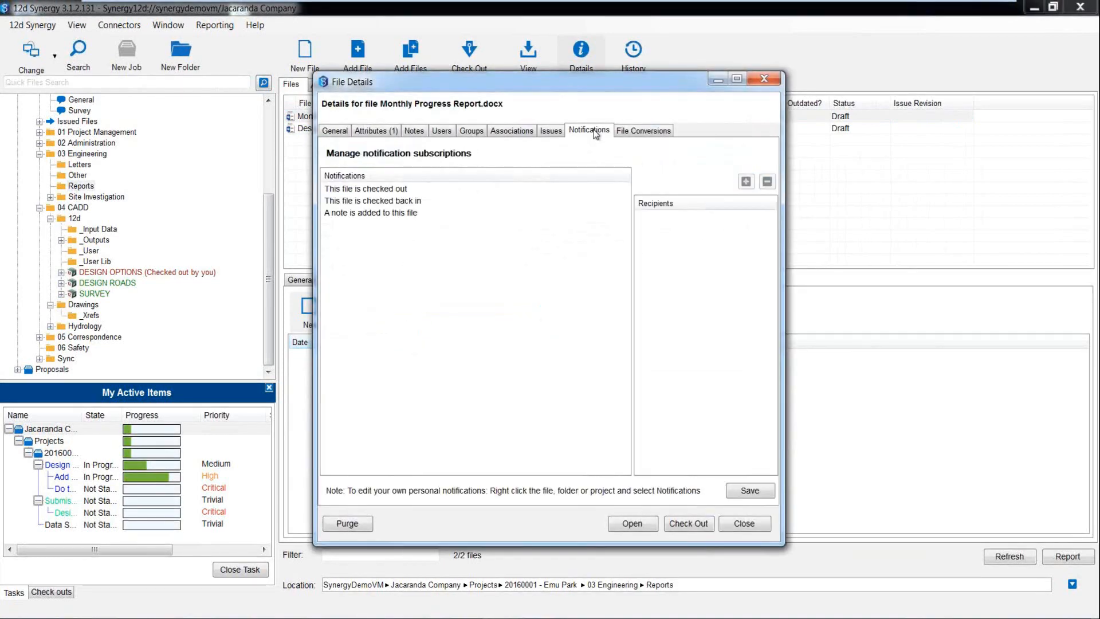
Add the Project Engineer role as a recipient of the report's "This file is checked back in" notification, then save and close the file details.
click(383, 202)
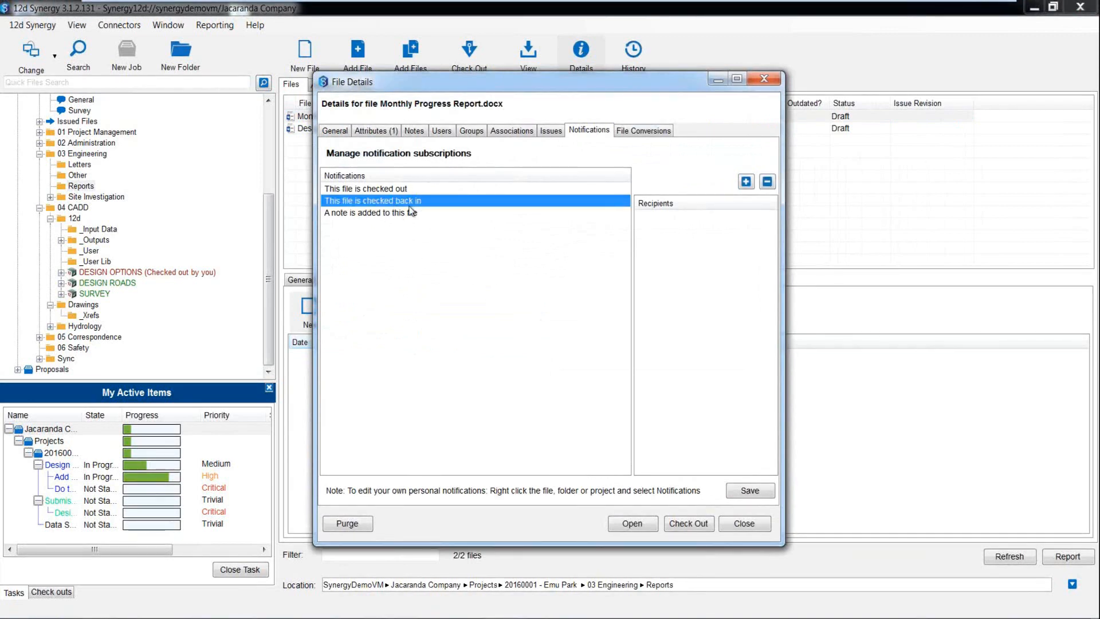
click(746, 181)
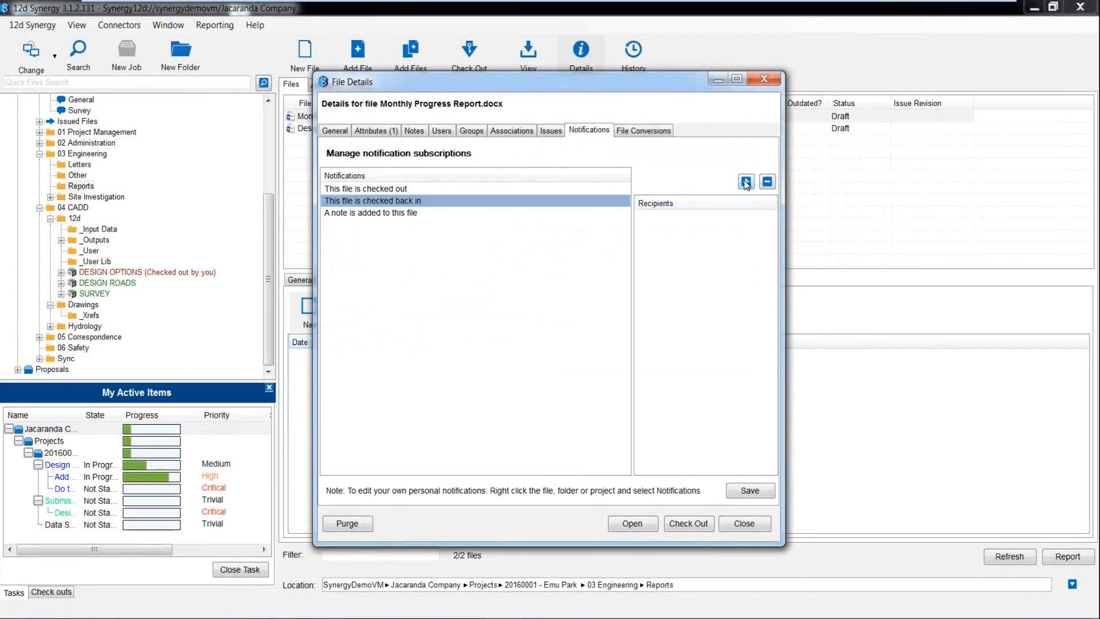
click(746, 270)
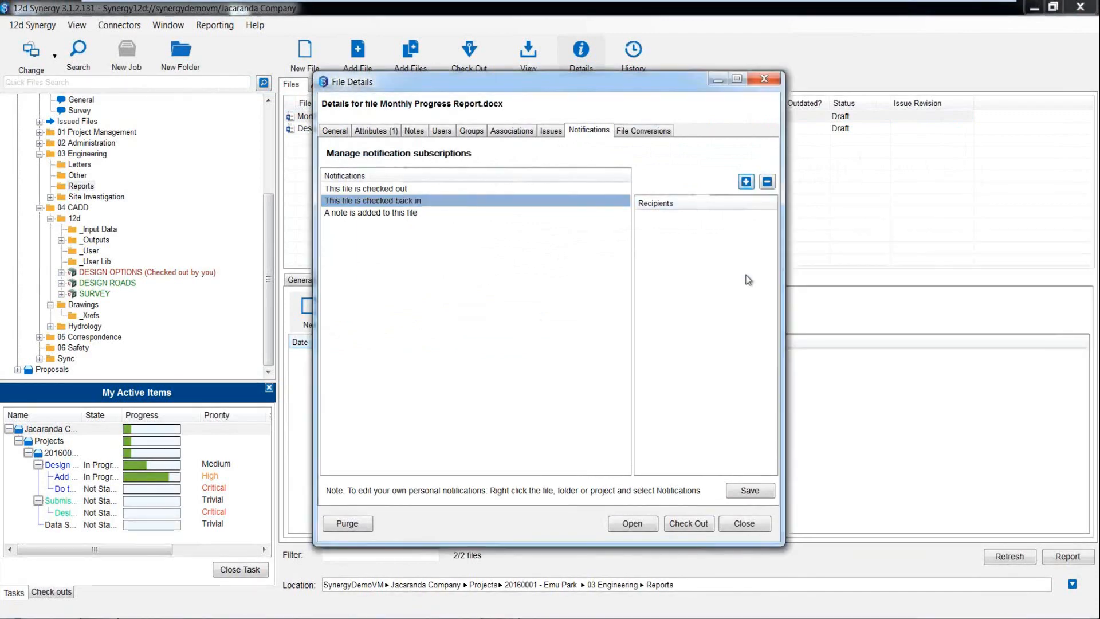
click(436, 217)
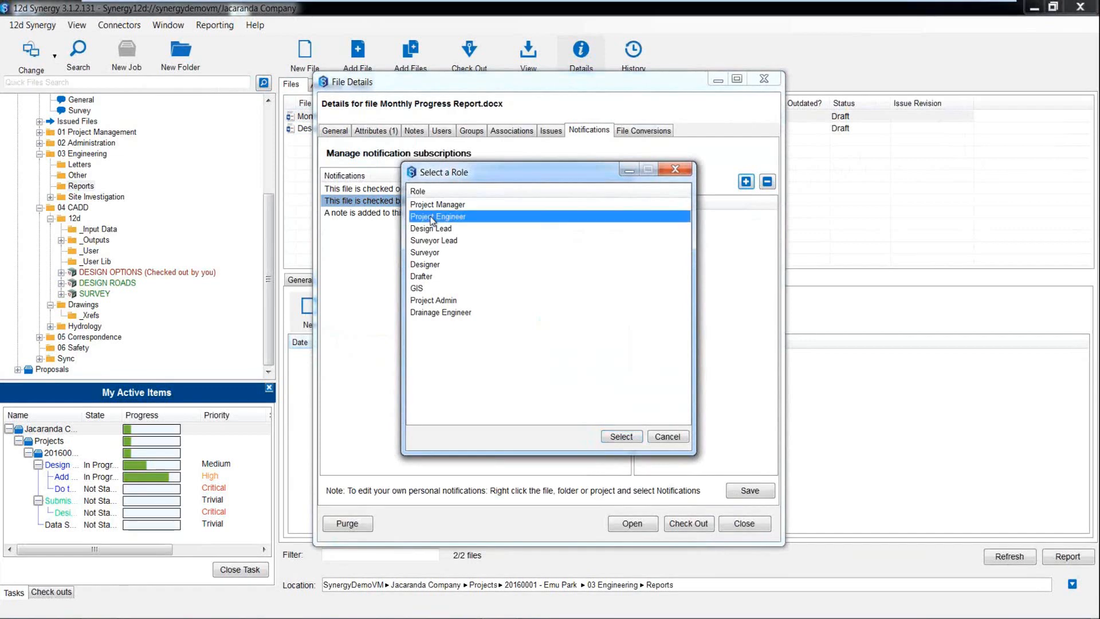
click(620, 437)
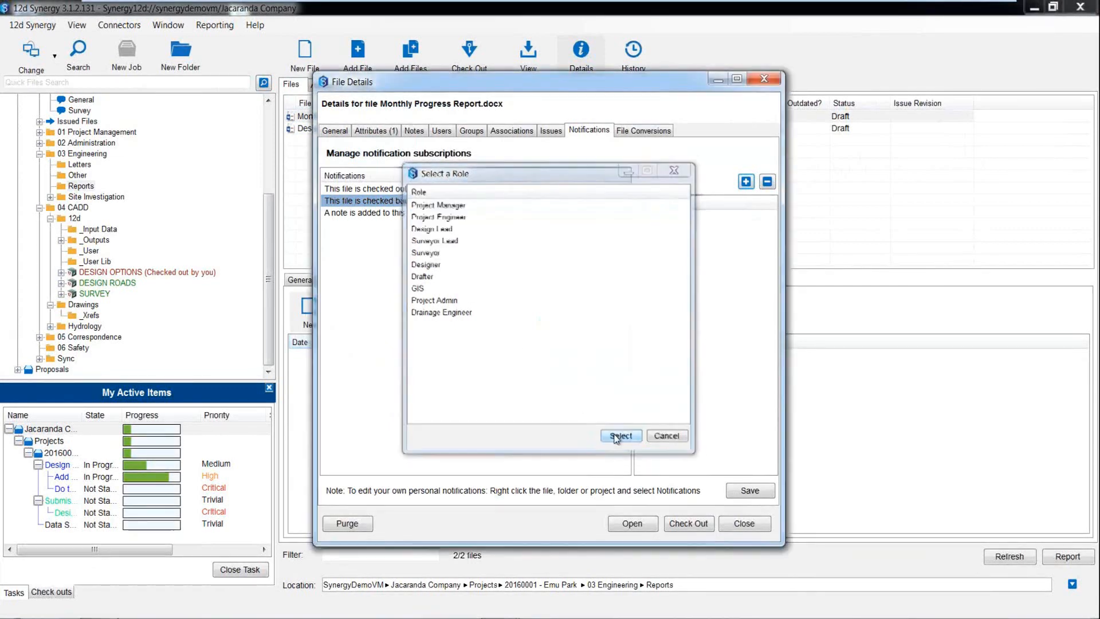
click(750, 490)
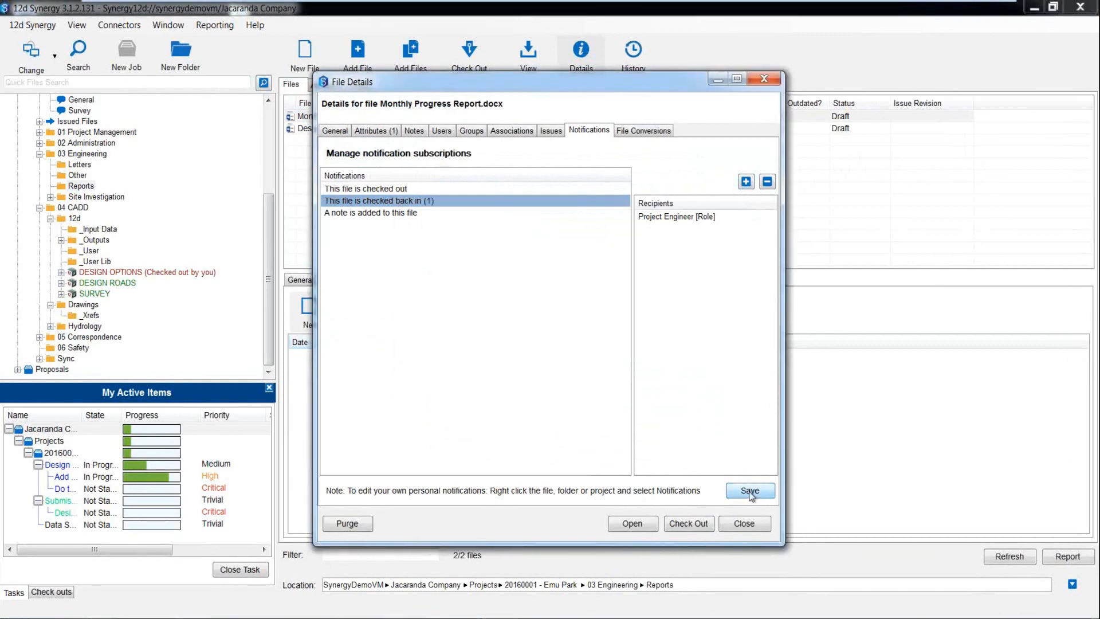
click(745, 523)
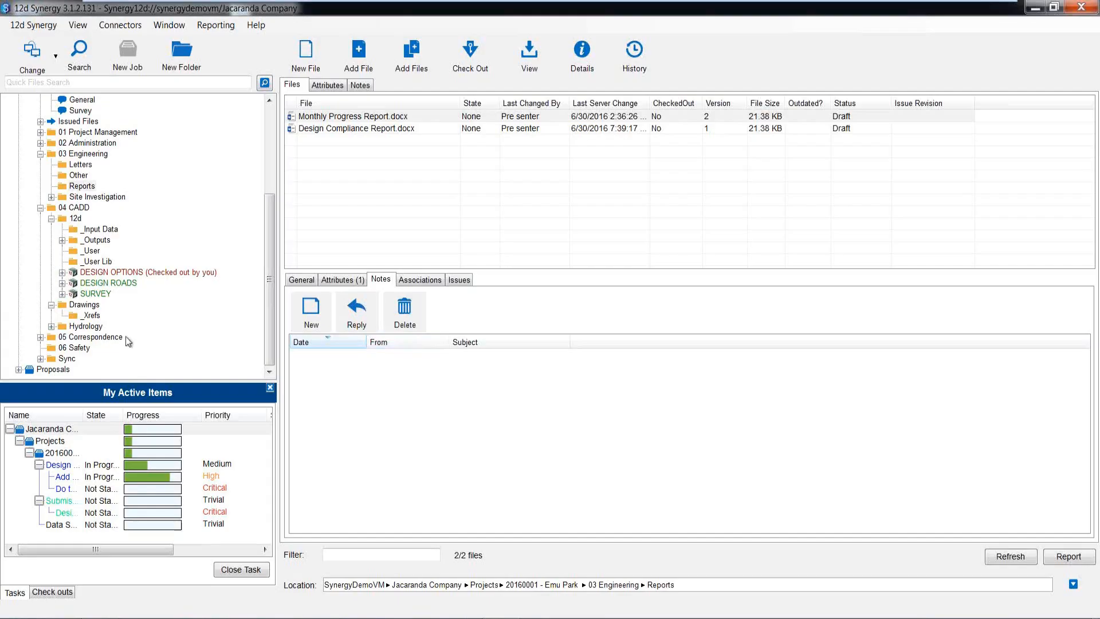
Copy a plain-text link to 20160001-PD-CL-PLAN-001.PDF in 05 Correspondence, Outputs to the clipboard, and show the folder's full location path.
click(40, 336)
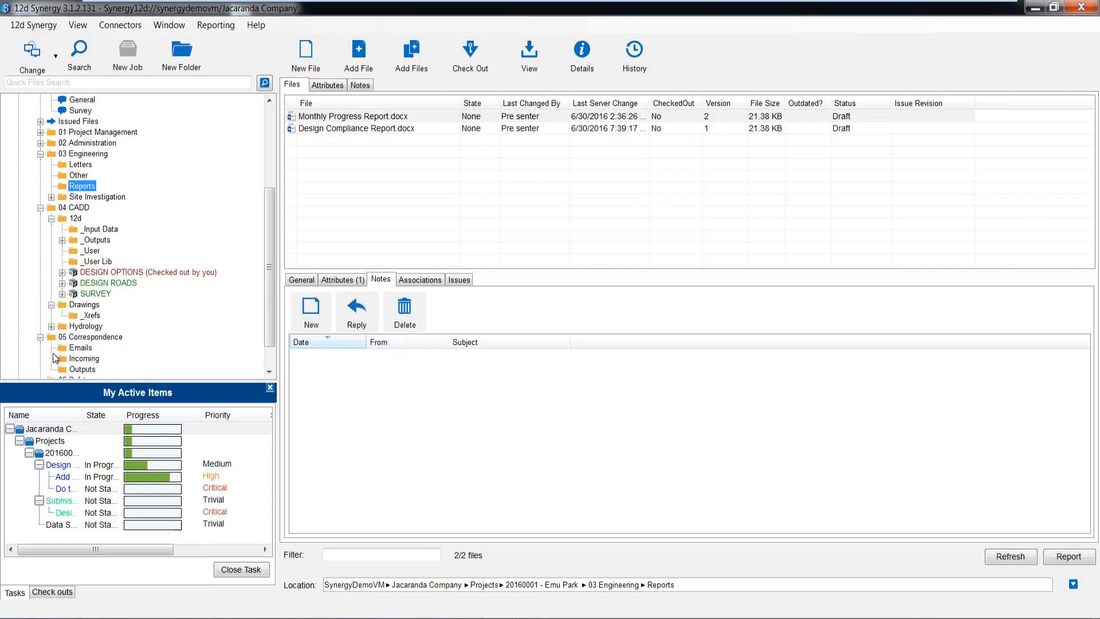
click(82, 369)
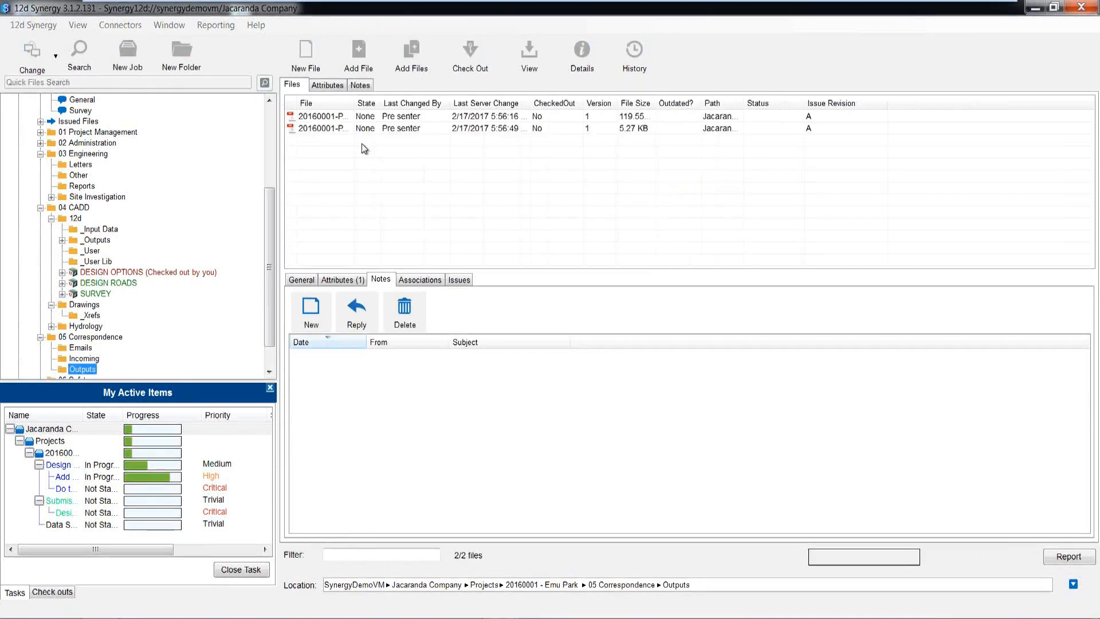
drag(356, 108, 453, 109)
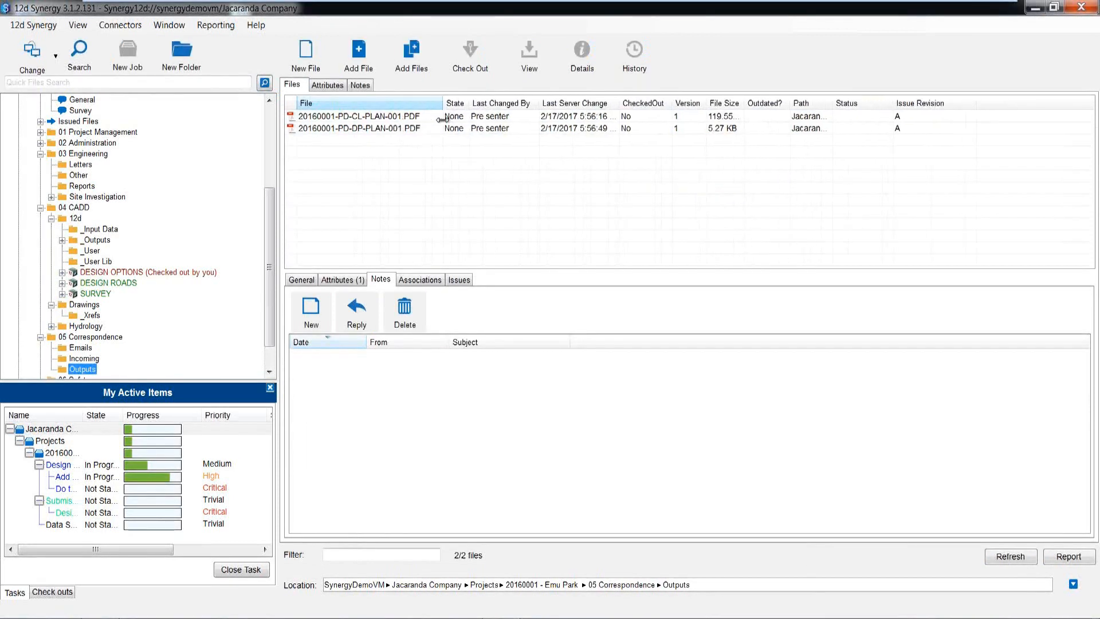
click(385, 115)
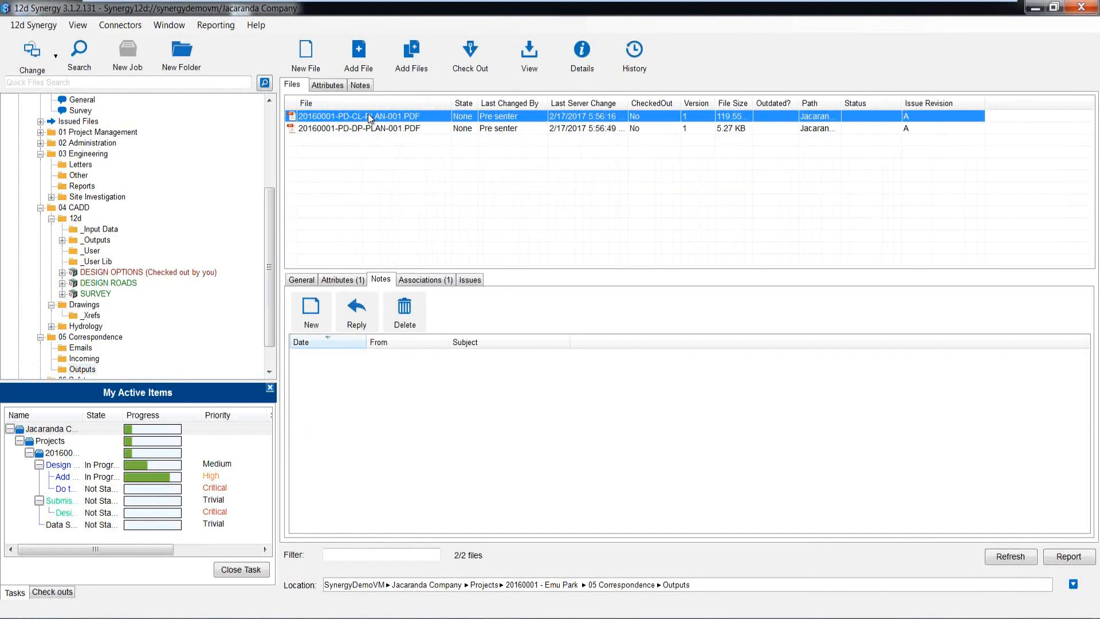
right_click(367, 116)
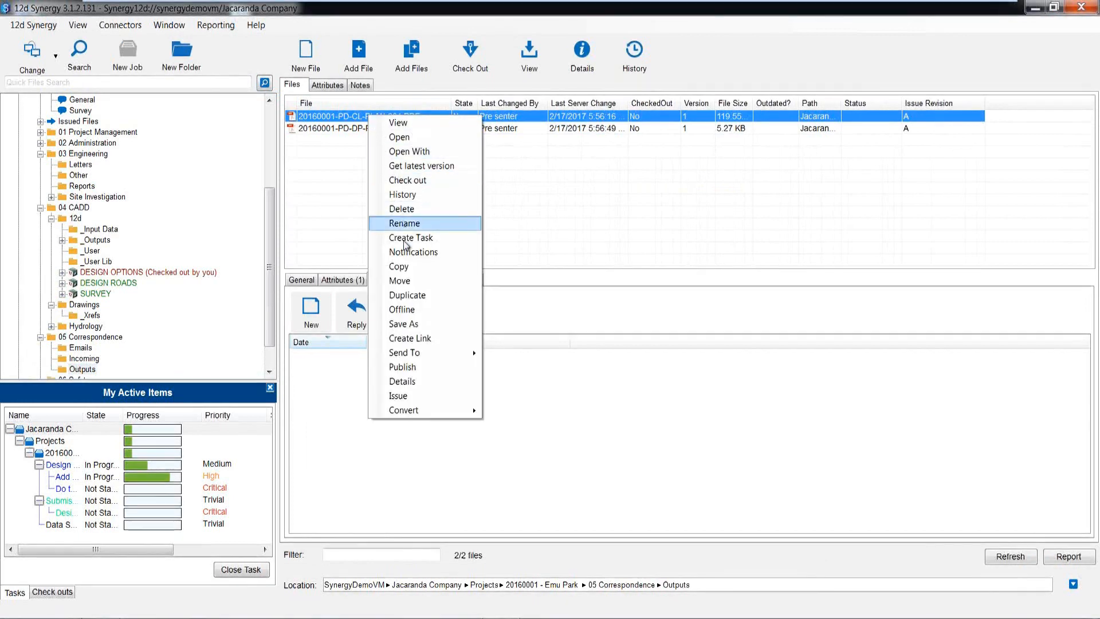
click(410, 338)
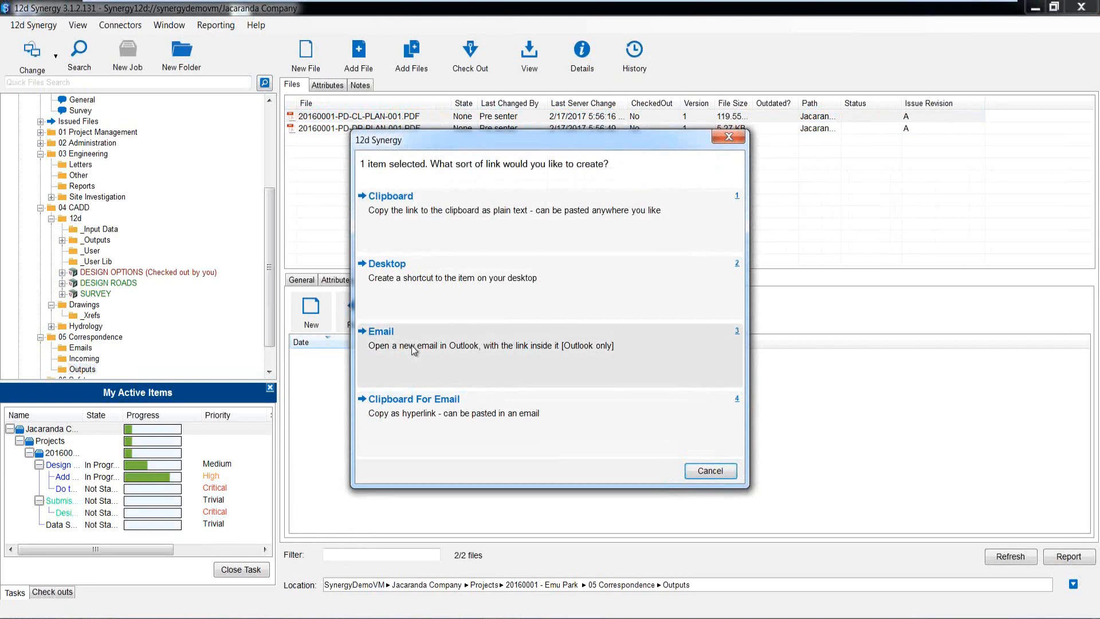
click(407, 210)
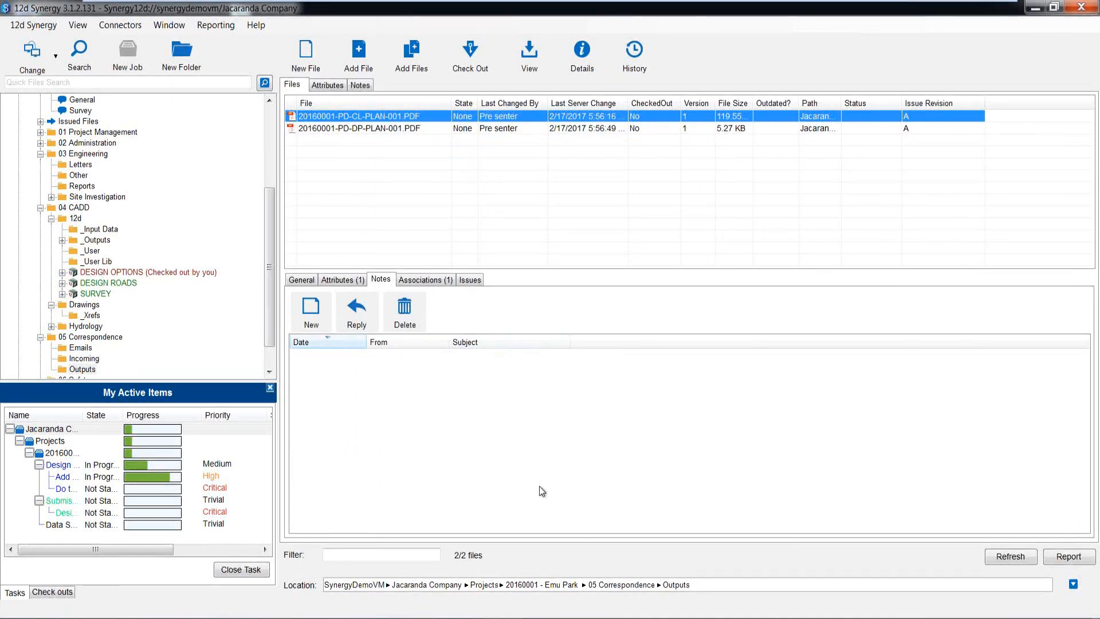
click(704, 585)
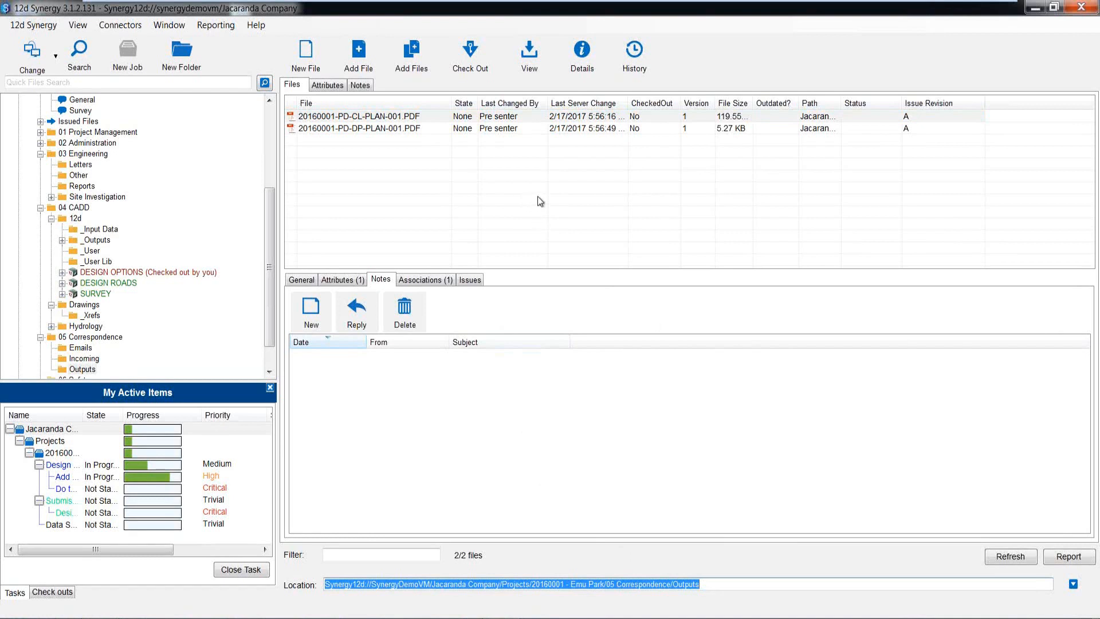
Quit the client despite the checked-out data and open the copied file link from the Windows Explorer address field.
click(1086, 8)
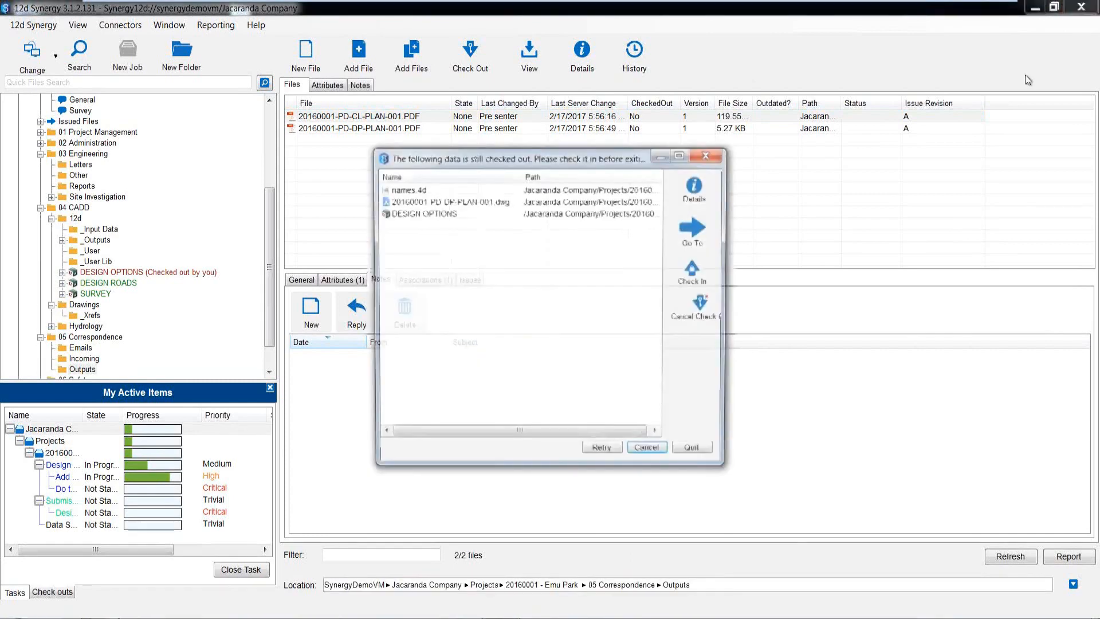
click(696, 453)
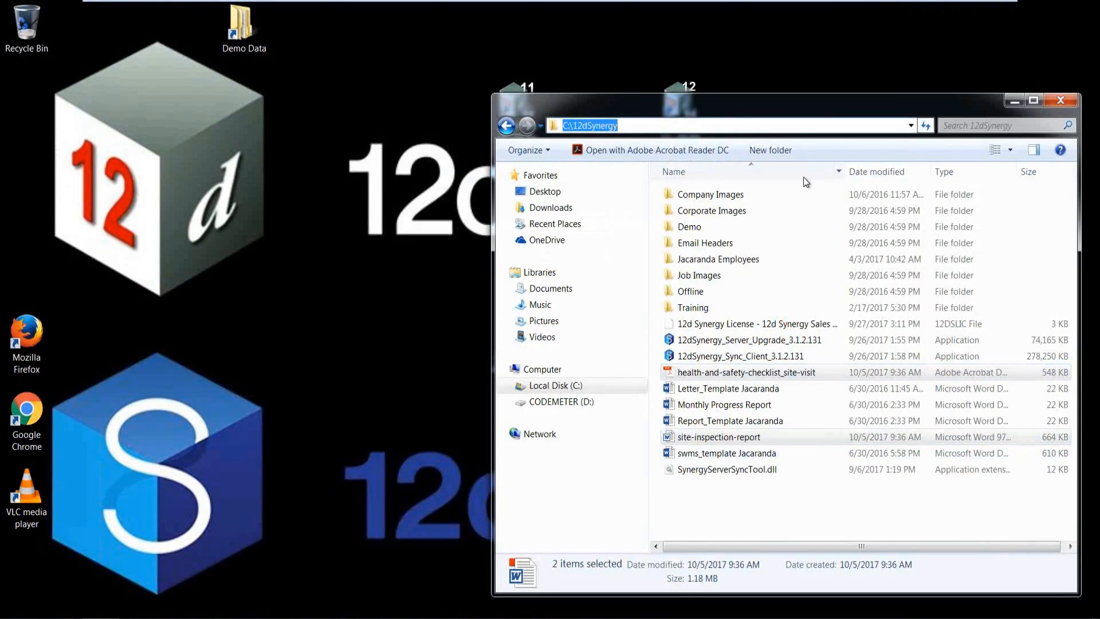
text(Synergy12d://SynergyDemoVM?File=10736_b993c729_bf98_490c_989d_5621e3b48139)
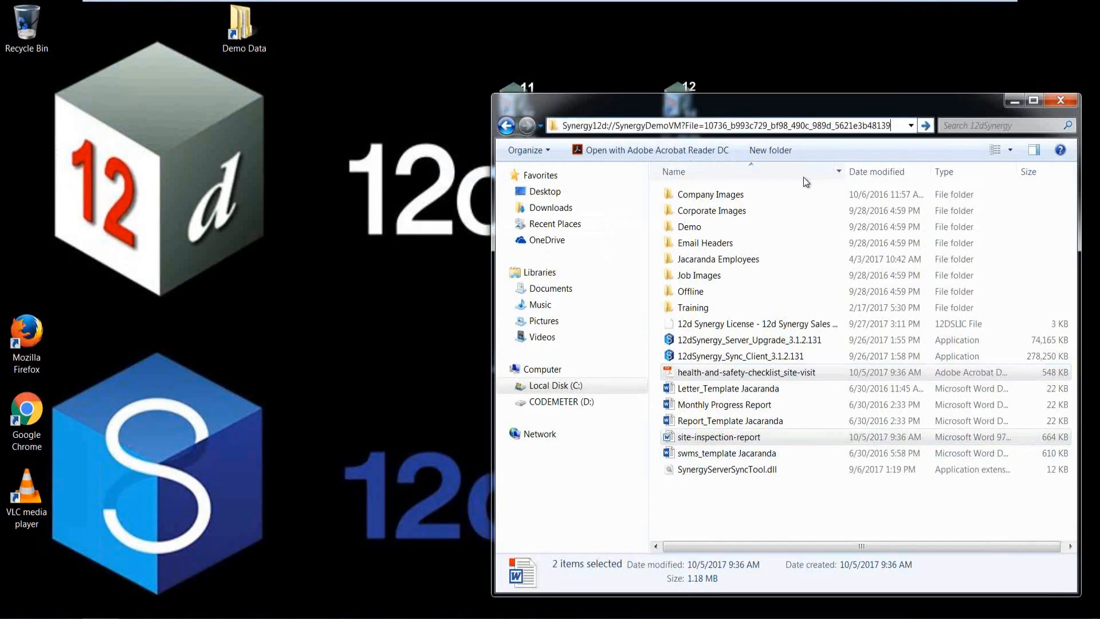
key(Return)
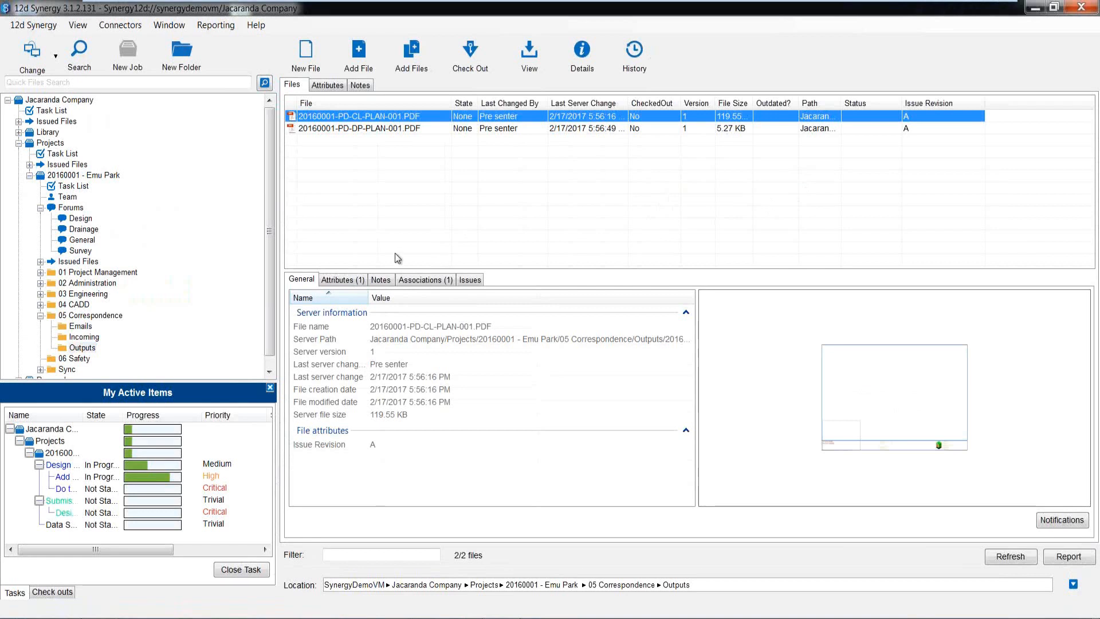
Create a desktop shortcut link to the _User folder under 04 CADD, 12d.
click(40, 305)
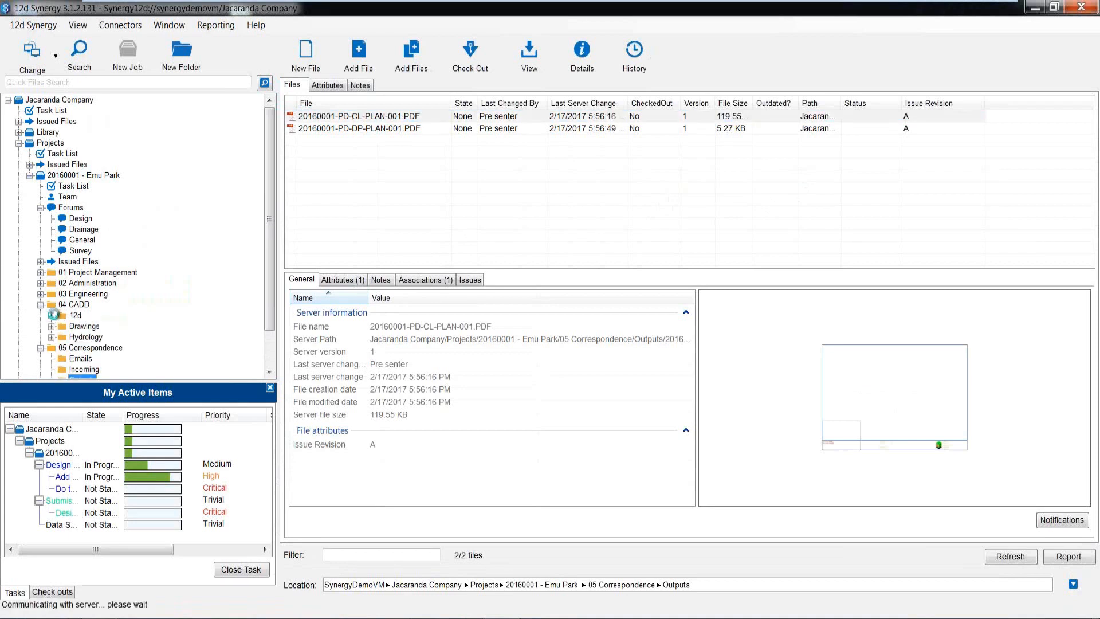
click(51, 315)
click(93, 326)
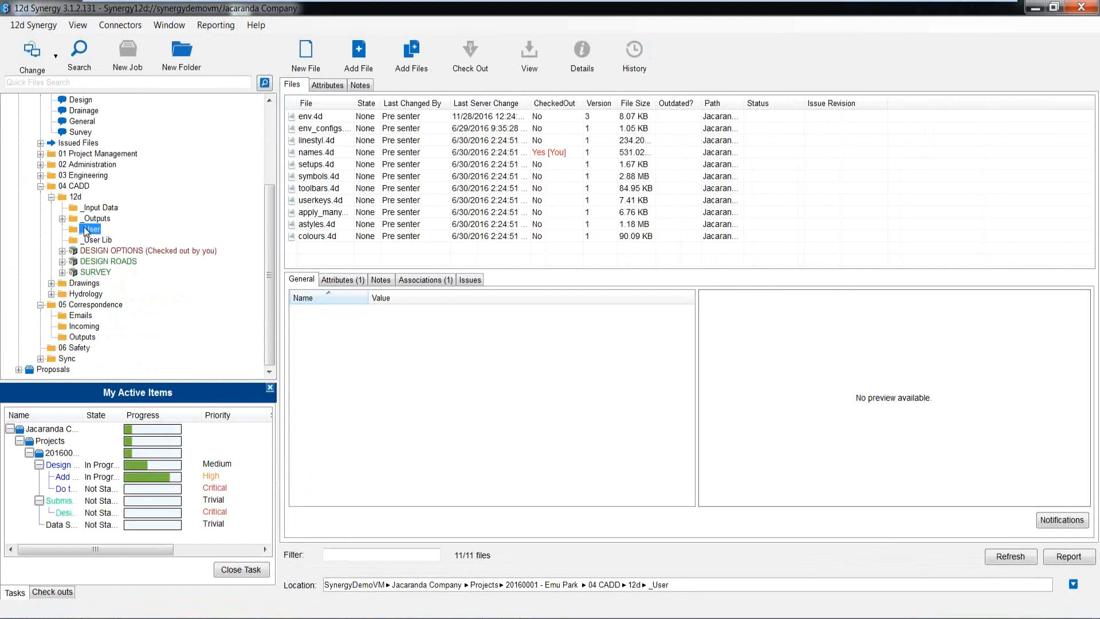
right_click(85, 230)
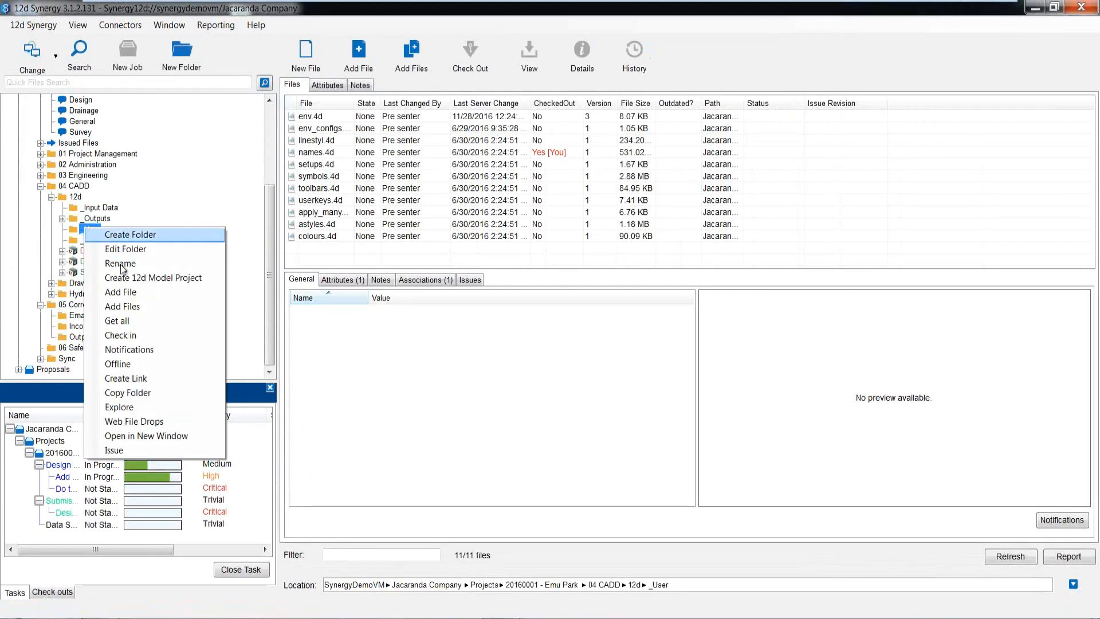
click(141, 379)
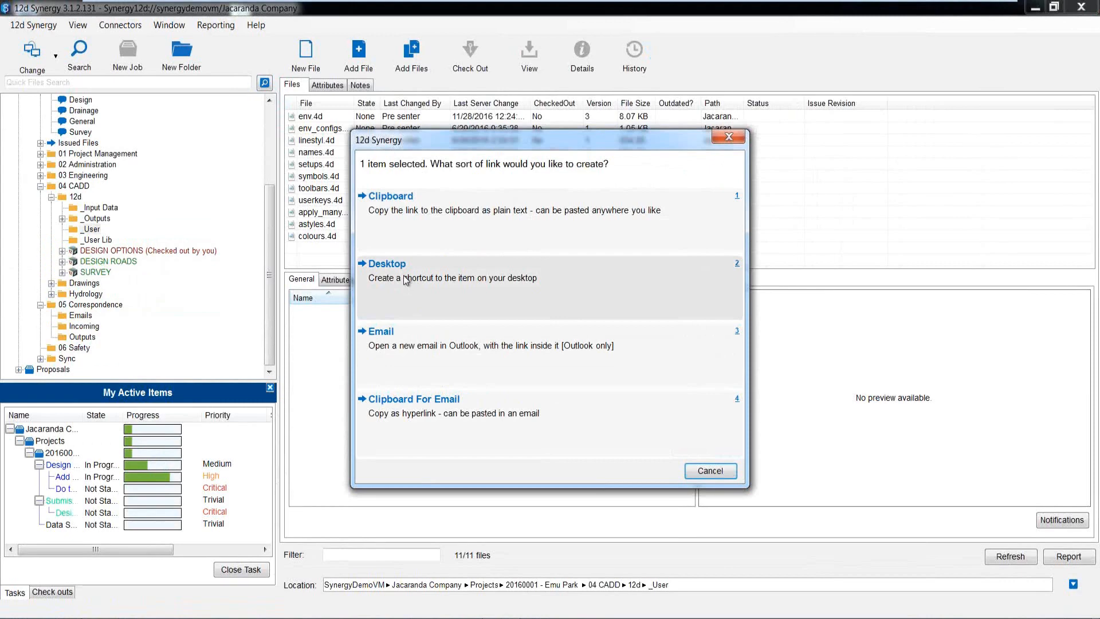
click(404, 280)
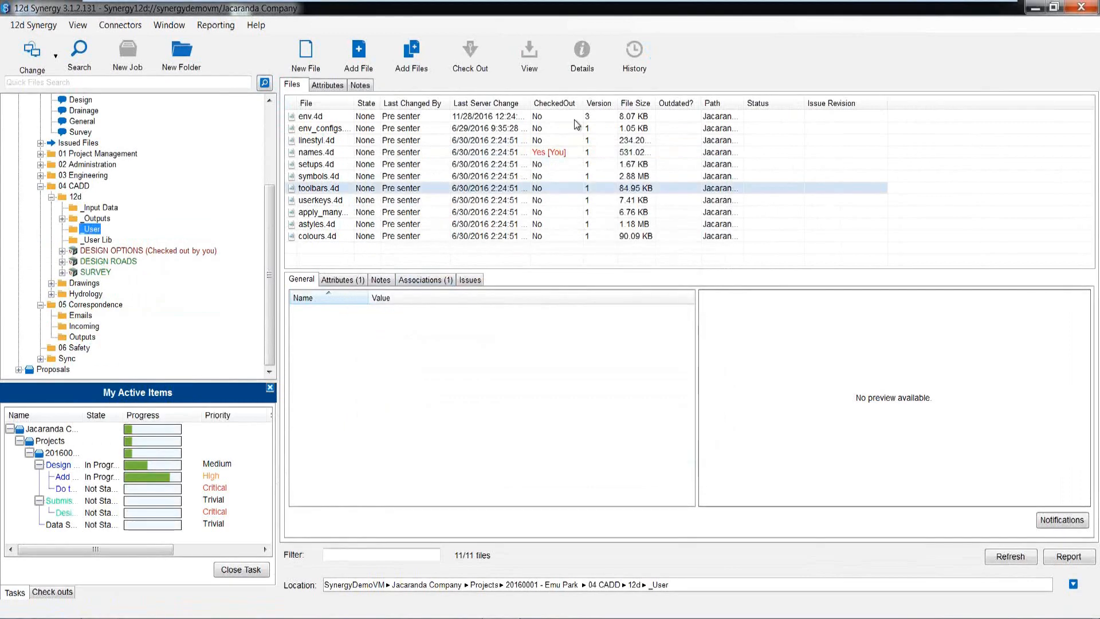
Quit the client despite the checked-out data and place the Link to Folder _User shortcut beside the 12d Synergy Client shortcut on the desktop.
click(1083, 7)
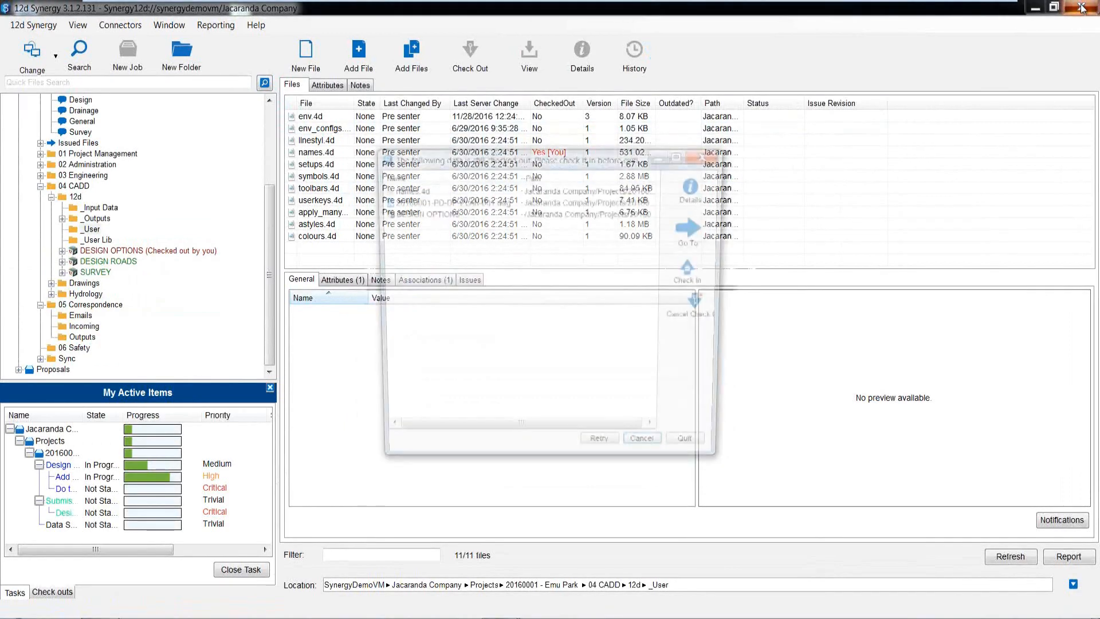
click(693, 452)
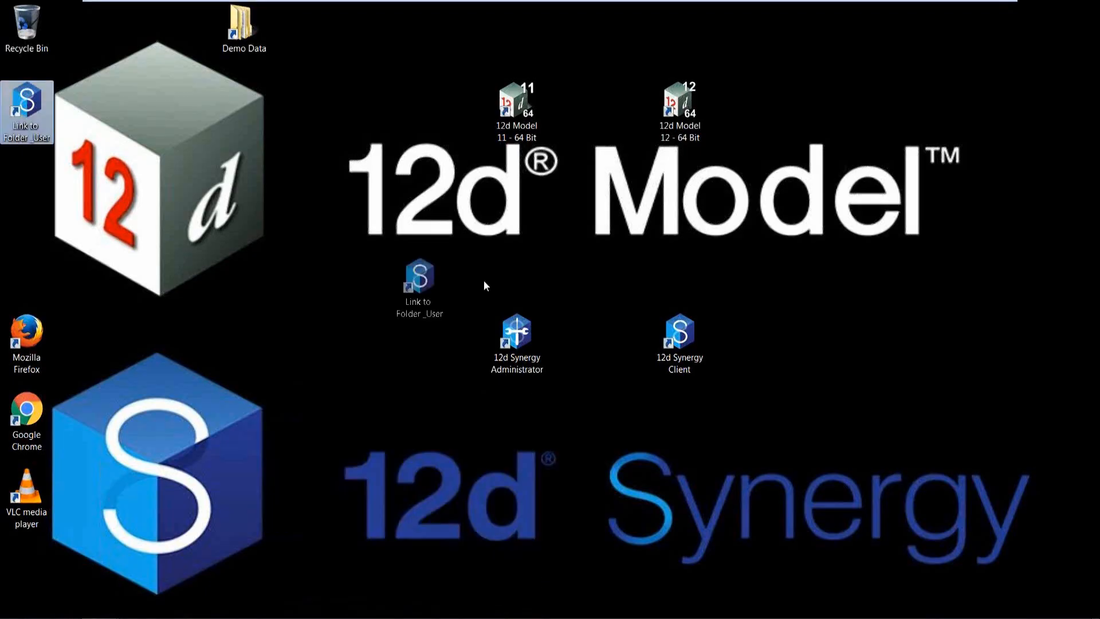
drag(418, 276, 819, 327)
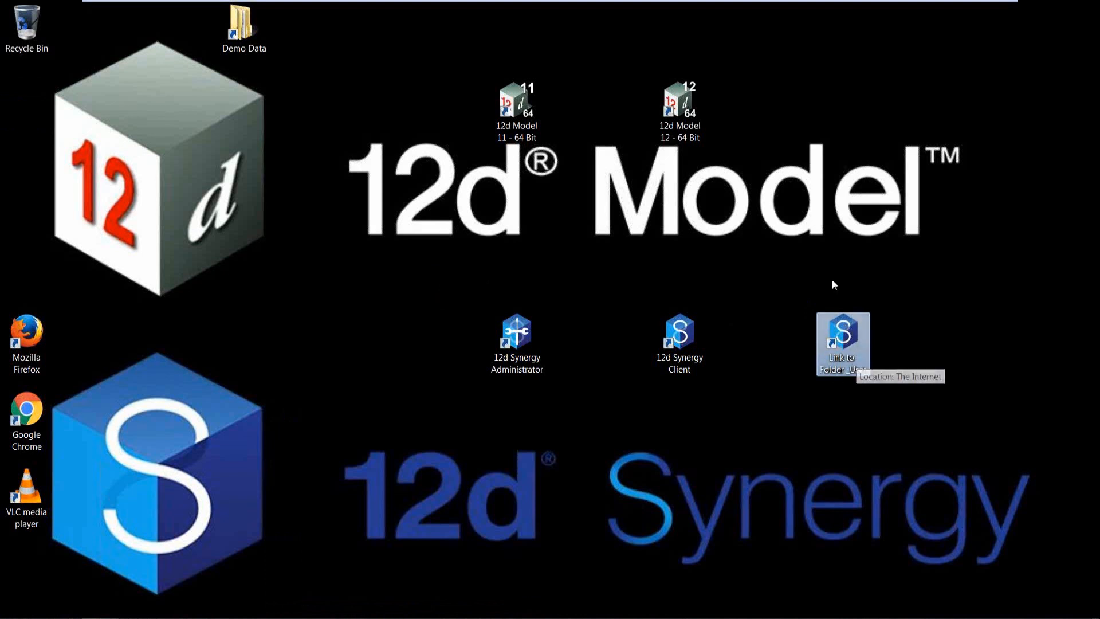
Open the _User folder in 12d Synergy through its Link to Folder _User desktop shortcut.
click(692, 340)
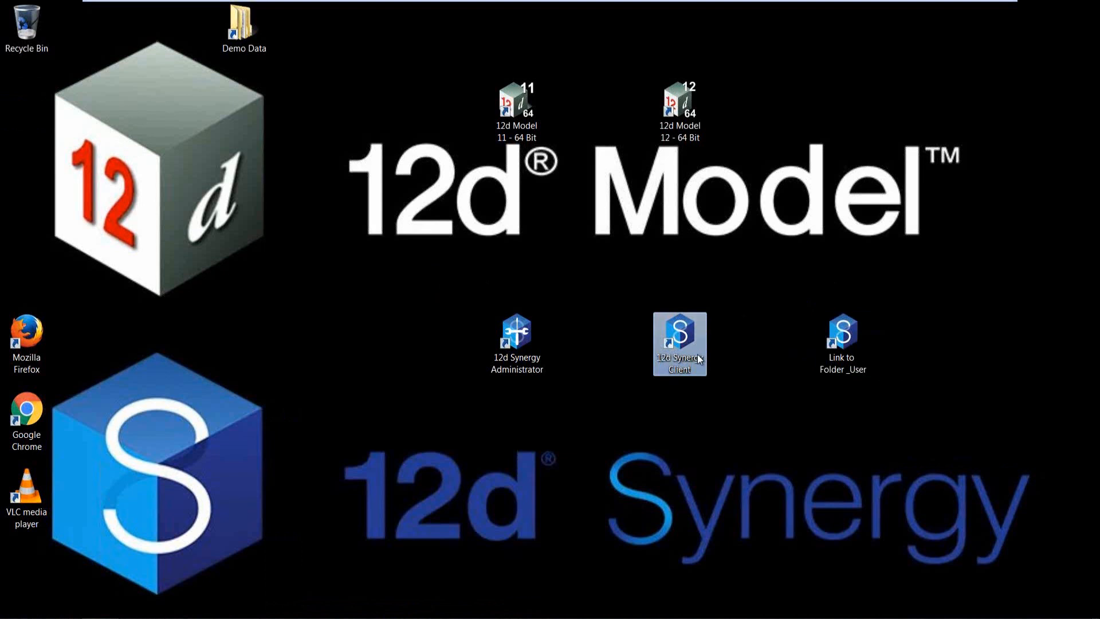
click(850, 338)
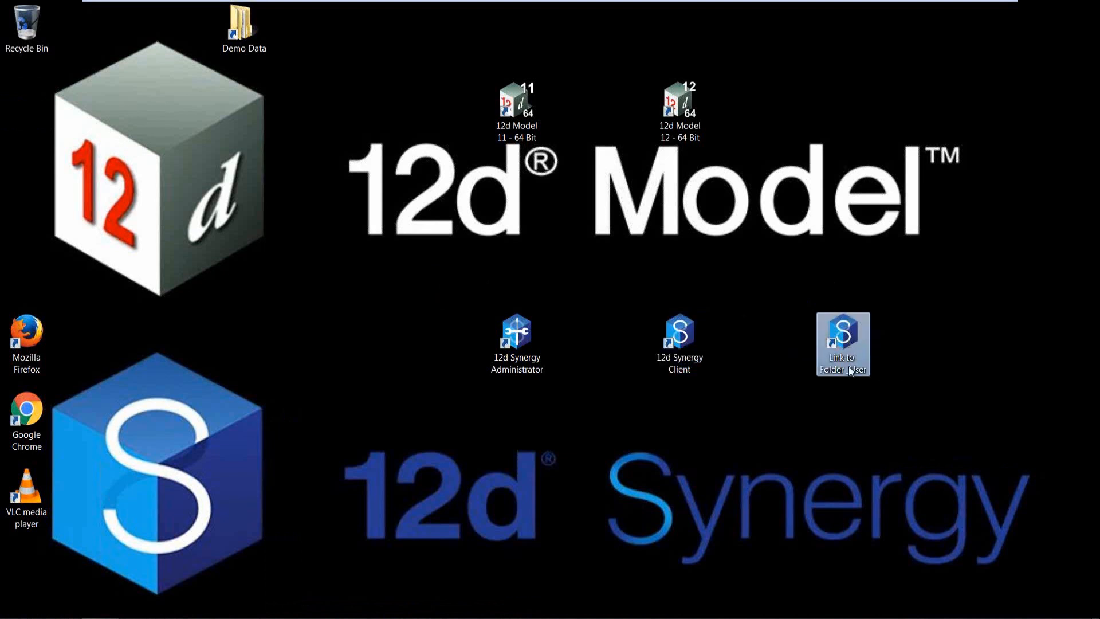
double_click(849, 336)
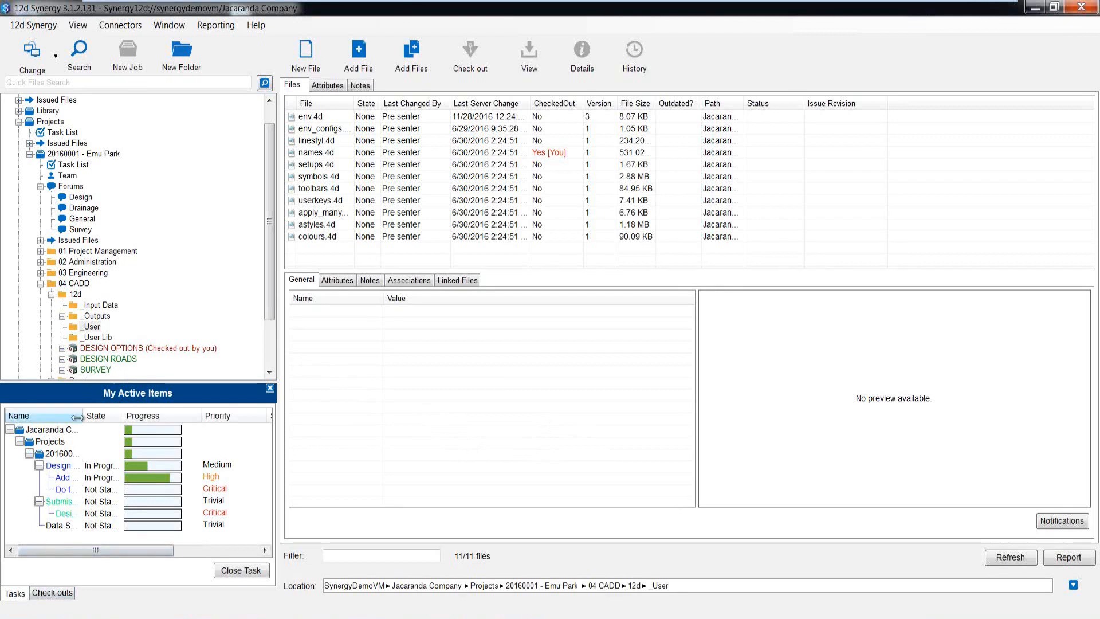
Widen the task name column in My Active Items and switch the client to System View.
drag(83, 416, 114, 420)
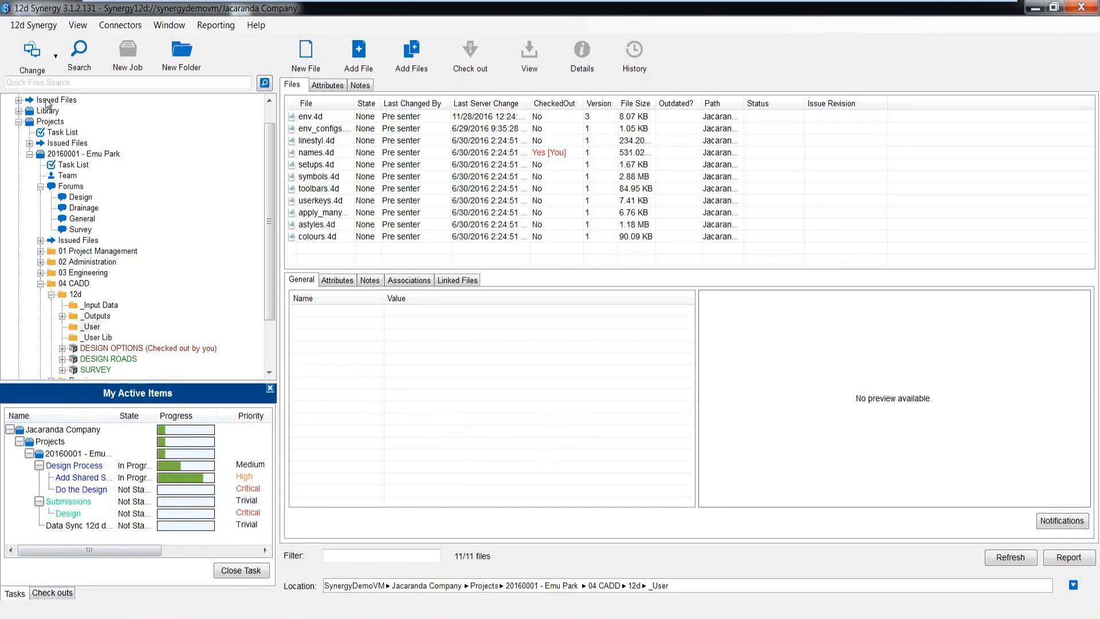
click(78, 26)
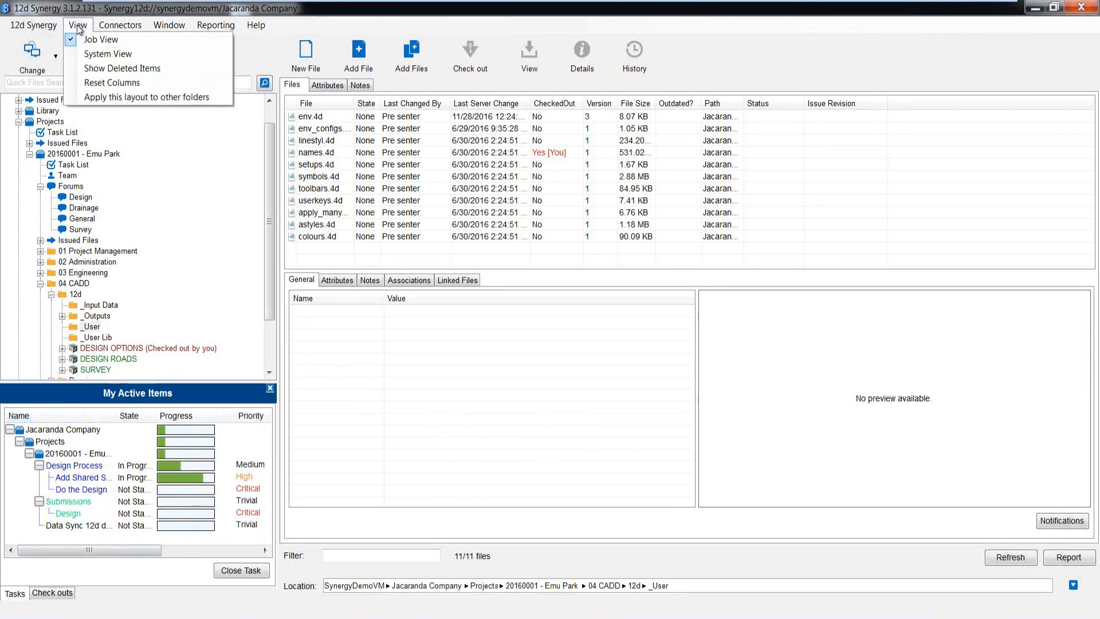
click(98, 53)
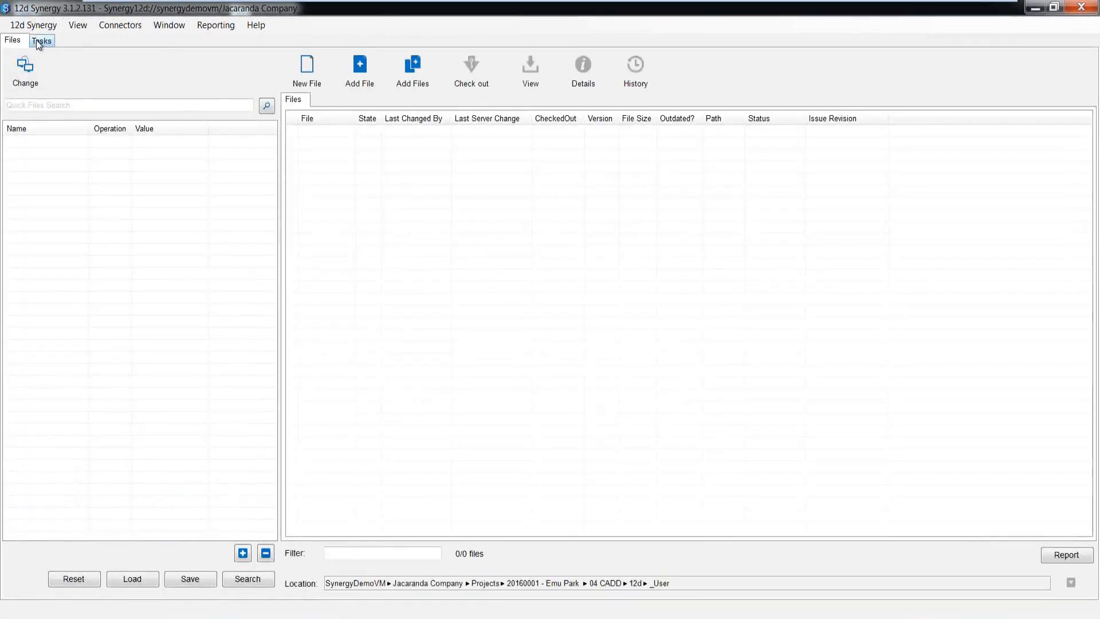
Search all tasks by assignee, choosing a contact from the full contact list, and widen the name column of the results.
click(41, 41)
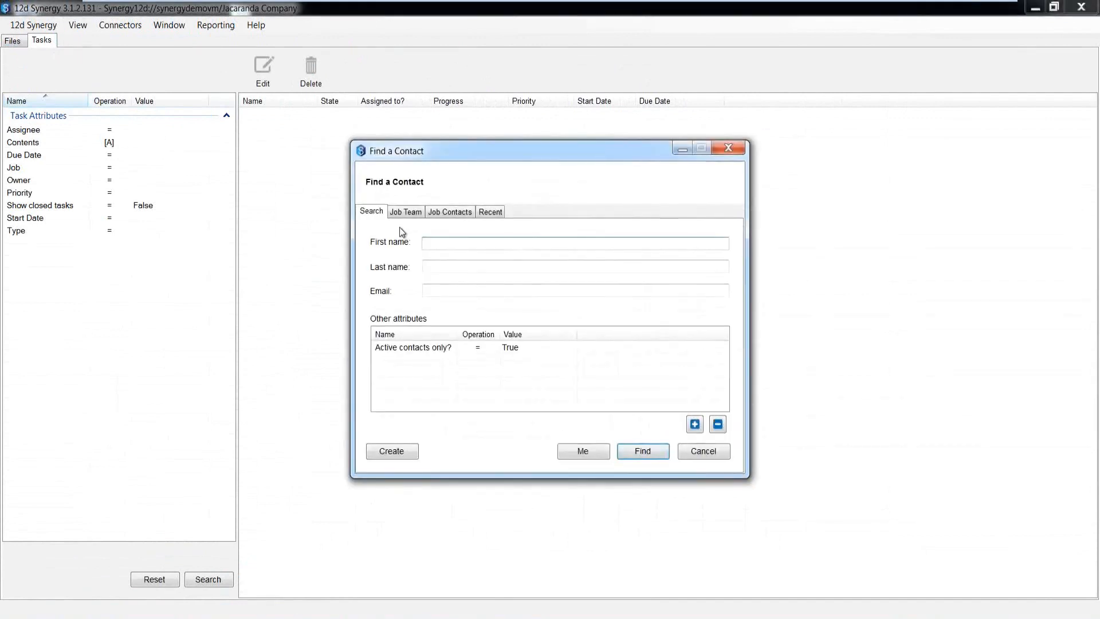
click(640, 451)
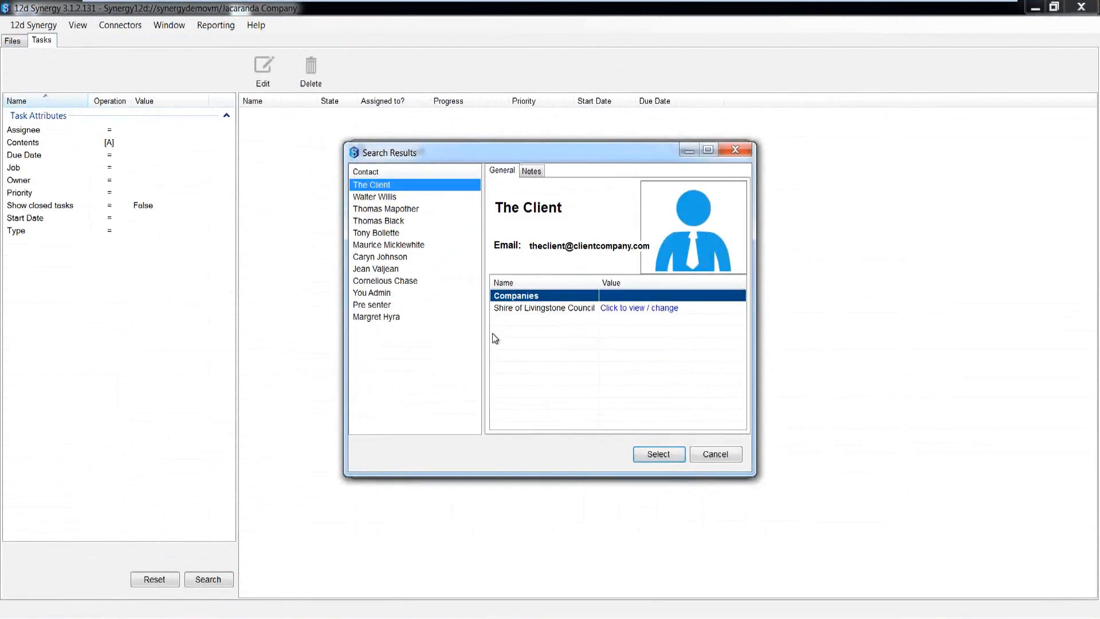
click(376, 269)
click(665, 455)
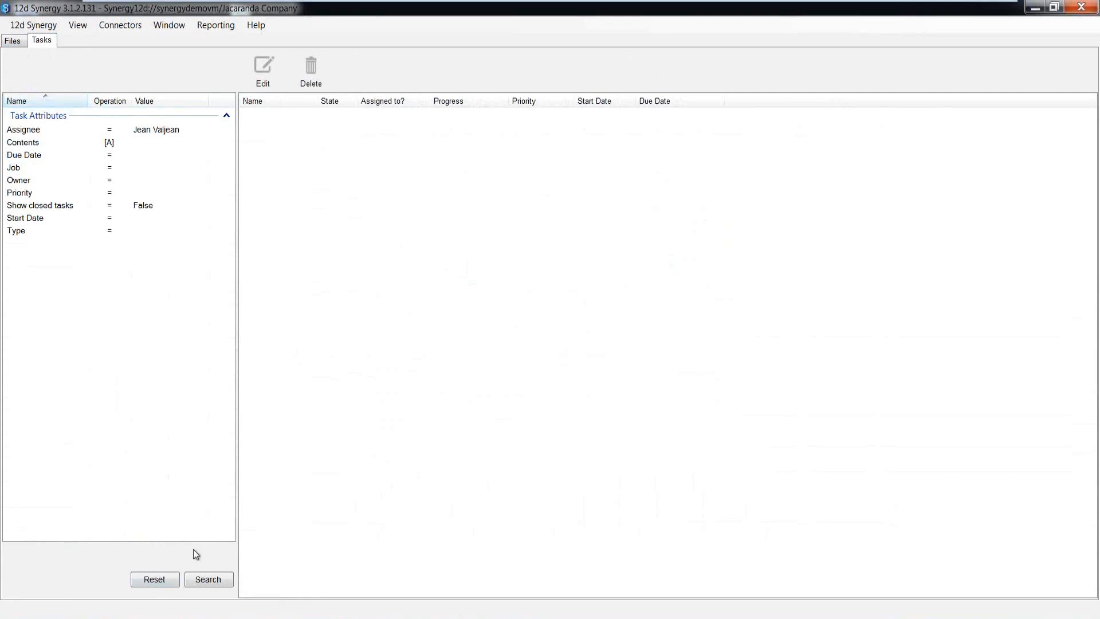
click(207, 578)
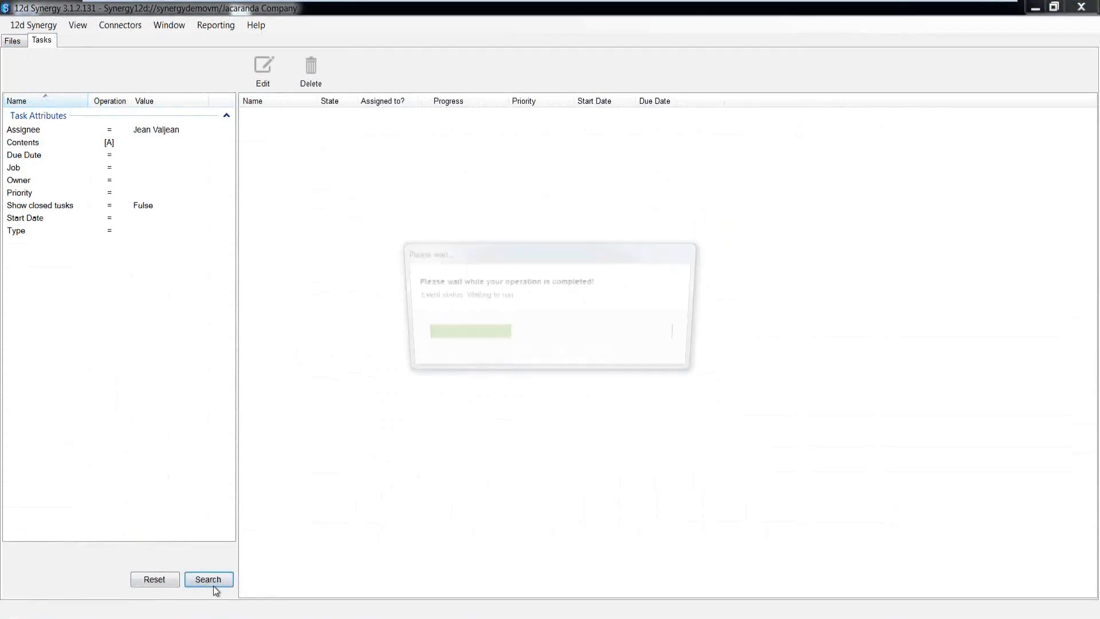
drag(317, 101, 407, 143)
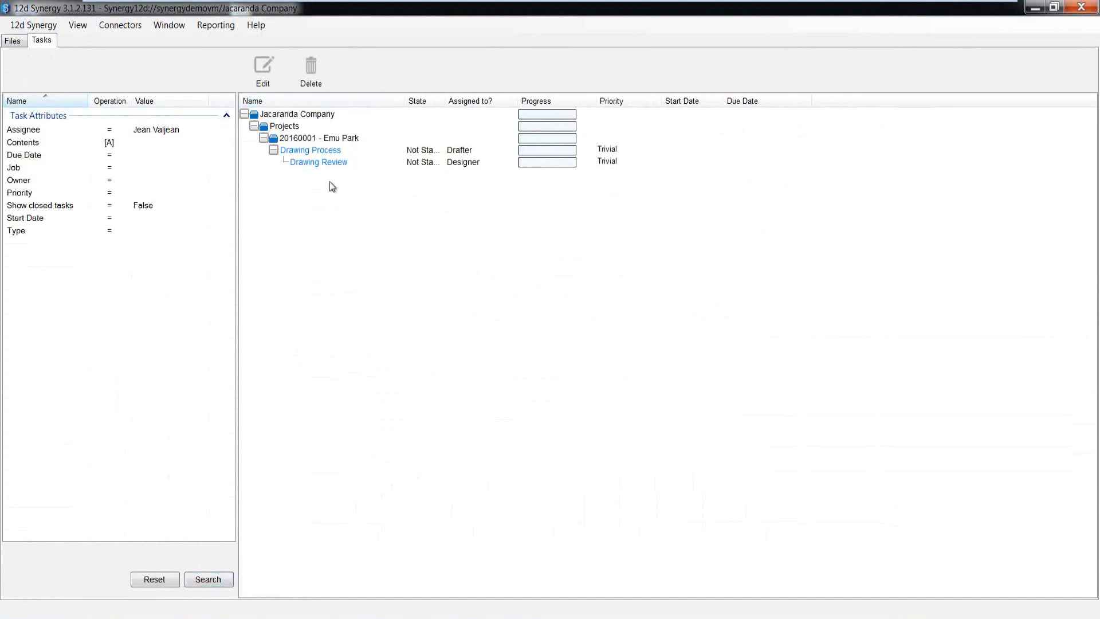